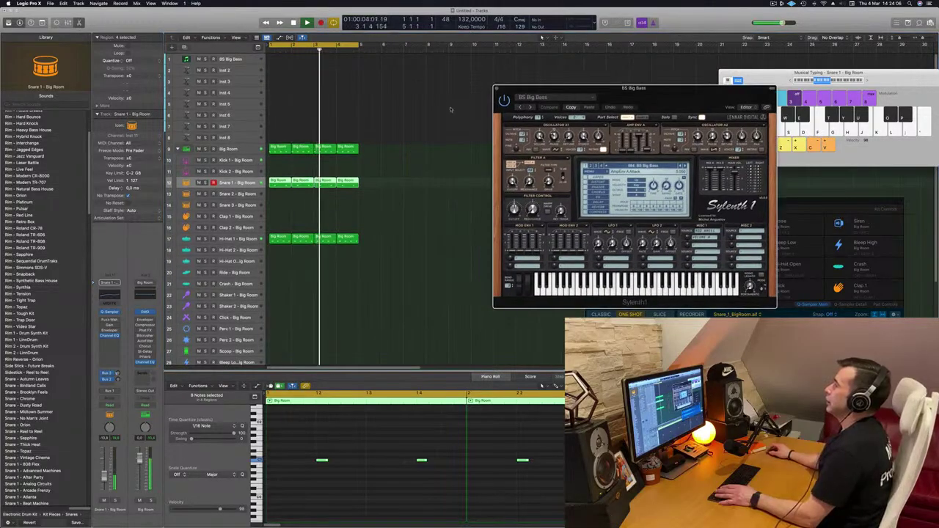
Step: Copy the first Big Room drum region onto the BS Big Bass track at bar 1
key(Return)
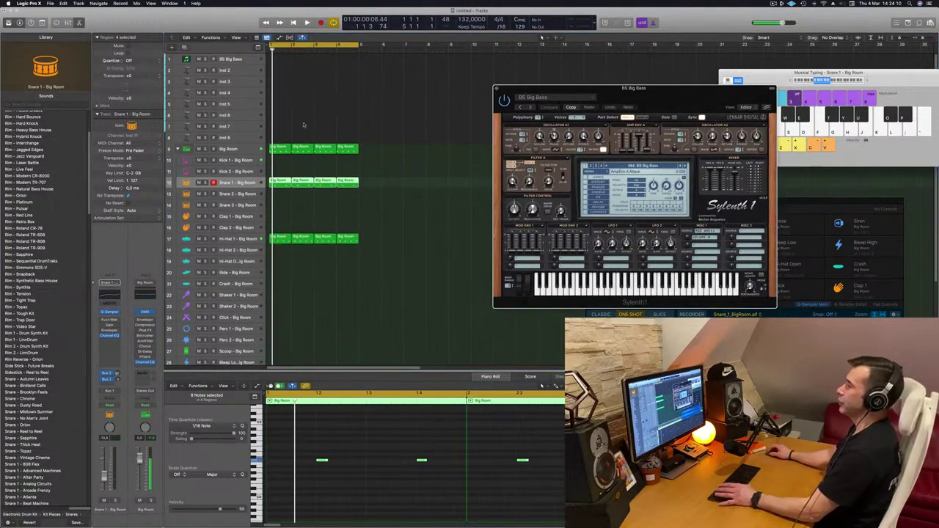
drag(284, 151, 279, 63)
key(space)
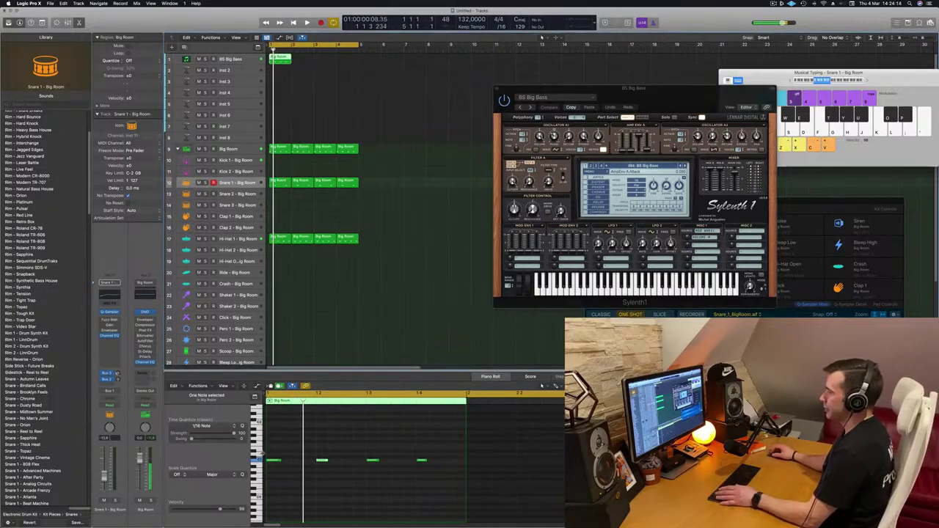
Step: Raise the pitch of the copied region's four notes, shorten them and shift them later, off the beat
drag(269, 452, 461, 473)
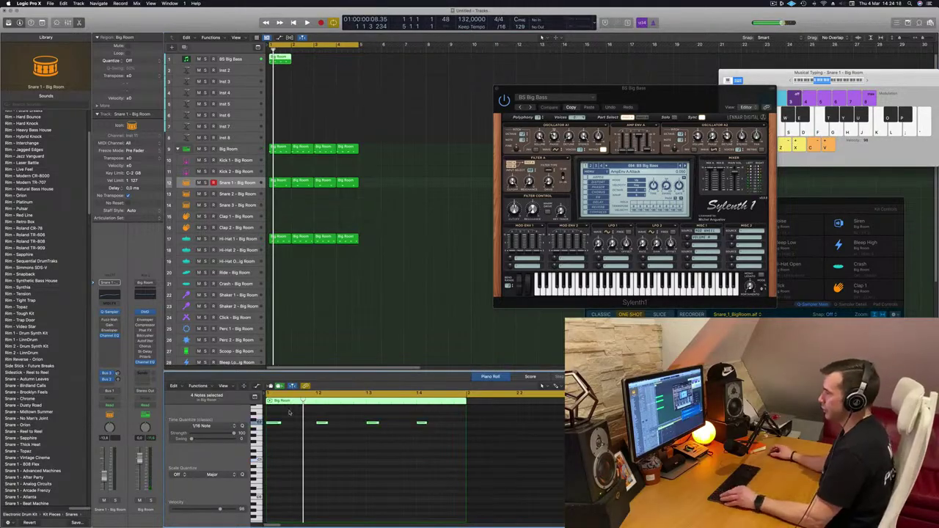
scroll(286, 425, up, 5)
drag(313, 423, 290, 426)
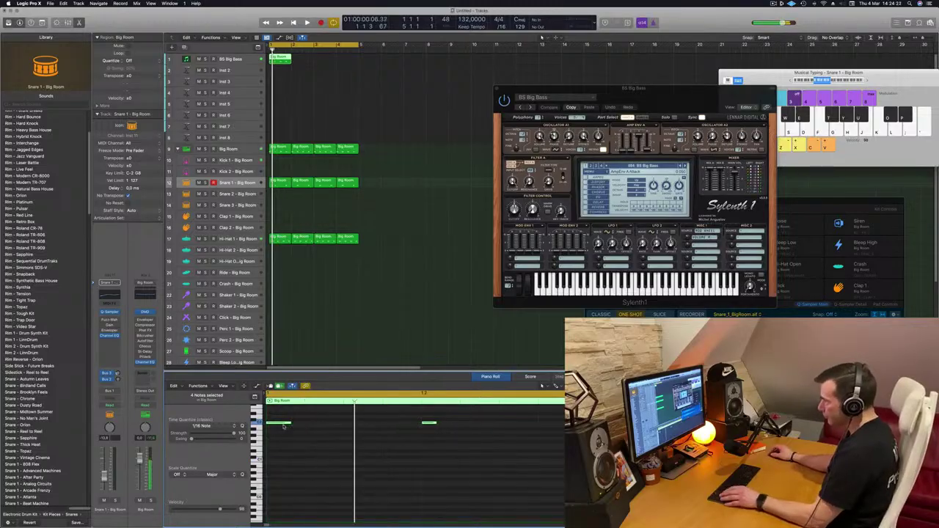
drag(280, 426, 319, 426)
key(space)
key(space)
scroll(308, 430, left, 5)
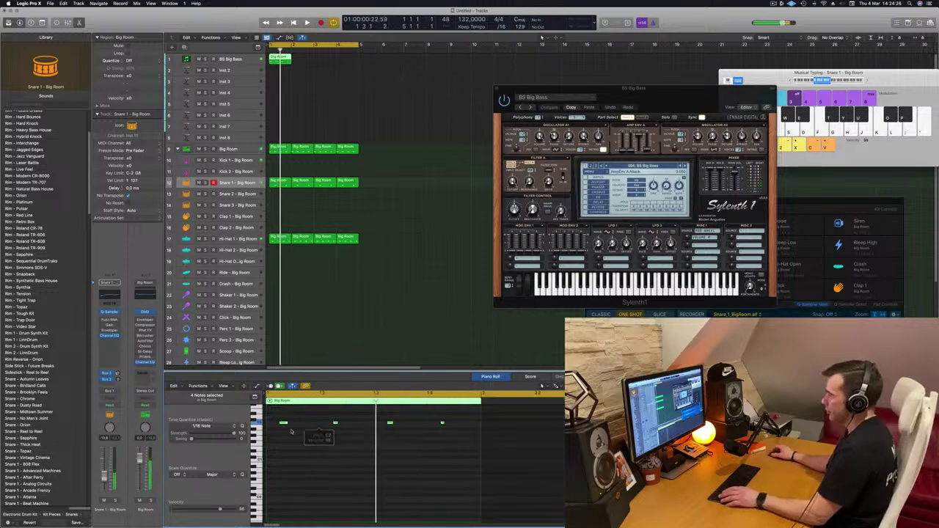
Step: Fill out the bass pattern with additional notes, including a low note on every beat, and copy the region across bars 2 to 4
drag(291, 429, 270, 436)
key(space)
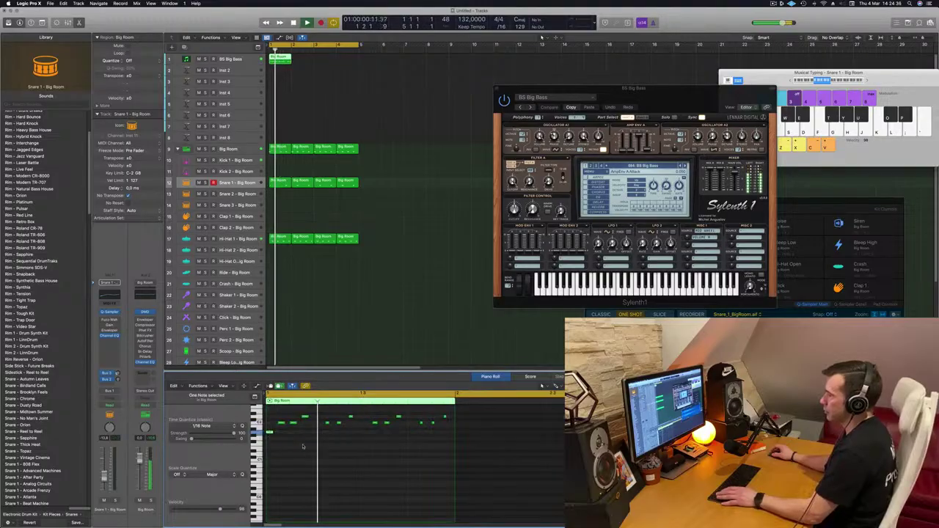
key(space)
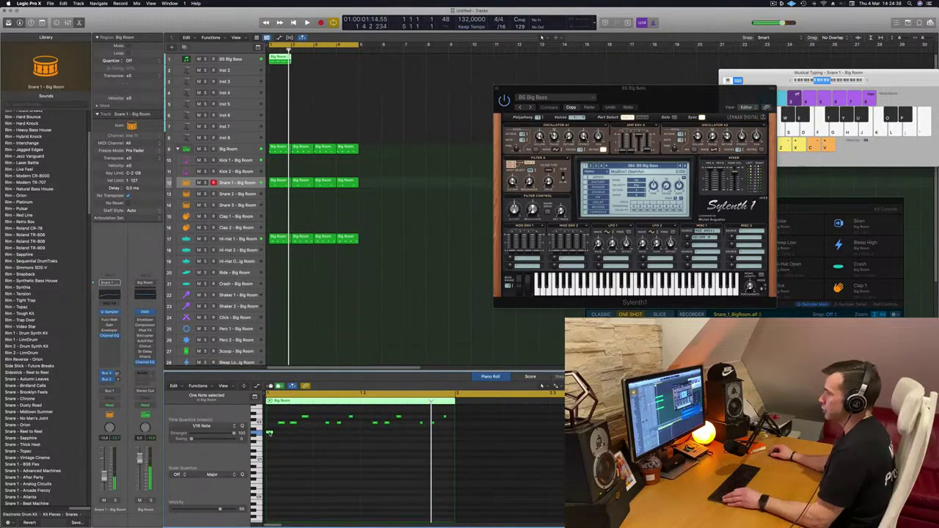
drag(270, 433, 411, 434)
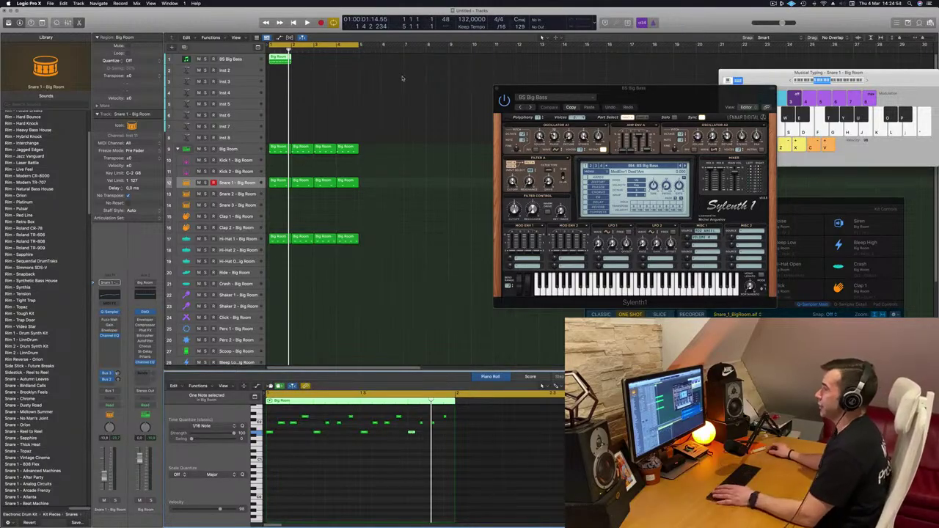
drag(286, 62, 323, 63)
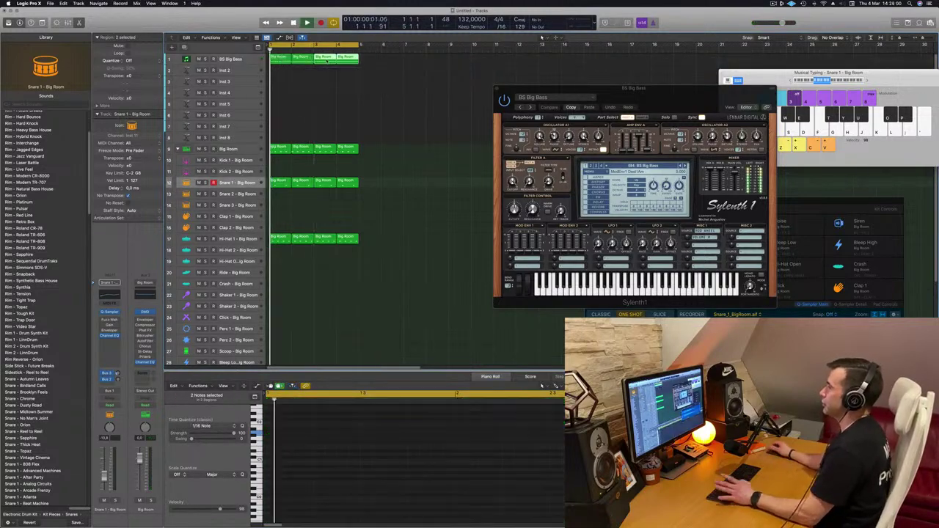
Step: Load the BS Classic PWM preset in Sylenth1 and lower the bass track's volume
drag(661, 87, 542, 64)
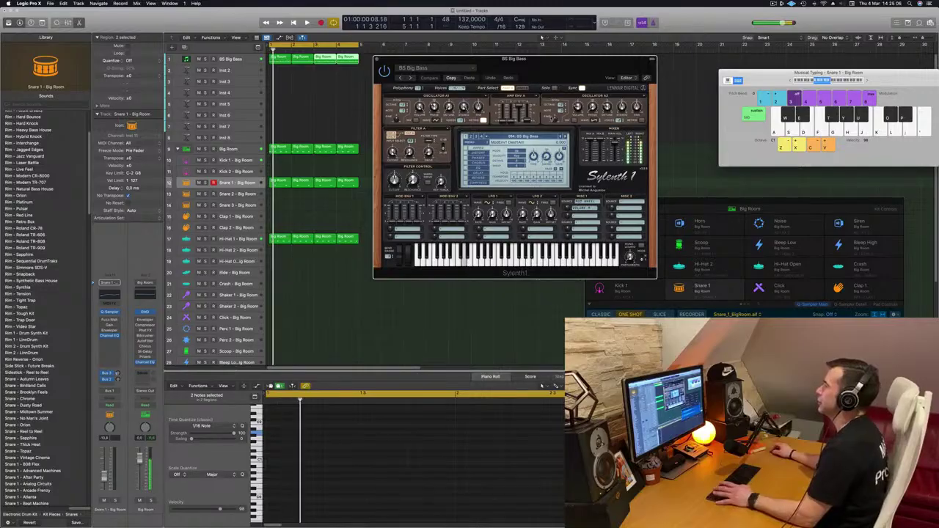
click(565, 137)
drag(549, 65, 606, 51)
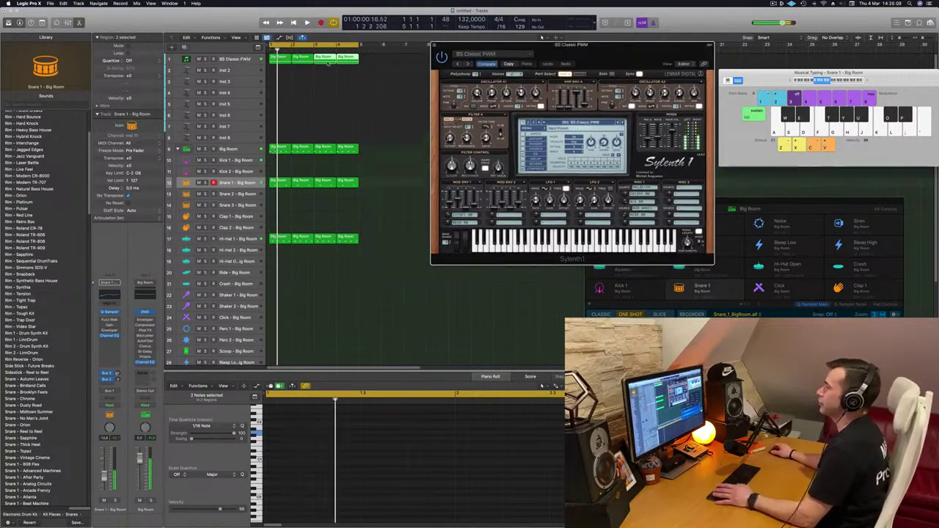
click(231, 60)
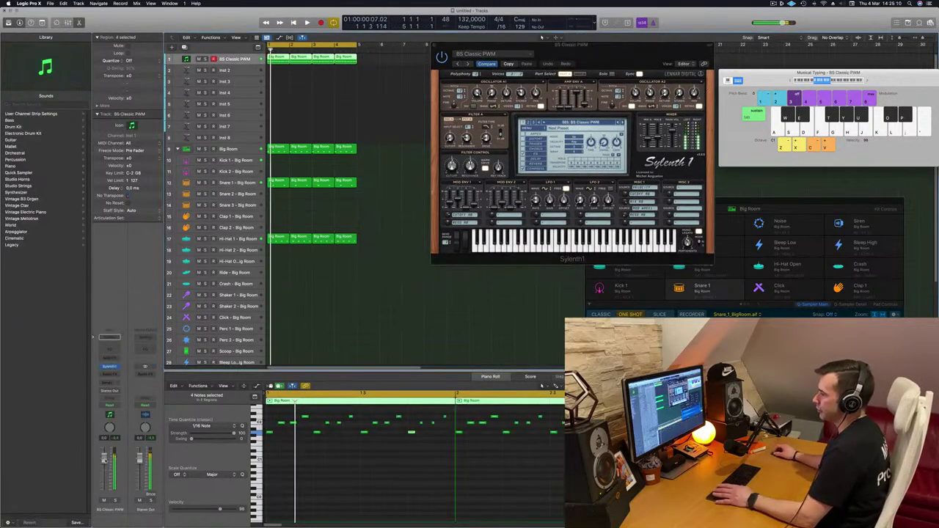
key(space)
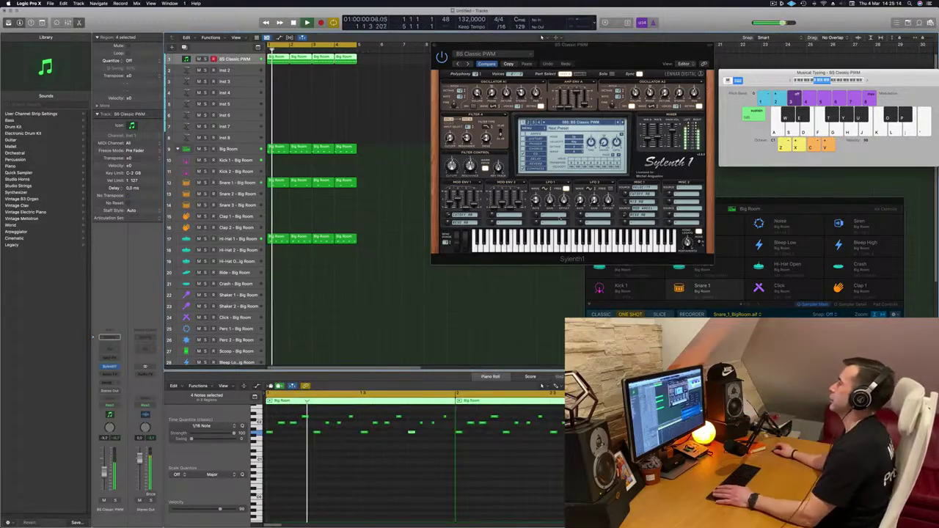
Step: Audition the following Sylenth1 bass presets against the loop, from BS Fifth Saw up to BS Italo
drag(638, 164, 464, 192)
key(Return)
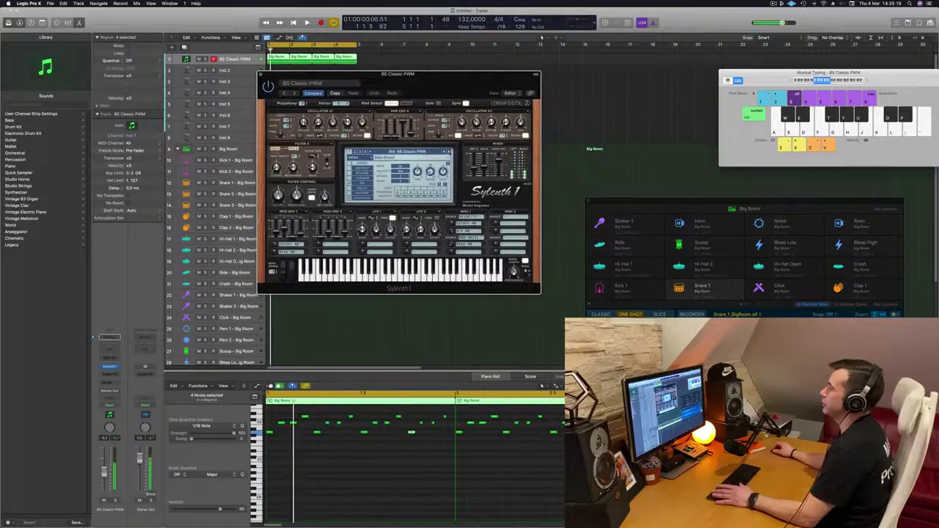
click(448, 152)
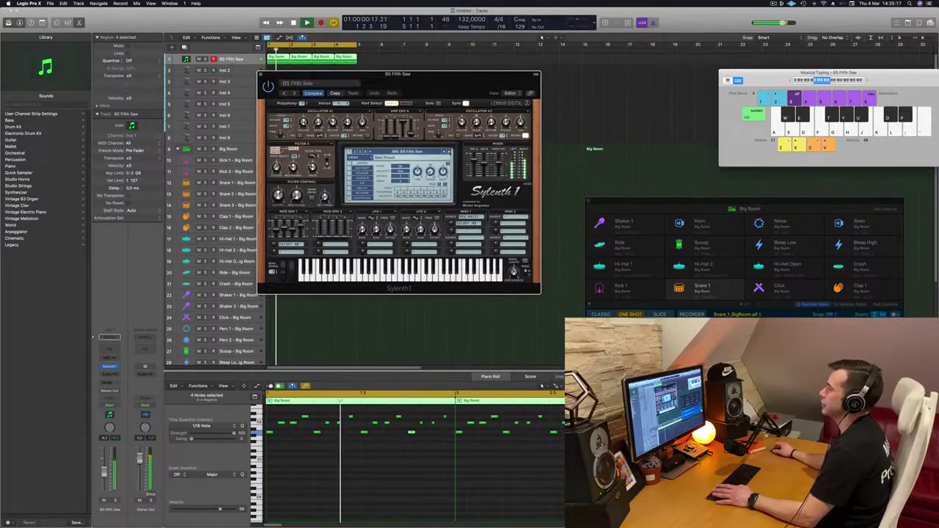
key(Down)
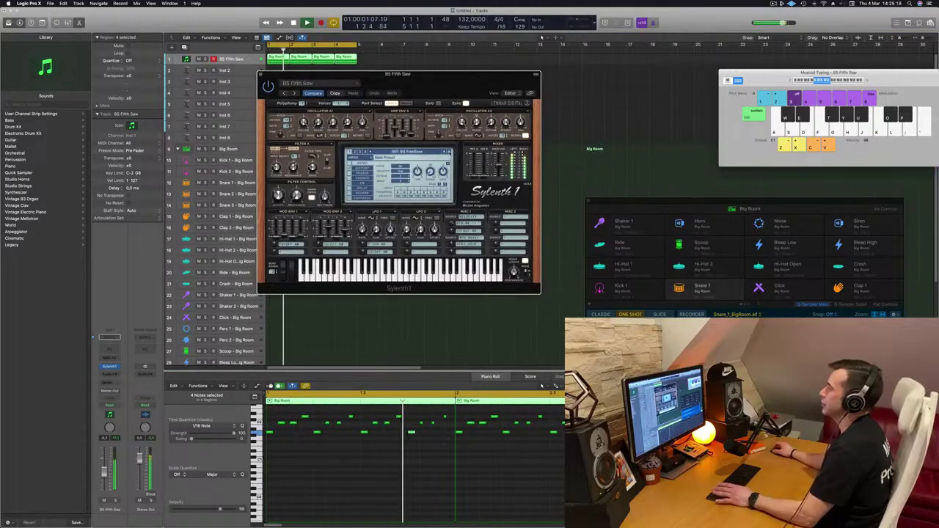
drag(415, 77, 509, 91)
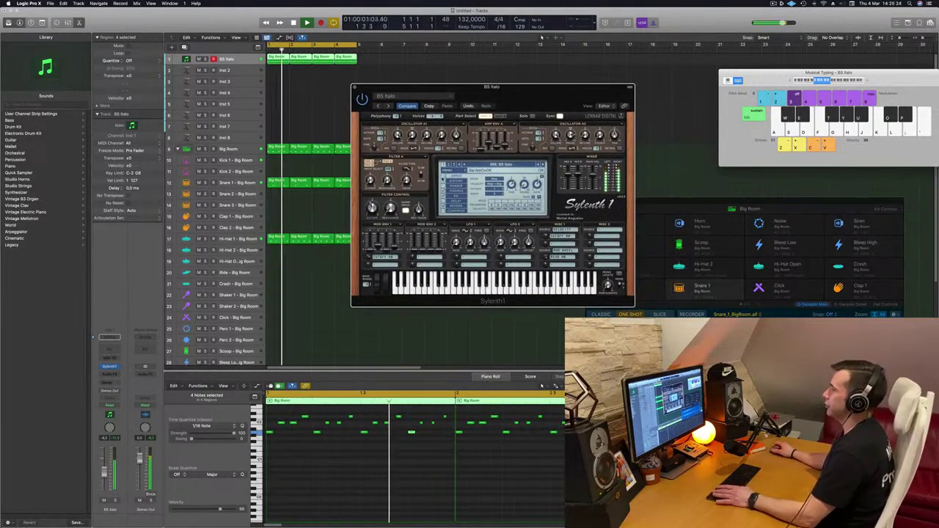
drag(526, 99, 498, 103)
key(space)
key(space)
key(space)
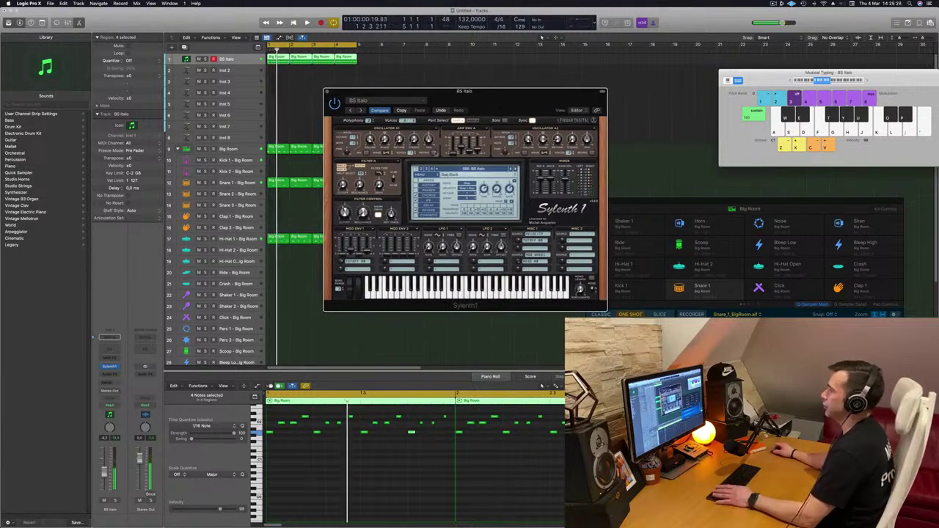
key(space)
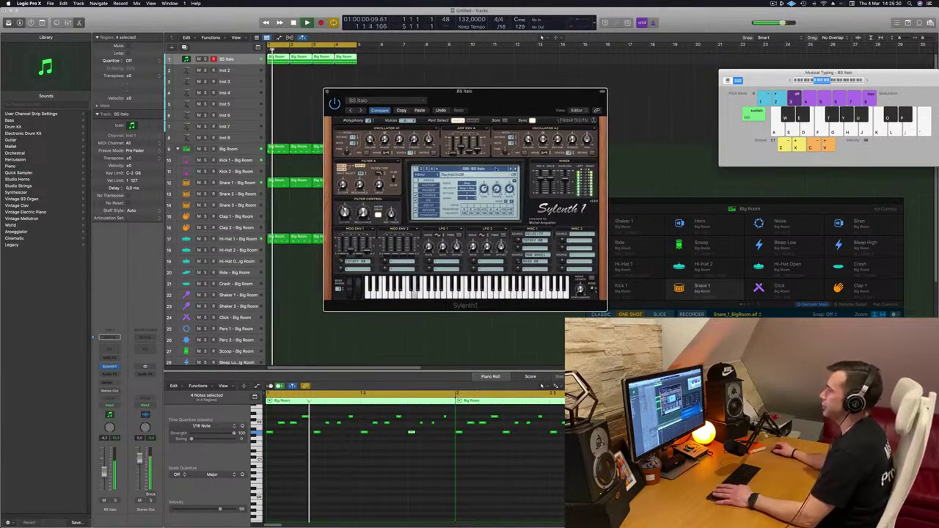
key(space)
key(space)
Step: Continue through the Sylenth1 presets after BS Italo until ORG Another DrawBar is loaded
click(515, 169)
click(515, 170)
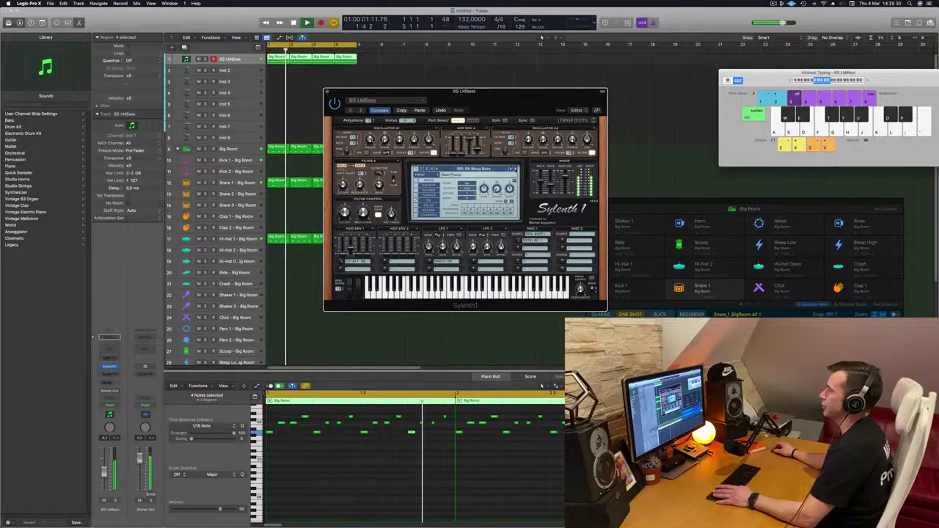
click(515, 170)
click(515, 170)
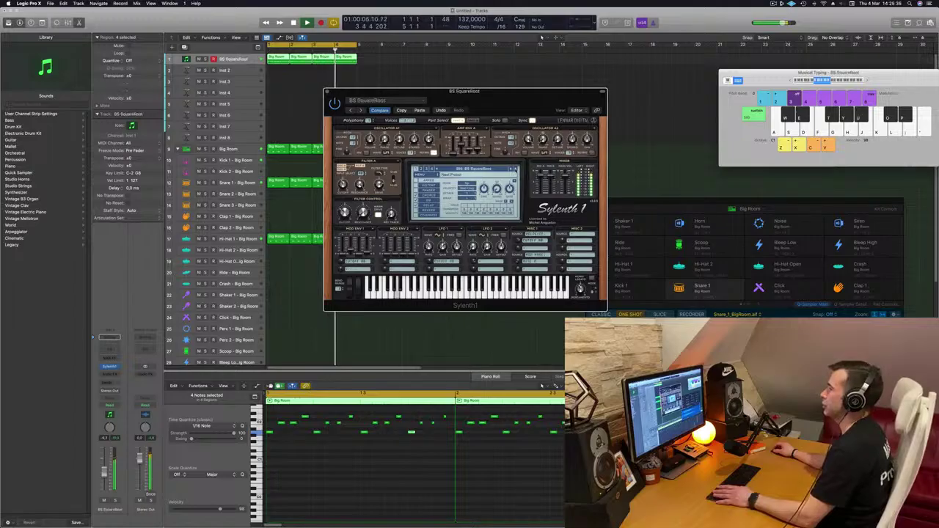
drag(492, 95, 508, 95)
click(529, 169)
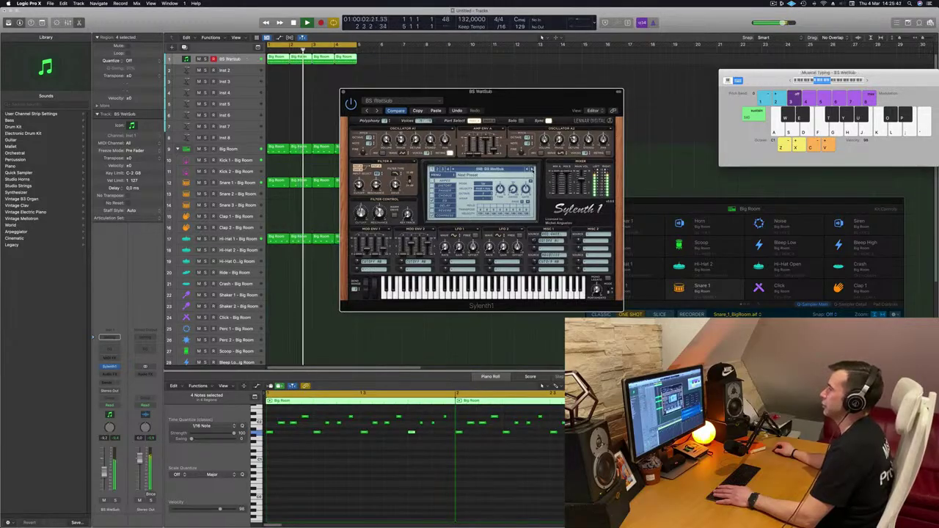
click(528, 169)
Step: Lower the ORG Another DrawBar track's volume, check it against the loop and close the Sylenth1 window
key(space)
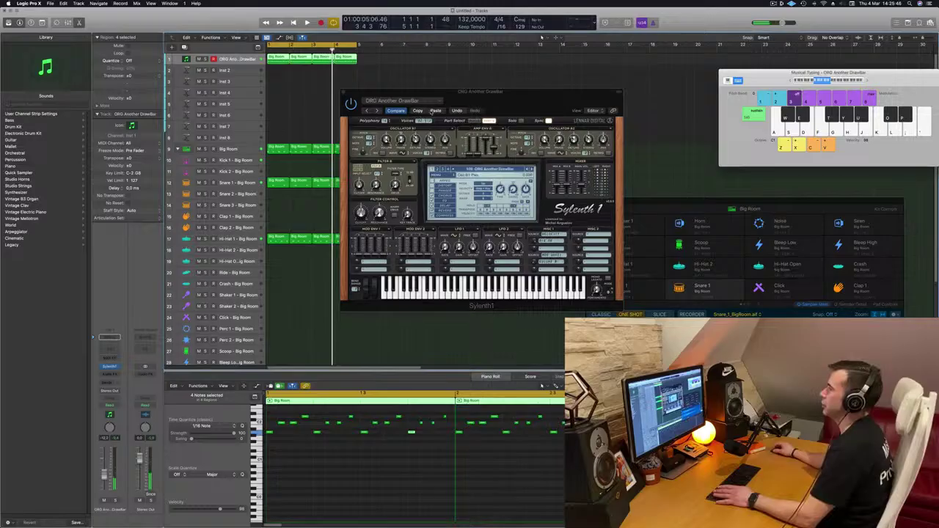
click(439, 111)
key(space)
drag(563, 98, 502, 138)
click(311, 110)
key(space)
key(space)
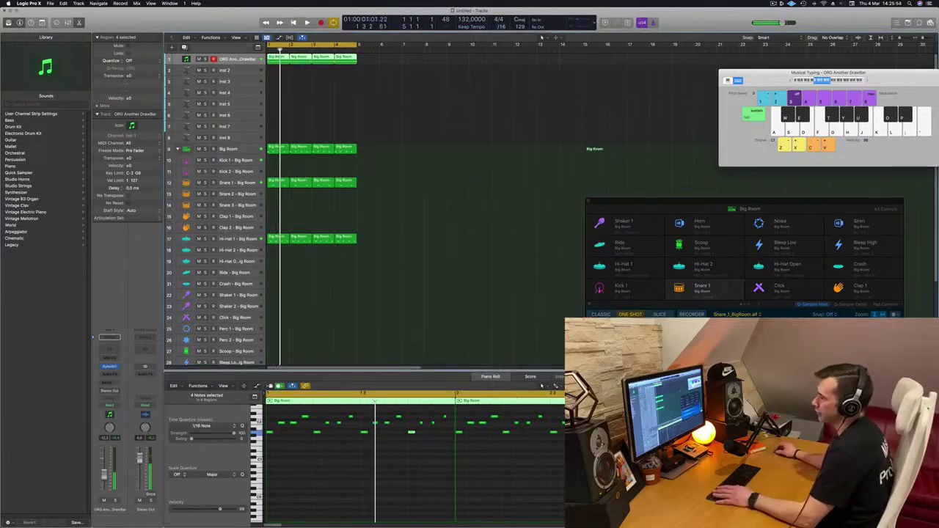
Step: Play the loop from the start and lower the volume of the Snare 1 track
key(space)
scroll(330, 116, up, 1)
scroll(330, 115, down, 1)
key(Return)
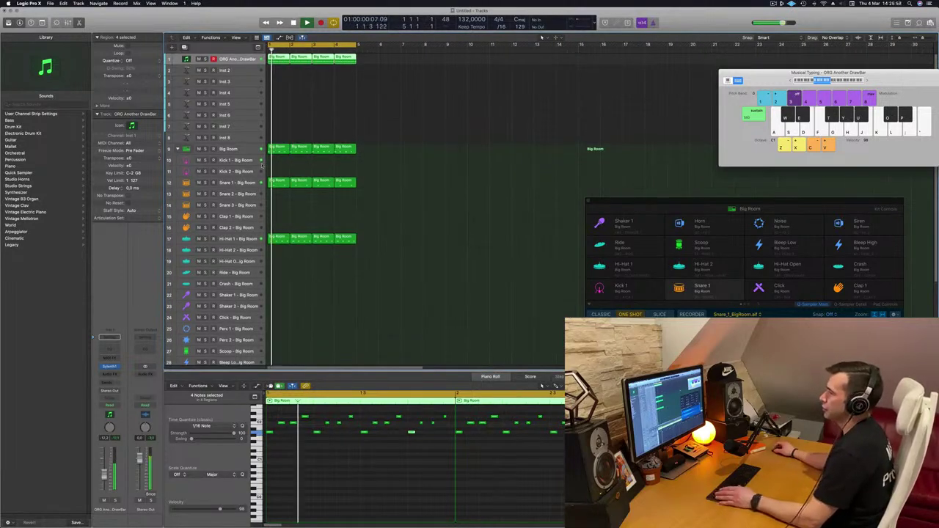
click(252, 182)
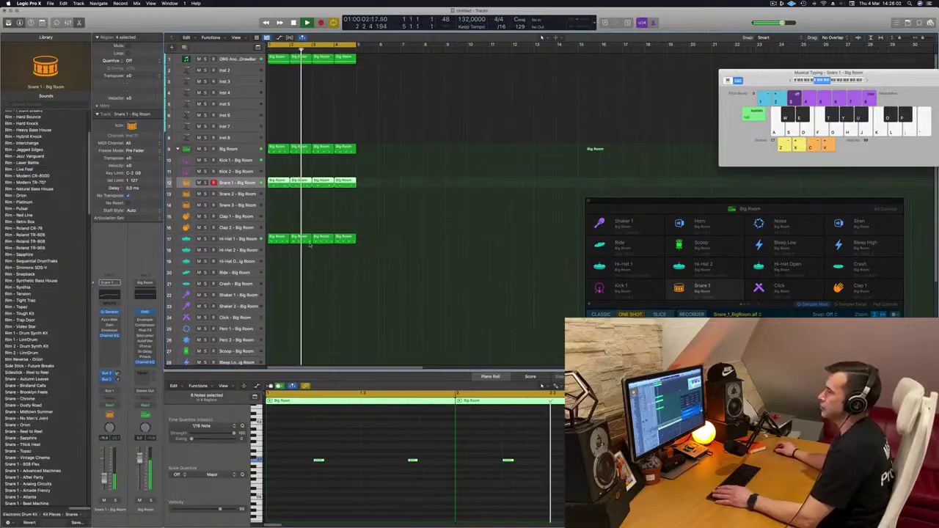
scroll(394, 118, up, 1)
key(space)
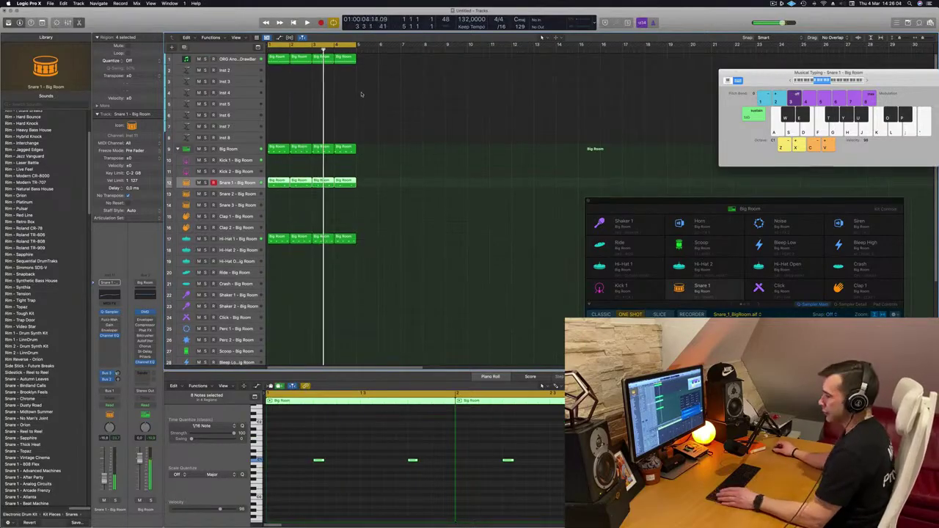
Step: Repeat all bass and drum regions three times so that the arrangement fills 16 bars
key(super+a)
key(super+r)
key(super+r)
key(super+r)
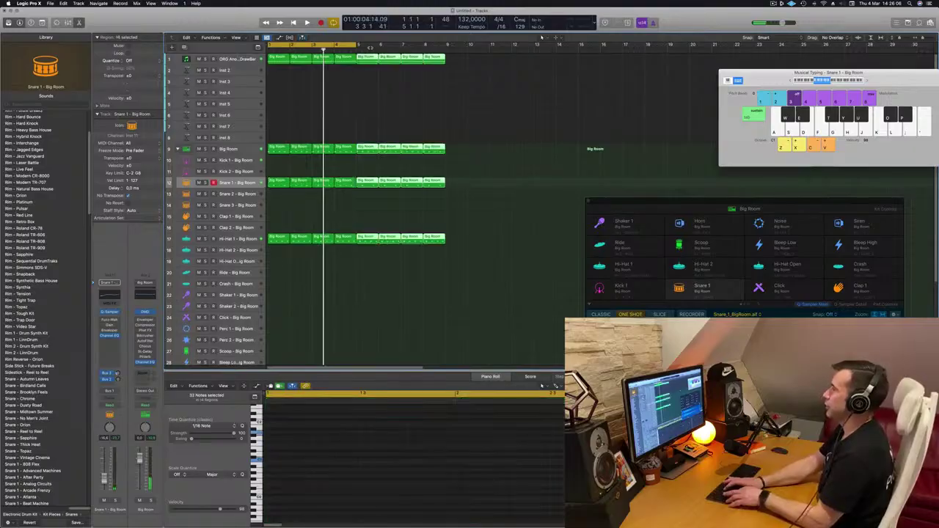
Step: Extend the cycle range to bar 17 and restart playback from the beginning
key(space)
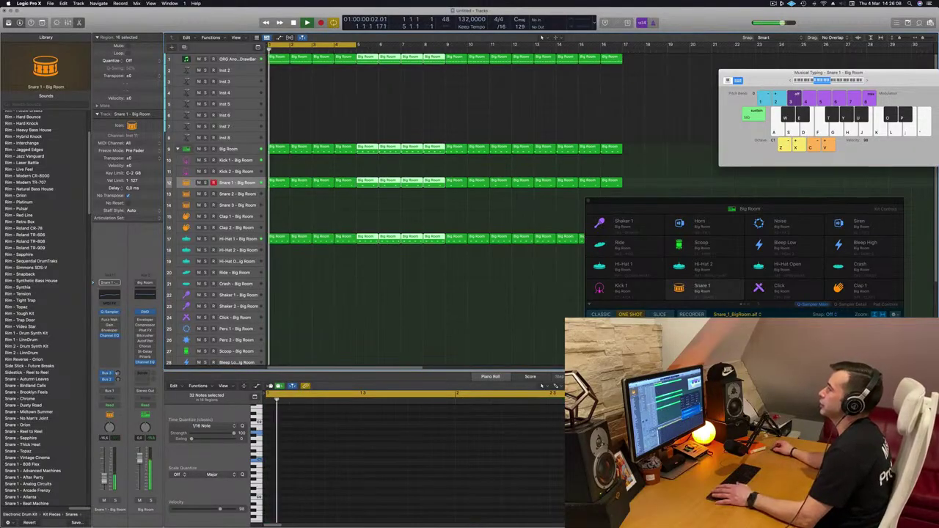
drag(355, 46, 624, 46)
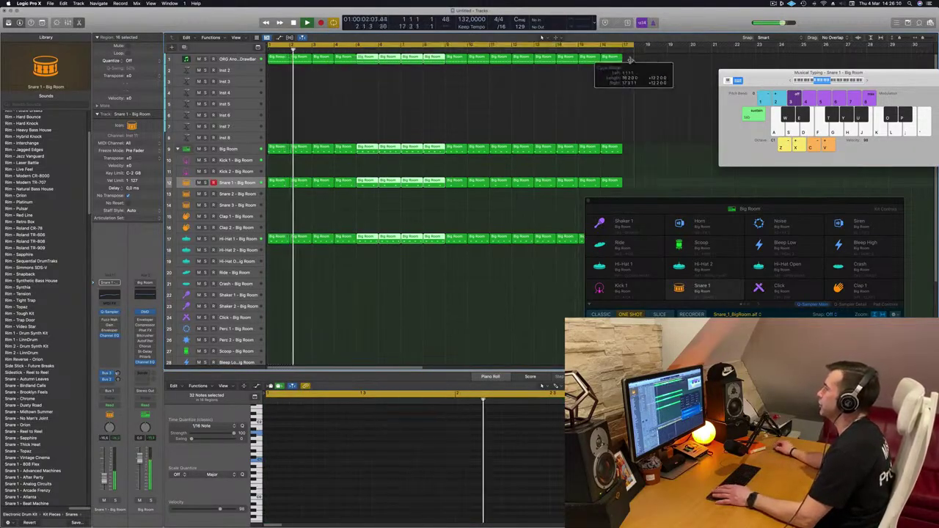
key(Return)
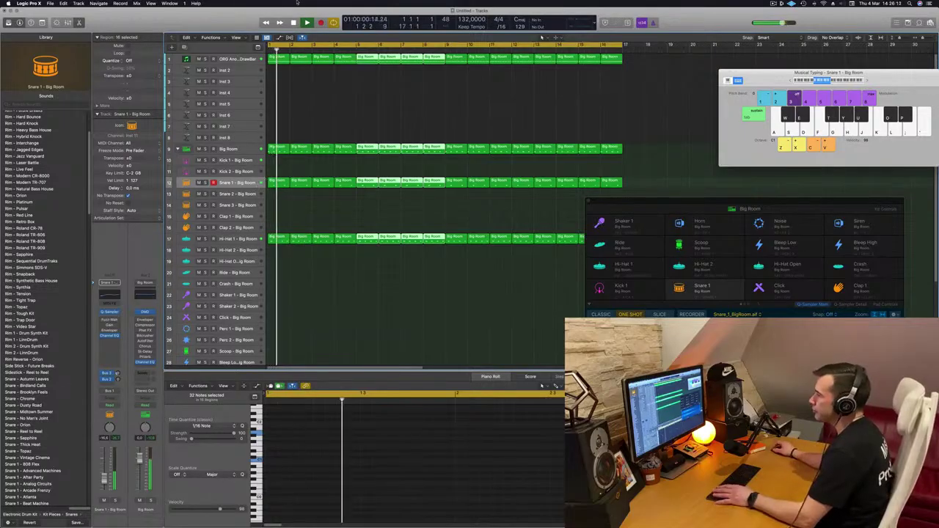
Step: Add a software instrument track below the ORG Another DrawBar track and copy that track's first region onto it
click(233, 58)
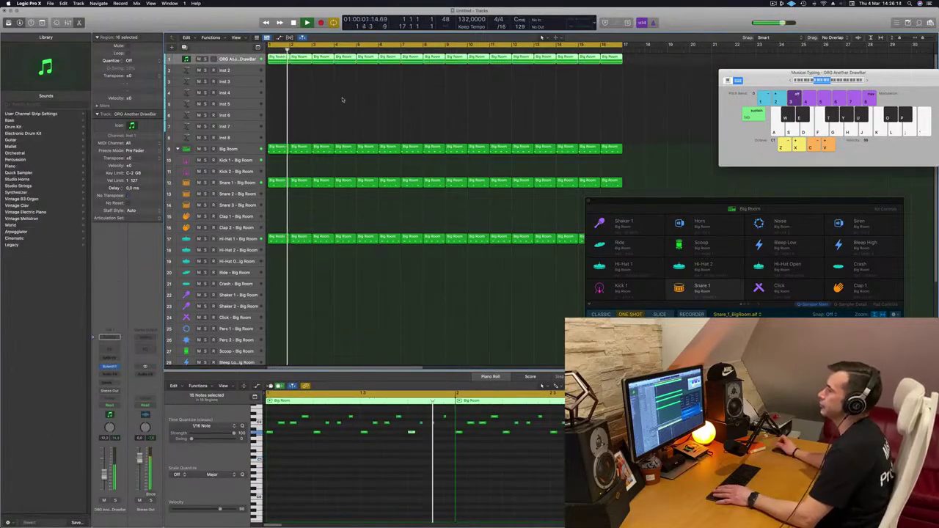
click(280, 85)
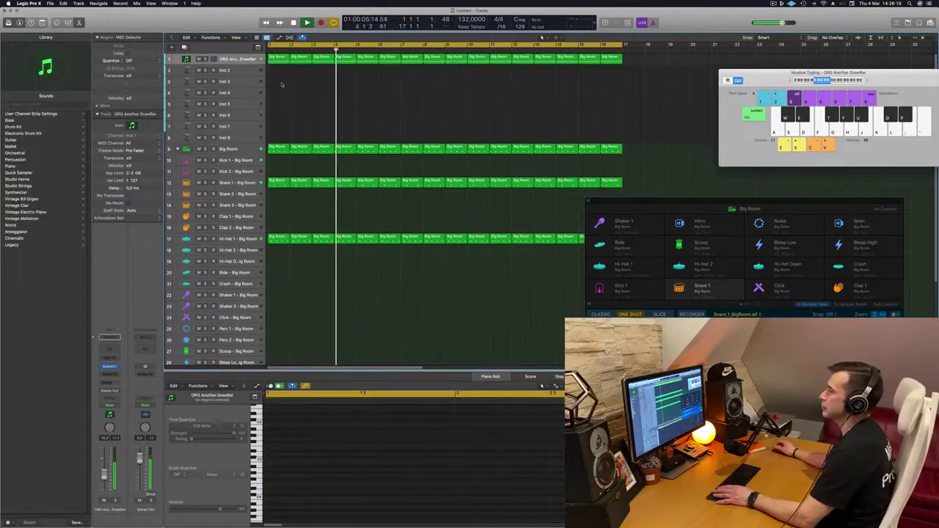
key(space)
click(280, 59)
drag(279, 59, 277, 60)
click(239, 59)
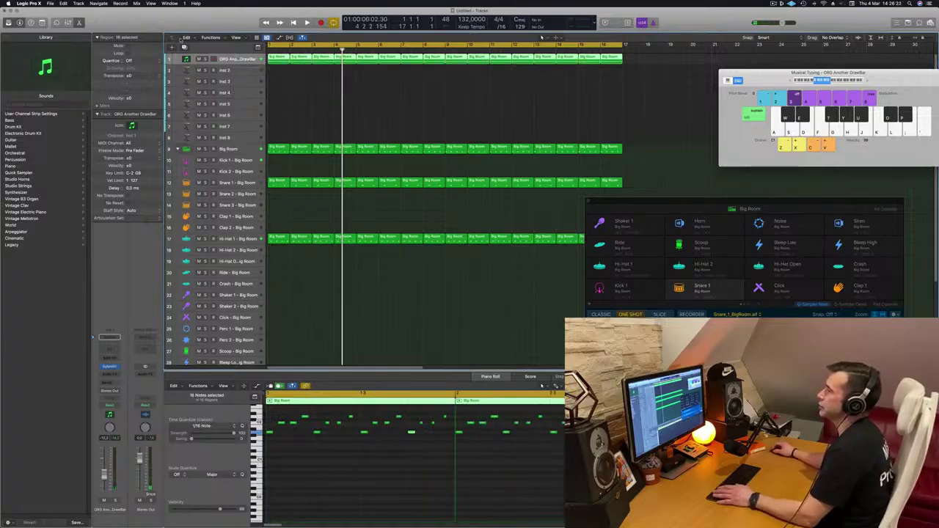
key(alt+super+s)
drag(279, 62, 278, 71)
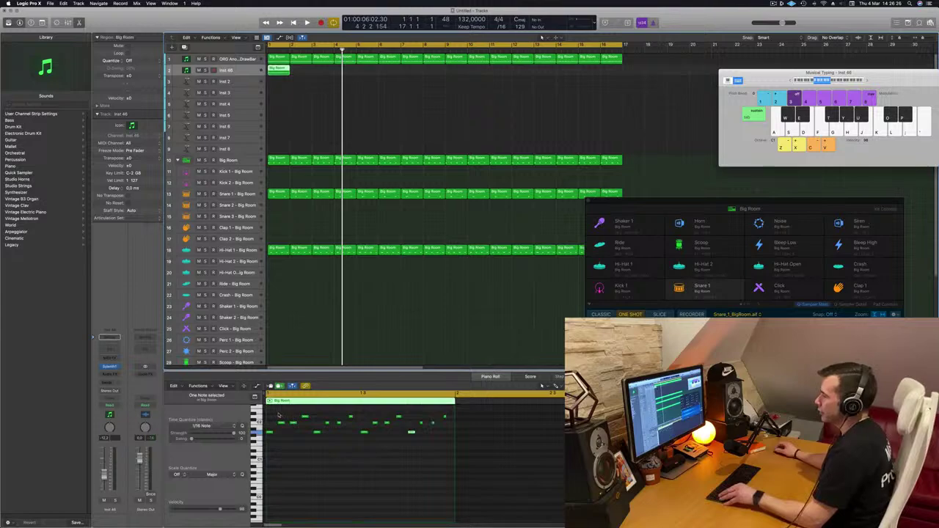
Step: Delete the later notes in the copied Big Room region, keeping only the three-note chord on its first beat, and play it back
click(282, 424)
drag(274, 425, 509, 444)
key(BackSpace)
key(space)
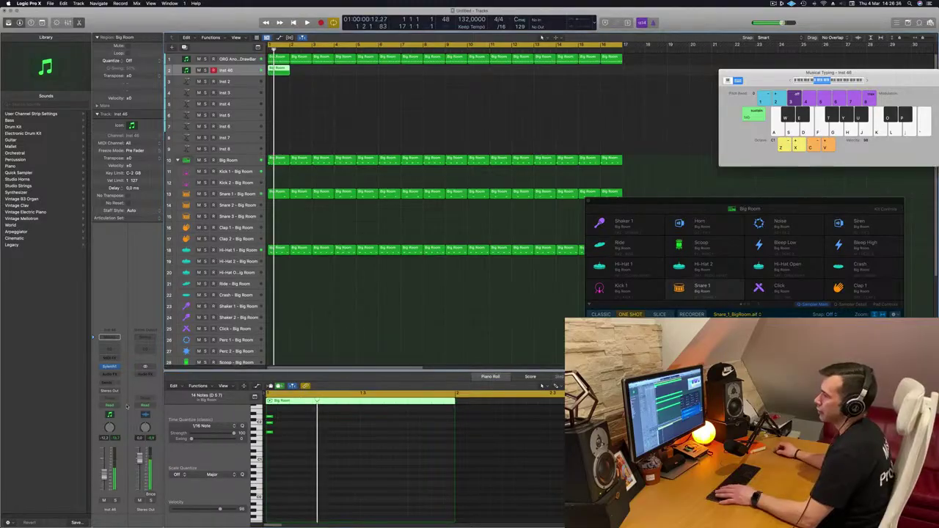
Step: Load the KEY BigSynth preset in the second track's Sylenth1 and play the chord with it
click(109, 367)
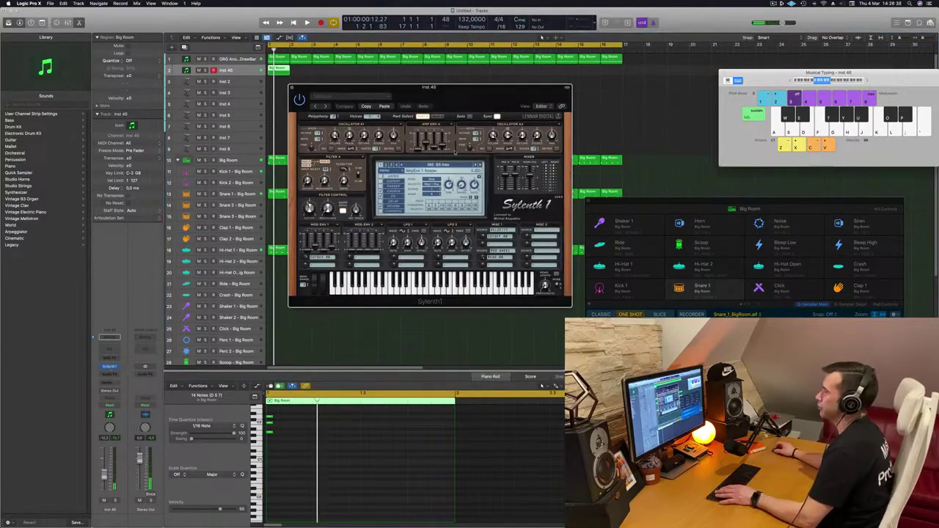
click(455, 168)
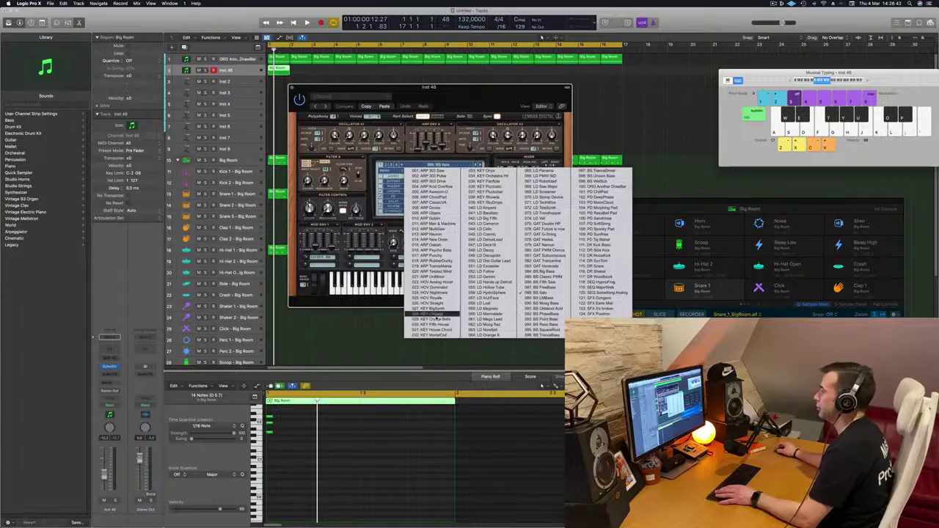
click(433, 309)
drag(440, 87, 513, 81)
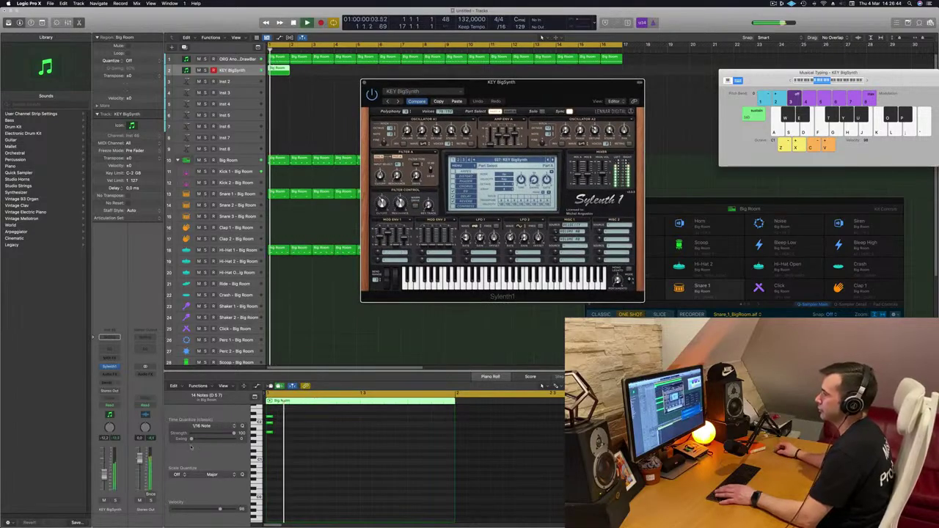
key(space)
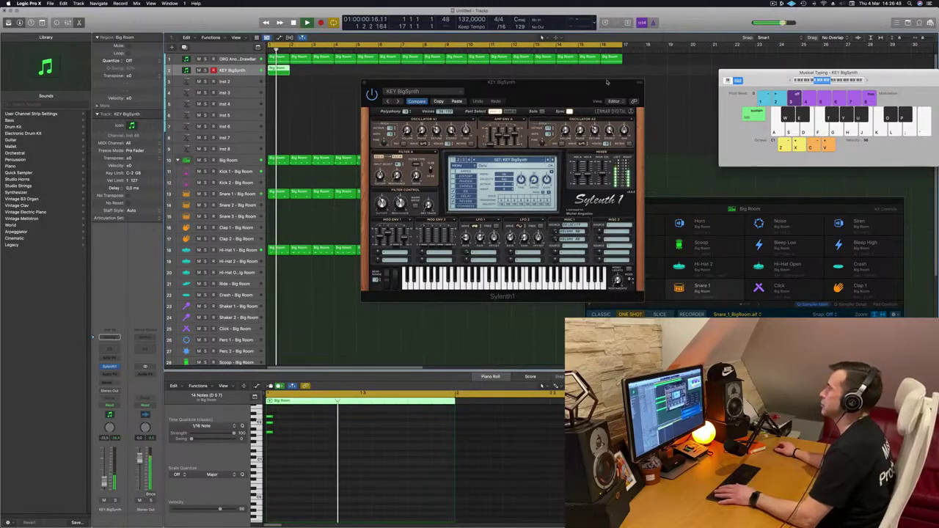
Step: Copy the chord region to every second bar of the KEY BigSynth track, filling the 16-bar arrangement, and play it
drag(513, 82, 554, 69)
drag(278, 70, 326, 73)
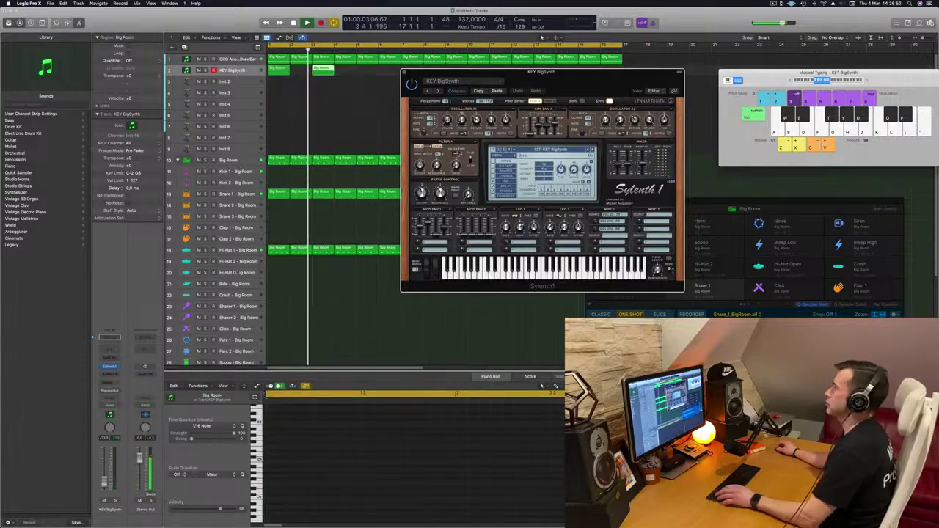
drag(572, 80, 373, 211)
click(281, 68)
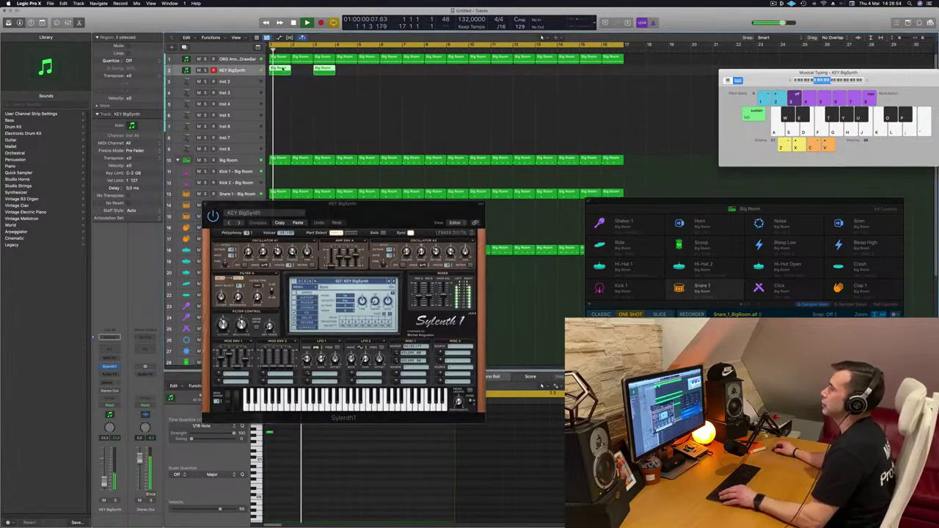
drag(285, 69, 375, 74)
drag(446, 66, 464, 76)
drag(396, 204, 413, 144)
key(space)
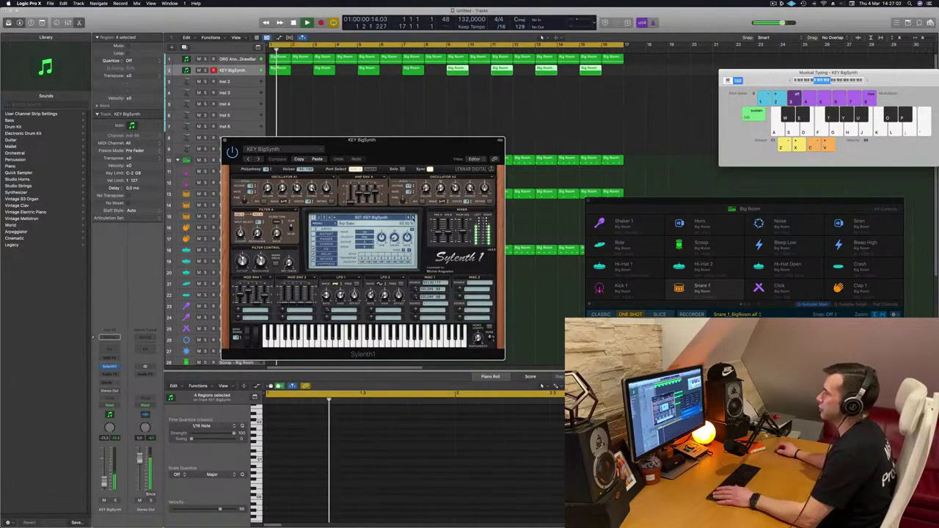
Step: Audition the following Sylenth1 KEY presets against the loop and settle on KEY SkyDrops
click(413, 218)
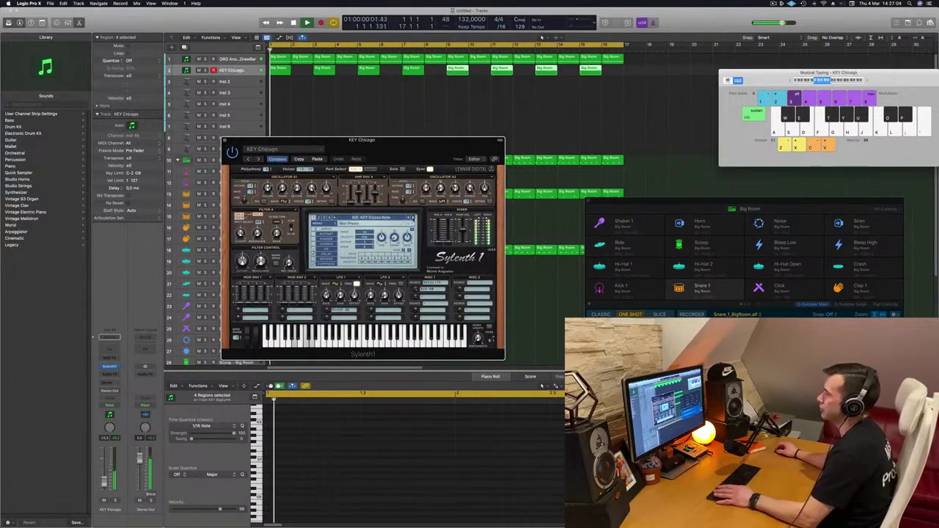
click(413, 218)
click(412, 218)
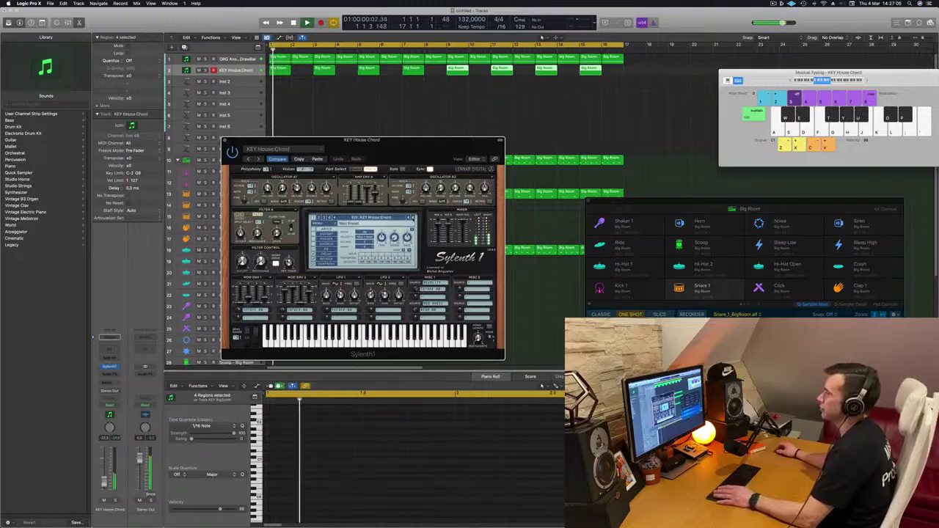
click(412, 218)
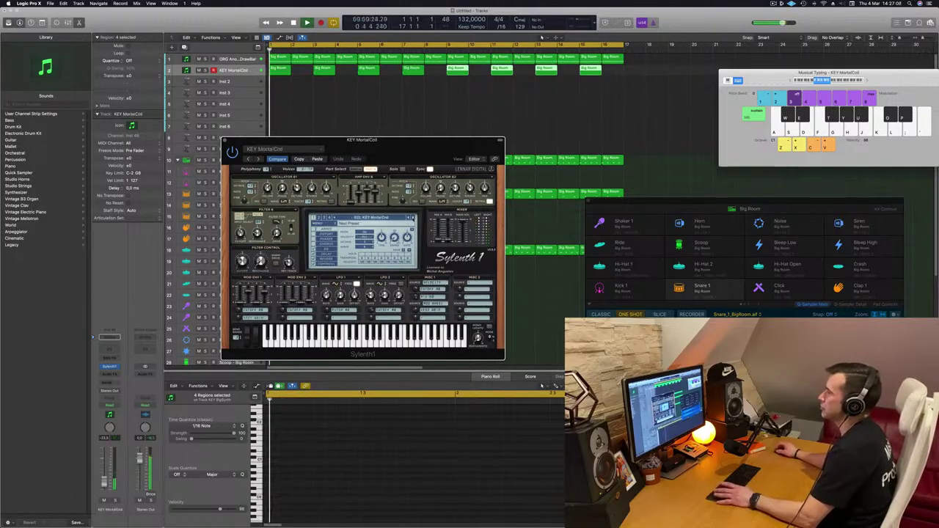
click(413, 218)
click(413, 218)
click(413, 218)
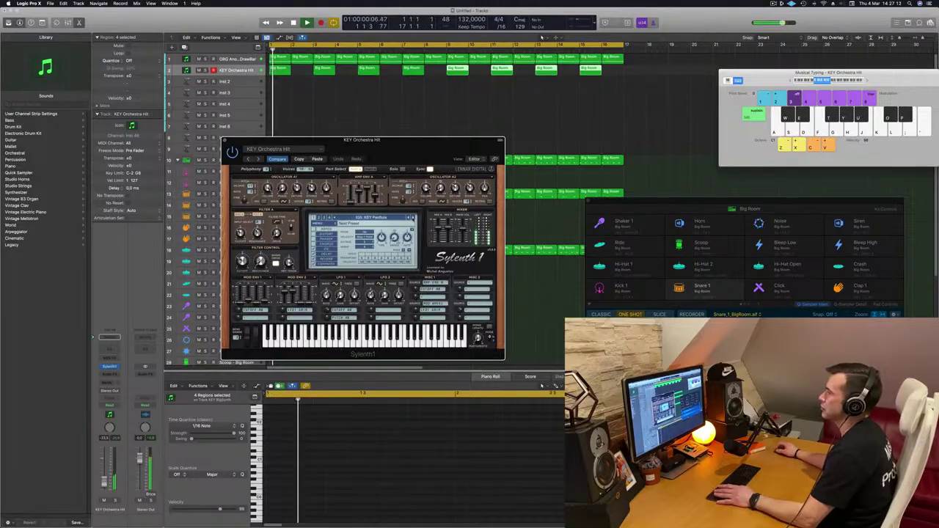
click(412, 218)
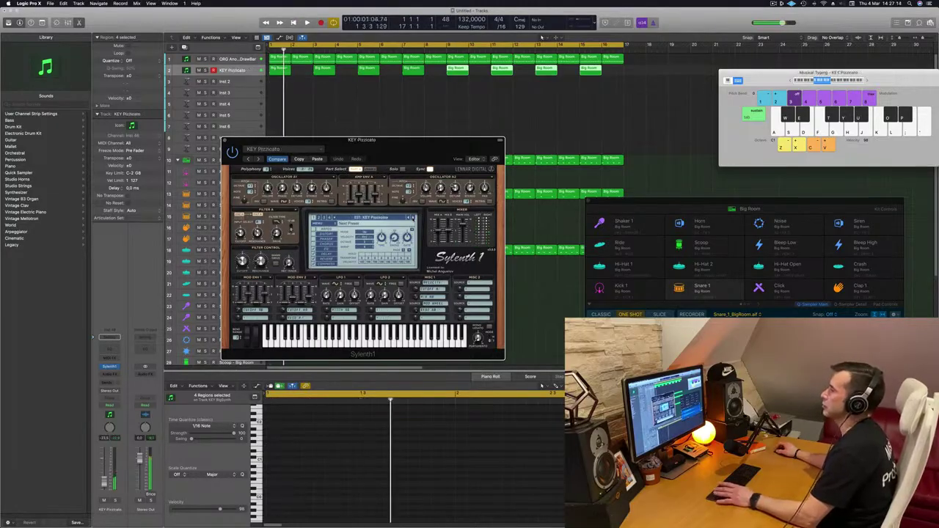
click(412, 218)
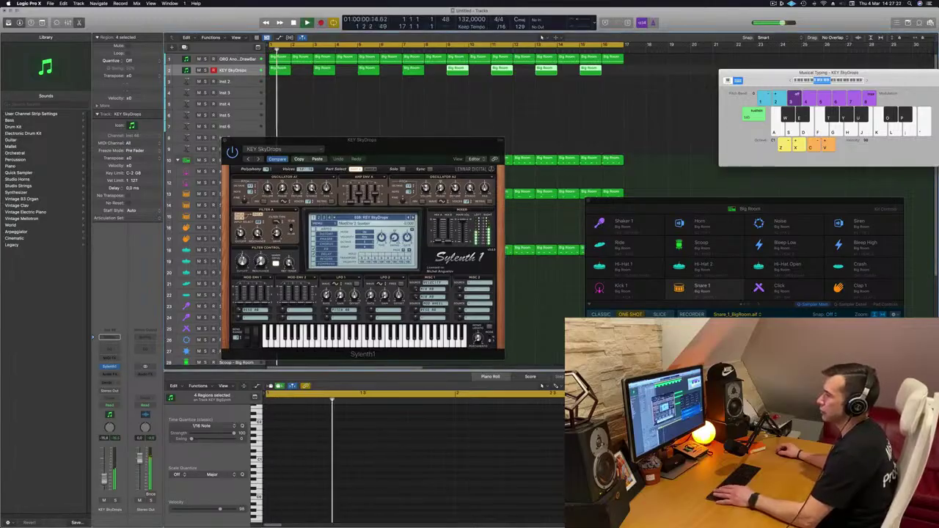
Step: Add a send to Bus 7 on the KEY SkyDrops track and insert a stereo SilverVerb on its aux channel
click(105, 383)
mouse_move(121, 391)
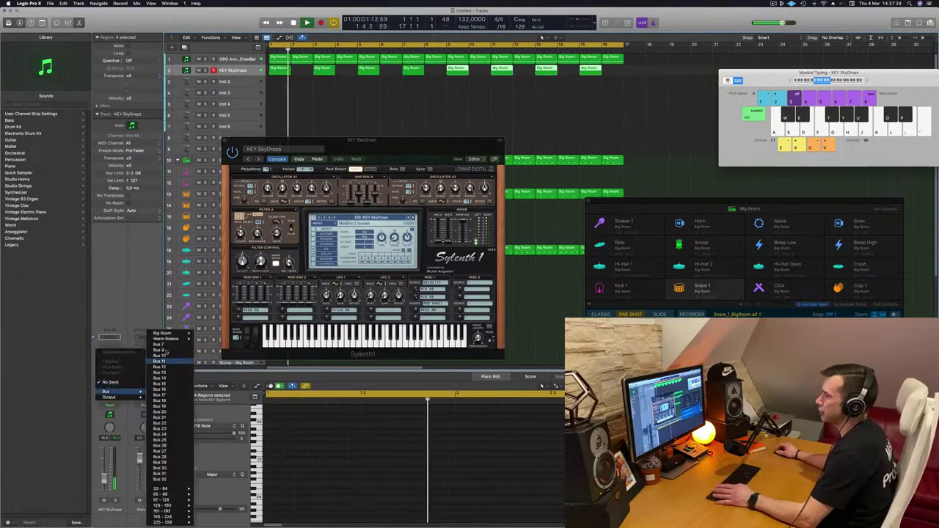
key(space)
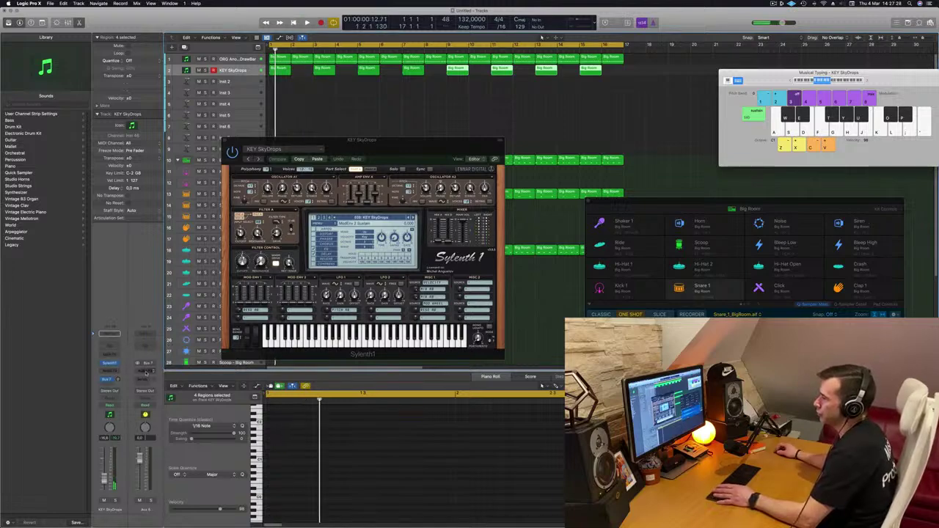
click(146, 372)
mouse_move(151, 488)
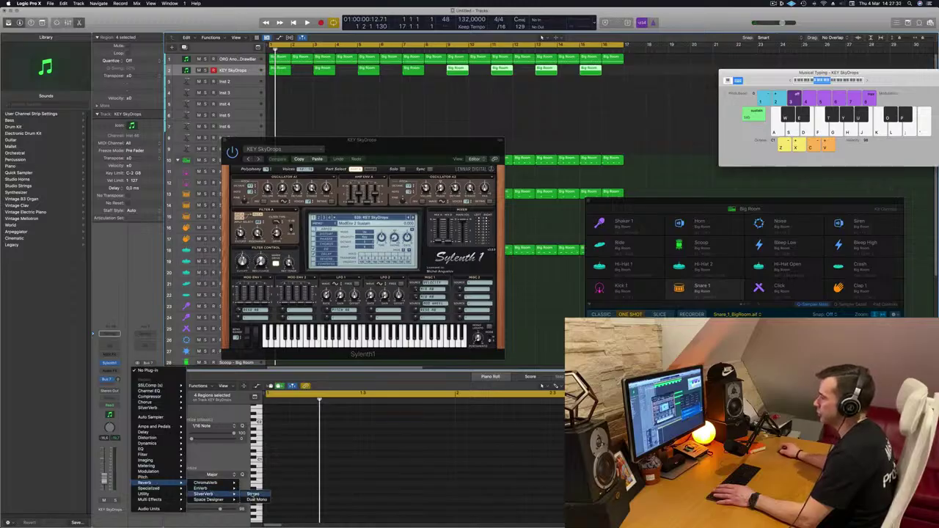
click(253, 494)
Step: Load SilverVerb's grandiose preset, set Wet to 100%, and raise the Bus 7 send on the KEY SkyDrops track during playback
drag(399, 98, 383, 97)
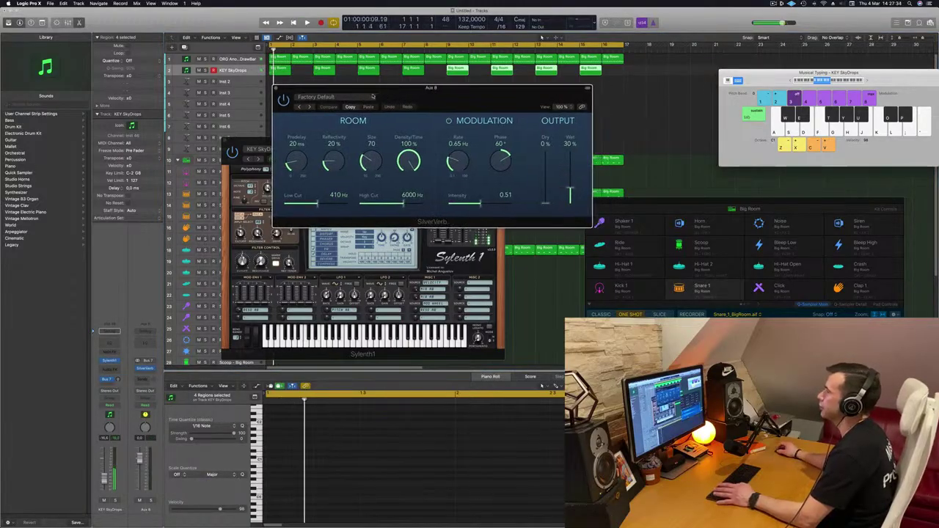
click(360, 97)
click(358, 218)
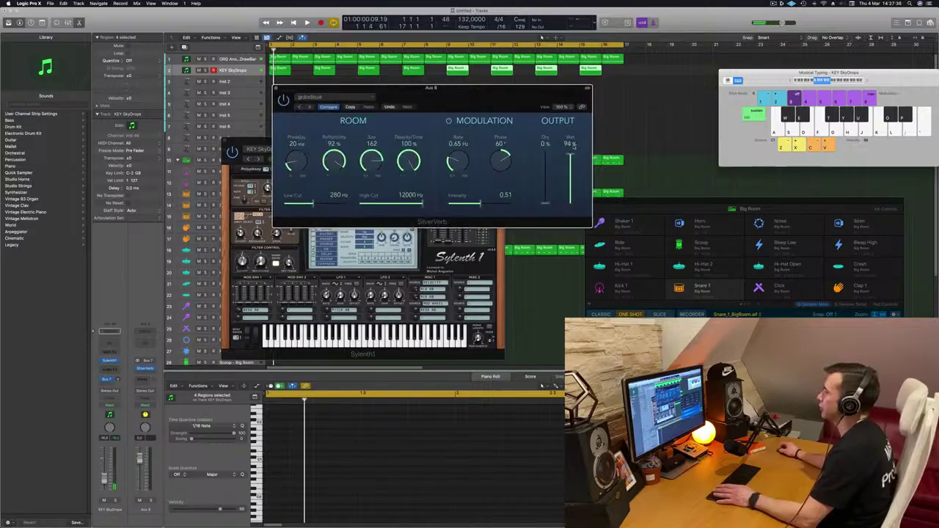
key(space)
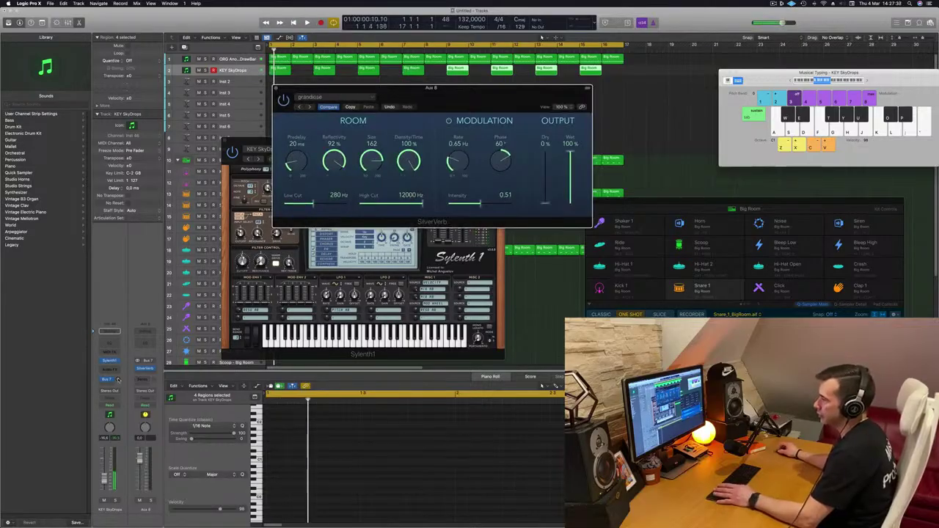
key(space)
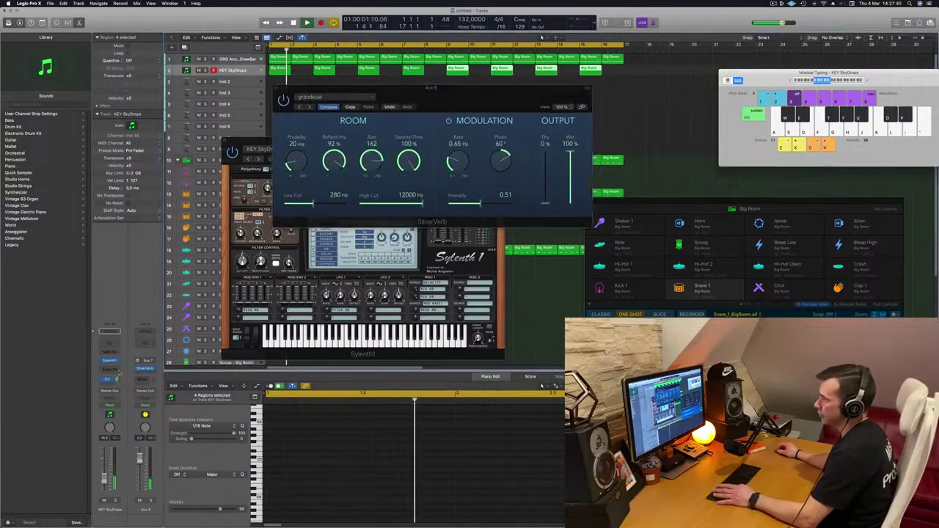
Step: Add a Channel EQ to the KEY SkyDrops track with a 24 dB/Oct high cut at 815 Hz
drag(431, 88, 875, 88)
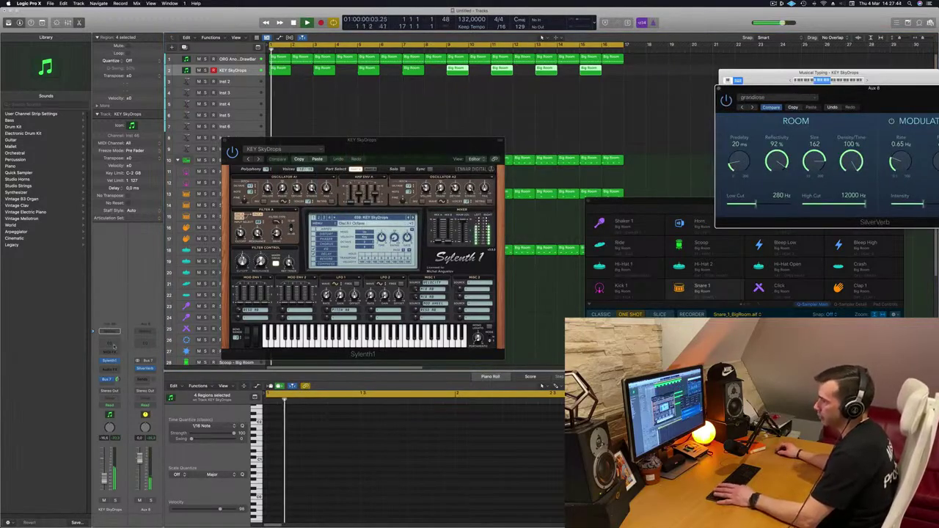
double_click(116, 345)
click(779, 122)
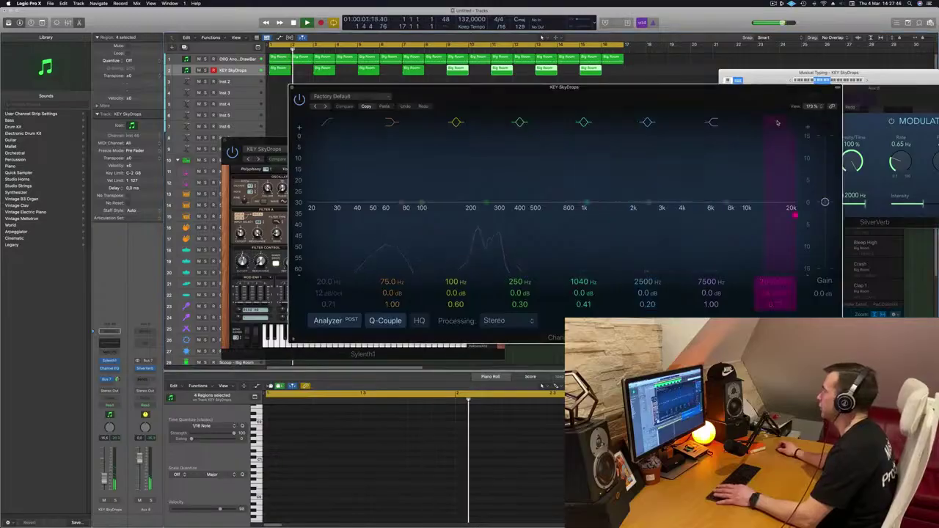
drag(771, 278, 771, 327)
drag(773, 276, 773, 297)
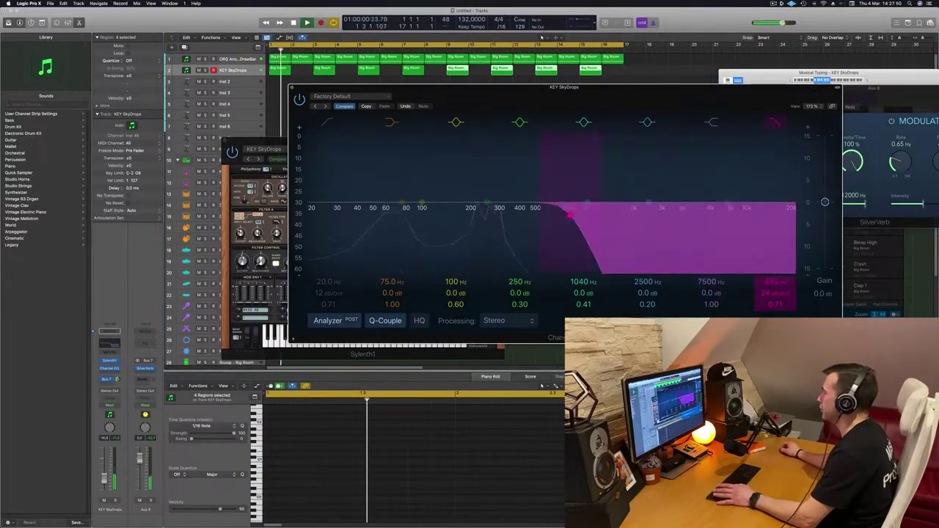
key(Return)
drag(554, 110, 643, 92)
key(Return)
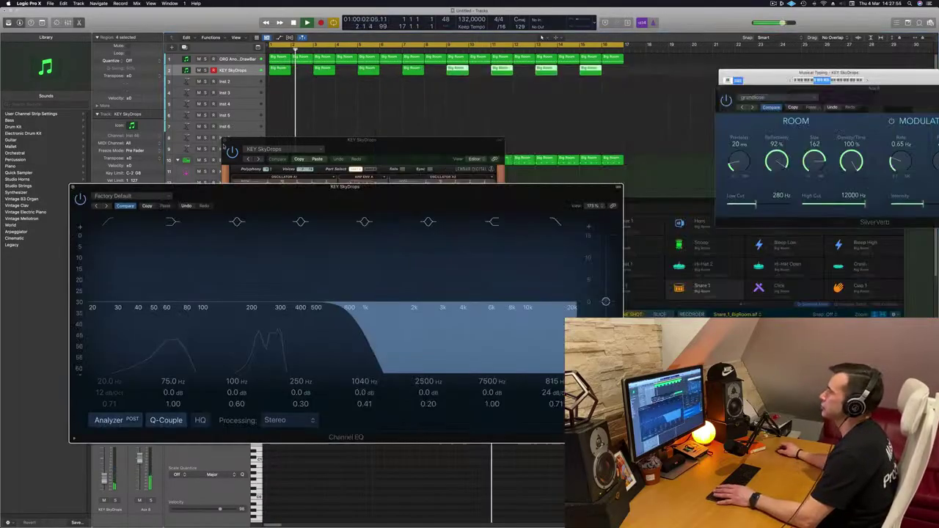
Step: Close the Channel EQ, move the Sylenth1 window clear of the arrangement, and select all KEY SkyDrops regions
drag(379, 66, 71, 183)
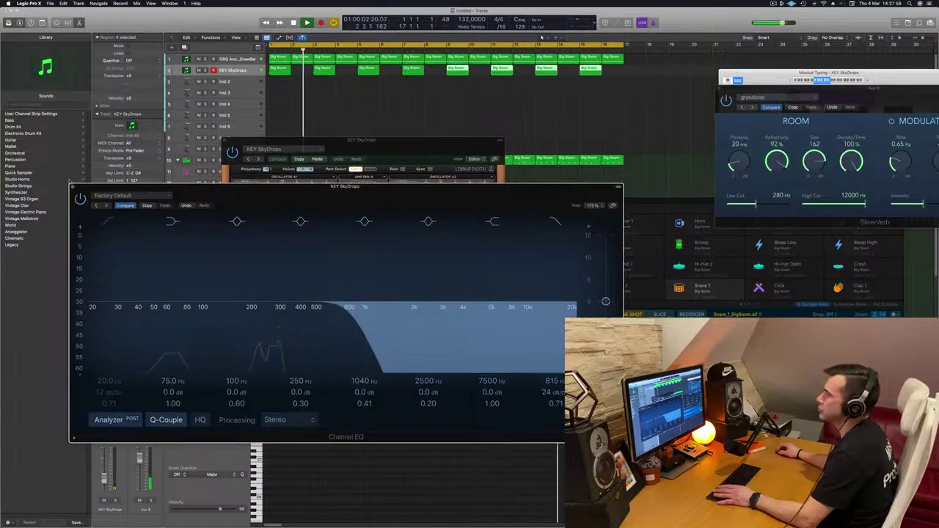
click(73, 188)
drag(362, 139, 675, 148)
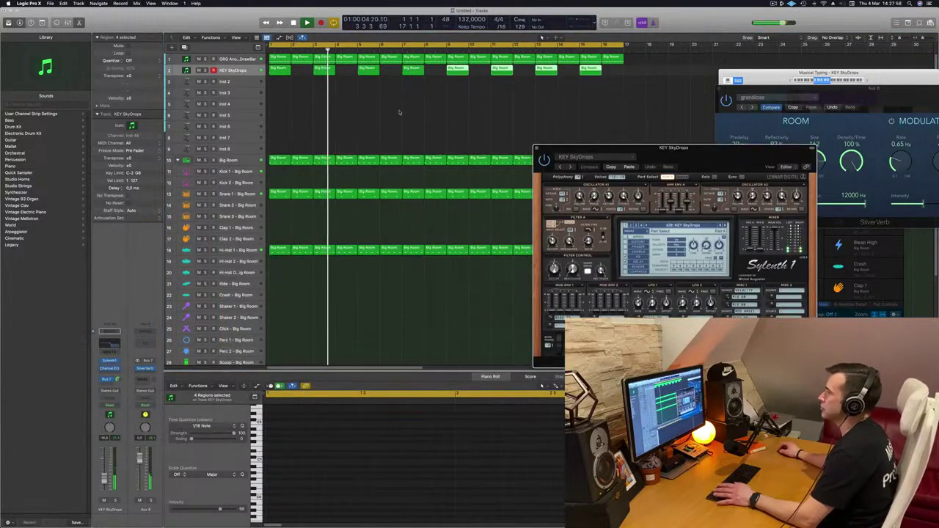
drag(288, 116, 624, 69)
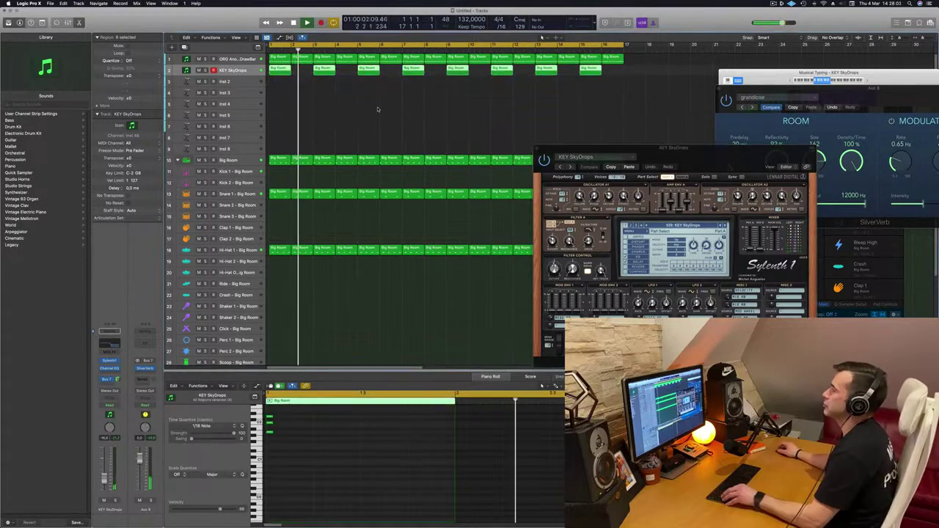
Step: Listen to the arrangement from the start, checking the ORG Another DrawBar bassline against the KEY SkyDrops chords
scroll(341, 115, down, 1)
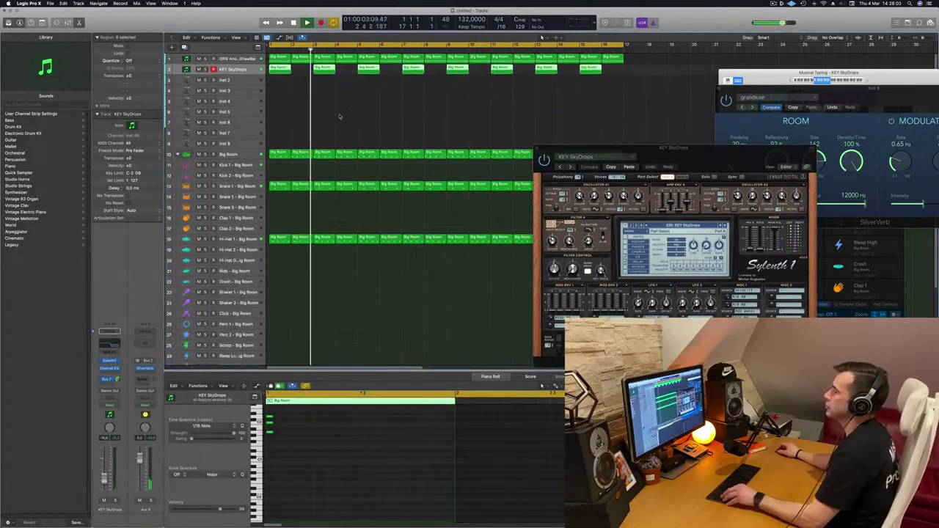
click(268, 99)
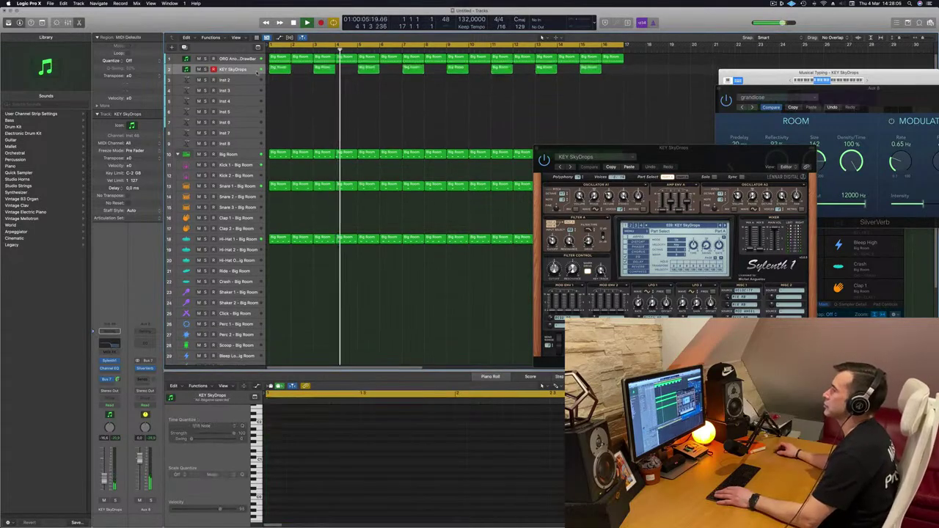
click(212, 58)
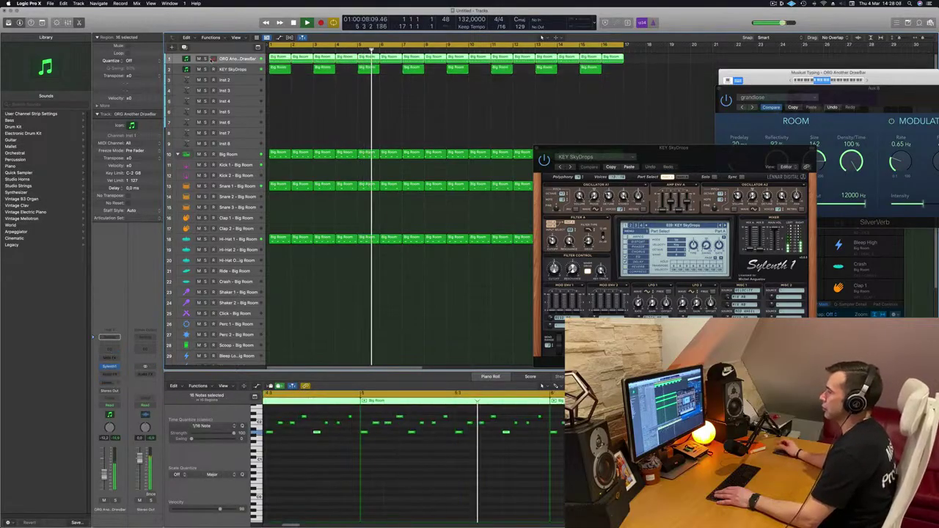
key(space)
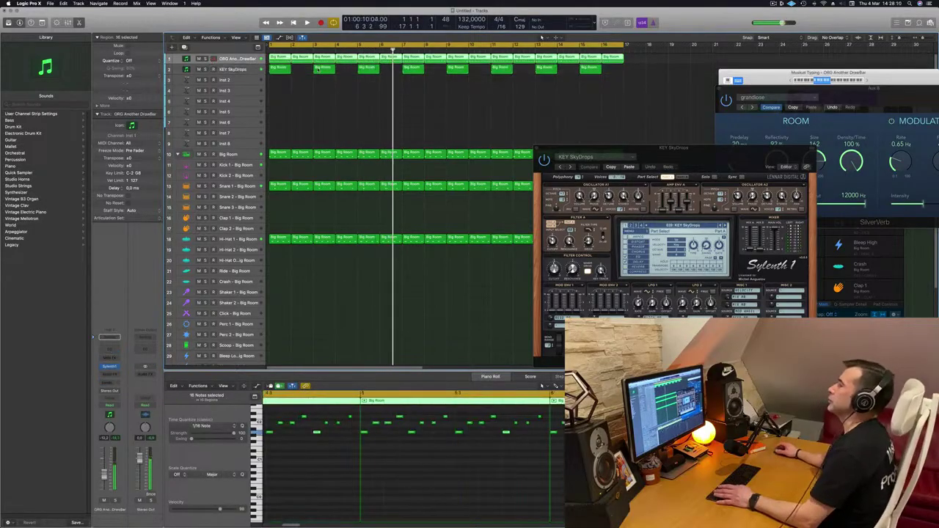
key(space)
scroll(311, 88, left, 2)
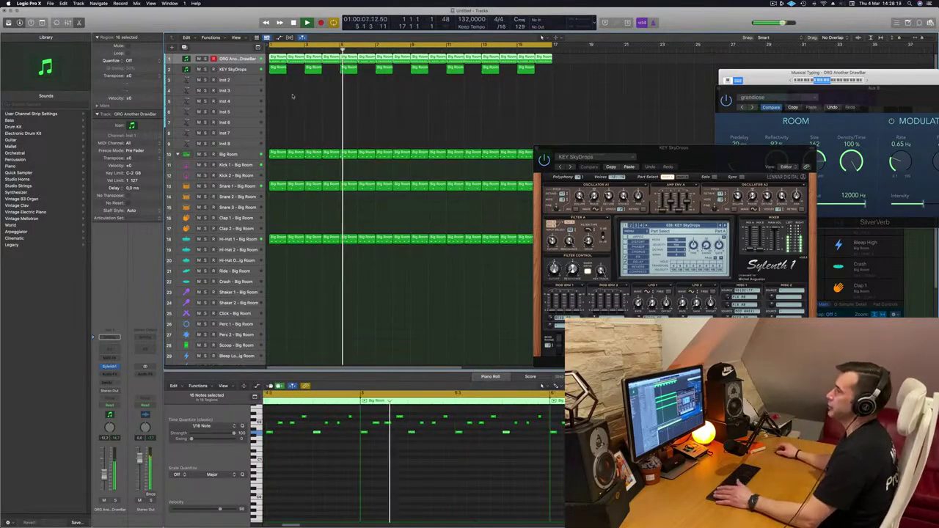
key(Return)
click(254, 71)
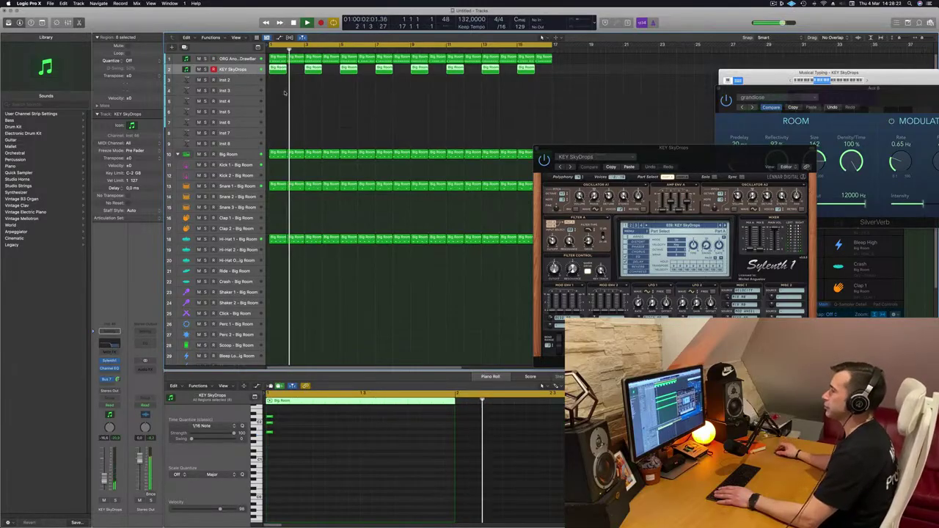
click(277, 69)
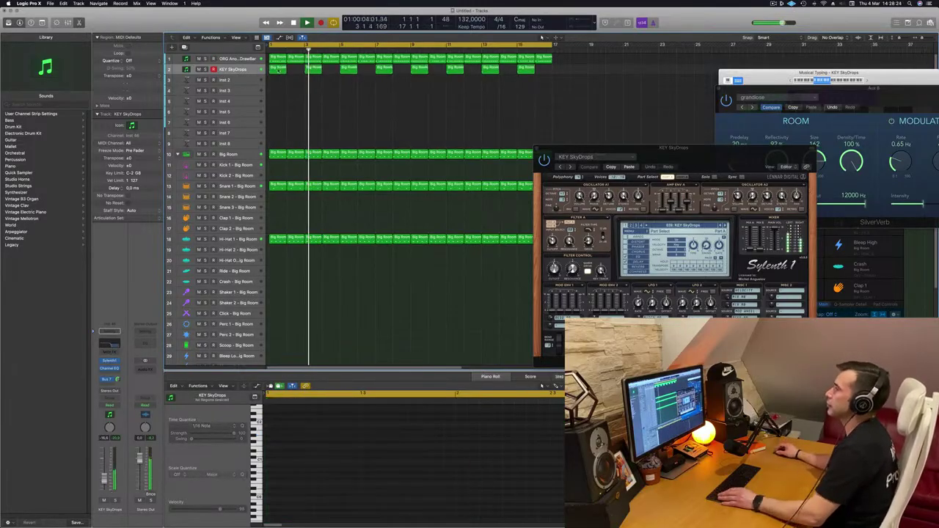
Step: Copy the first KEY SkyDrops region onto the Inst 2 track at bar 1, beat 3
key(space)
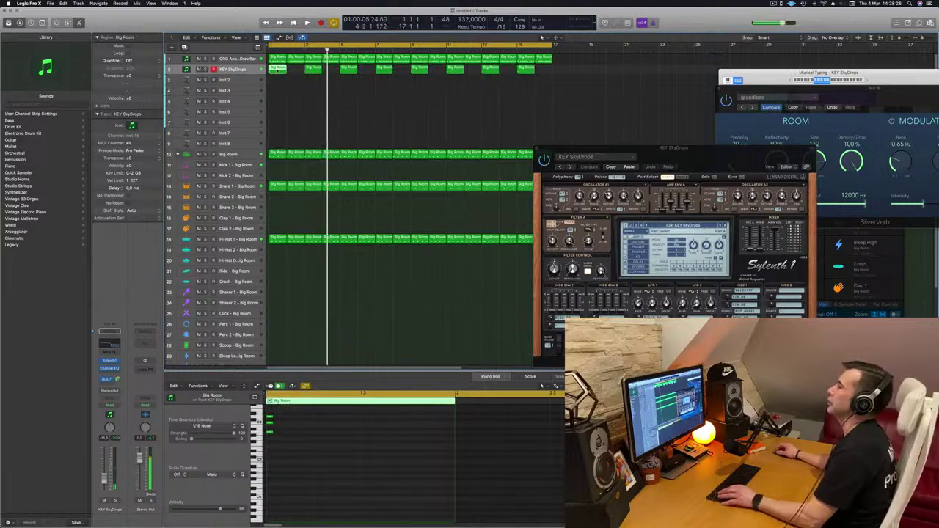
drag(285, 72, 292, 80)
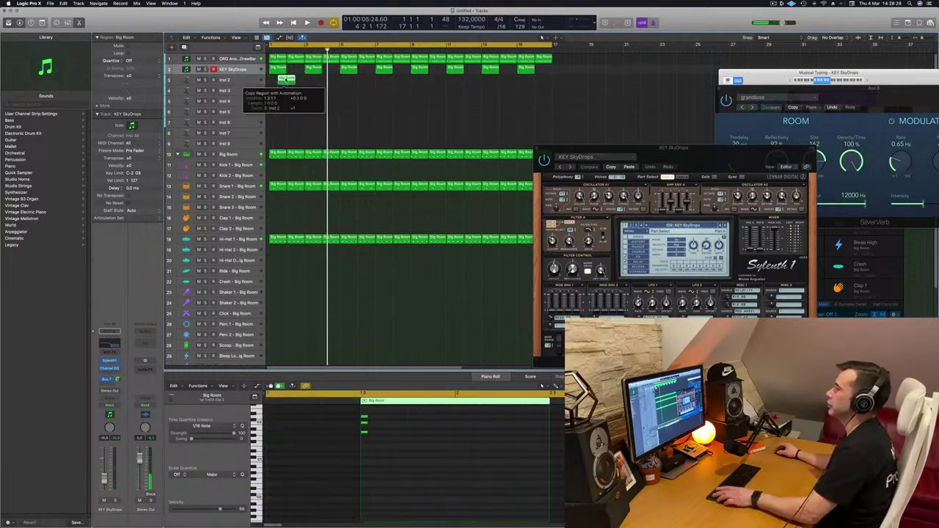
key(space)
key(space)
Step: Open Alchemy on the Inst 2 track and load the Deep Harmonic Waves preset from the Strings category
click(234, 80)
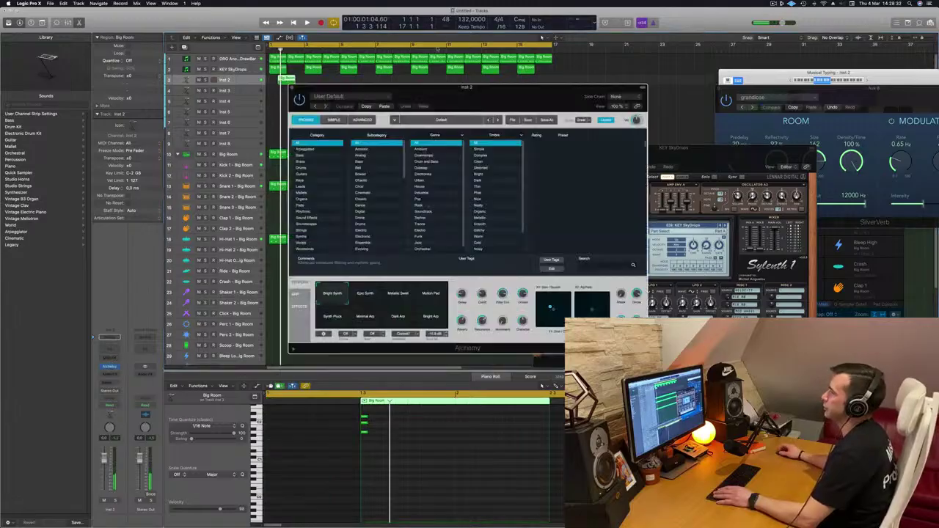
drag(424, 95, 463, 88)
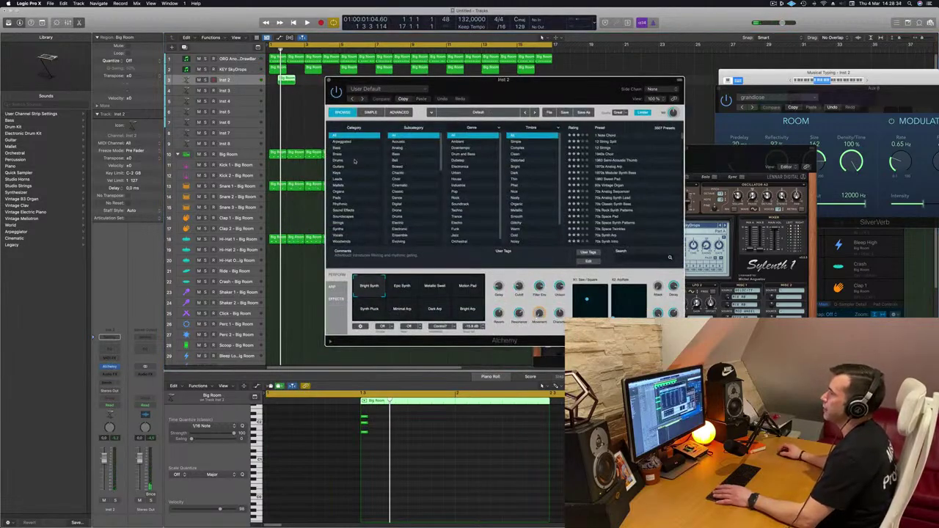
click(338, 222)
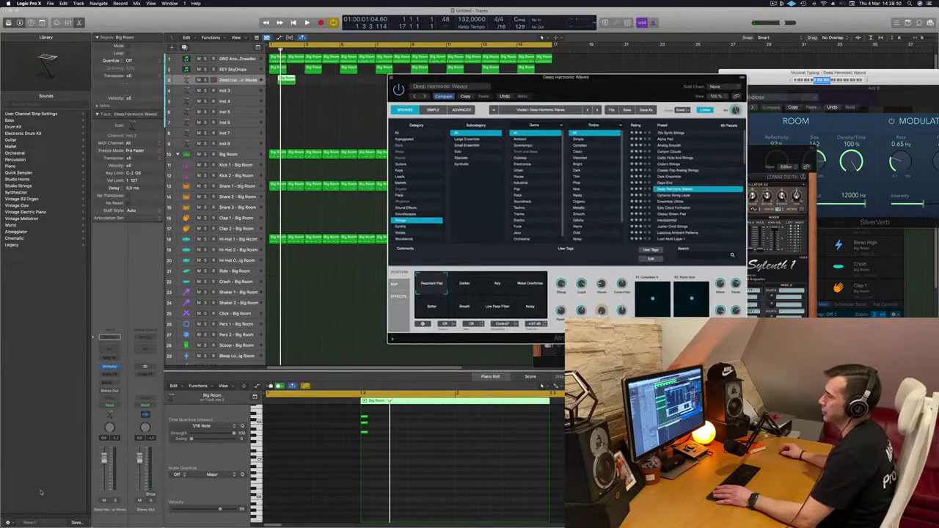
Step: Adjust the Deep Harmonic Waves track's volume during playback and lengthen its three chord notes to about one beat
key(space)
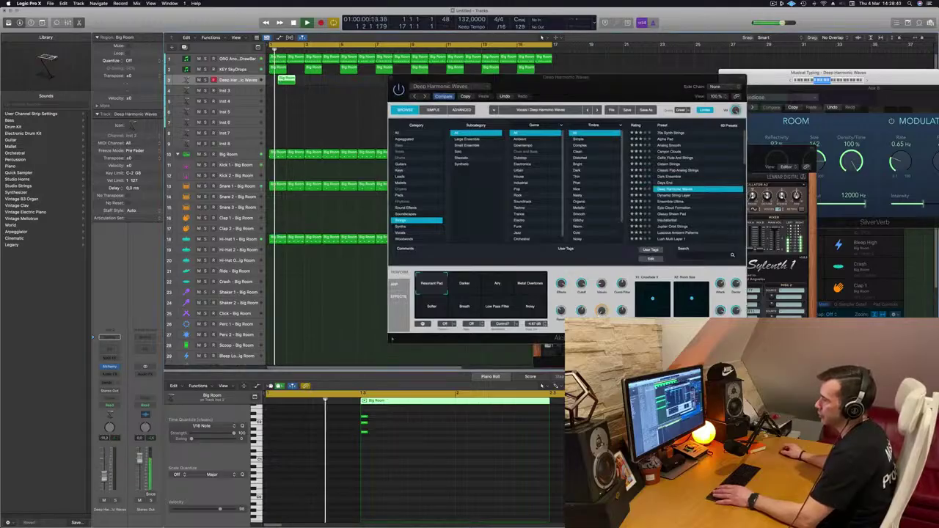
key(space)
drag(104, 472, 104, 460)
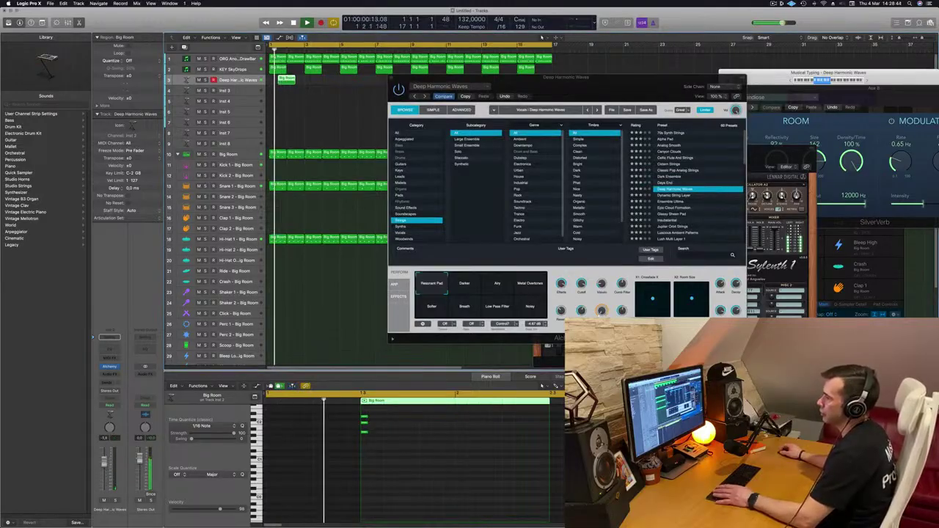
key(space)
key(space)
key(super+a)
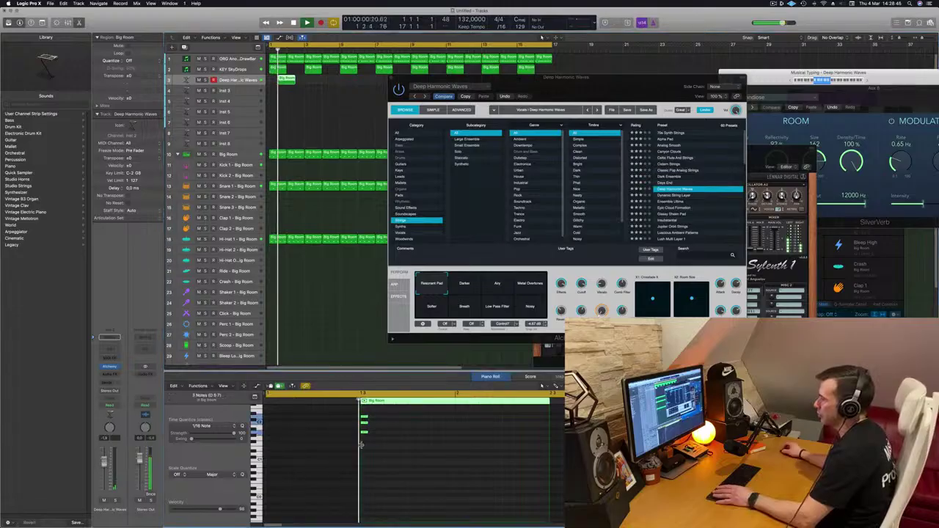
drag(367, 432, 409, 433)
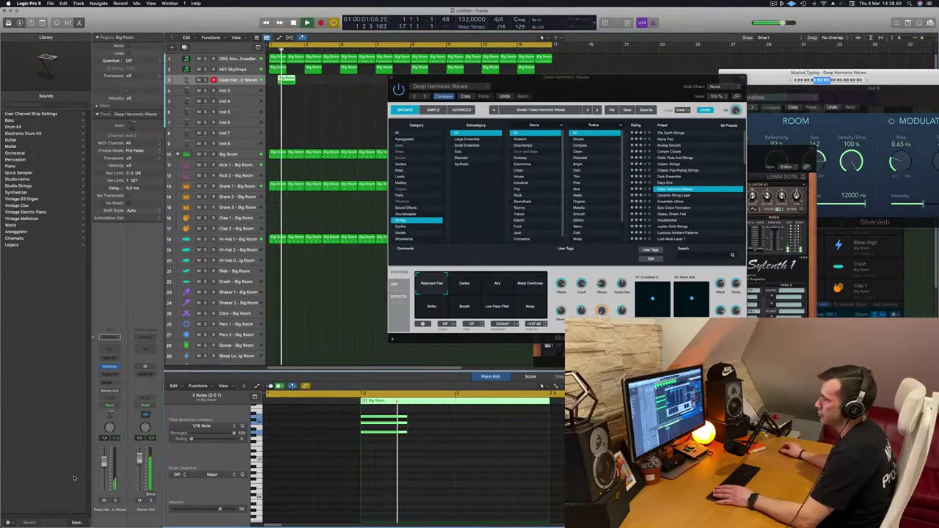
Step: Copy the Deep Harmonic Waves region to beat 3 of bars 5, 9 and 13, with the Alchemy window moved clear
drag(567, 87, 462, 156)
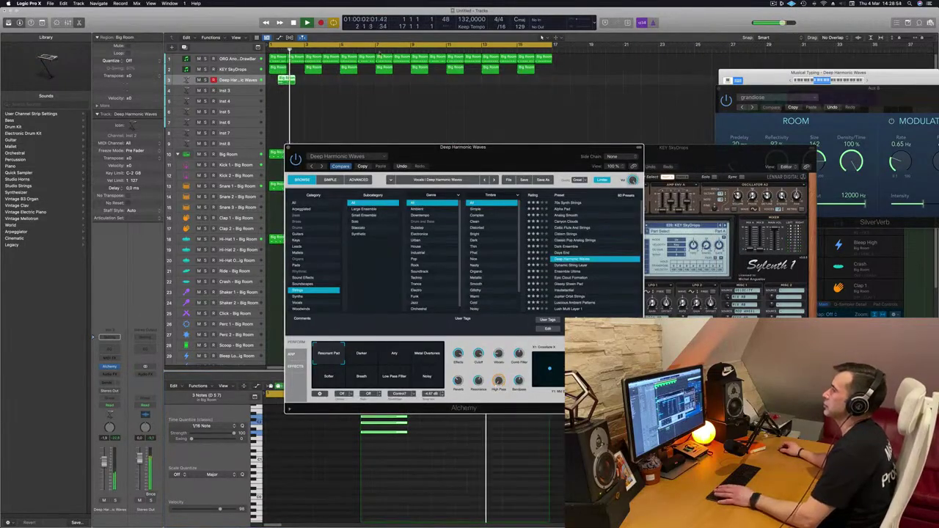
drag(288, 78, 356, 80)
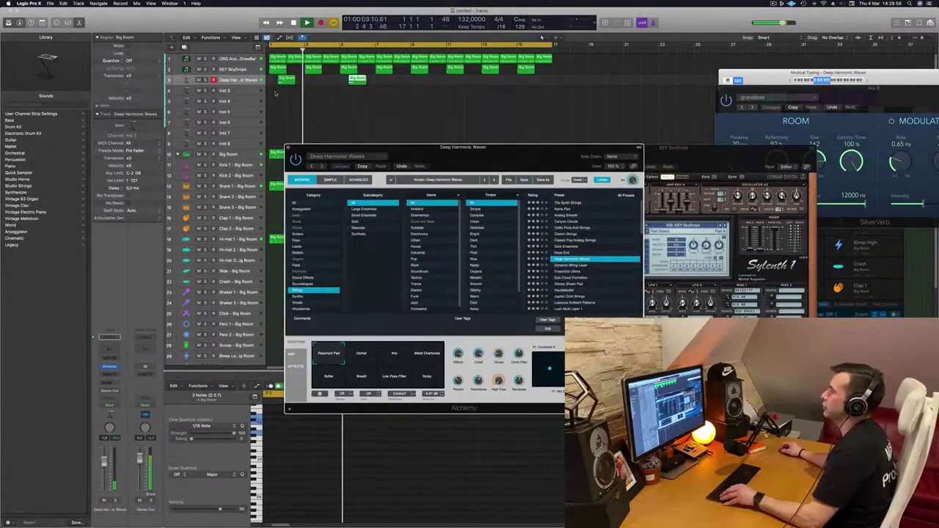
shift+click(283, 80)
key(Return)
drag(285, 79, 426, 86)
Step: Listen to the arrangement with the Deep Harmonic Waves chords and check the Hi-Hat 1 track, moving the Alchemy window aside
drag(524, 147, 503, 157)
key(space)
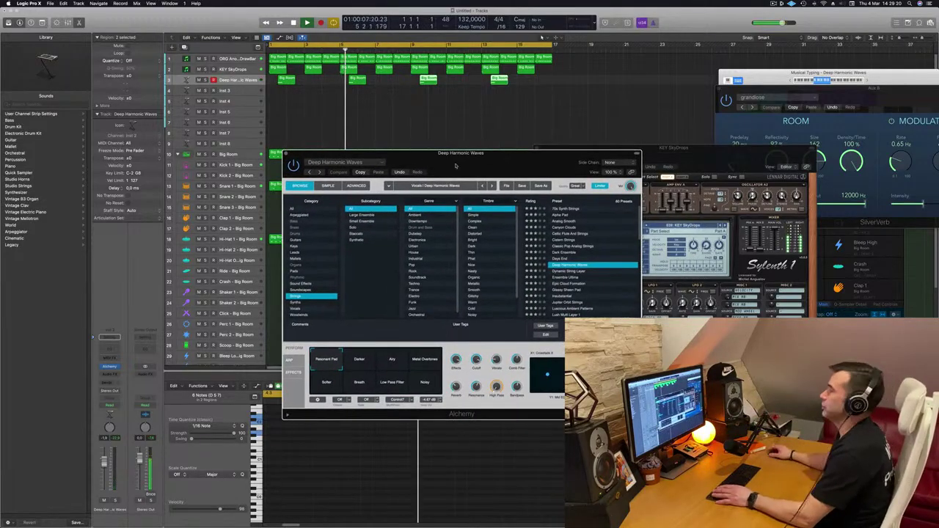
drag(504, 157, 549, 146)
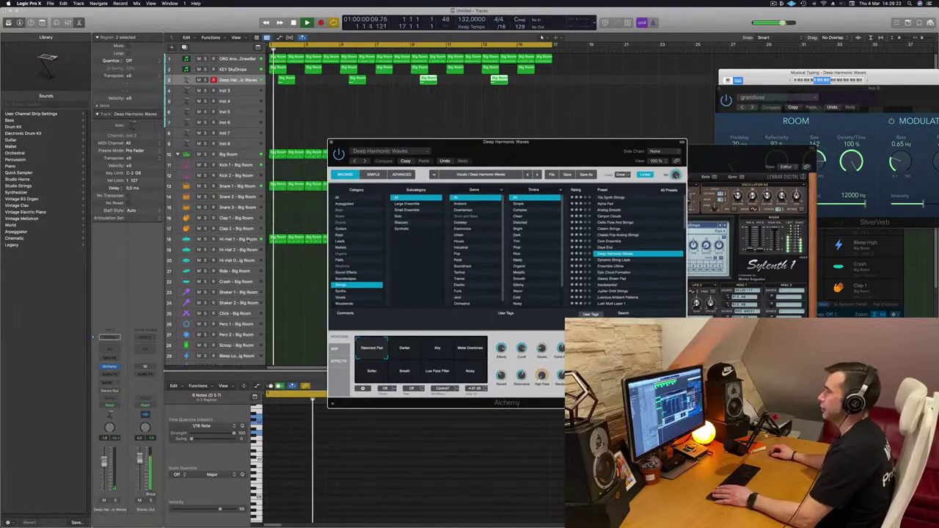
click(237, 240)
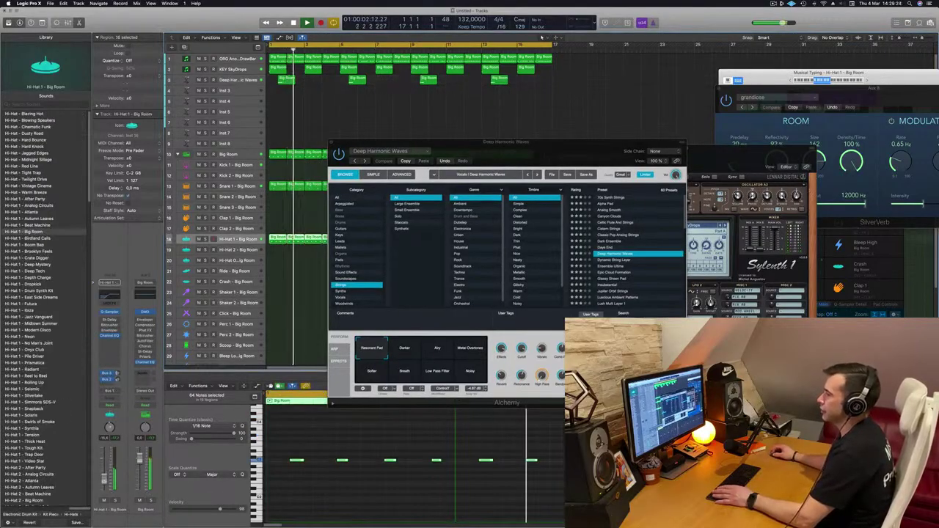
drag(555, 144, 428, 181)
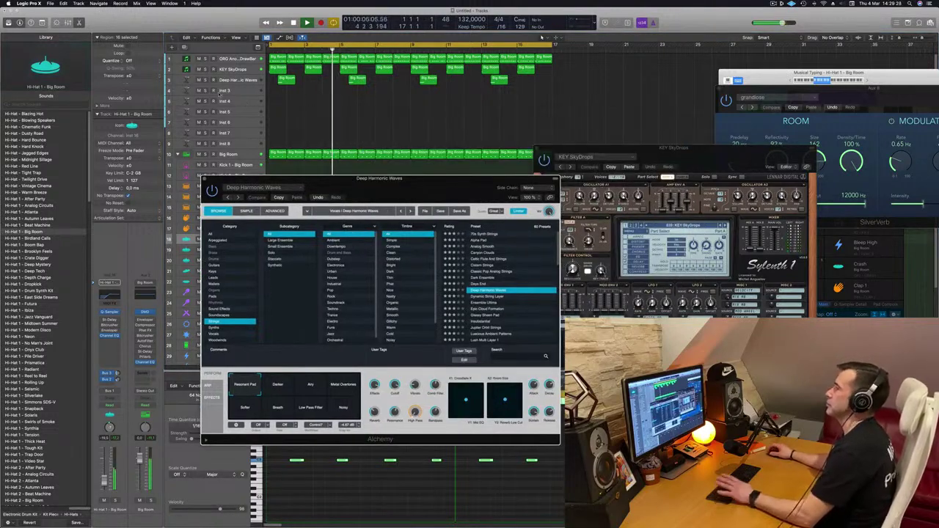
Step: Duplicate the Deep Harmonic Waves track and place copies of its four regions there, each two bars after the original
click(232, 80)
key(Return)
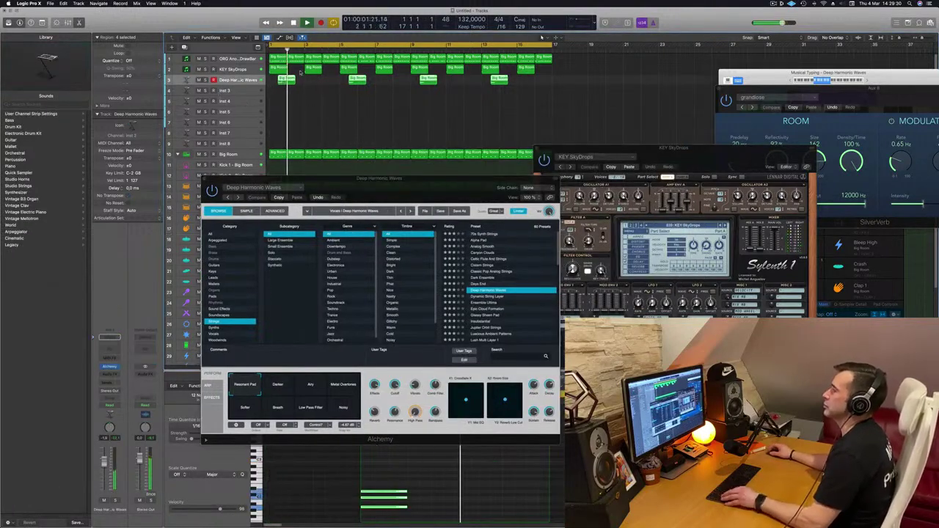
drag(288, 79, 328, 94)
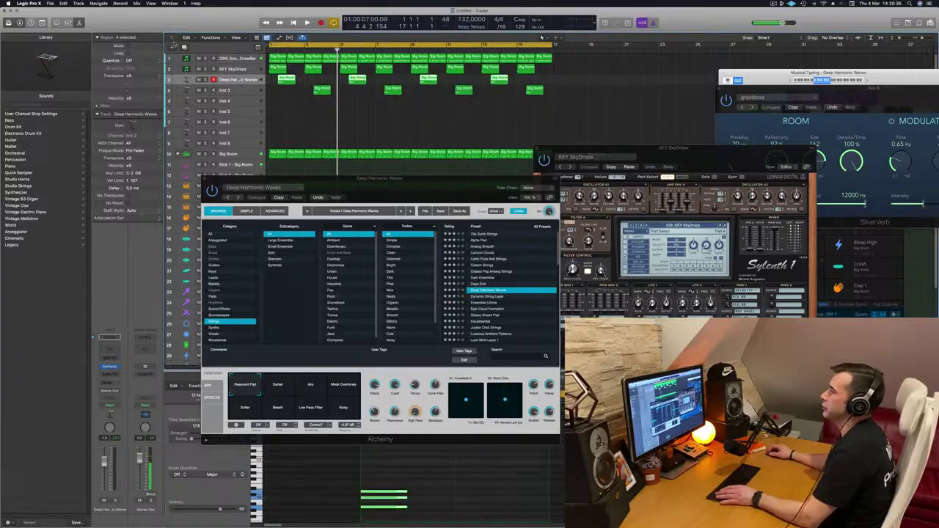
key(super+d)
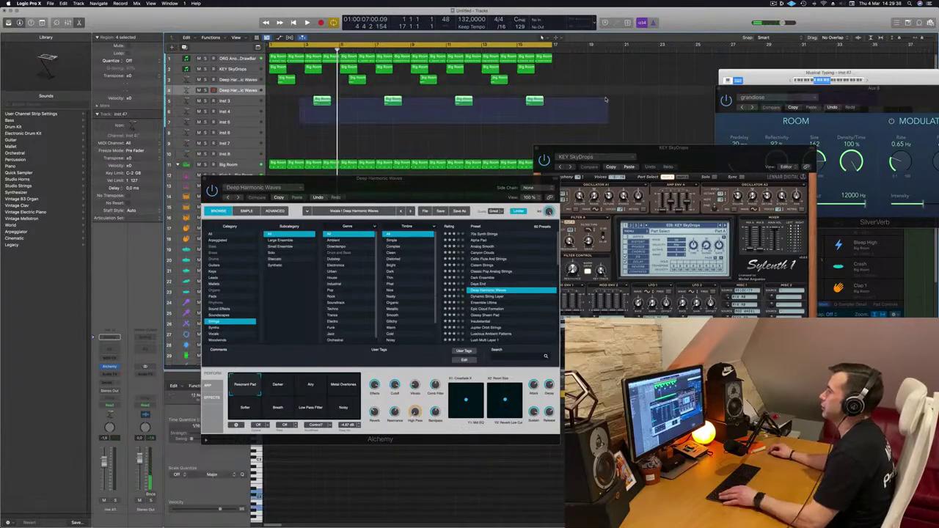
drag(325, 97, 327, 90)
key(space)
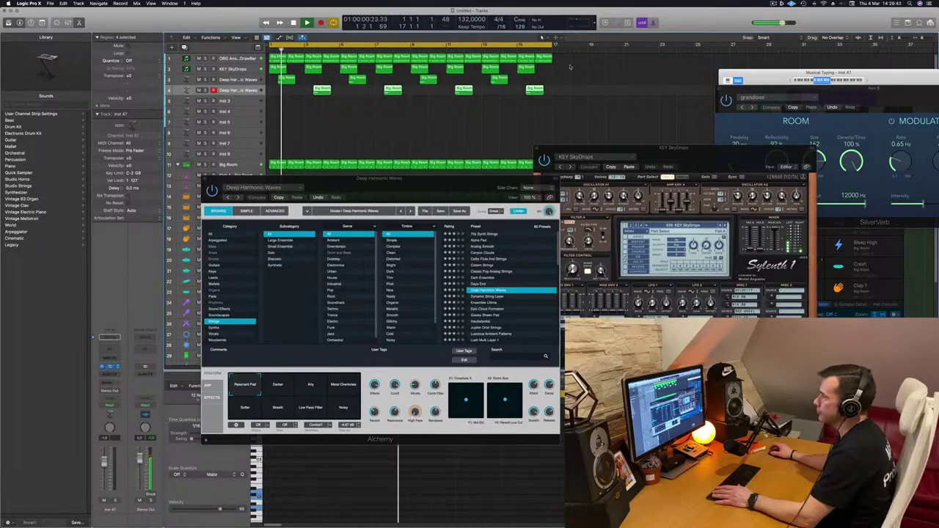
Step: Try the Lush Multi Layer 1 strings preset in the duplicated track's Alchemy and listen from the start
key(space)
drag(499, 103, 508, 132)
key(space)
scroll(620, 228, down, 3)
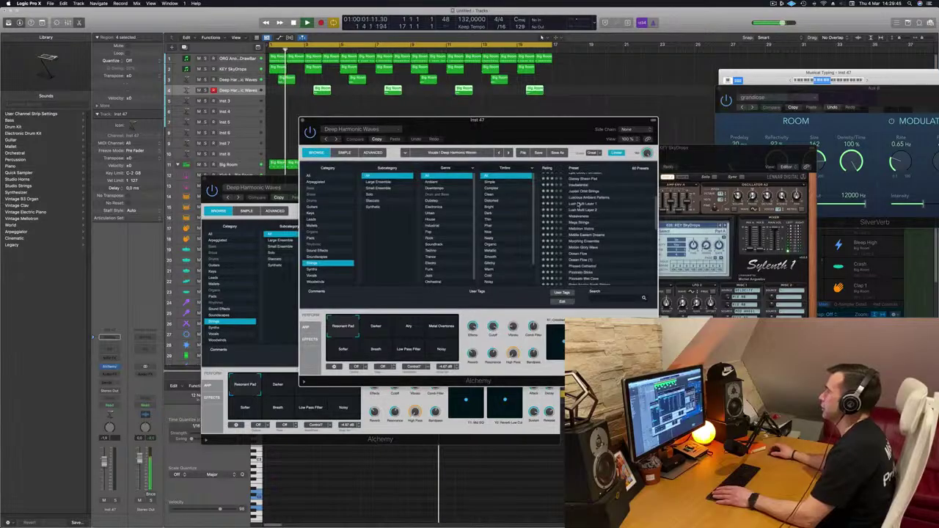
click(581, 204)
drag(524, 124, 605, 99)
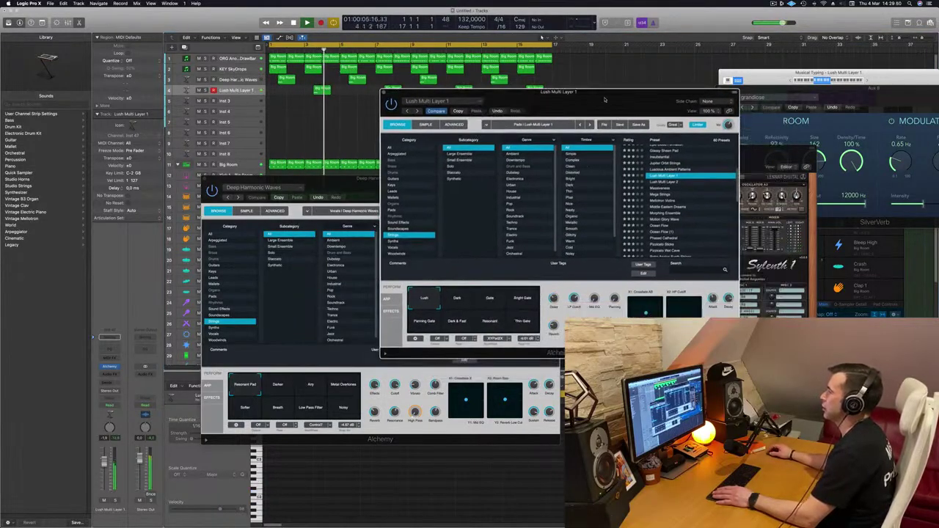
key(Return)
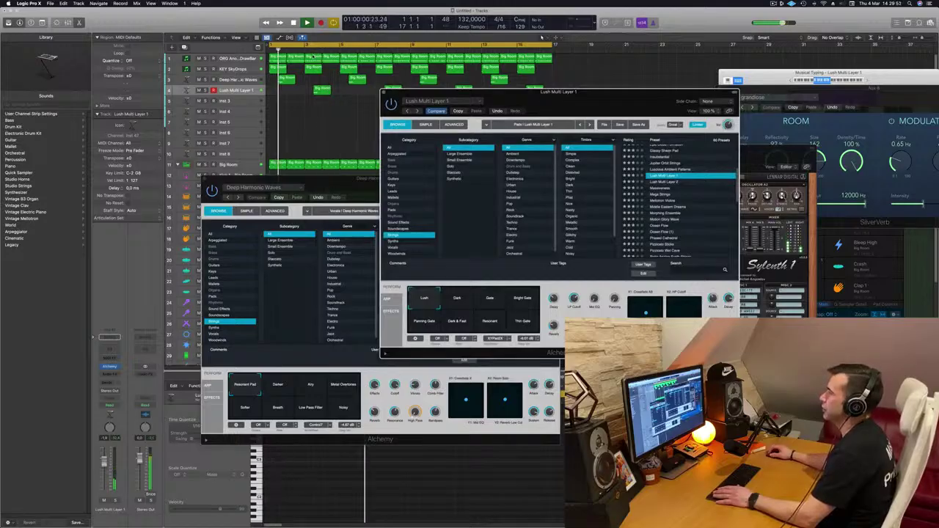
click(172, 446)
click(697, 177)
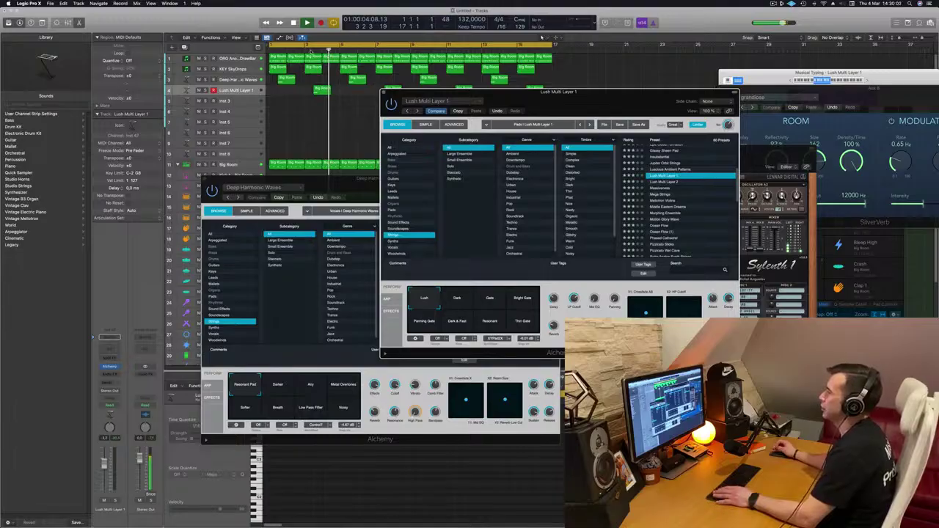
Step: Try the Morphing Ensemble preset on the duplicated Alchemy track and listen from the start
click(665, 212)
key(Return)
drag(638, 89, 530, 109)
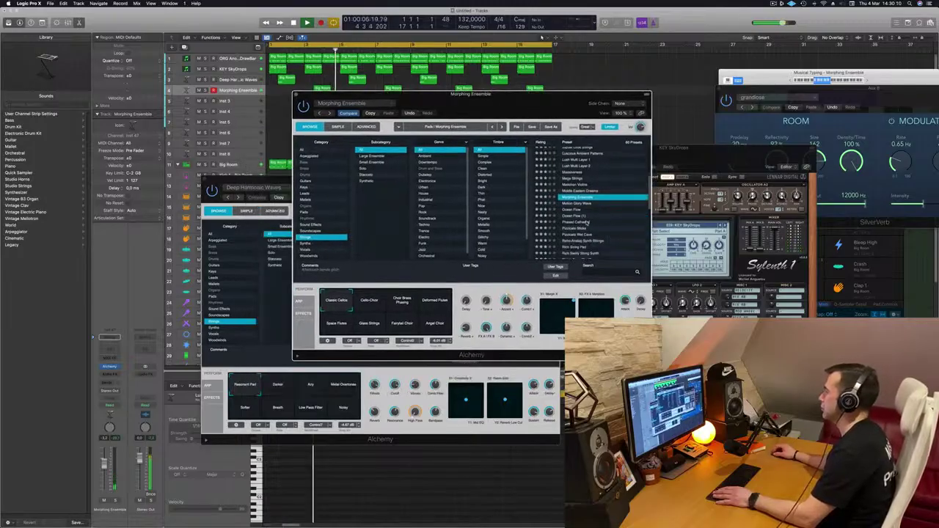
Step: Load the Phased Cathedral preset on the duplicated Alchemy track and choose its Sharp Gate snapshot
click(587, 222)
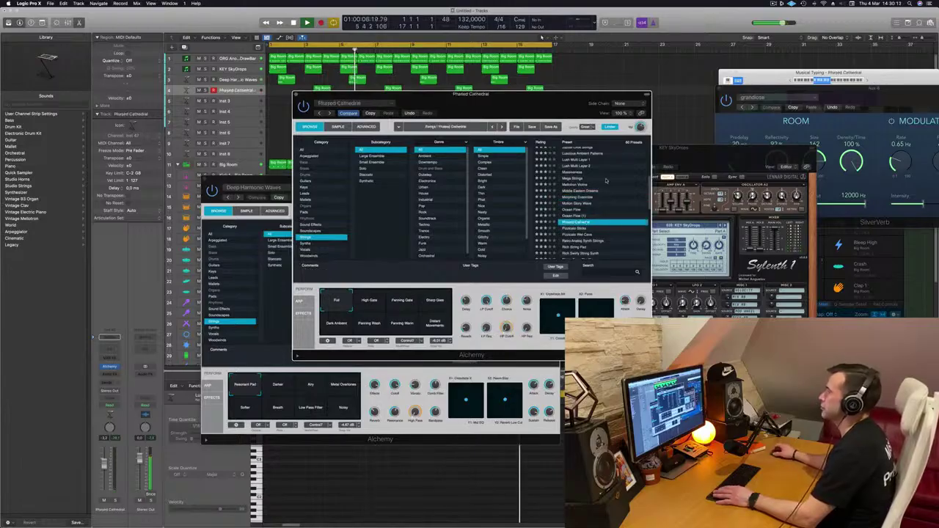
drag(555, 96, 583, 140)
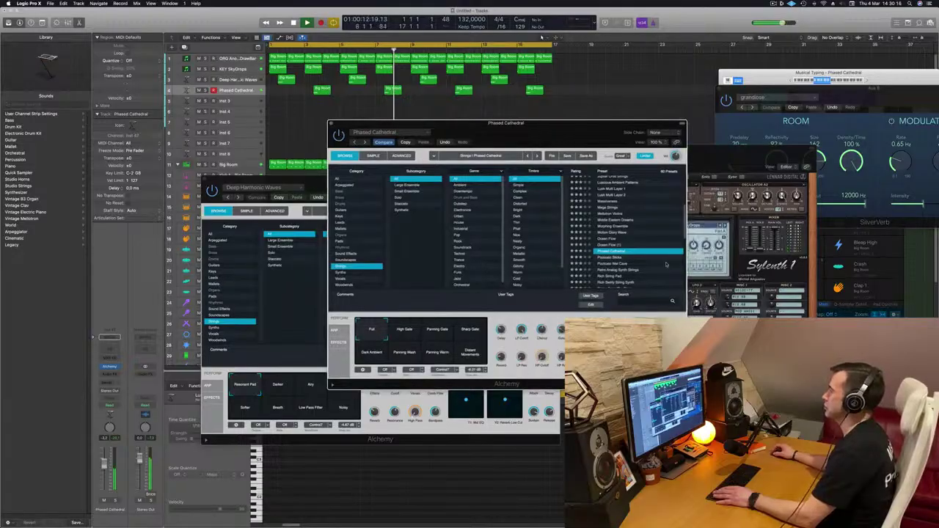
click(466, 330)
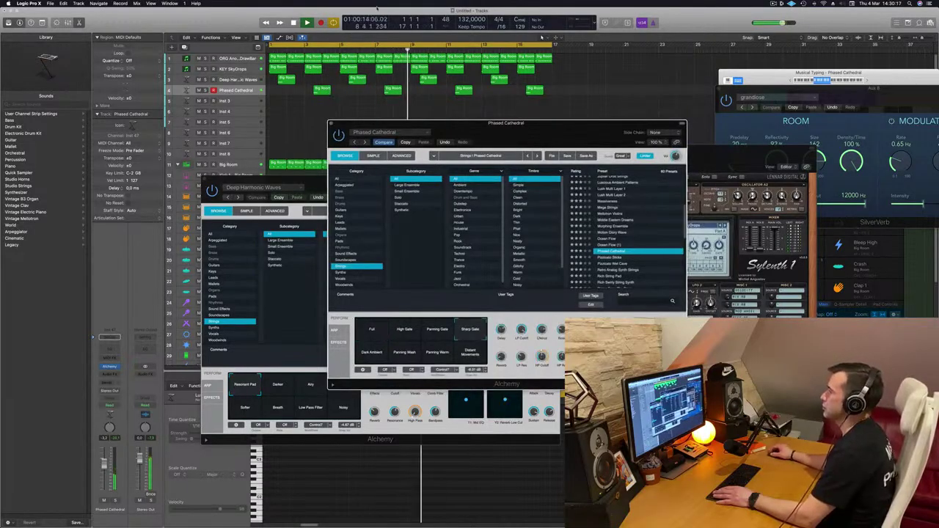
click(383, 50)
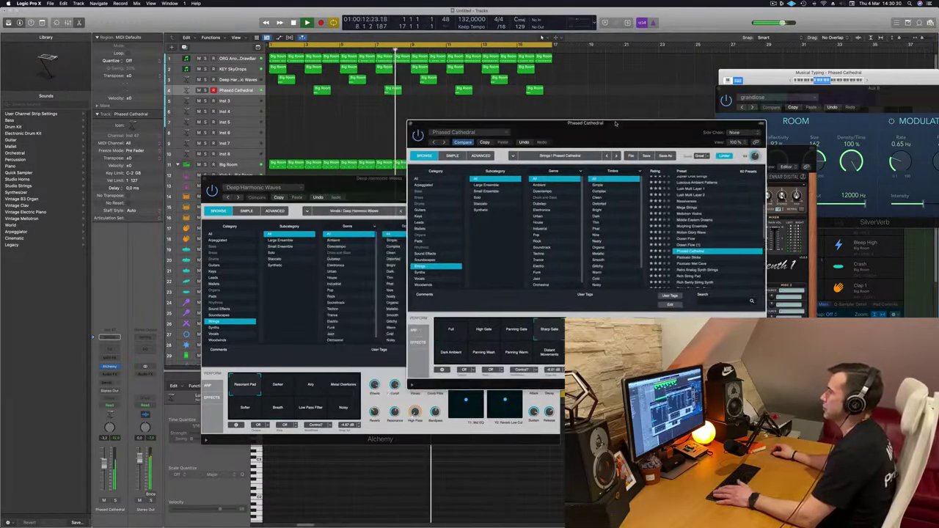
mouse_move(517, 131)
mouse_down()
mouse_move(523, 138)
mouse_move(518, 124)
mouse_up()
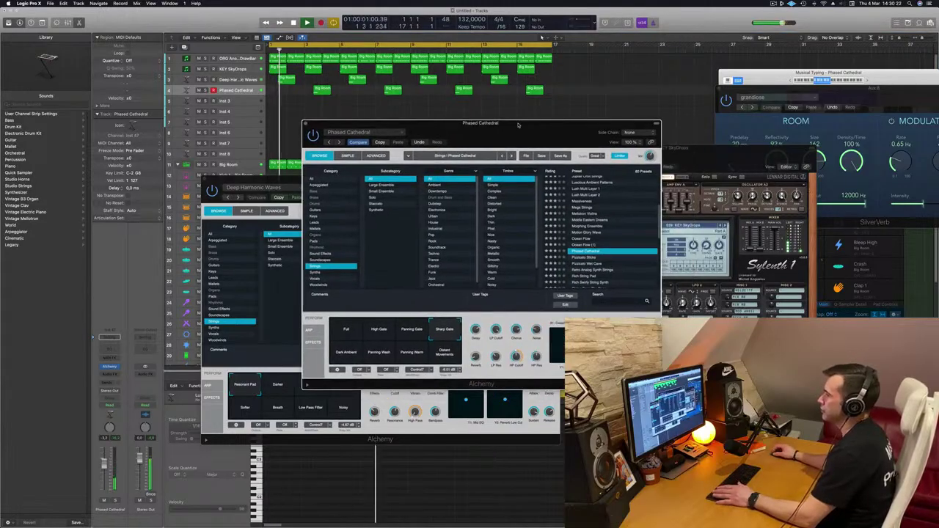
Step: Audition Phased Cathedral's other performance snapshots, including Panning Warm, and return to Sharp Gate
click(349, 353)
click(370, 355)
drag(497, 137, 505, 135)
click(414, 357)
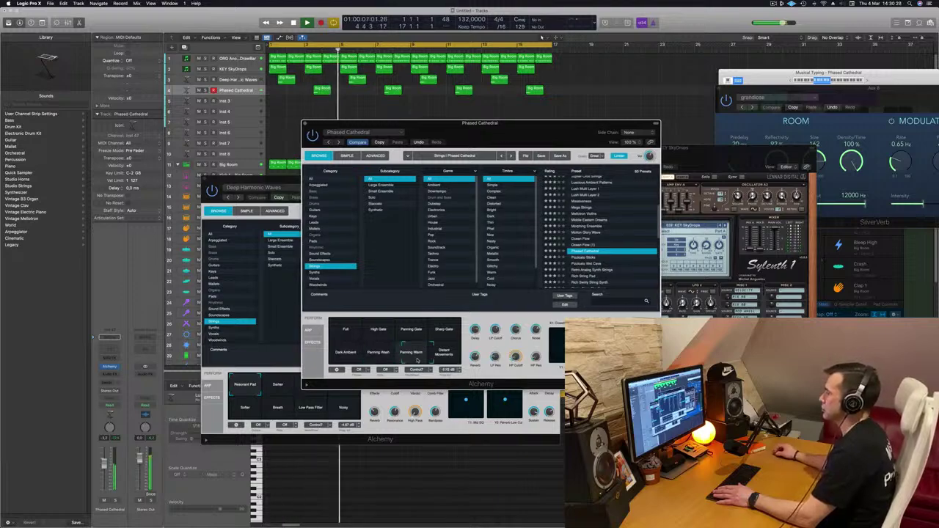
click(454, 333)
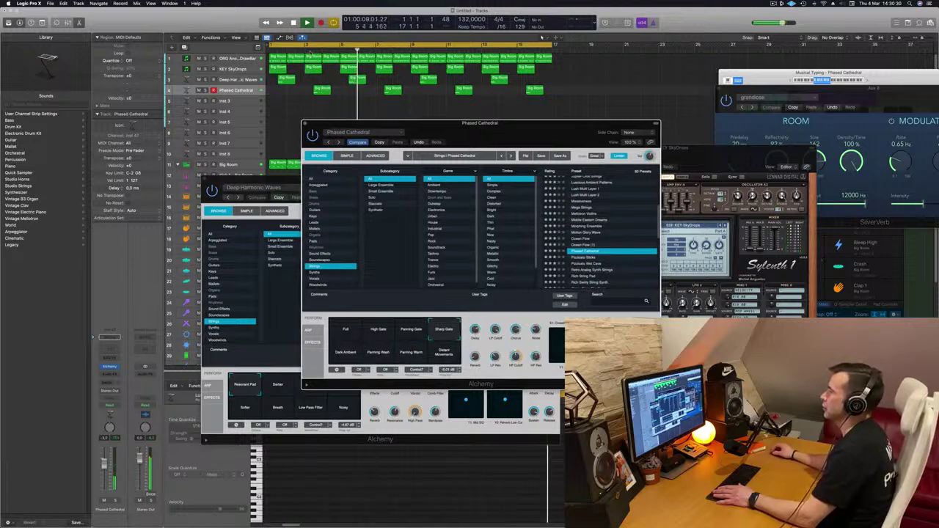
Step: Lower the Phased Cathedral track's volume and replay the arrangement from the start, with its Alchemy window moved aside
click(310, 49)
click(237, 94)
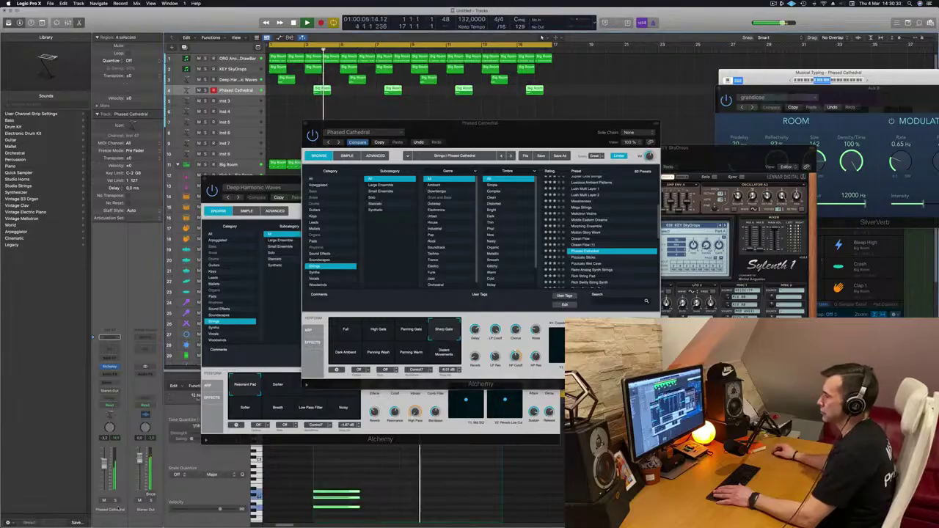
drag(105, 467, 104, 473)
key(space)
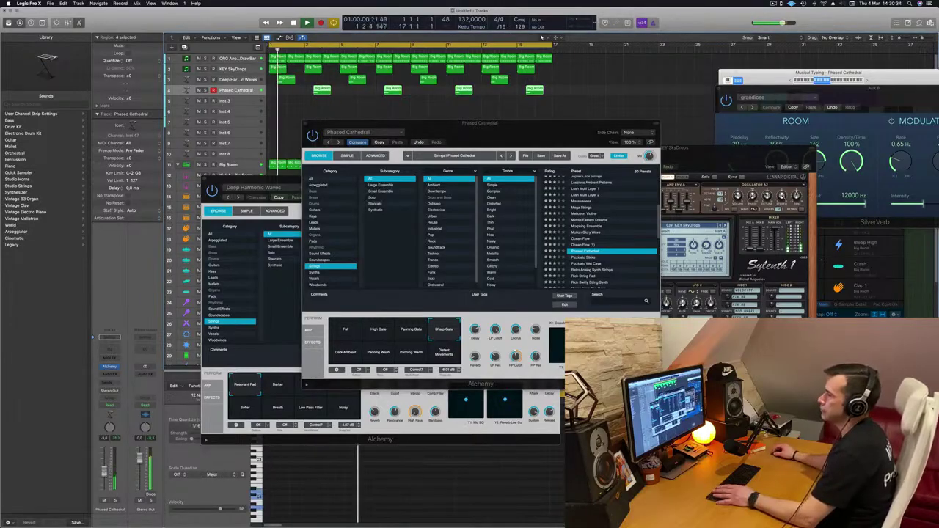
drag(484, 143, 593, 160)
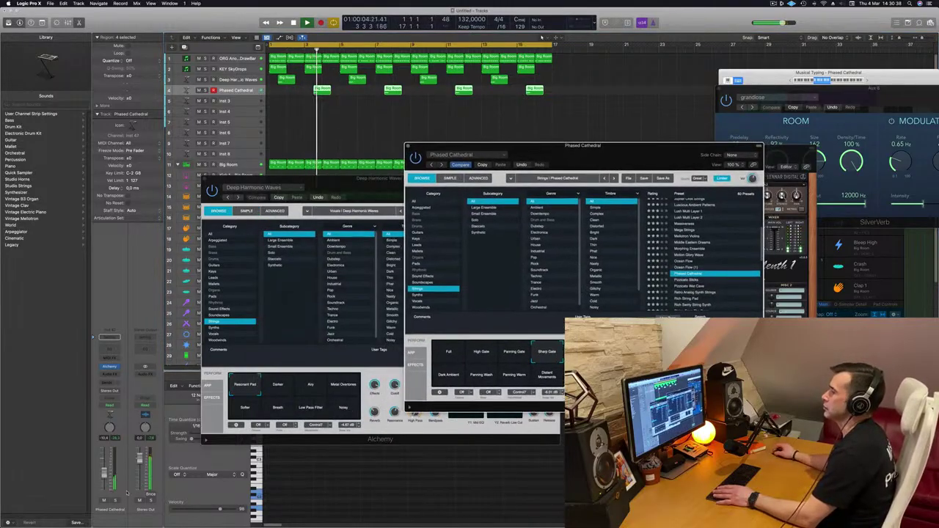
click(103, 476)
key(Return)
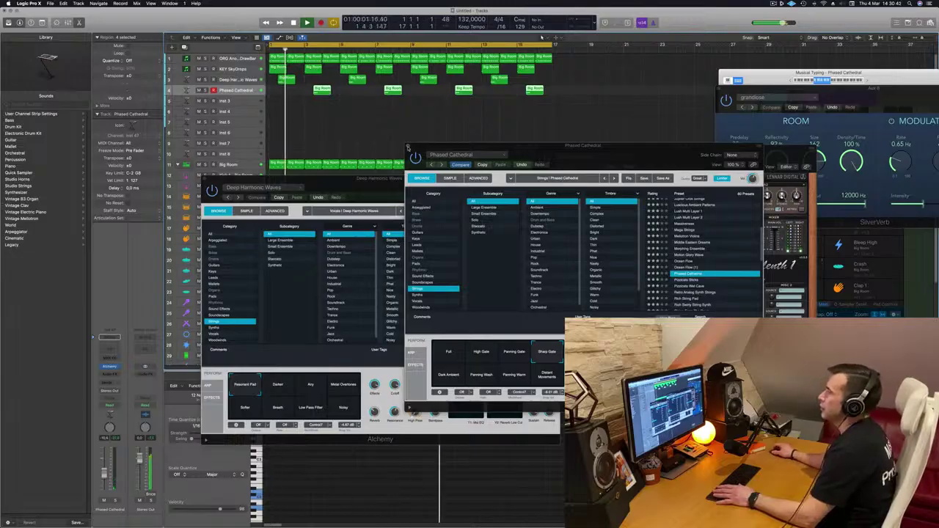
Step: Close the two Alchemy windows and open the ORG Another DrawBar track's Sylenth1, moving its window clear of the arrangement
click(408, 148)
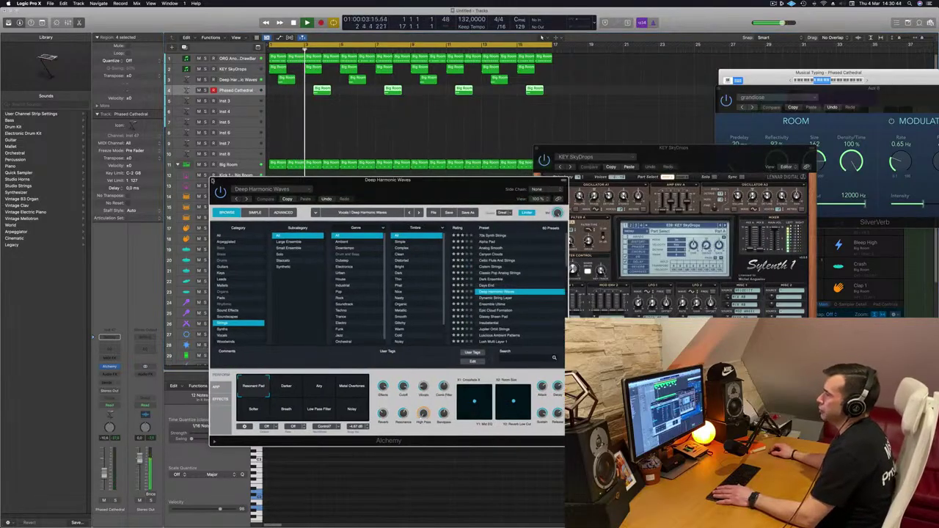
click(213, 180)
key(space)
click(242, 58)
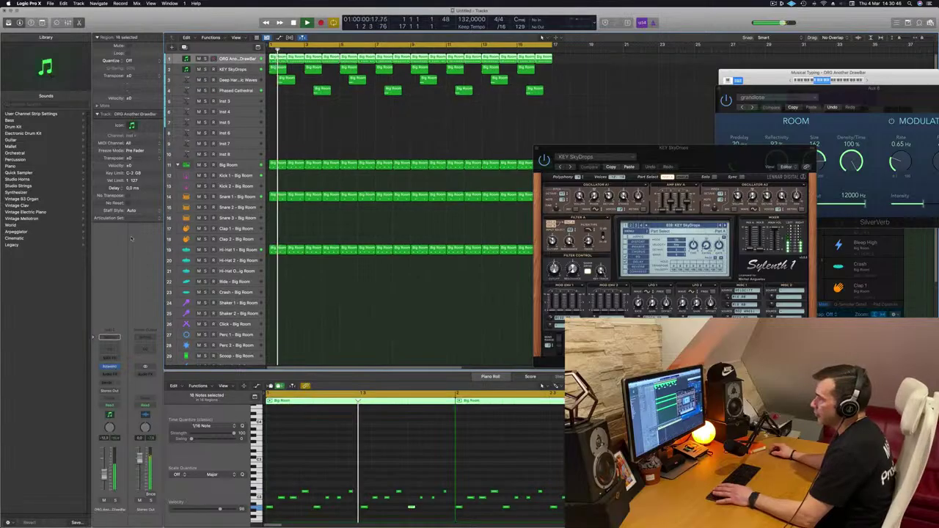
click(110, 367)
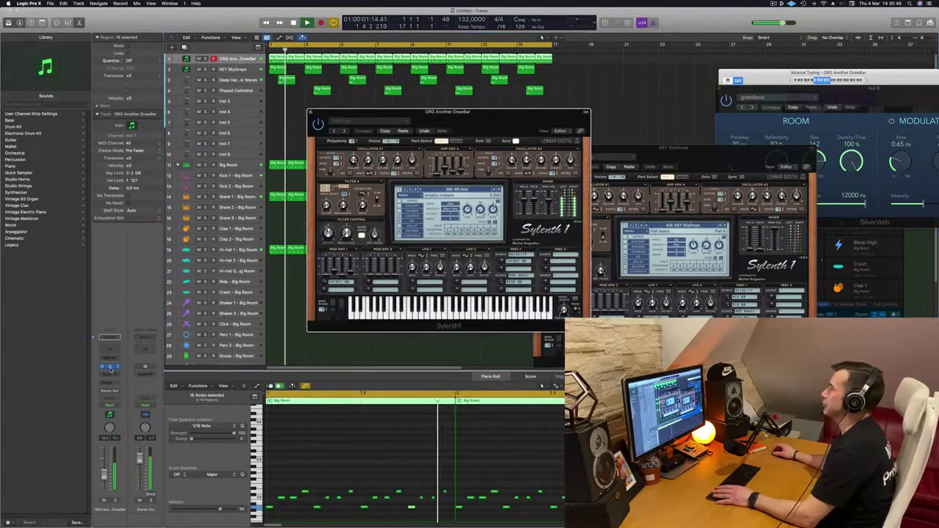
drag(478, 131, 560, 142)
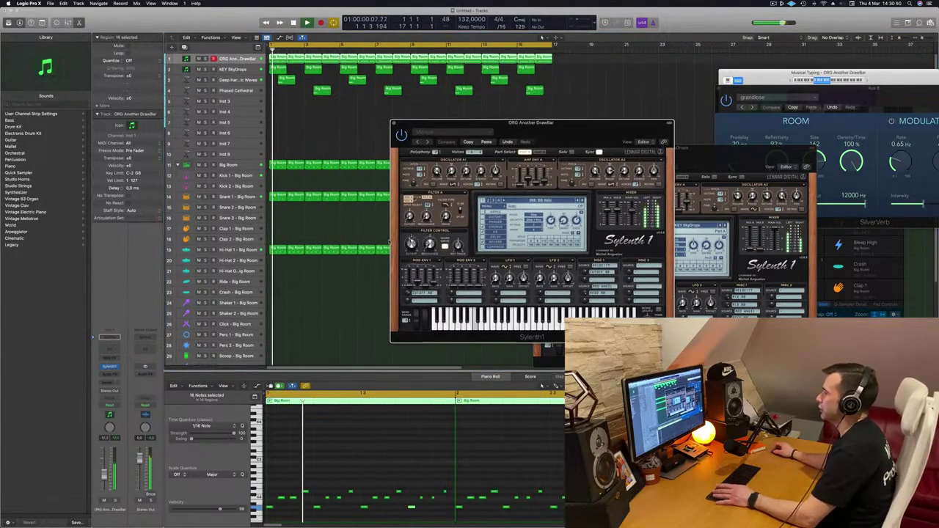
Step: Raise the filter control cutoff in the ORG Another DrawBar Sylenth1 and turn up the track's volume while replaying from the start
drag(411, 243, 412, 234)
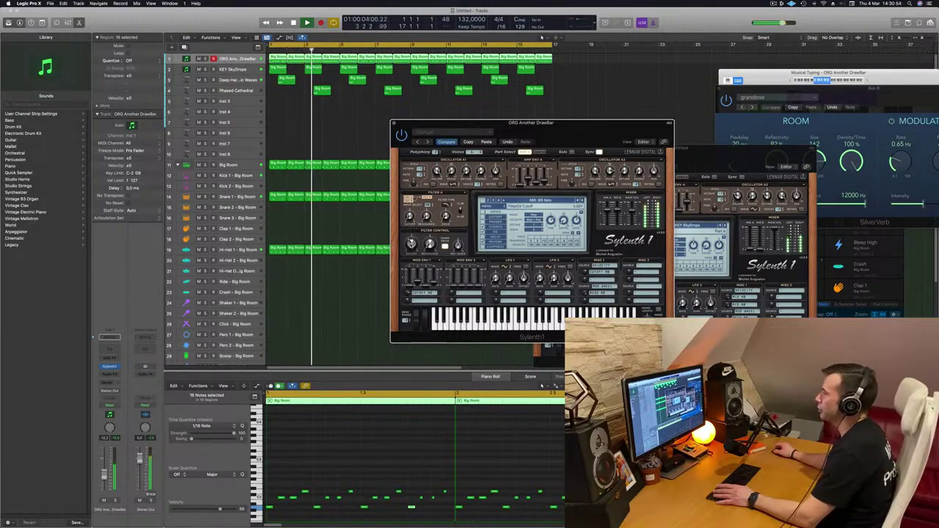
key(Return)
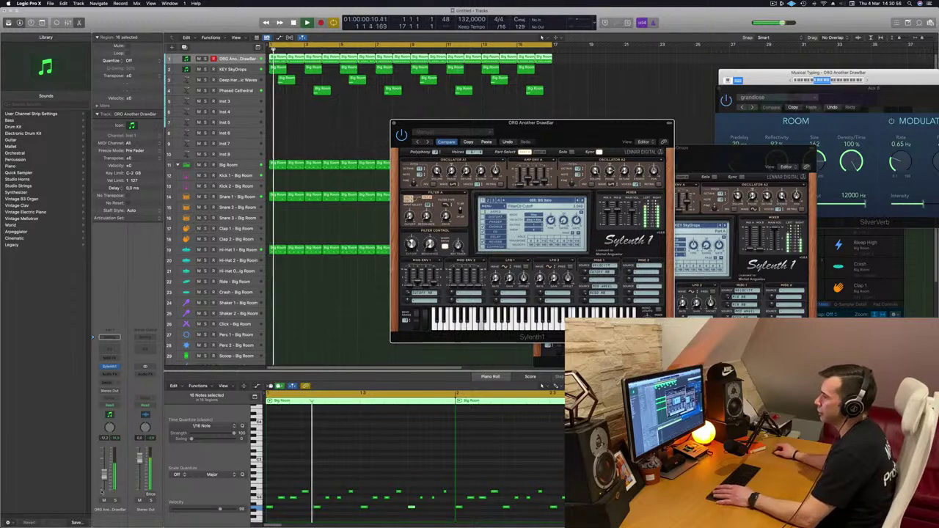
drag(105, 474, 104, 471)
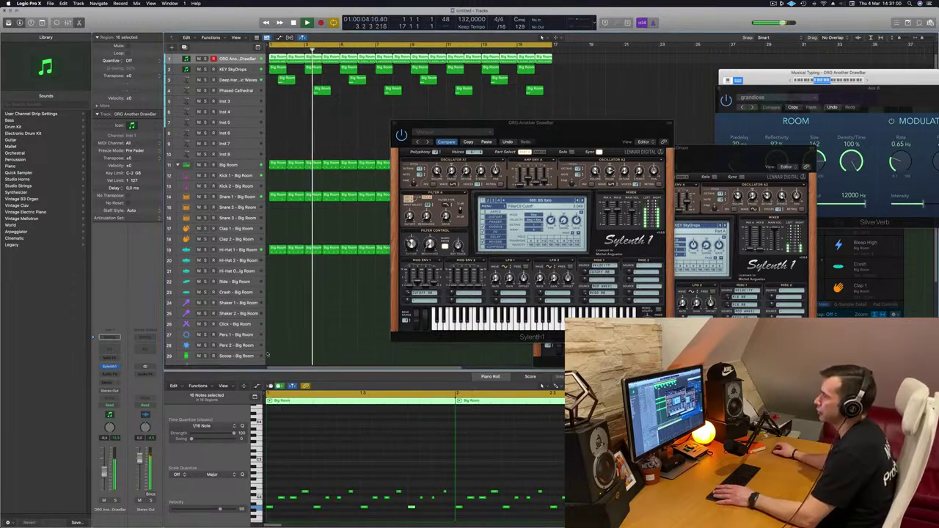
drag(411, 245, 410, 242)
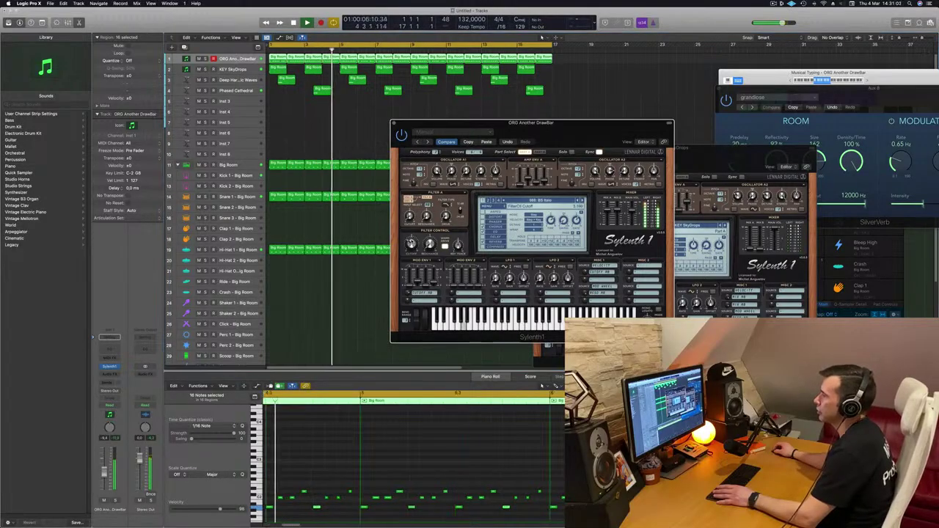
Step: Add a stereo Compressor to the ORG Another DrawBar track and side-chain it to Kick 1 - Big Room
click(110, 374)
mouse_move(116, 405)
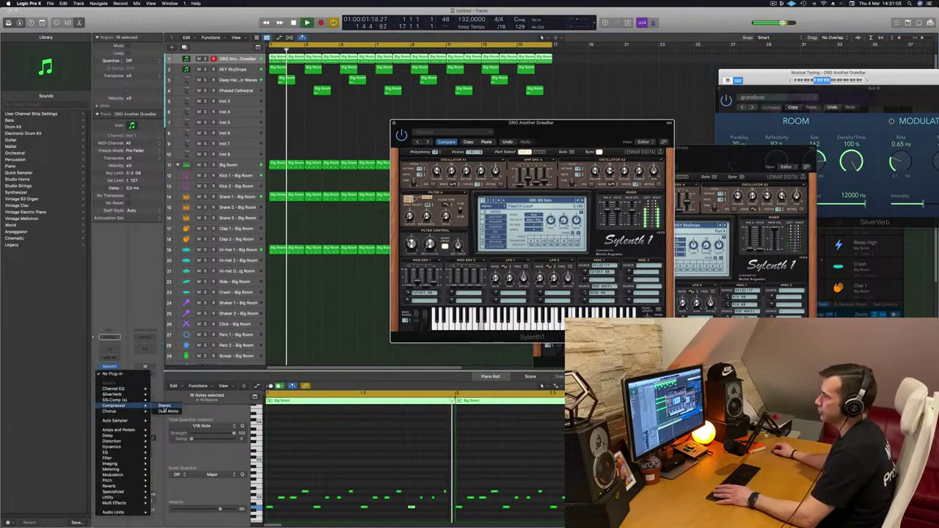
click(164, 406)
click(573, 96)
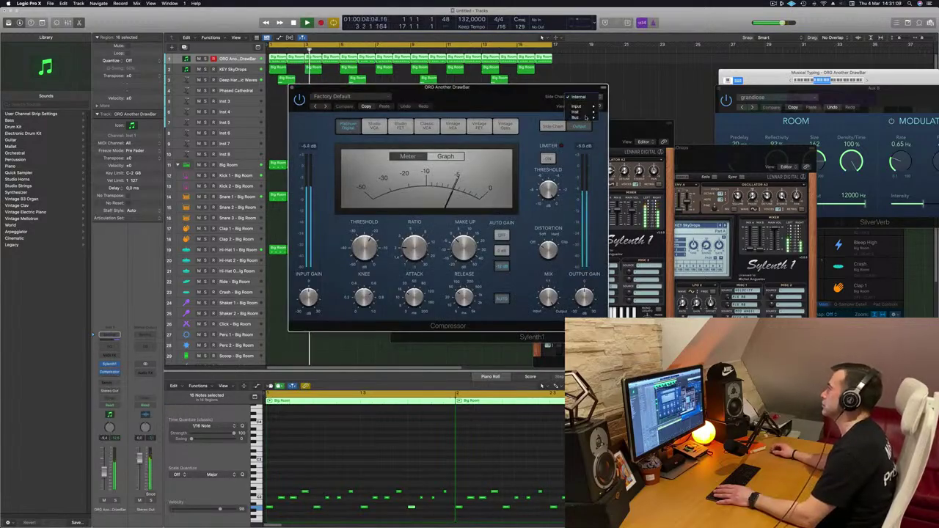
mouse_move(587, 111)
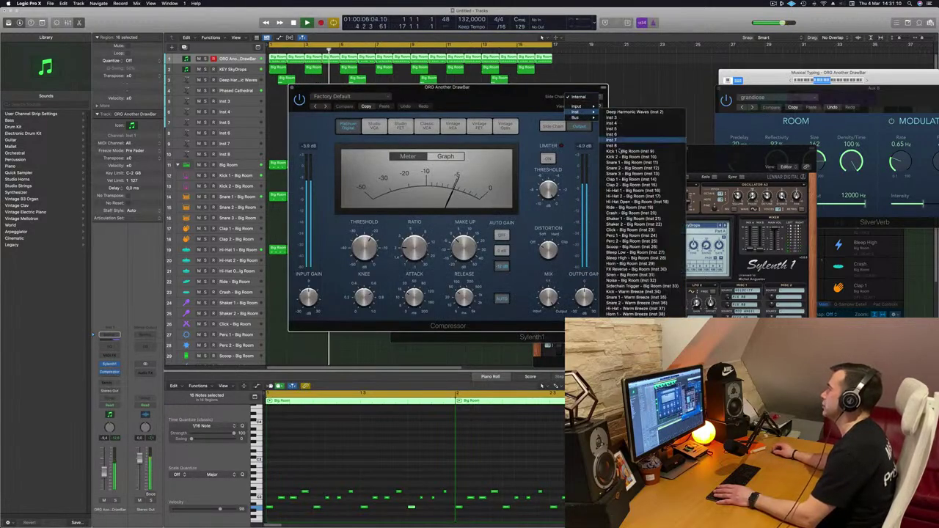
click(620, 151)
Step: Turn off the Compressor's automatic release and set its threshold to about -16.5 dB
drag(528, 90, 599, 91)
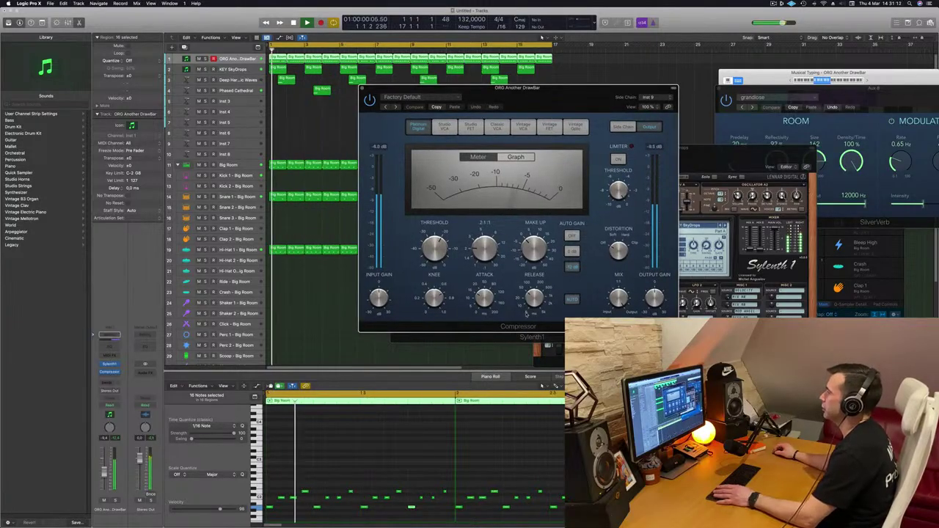
click(569, 300)
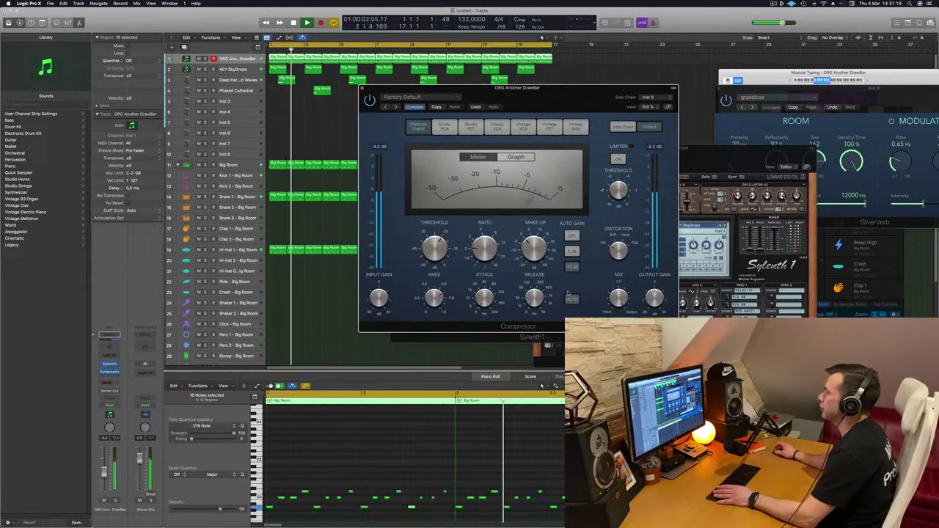
drag(436, 248, 436, 245)
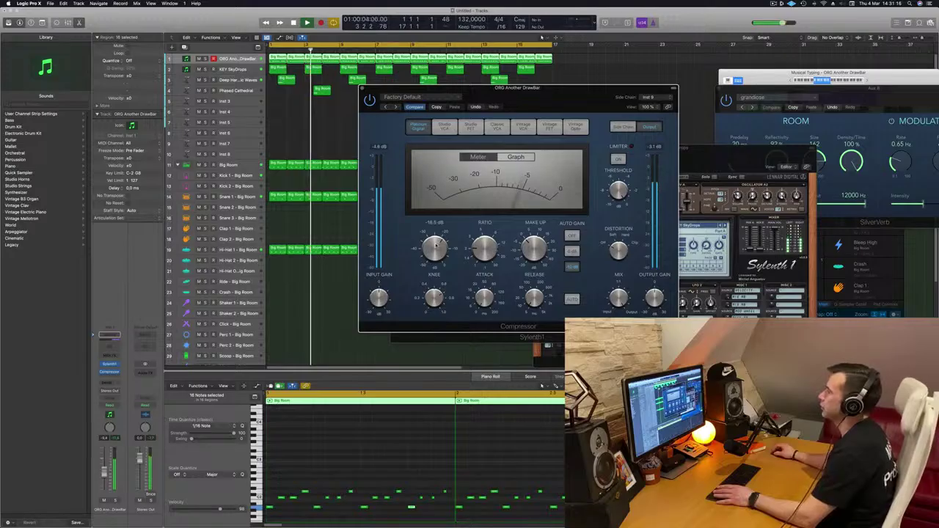
Step: Close the Compressor and bass Sylenth1 windows, reposition the KEY SkyDrops window, deselect the regions and replay from the start
click(363, 88)
key(Return)
drag(401, 123, 383, 123)
click(377, 124)
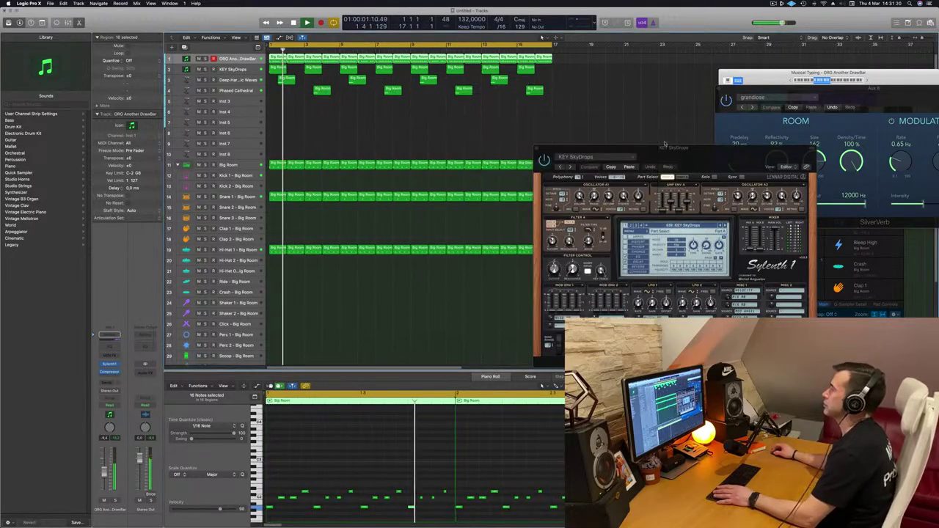
drag(638, 149, 630, 100)
click(389, 148)
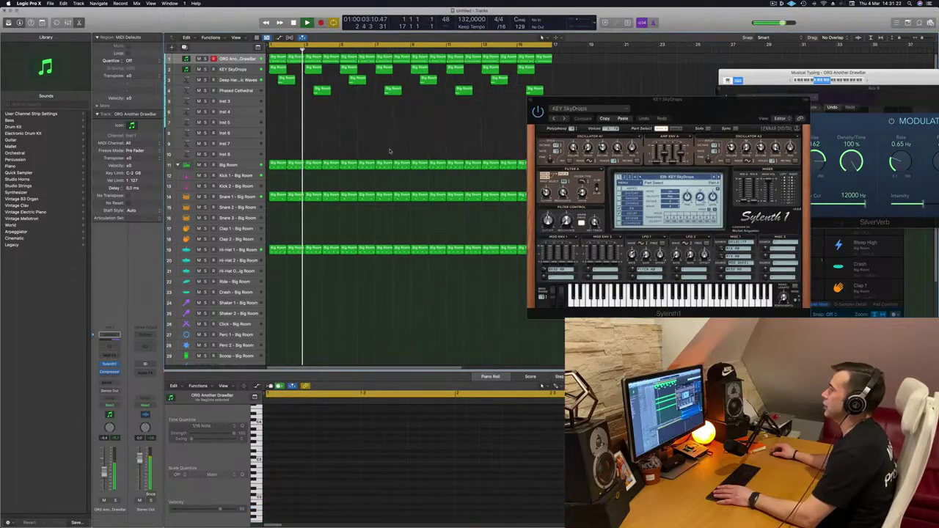
drag(733, 112, 720, 135)
key(Return)
Step: Duplicate the Phased Cathedral track without its regions and replay the arrangement from the start
click(250, 101)
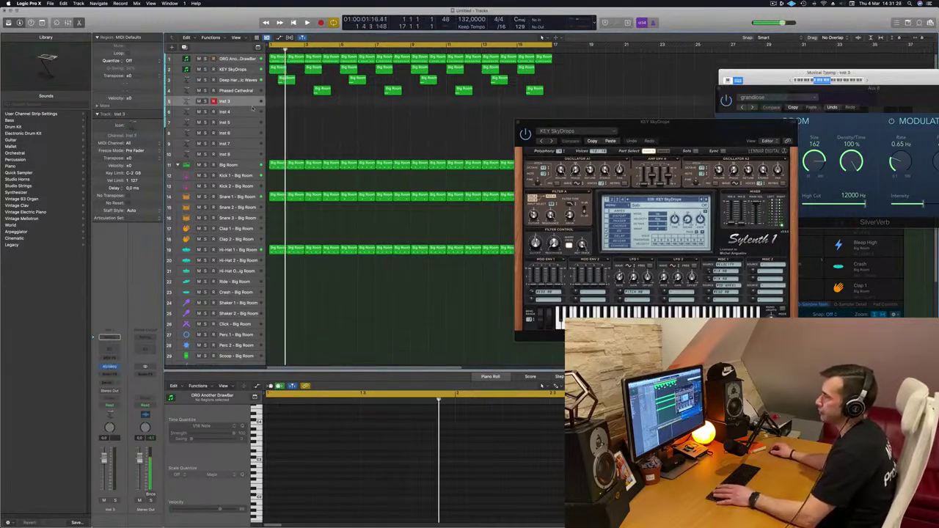
click(181, 90)
key(super+d)
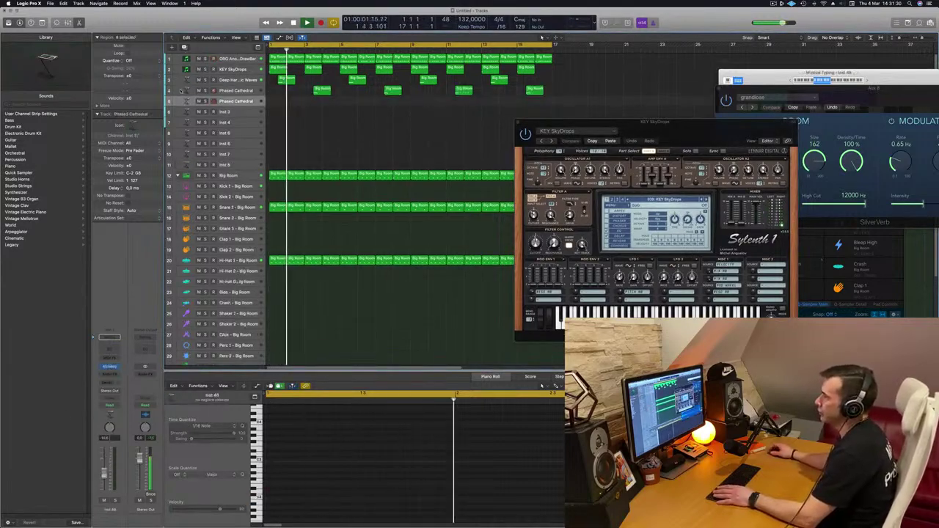
key(Return)
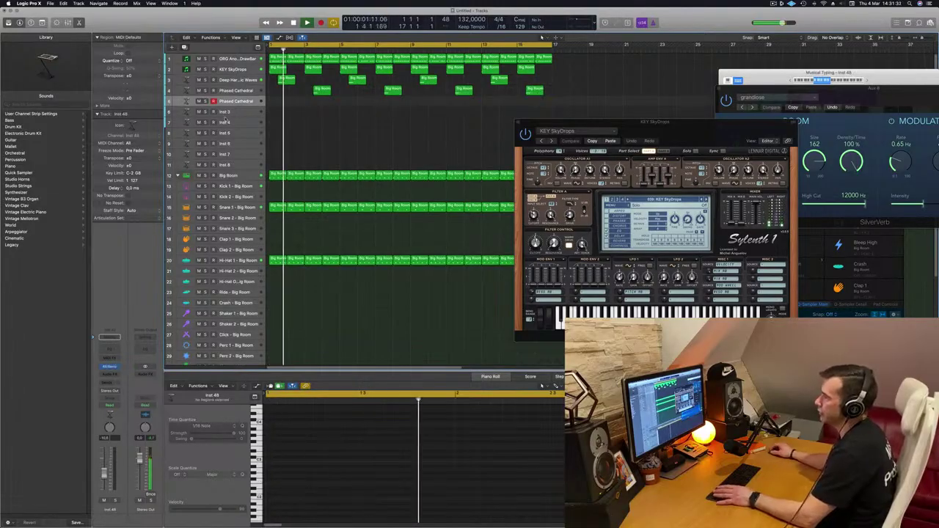
Step: Duplicate the KEY SkyDrops track without its regions, move the copy below the second Phased Cathedral track, and replay from the start
click(237, 80)
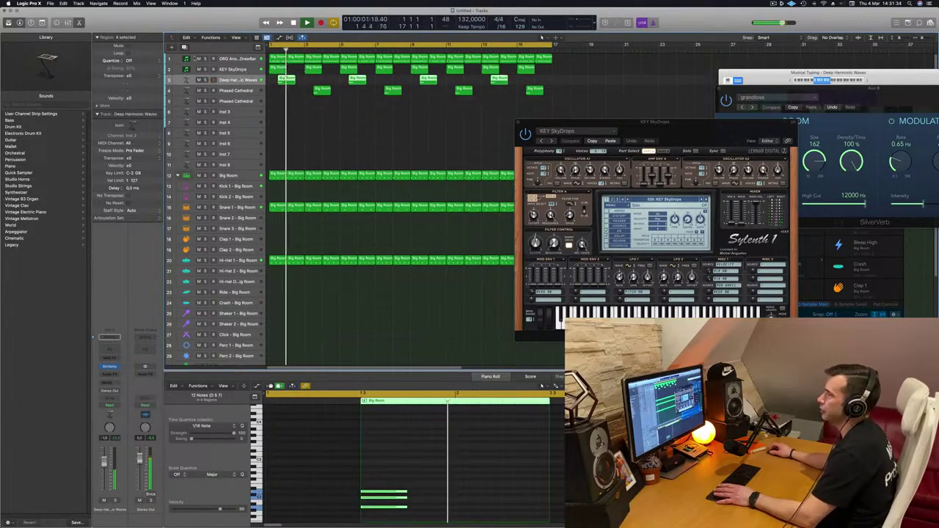
click(243, 70)
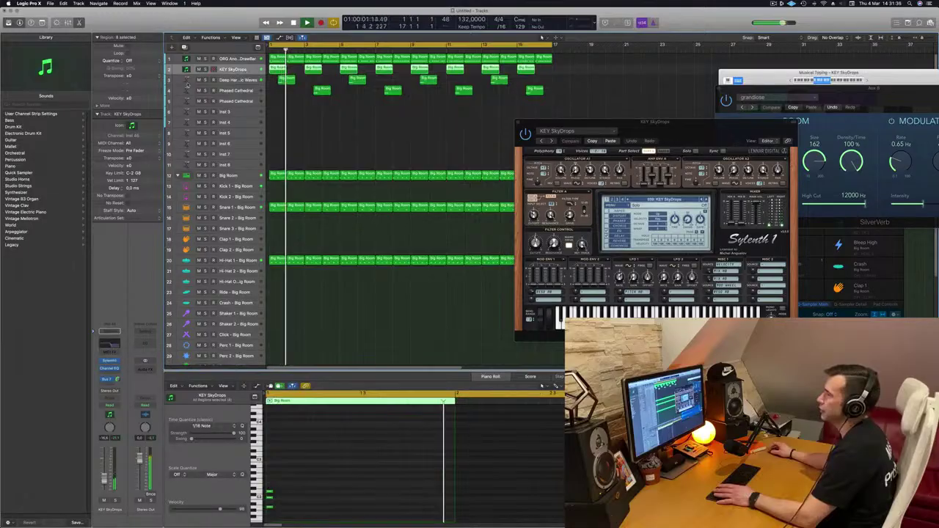
click(184, 48)
drag(245, 80, 248, 113)
key(Return)
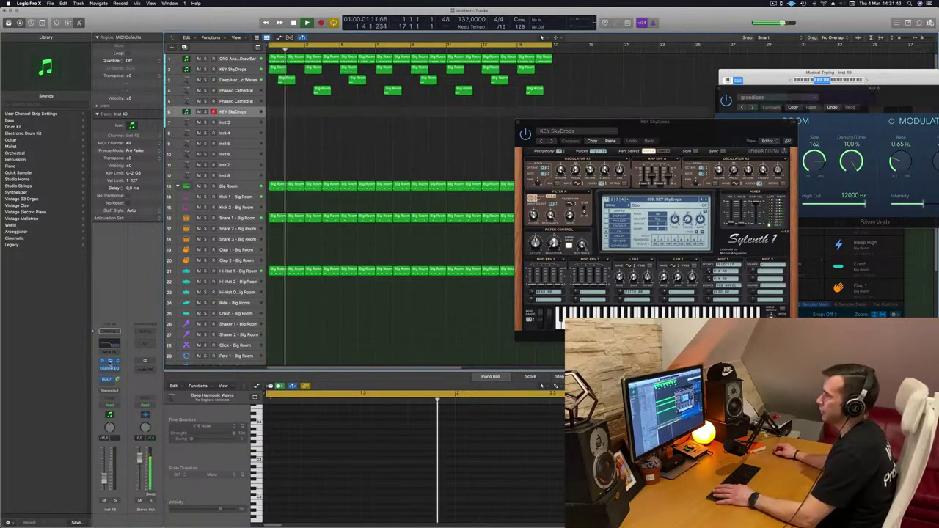
Step: Open Sylenth1 and the Channel EQ on the duplicated KEY SkyDrops track and arrange both windows side by side
click(109, 361)
click(111, 340)
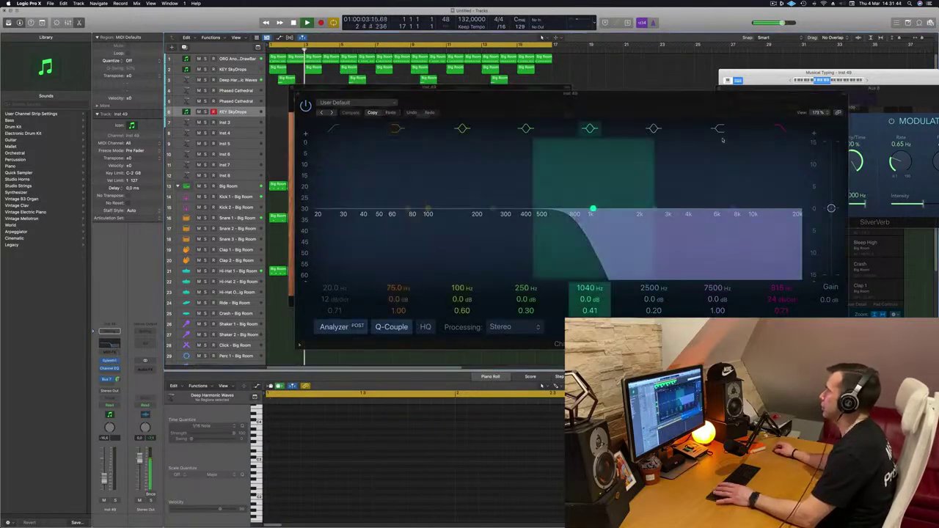
drag(530, 103, 891, 89)
drag(499, 100, 589, 130)
Step: Browse the preset lists of Sylenth1's four loaded banks on the duplicated SkyDrops track, including KEY Pulsating Echoes, and return to bank 1
click(532, 195)
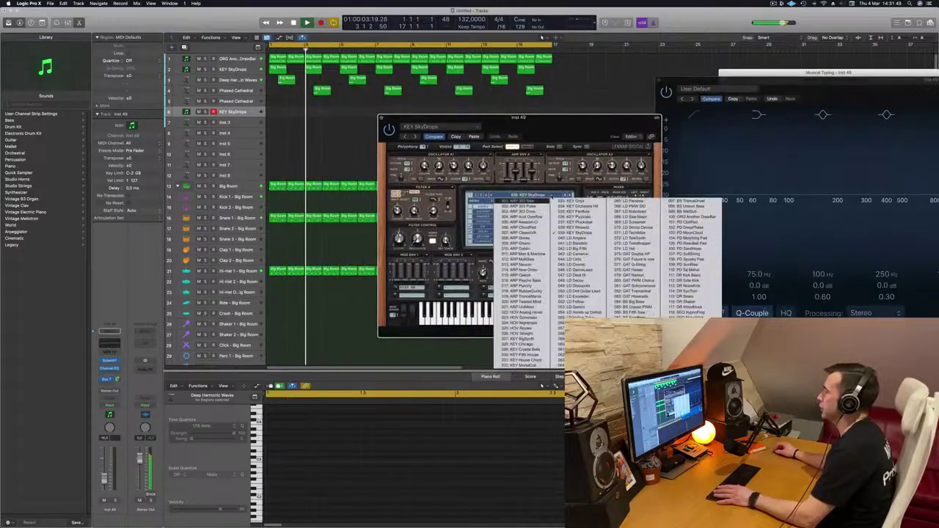
click(477, 196)
click(532, 195)
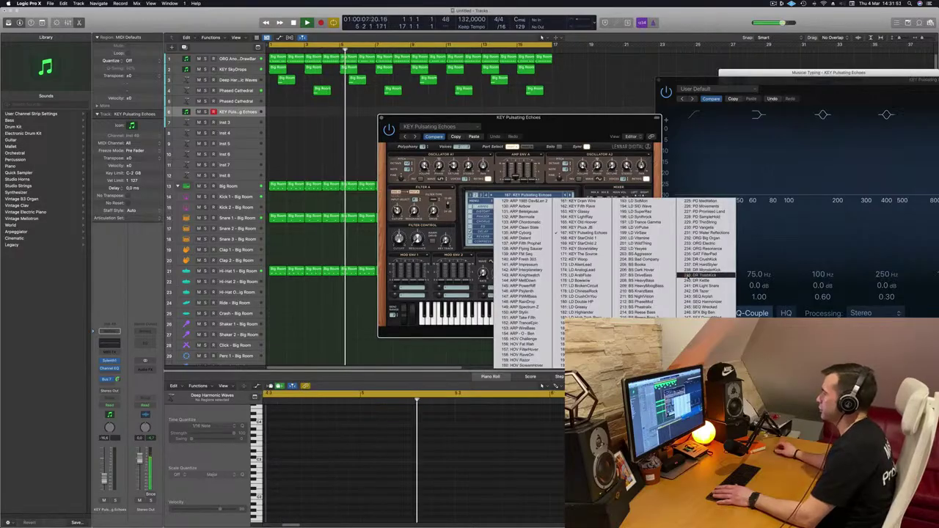
click(471, 196)
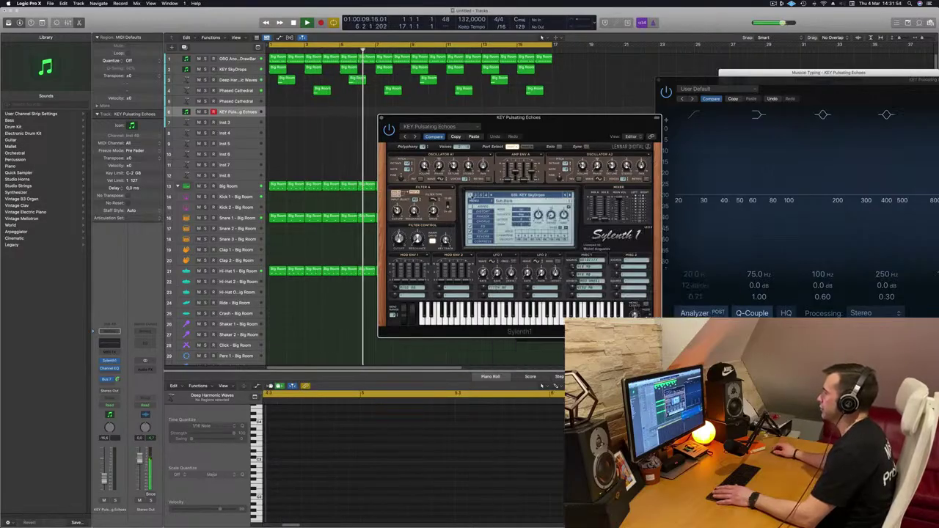
click(520, 196)
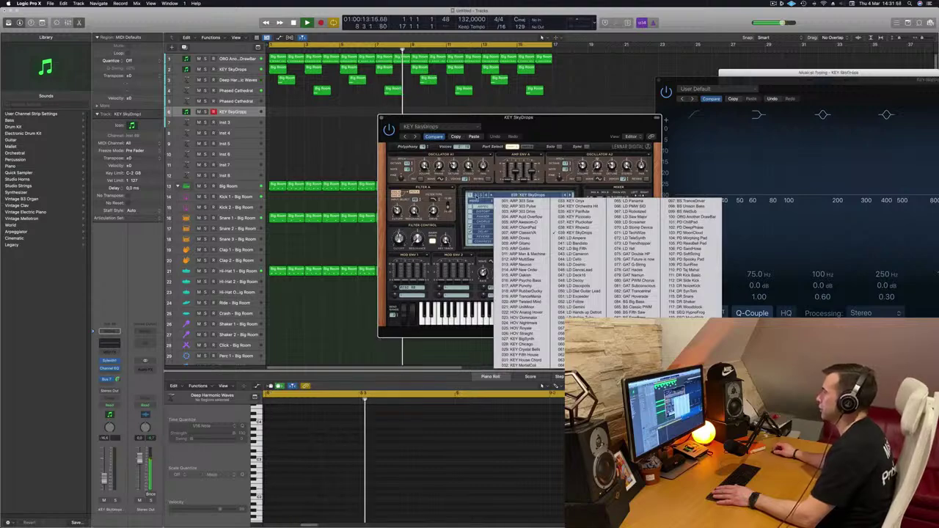
click(477, 197)
click(475, 196)
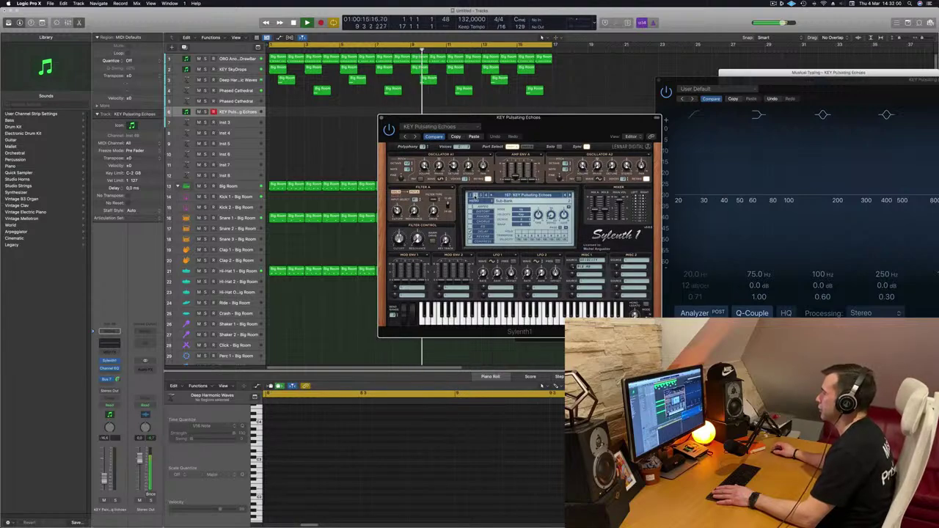
click(526, 198)
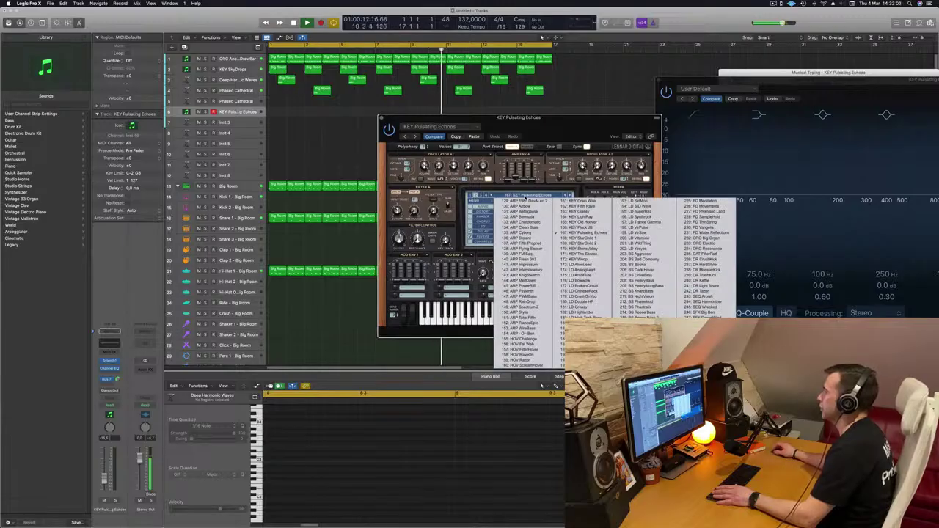
click(481, 196)
click(480, 196)
click(506, 195)
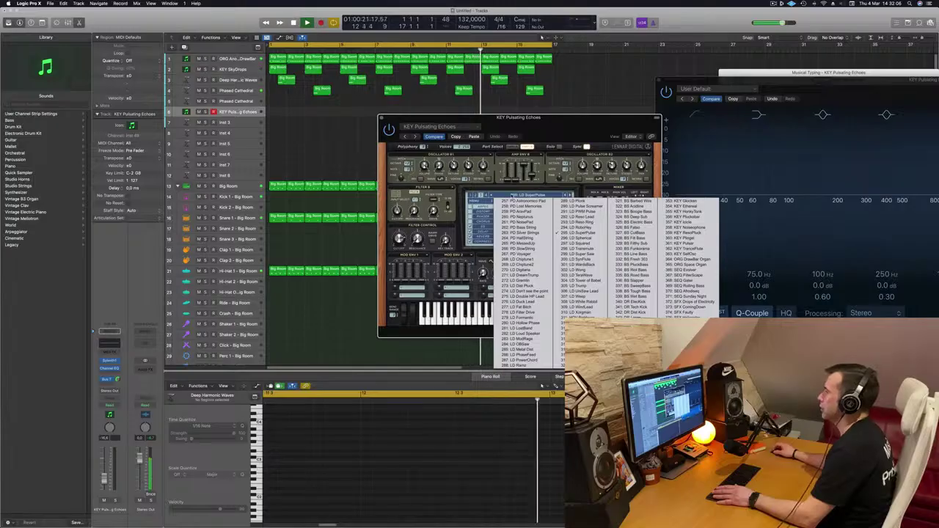
click(486, 196)
click(506, 195)
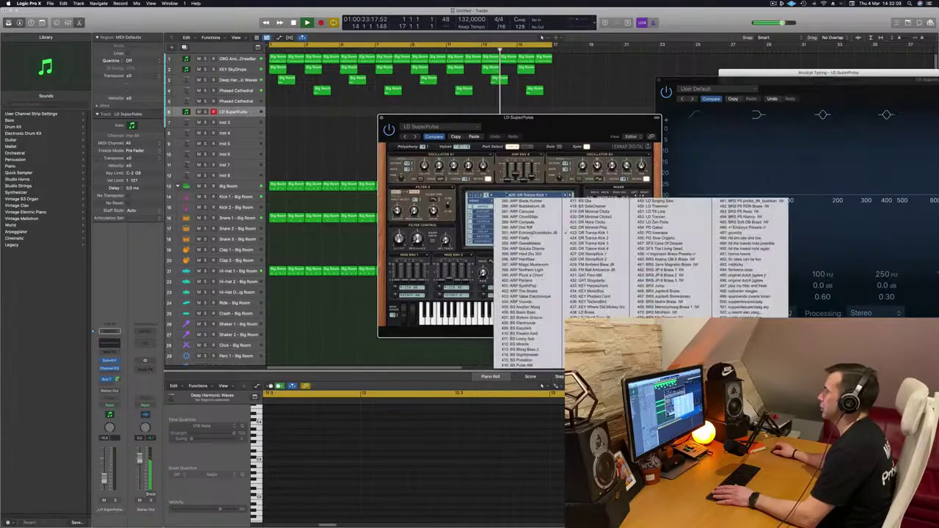
click(469, 195)
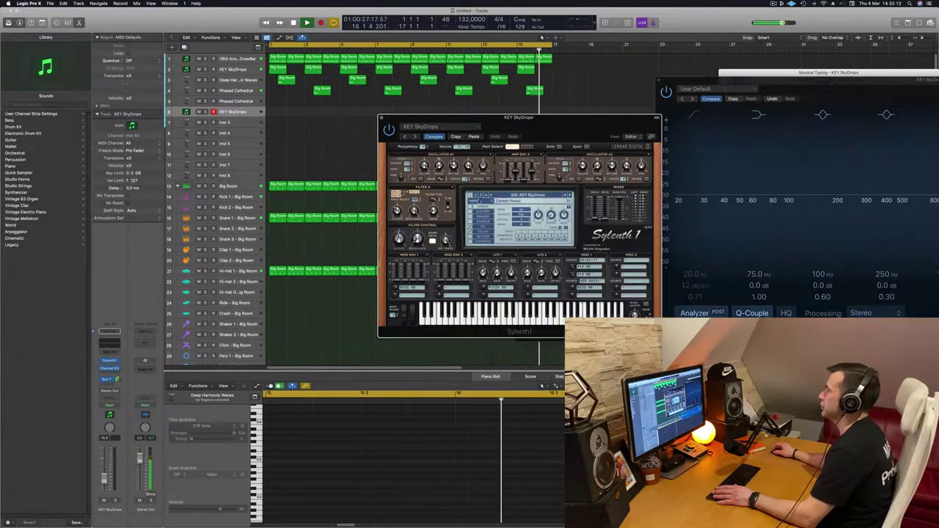
Step: Load the ARP sound bank from the factory banks into Sylenth1's first bank slot on the duplicated SkyDrops track
click(475, 201)
mouse_move(484, 207)
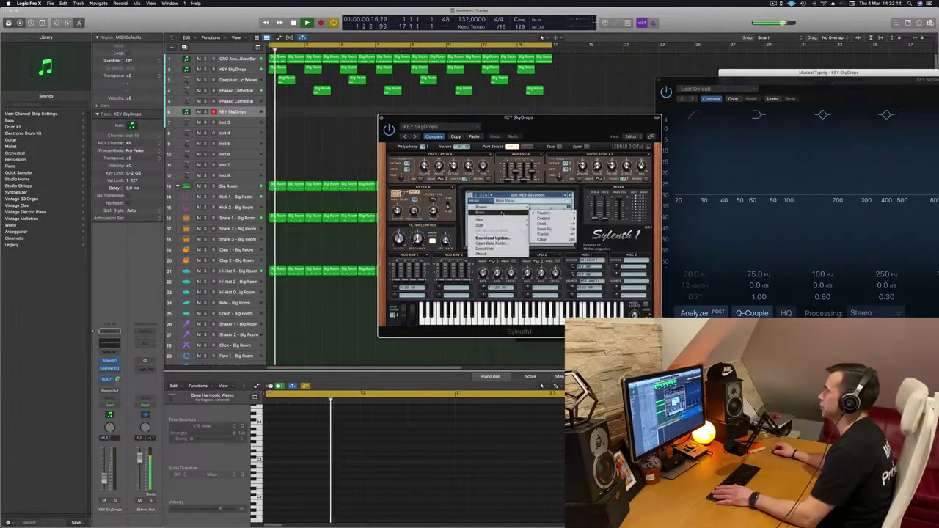
mouse_move(546, 213)
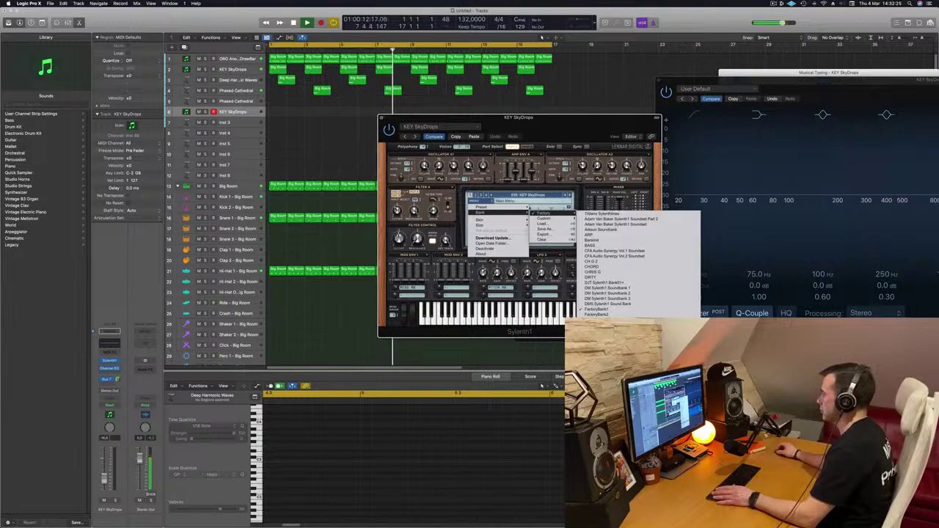
click(589, 235)
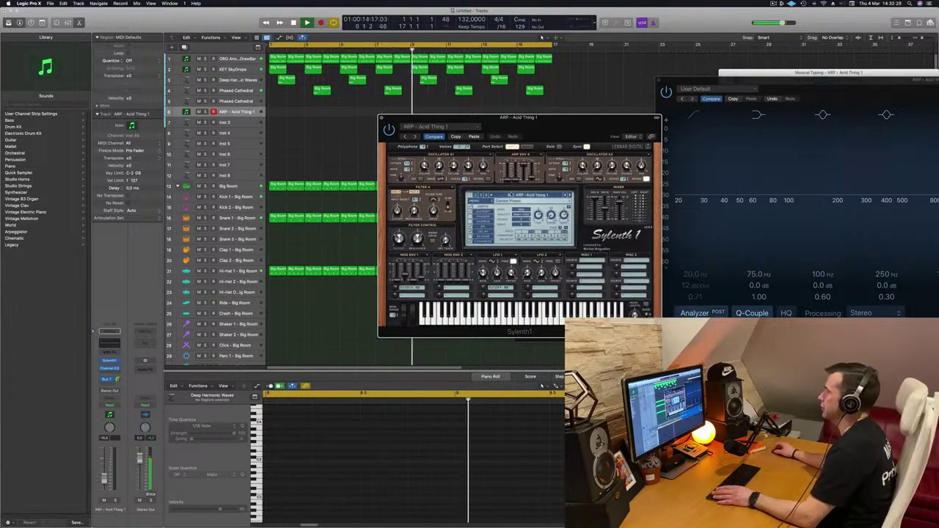
Step: Load the PAD - Anjuna Pad preset from Sylenth1's second bank on the duplicated SkyDrops track and reposition the synth window
click(507, 195)
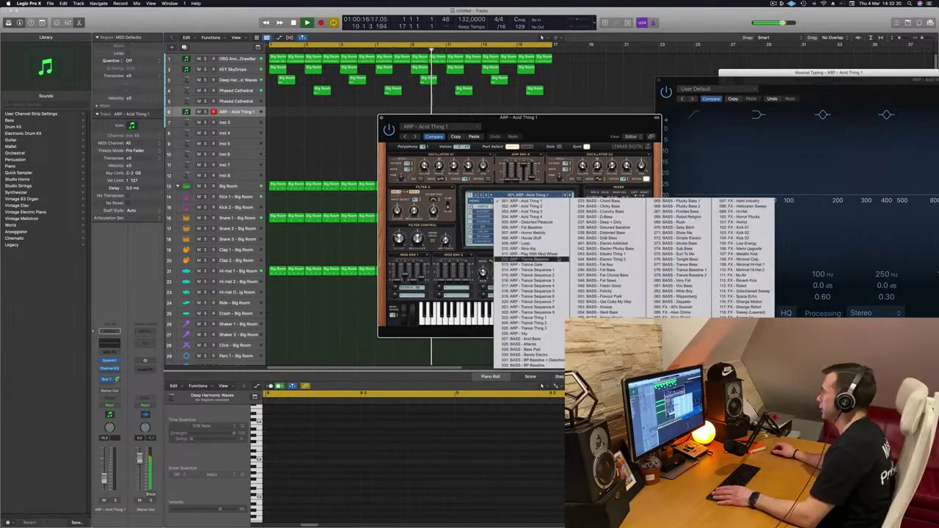
click(477, 196)
click(476, 195)
click(514, 195)
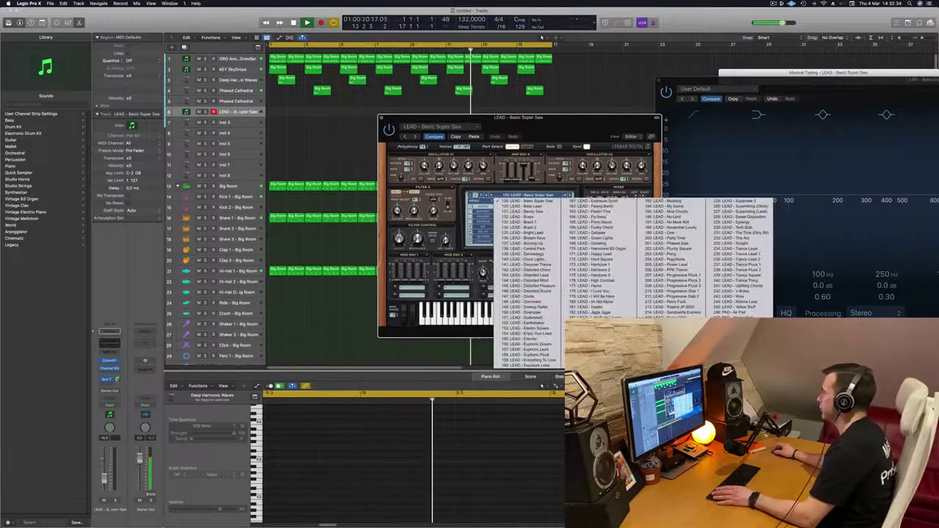
click(734, 314)
drag(573, 126, 560, 172)
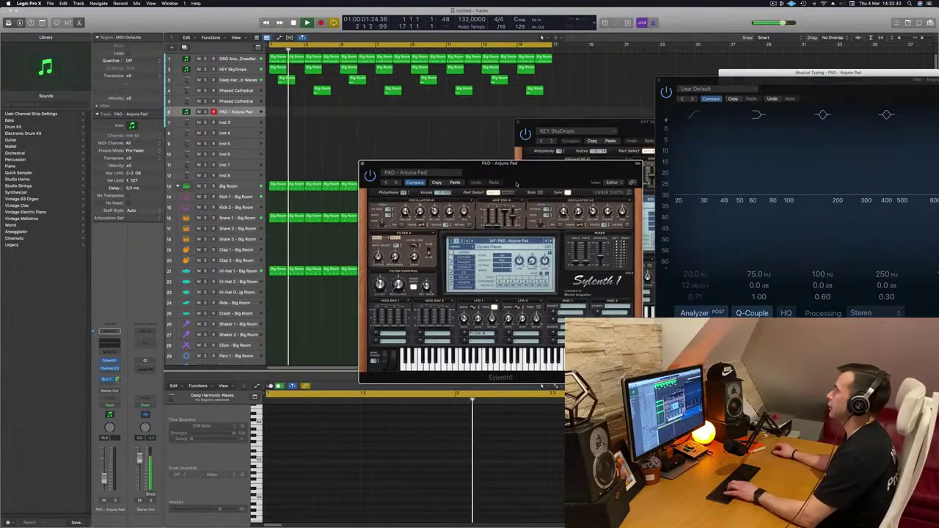
drag(517, 176, 518, 155)
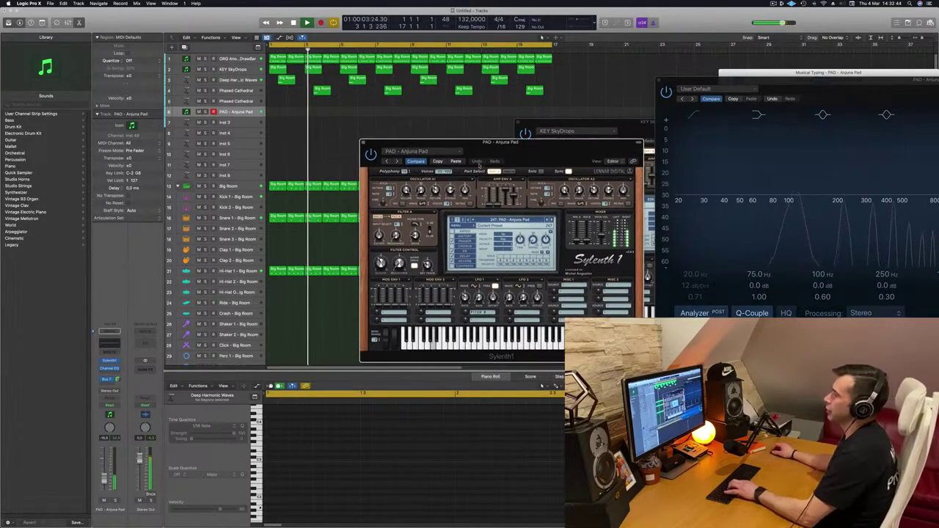
Step: Adjust the pad track's volume, Bus 7 send and filter A cutoff, with the Sylenth1 window moved clear of the track regions
drag(104, 482, 104, 481)
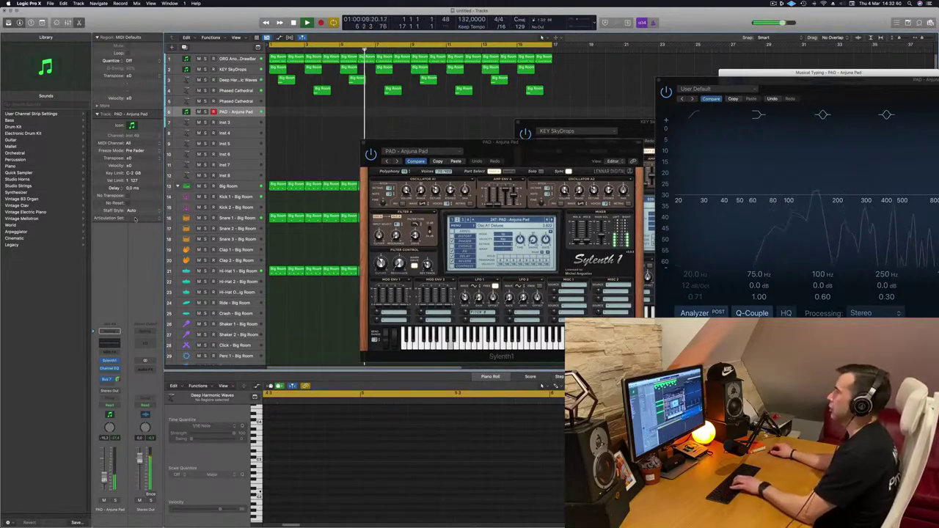
drag(548, 150, 416, 201)
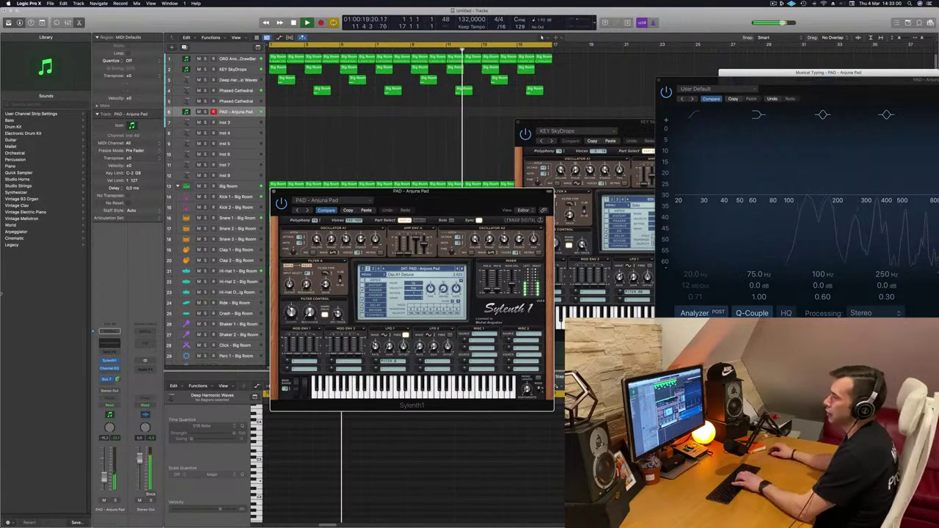
drag(118, 380, 106, 468)
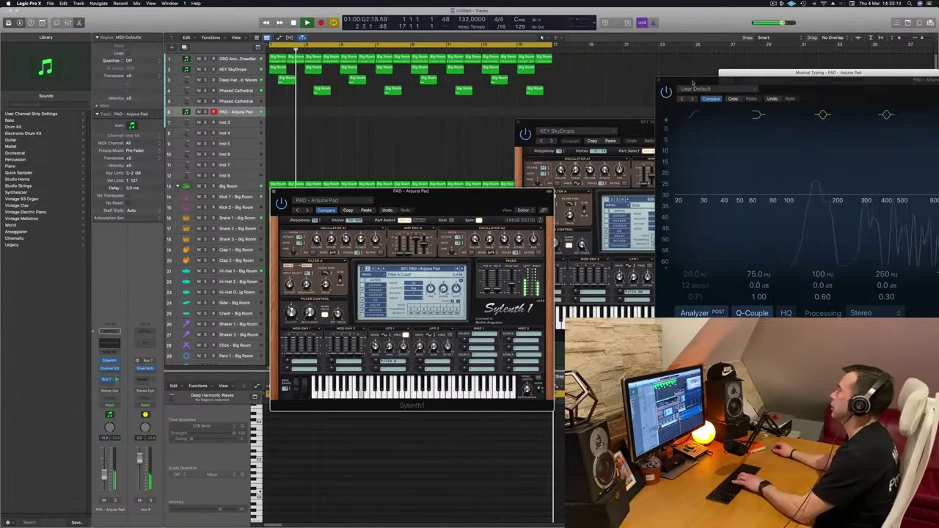
Step: Place the Musical Typing keyboard above Sylenth1 and record a pad melody on the PAD - Anjuna Pad track
drag(771, 75, 532, 95)
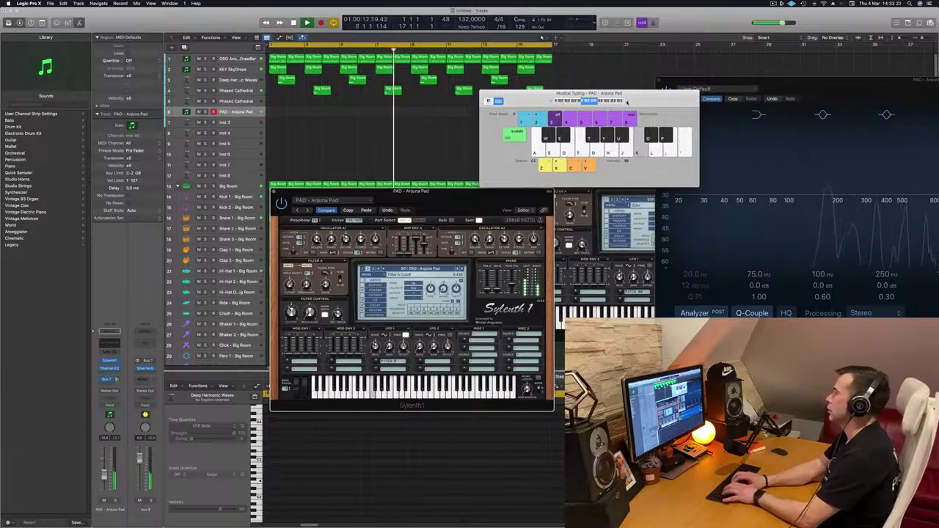
key(j)
key(f)
key(r)
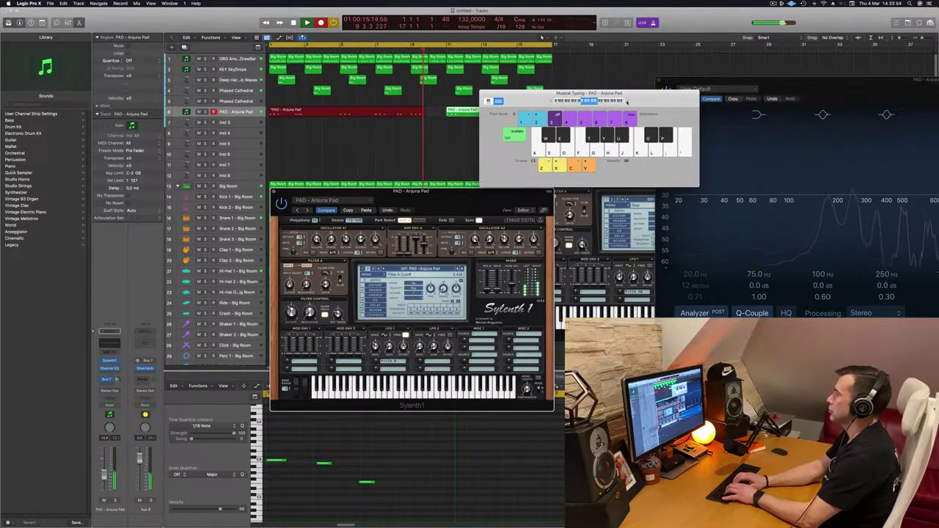
key(Return)
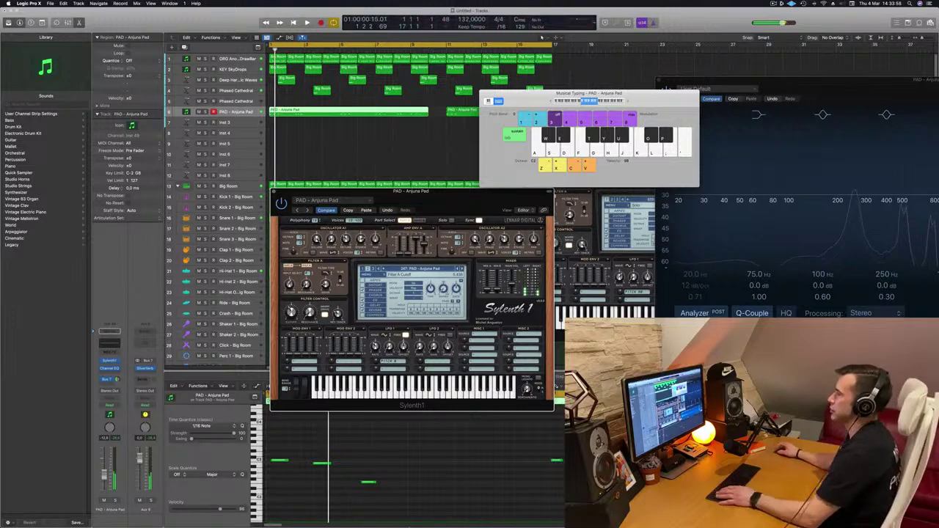
Step: Select all notes of the recorded pad region in the Piano Roll and play the take back from the start
click(425, 468)
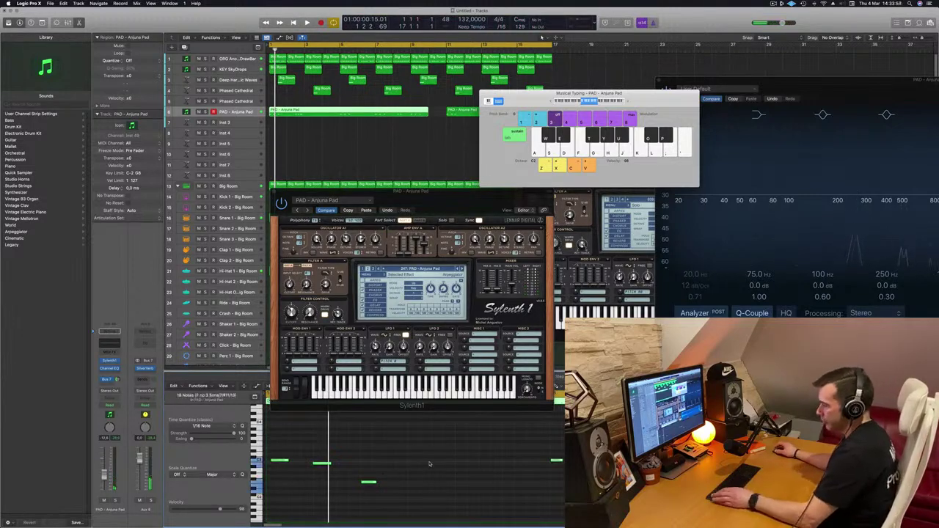
key(space)
scroll(427, 463, left, 5)
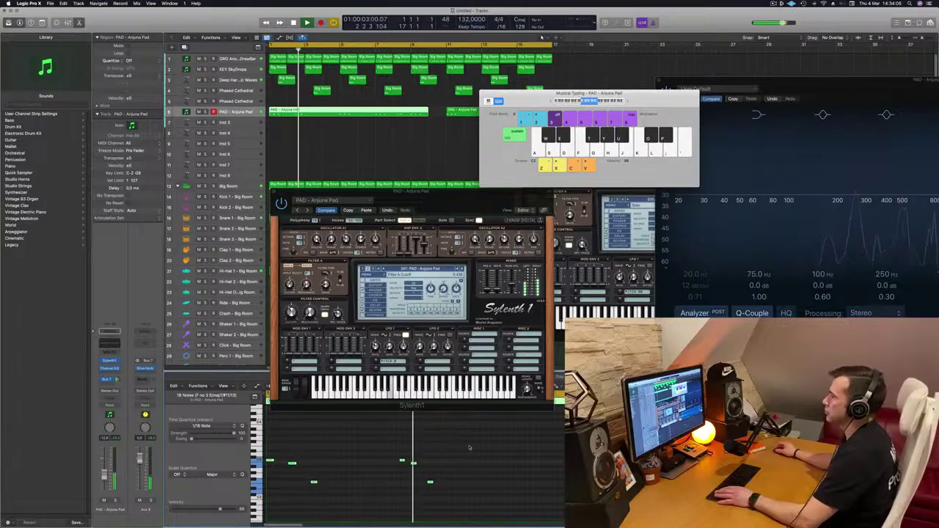
click(435, 469)
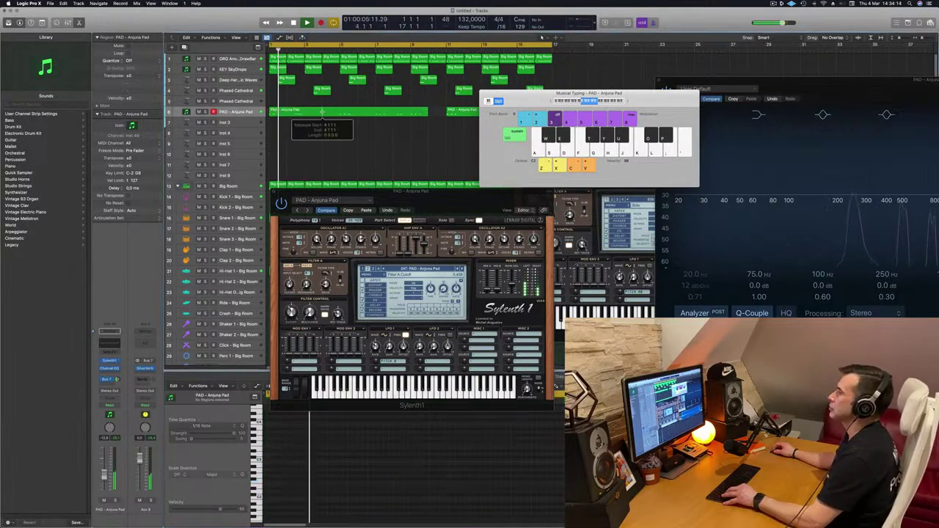
Step: Move the Musical Typing keyboard aside, cut the pad recording at bar 4, and delete the remainder and the second take
drag(618, 94, 709, 94)
key(Return)
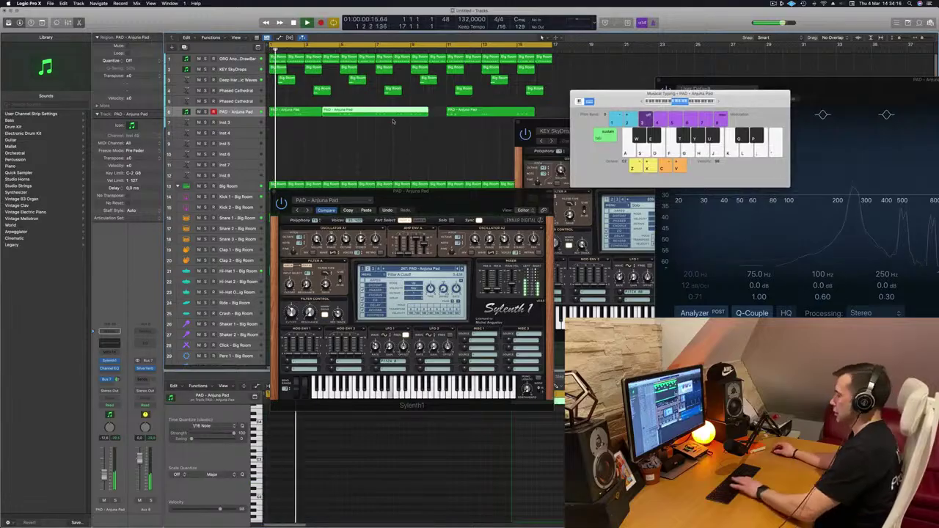
key(Delete)
key(Return)
click(470, 112)
key(Delete)
key(Return)
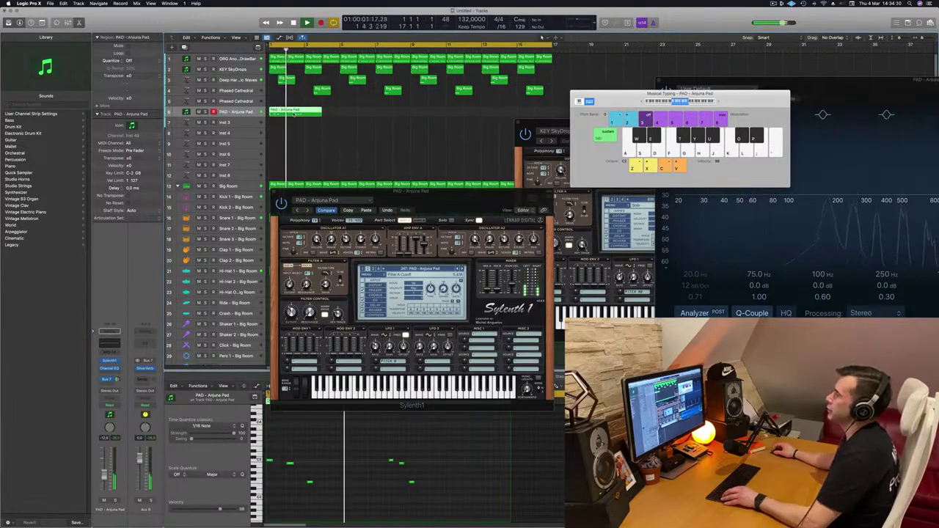
Step: Extend the pad region to bar 5, split it at bar 3 and delete the second half
drag(320, 112, 339, 112)
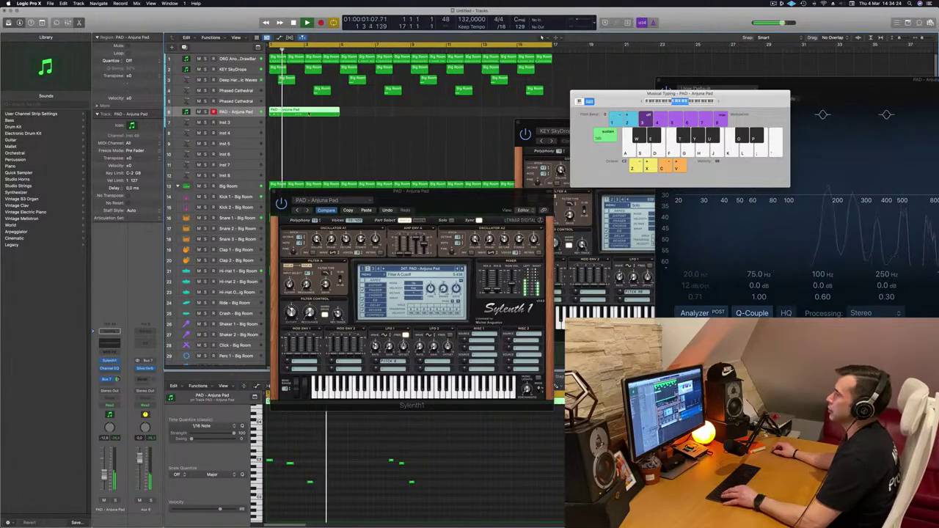
double_click(304, 112)
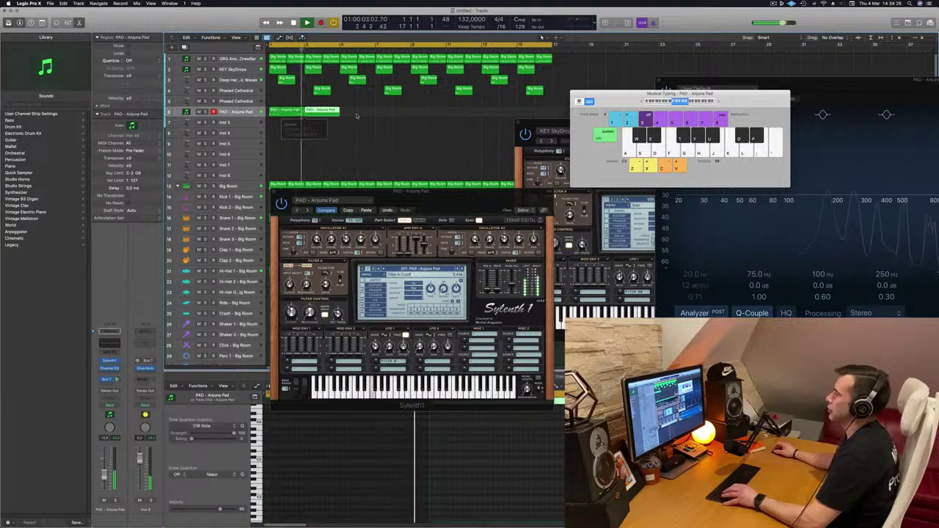
key(BackSpace)
key(Return)
Step: Copy the two-bar pad region to bar 5, and duplicate both regions to bars 9 and 13
drag(283, 114, 317, 116)
scroll(296, 140, left, 1)
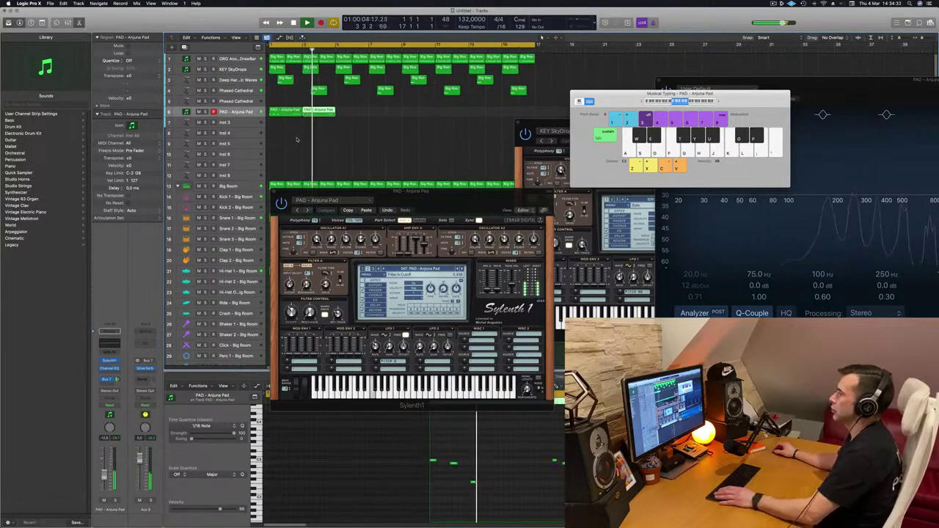
drag(323, 110, 356, 111)
key(Return)
shift+click(291, 114)
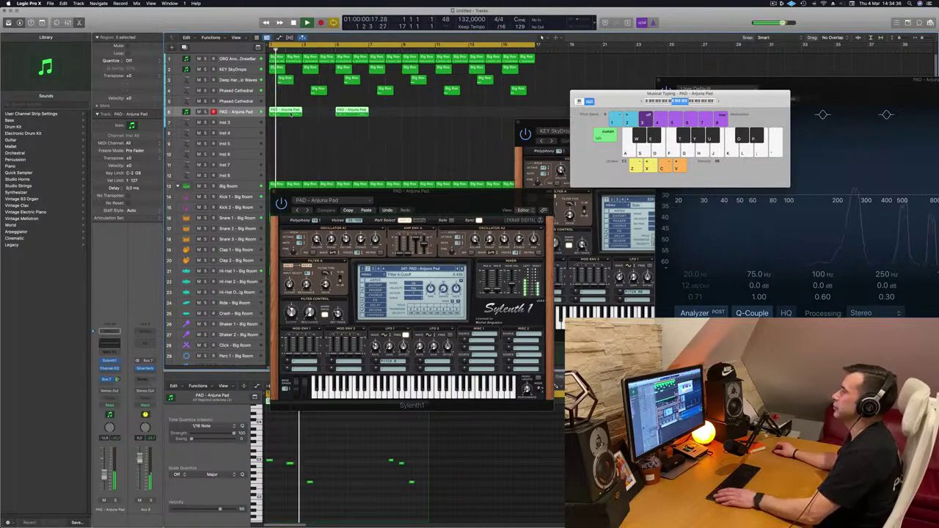
drag(291, 112, 423, 119)
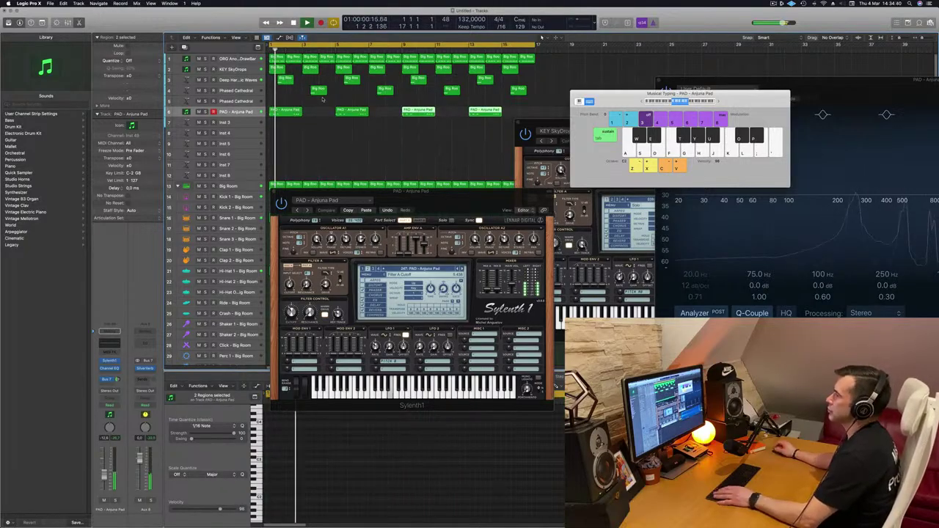
Step: Compare the Deep Harmonic Waves track with the pad, listening to the pad in solo and in the full mix
click(249, 79)
key(space)
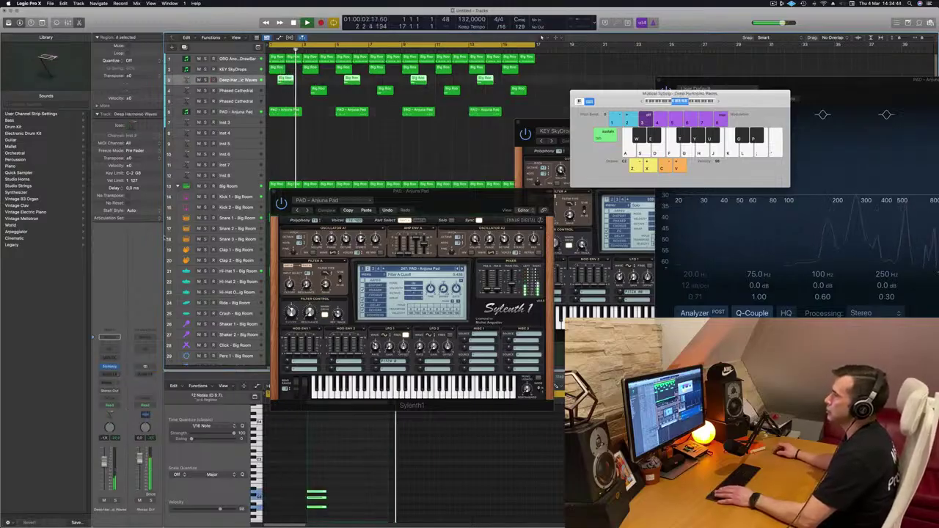
click(236, 112)
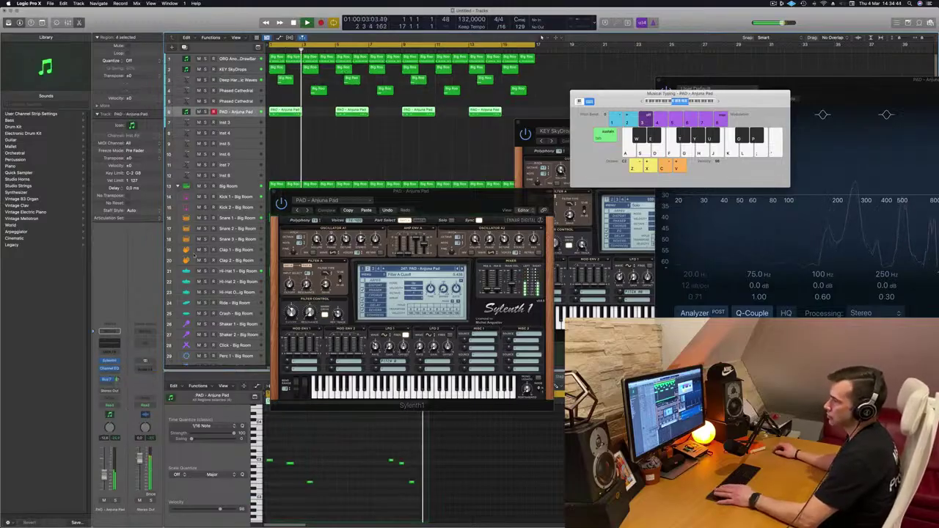
click(115, 501)
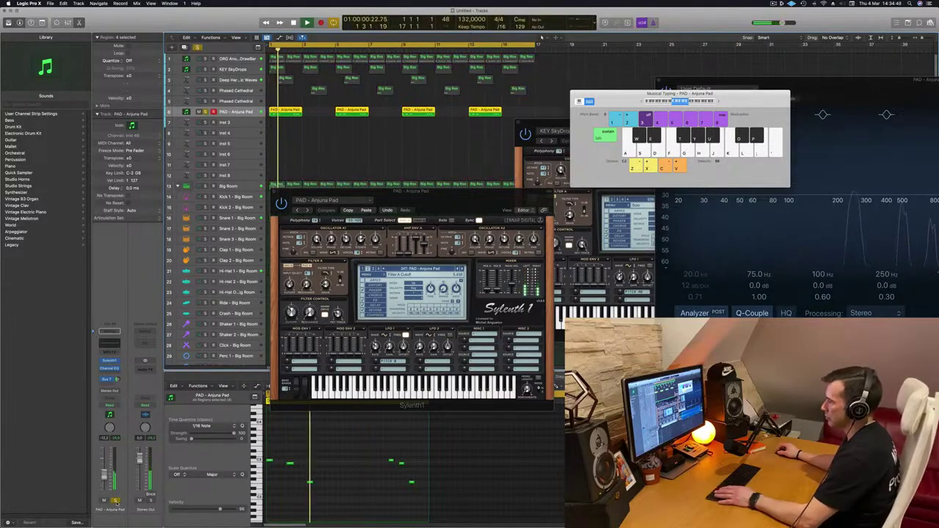
click(116, 501)
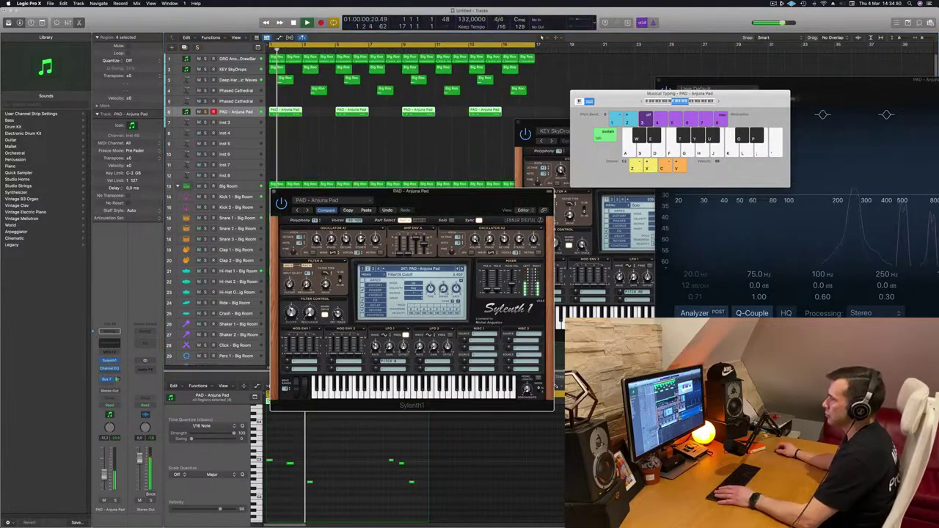
key(space)
Step: Fine-tune the pad's Bus 7 send and Sylenth1 Filter Control cutoff, close the synth window and replay from the start
drag(116, 379, 117, 380)
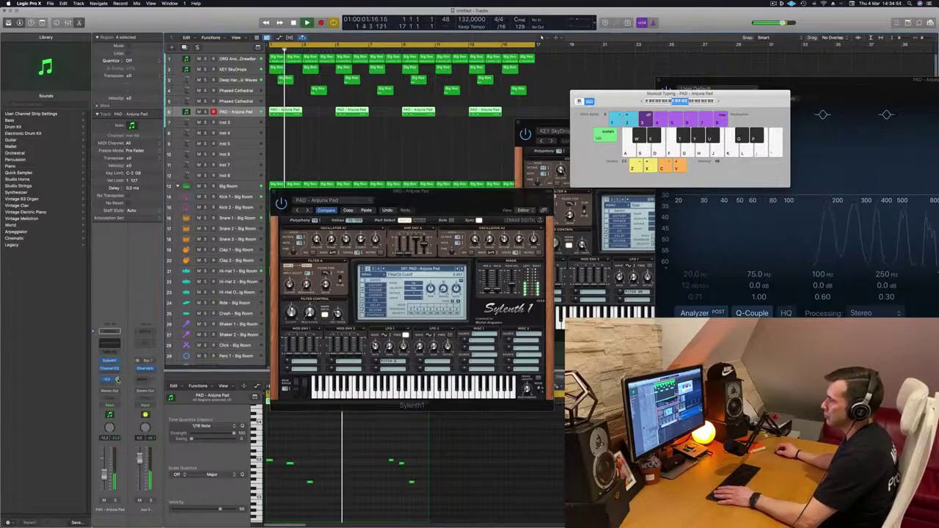
drag(292, 312, 291, 317)
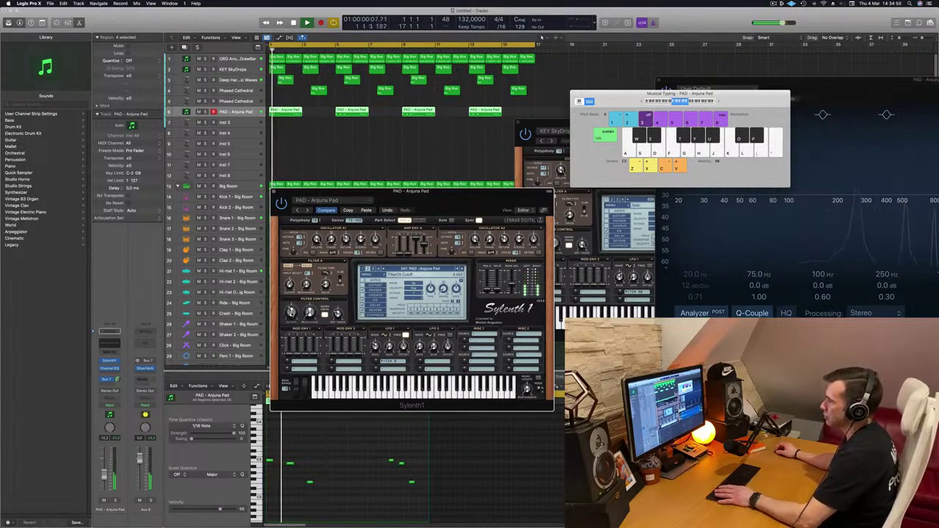
drag(490, 200, 512, 182)
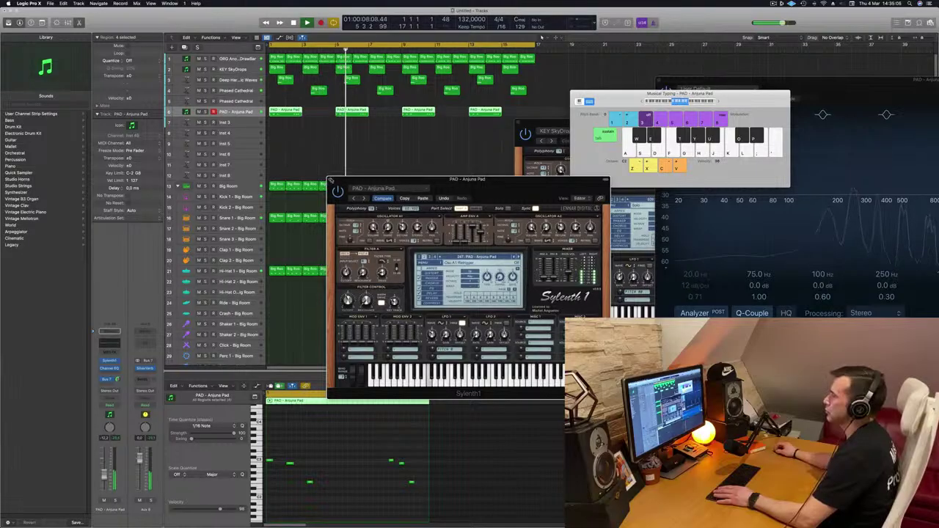
click(331, 179)
key(Return)
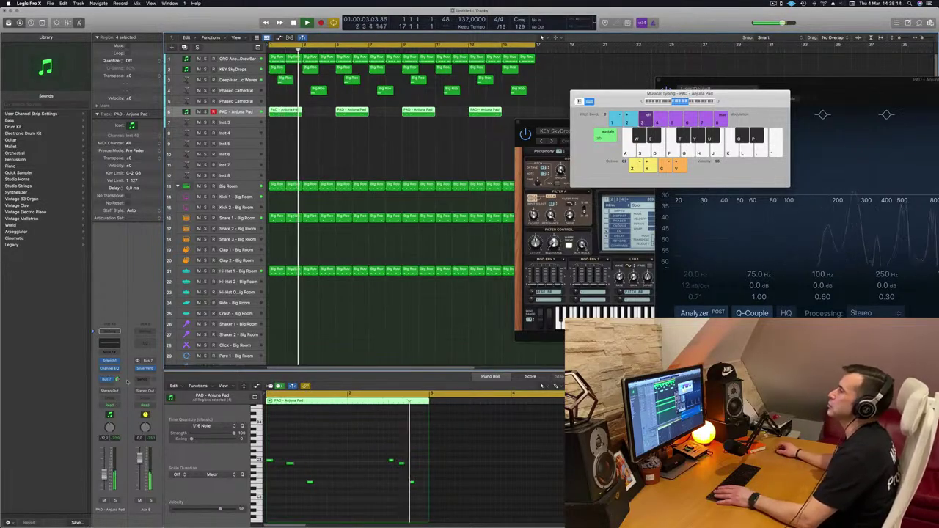
Step: Duplicate the PAD - Anjuna Pad track without its regions and move the KEY SkyDrops Sylenth1 window over the arrangement
click(307, 131)
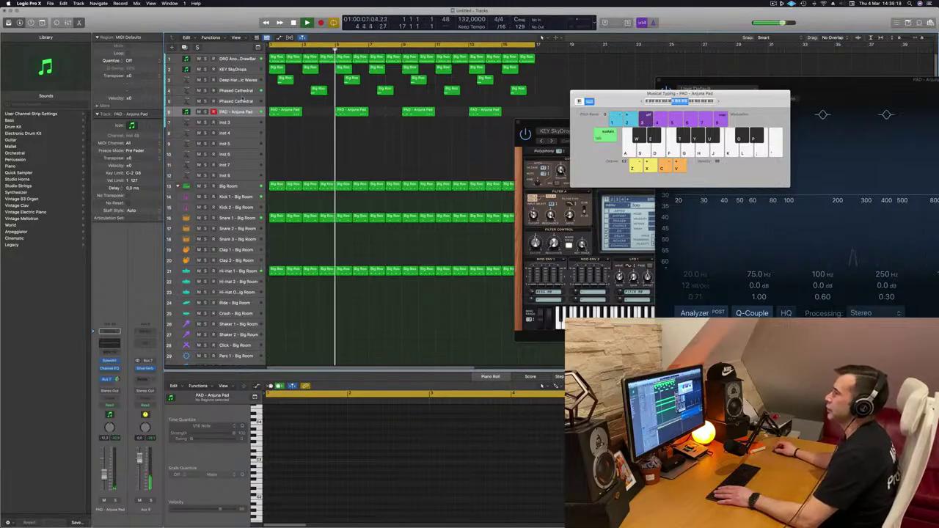
click(241, 112)
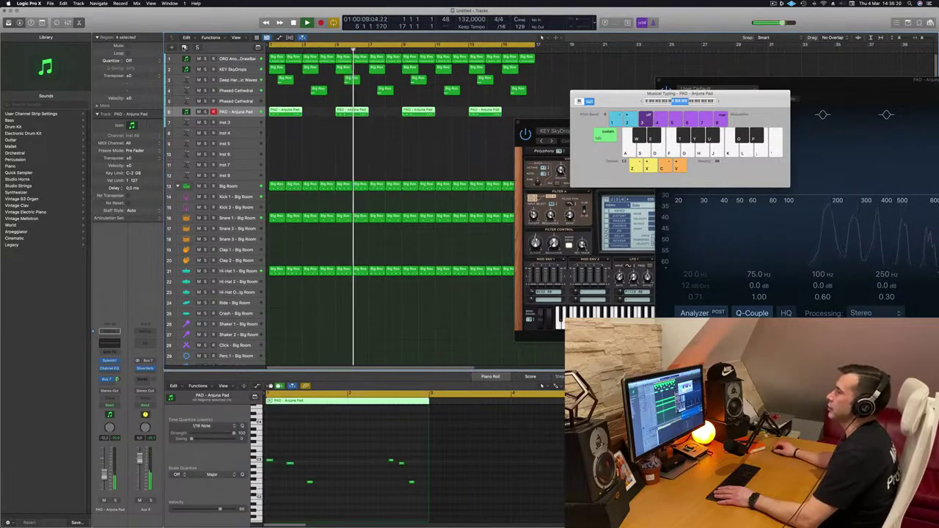
click(184, 47)
key(Return)
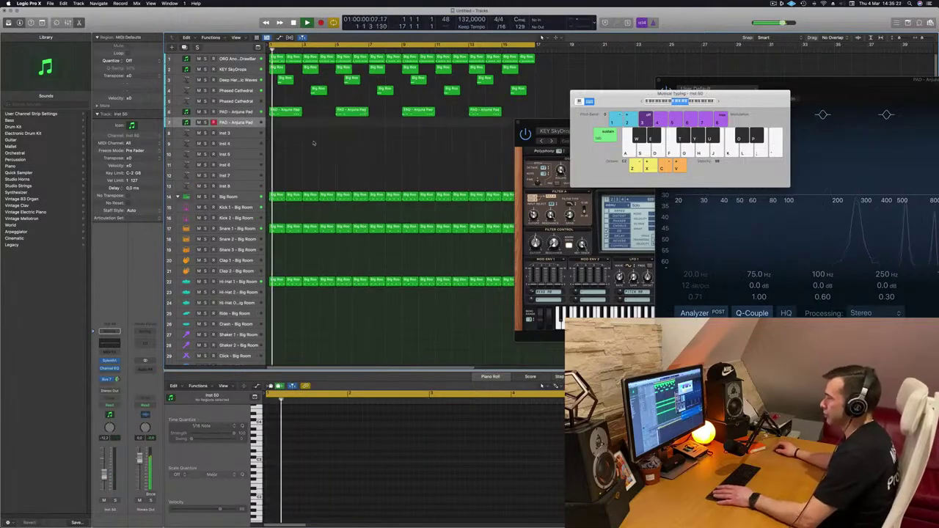
drag(546, 124, 384, 164)
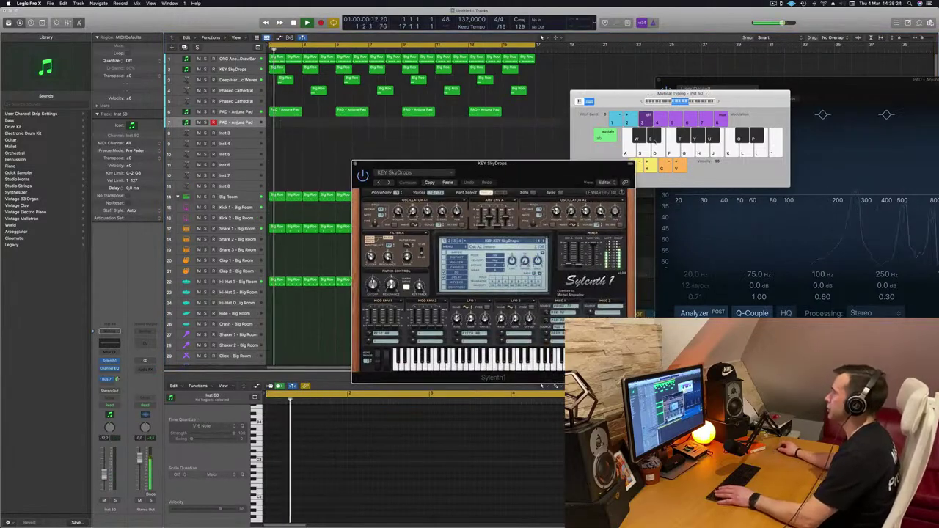
Step: Lower the Musical Typing octave and try out melody notes on the duplicate PAD - Anjuna Pad track during playback
click(637, 104)
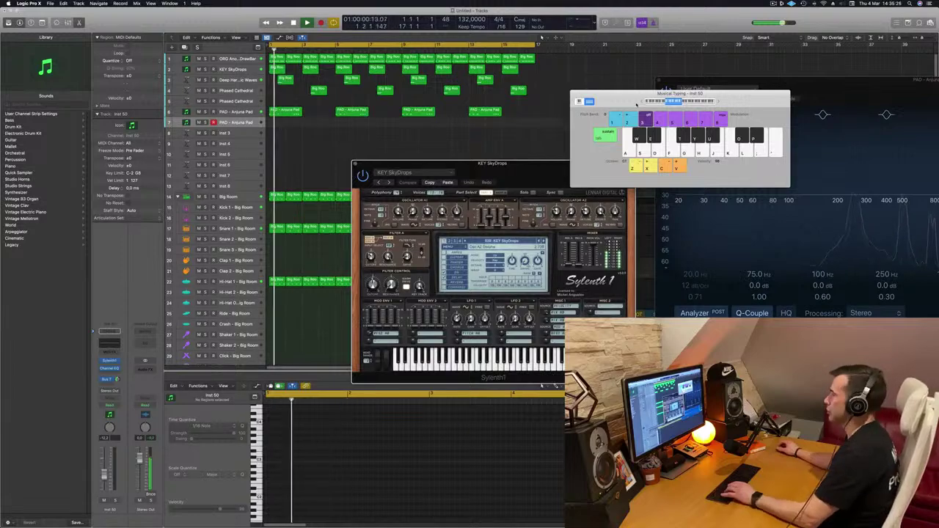
key(f)
click(239, 123)
key(d)
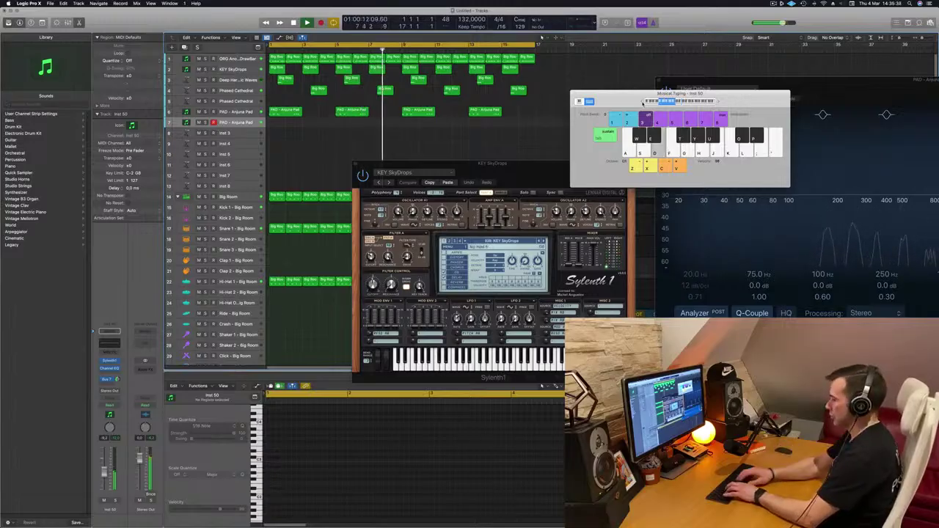
key(k)
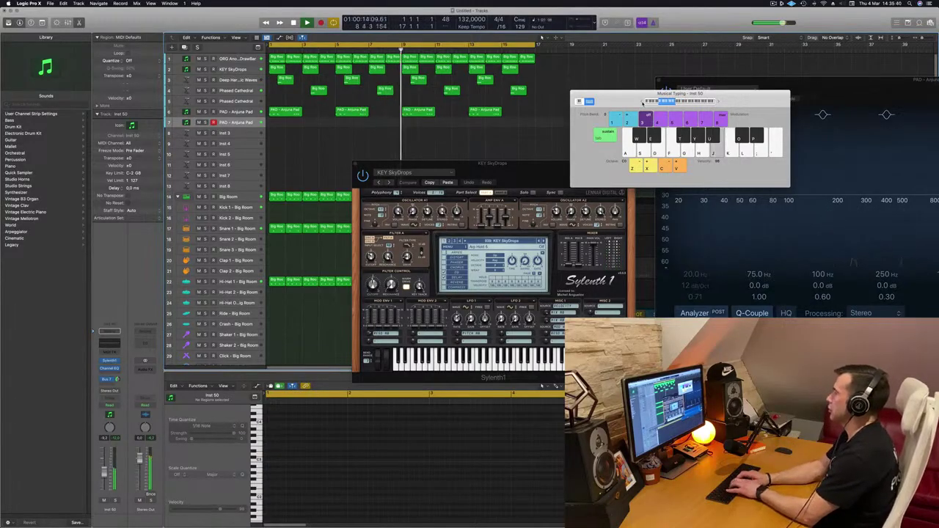
key(;)
key(l)
key(k)
key(l)
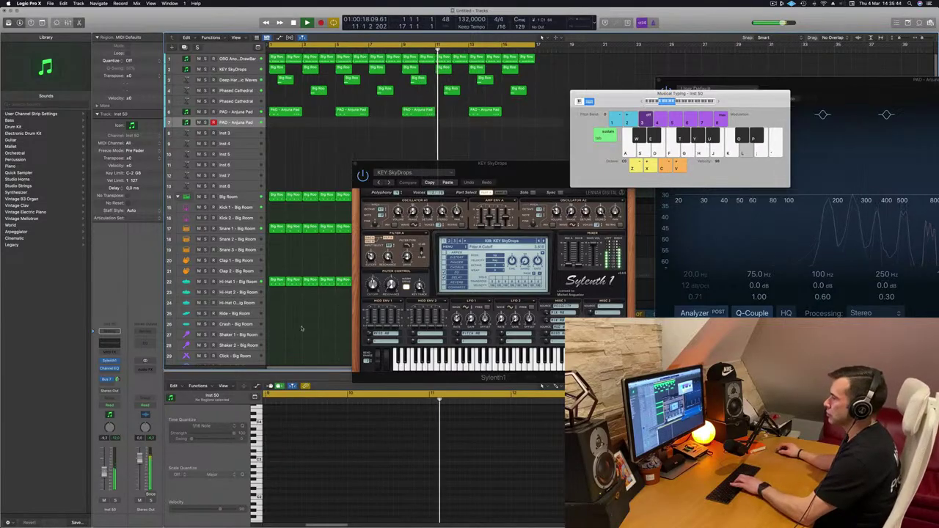
Step: Adjust the Filter Control cutoff in the KEY SkyDrops Sylenth1 and check the duplicate pad track briefly in solo
drag(372, 286, 373, 279)
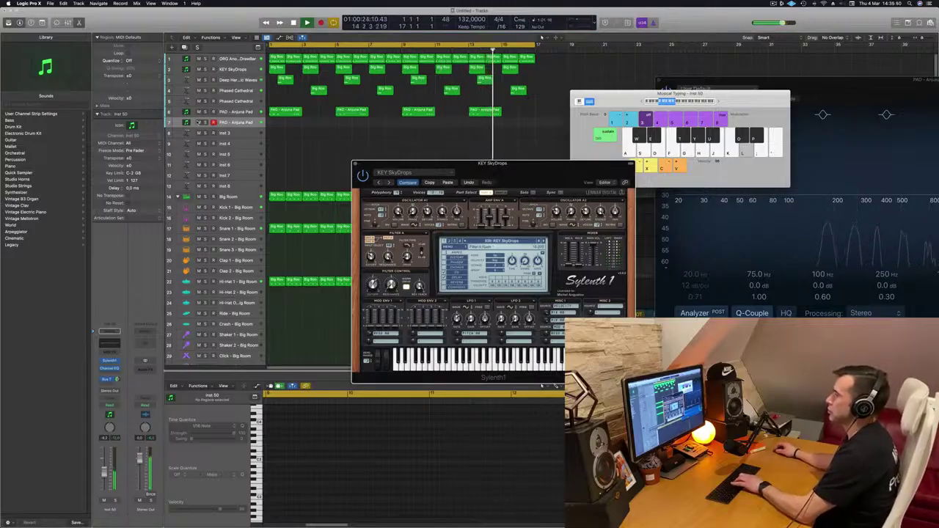
click(205, 122)
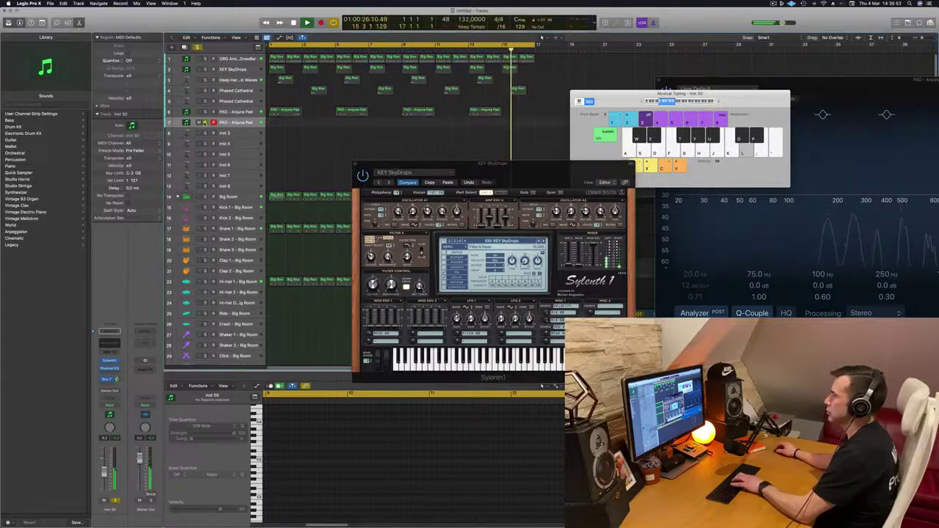
click(206, 122)
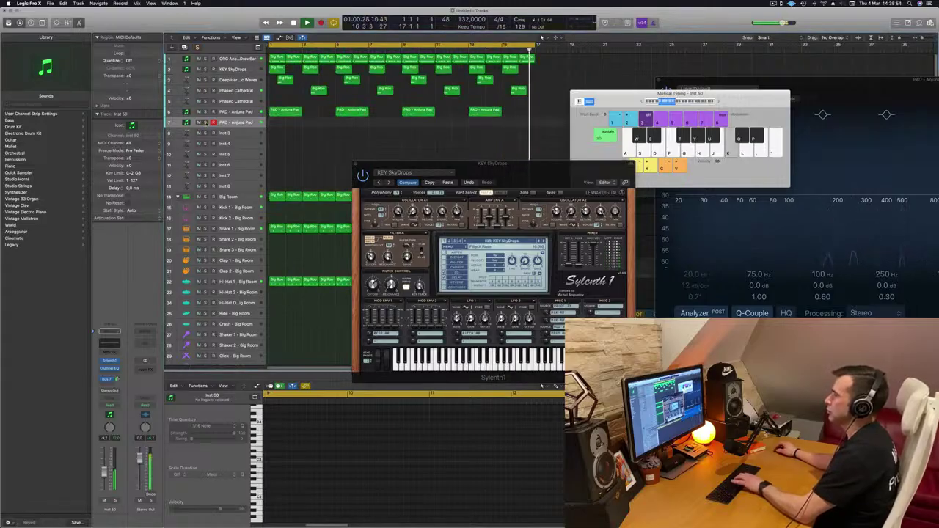
Step: Rearrange the KEY SkyDrops and Musical Typing windows, change the keyboard octave, and open the duplicate pad track's Sylenth1
drag(516, 170, 583, 143)
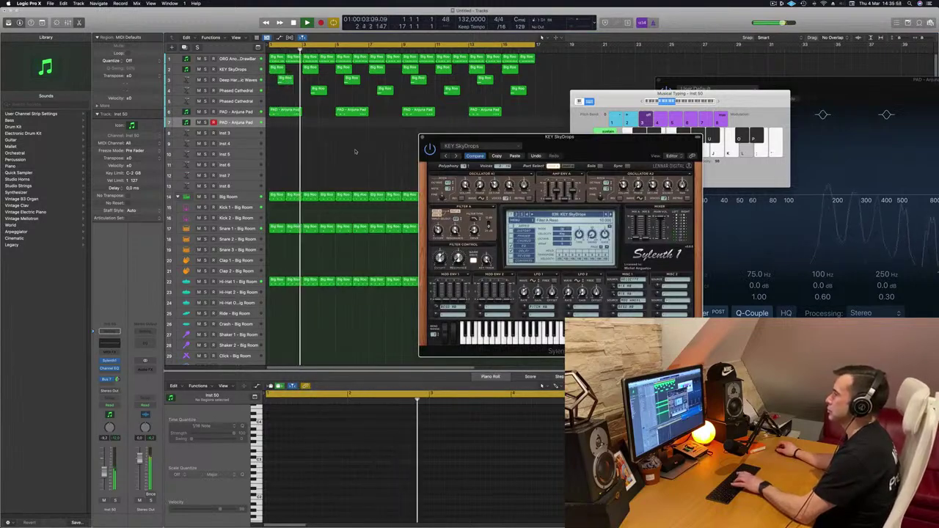
click(259, 125)
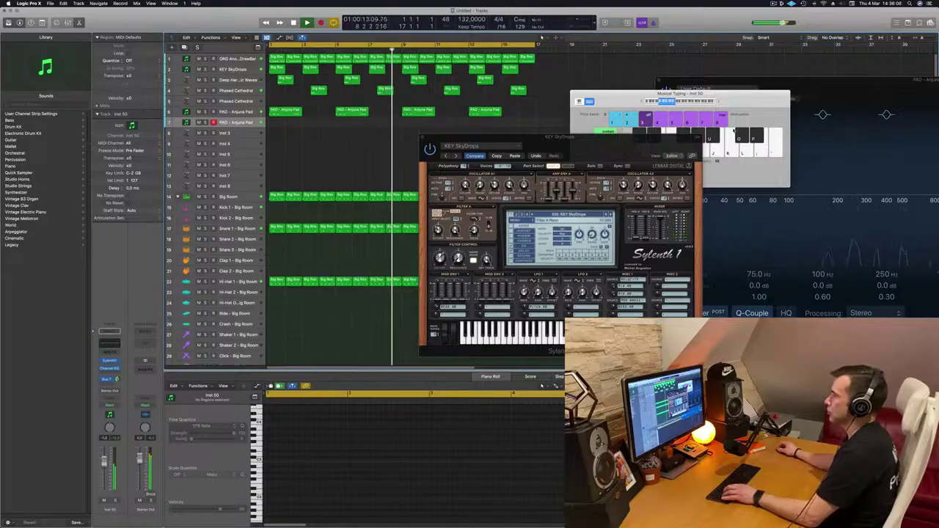
click(640, 101)
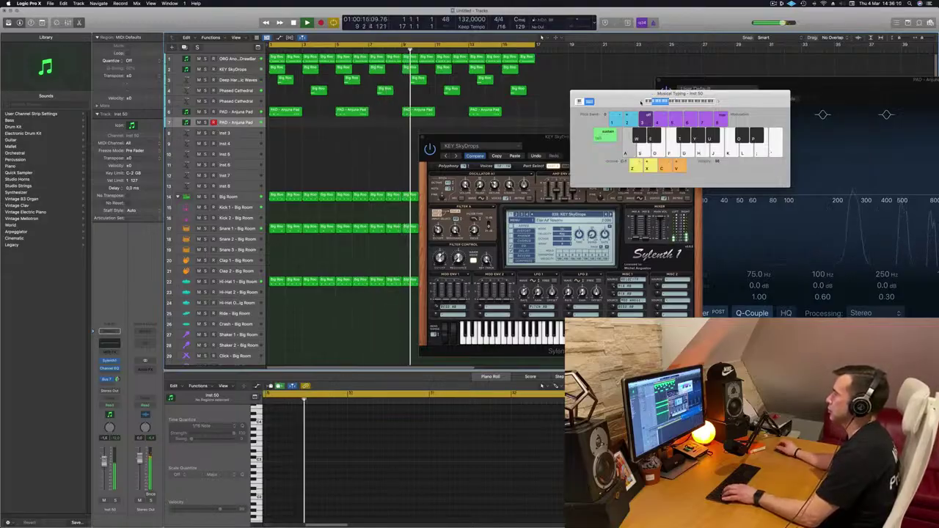
drag(640, 101, 466, 190)
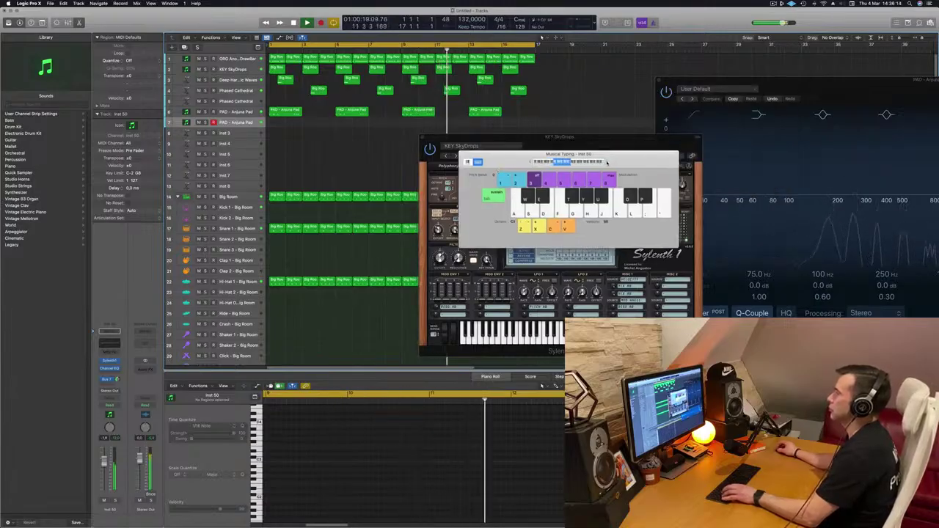
drag(492, 162, 562, 151)
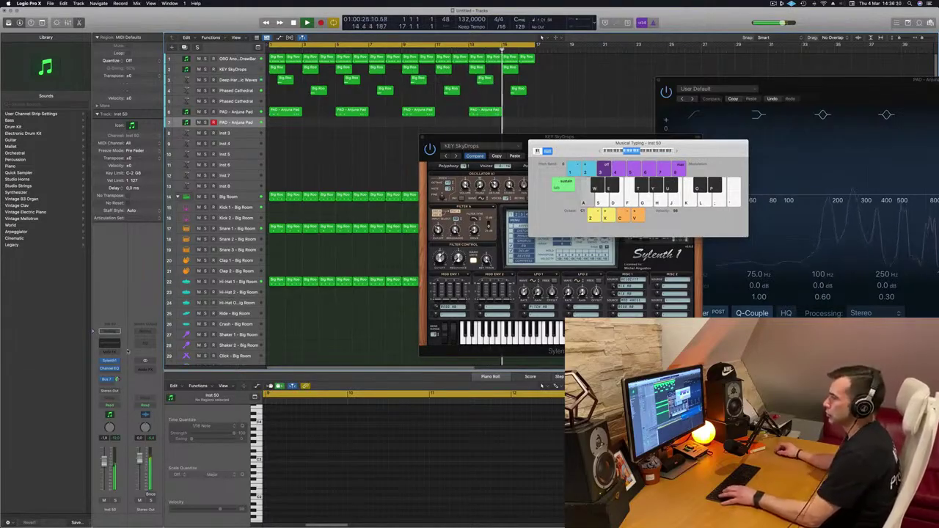
click(108, 361)
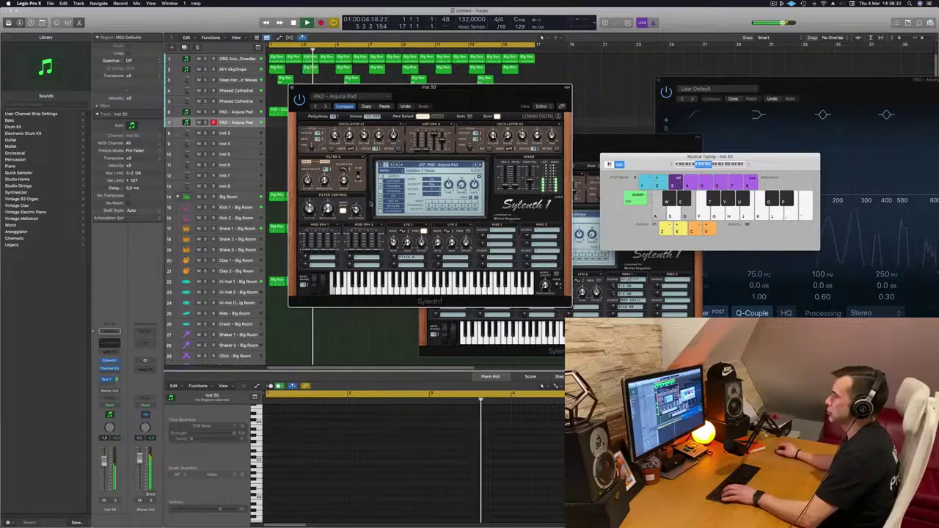
Step: Try out low, sustained notes with the duplicate Anjuna Pad over the playing track to find a two-note line
key(a)
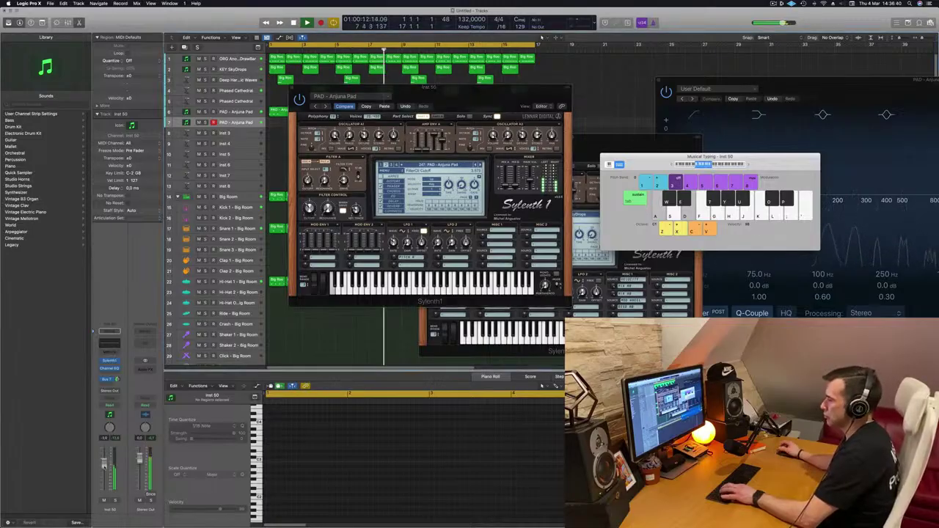
key(a)
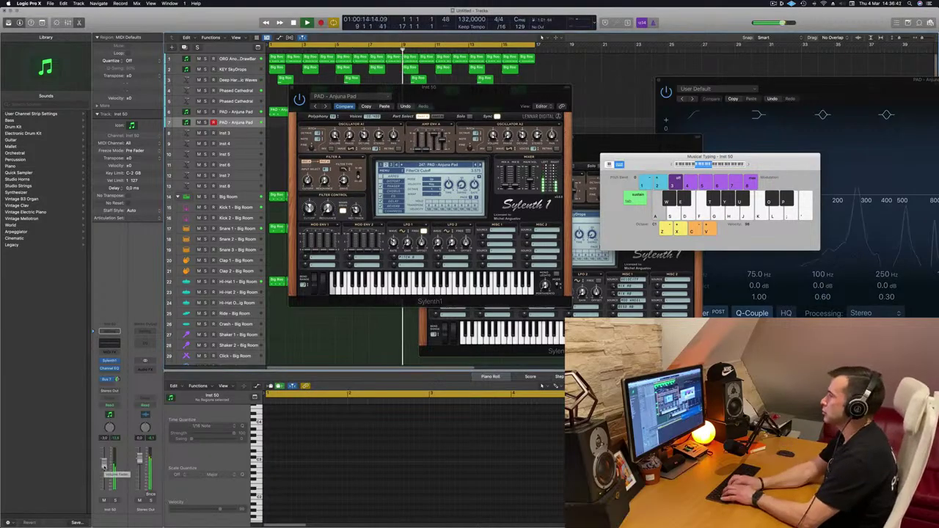
key(f)
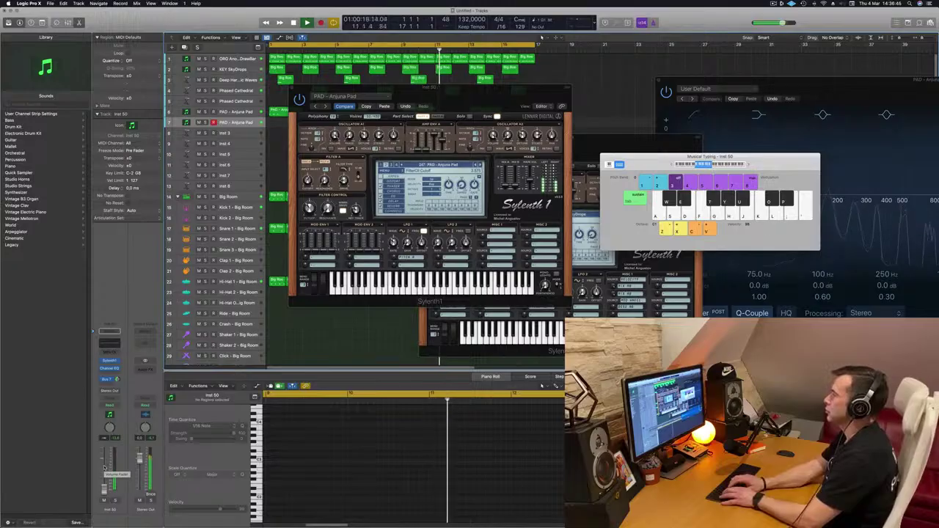
key(a)
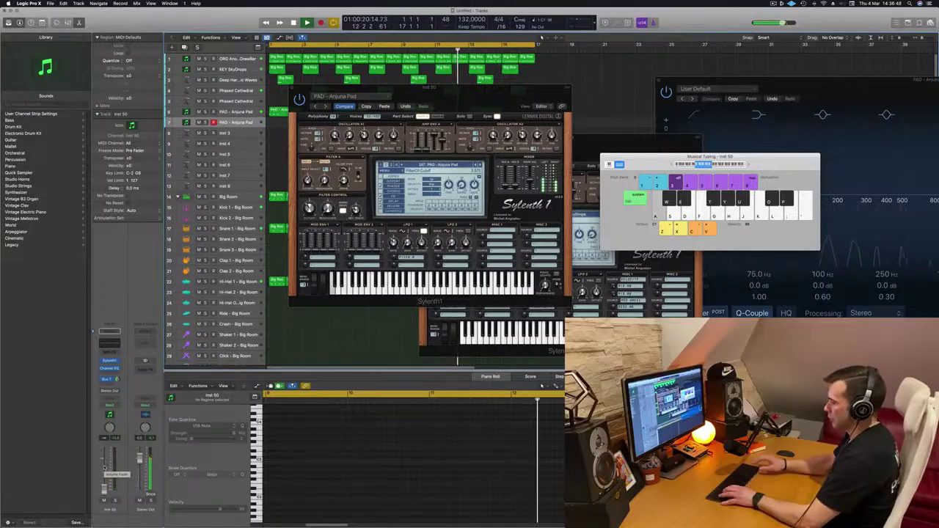
key(d)
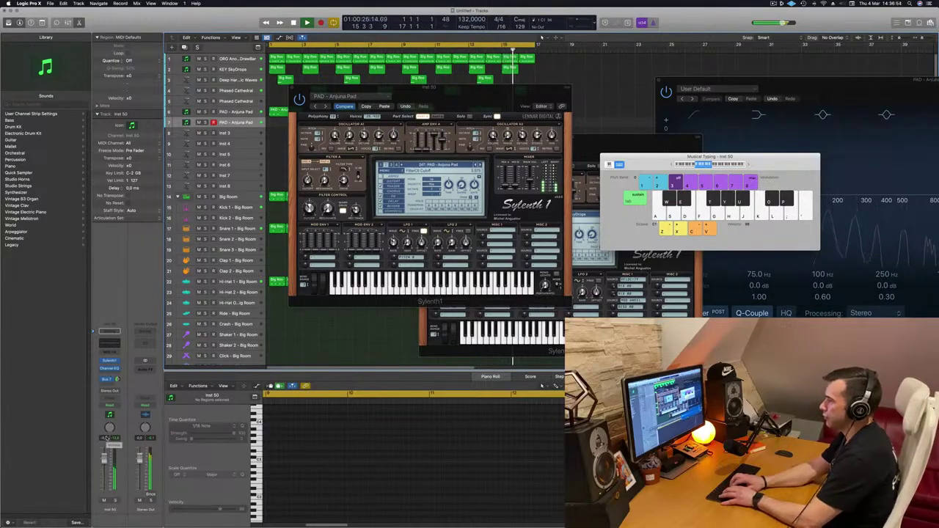
key(a)
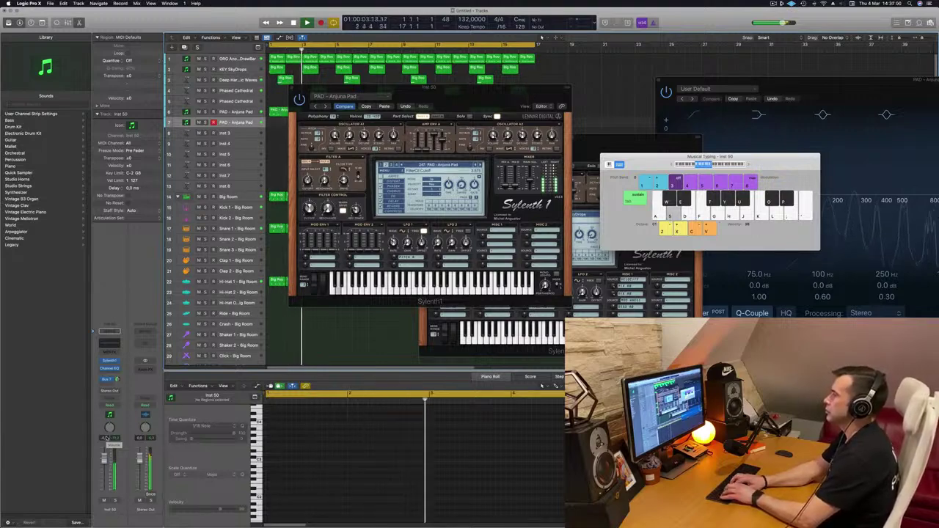
key(h)
key(j)
key(a)
key(a)
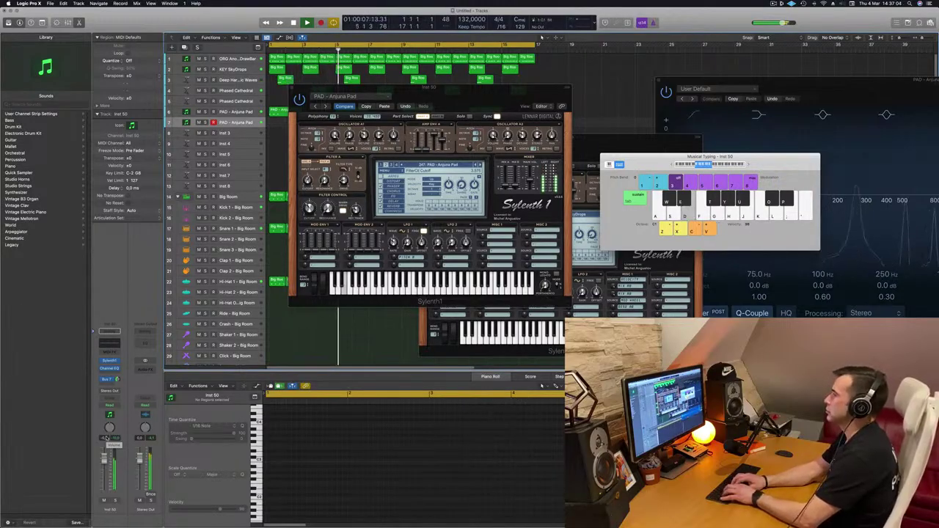
Step: Record a line of long pad notes on the duplicate PAD - Anjuna Pad track from bar 9 to bar 13
key(a)
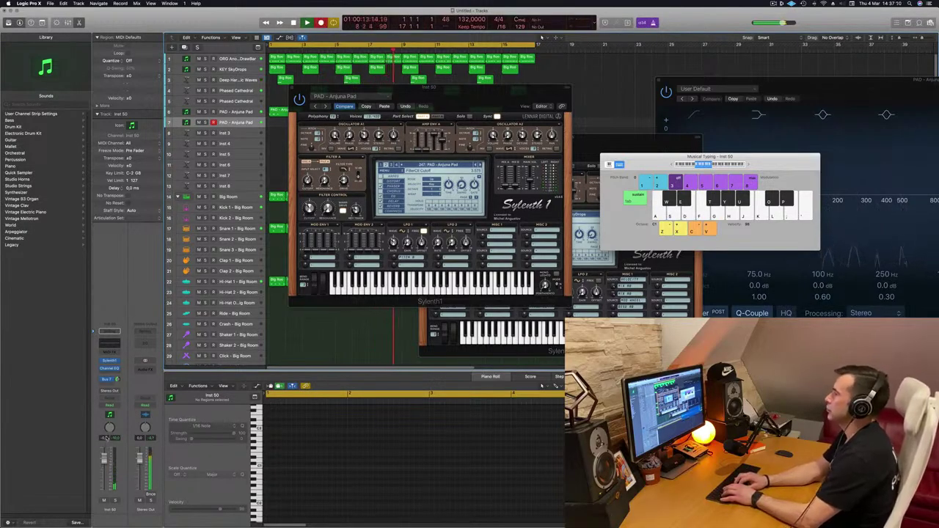
key(a)
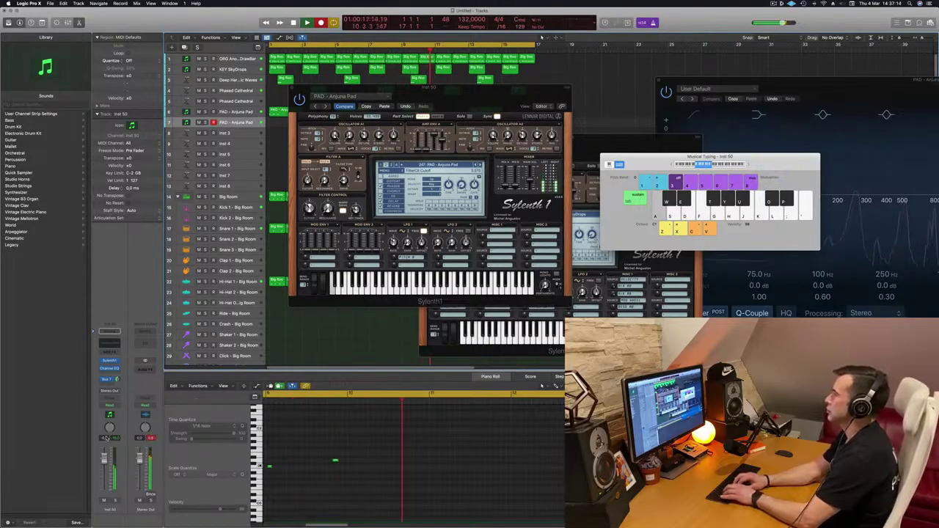
key(a)
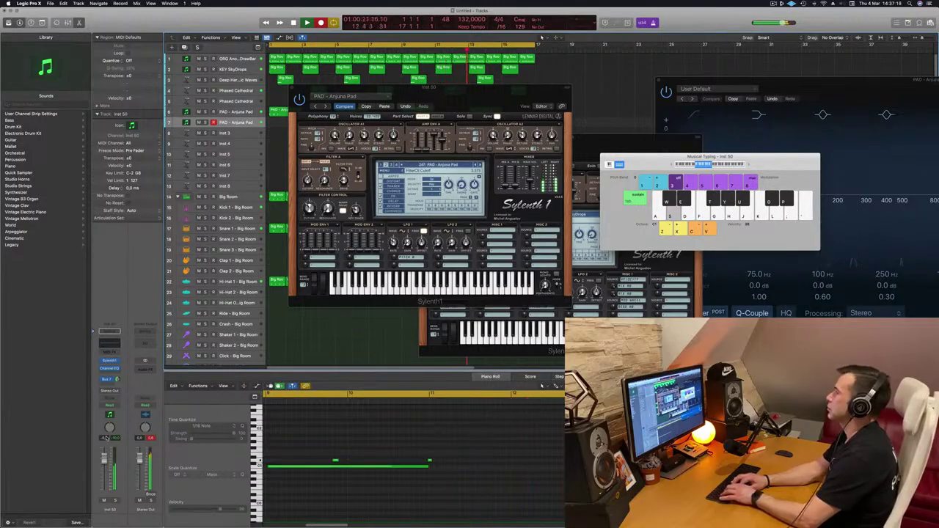
key(space)
Step: Move the Sylenth1 window off the arrangement, then move the recorded four-bar pad region to bar 1 and select it
drag(352, 88, 690, 98)
drag(404, 120, 271, 120)
click(306, 162)
click(306, 121)
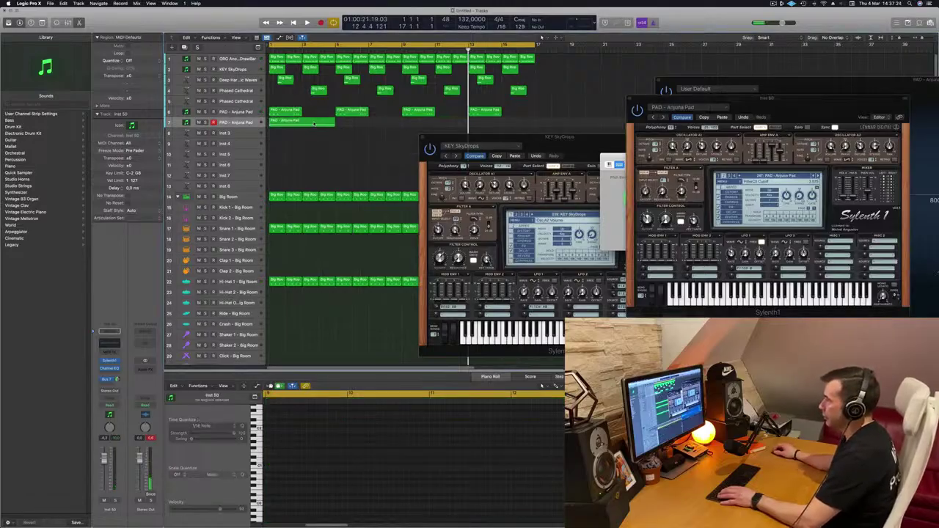
Step: Delete the stray short note from the pad region, select the two remaining long notes and replay from the start
drag(339, 461, 339, 458)
key(BackSpace)
key(space)
key(super+a)
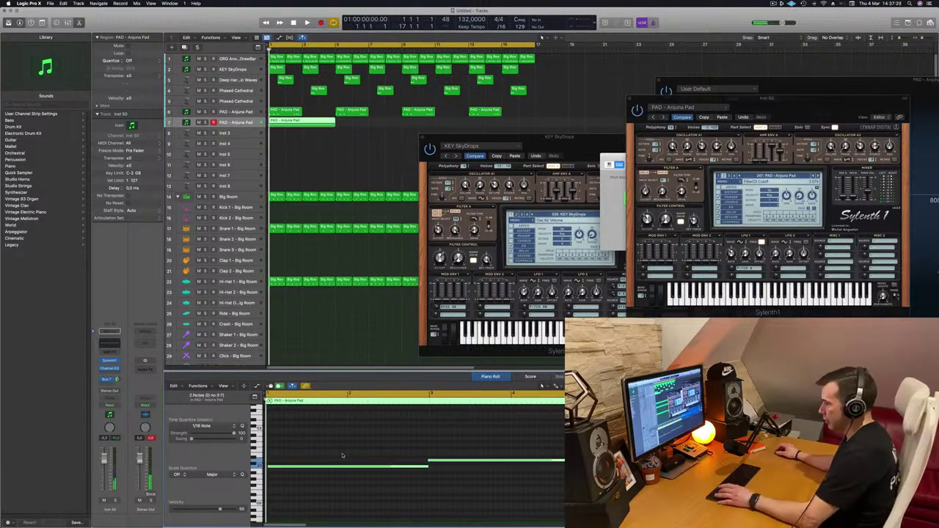
key(space)
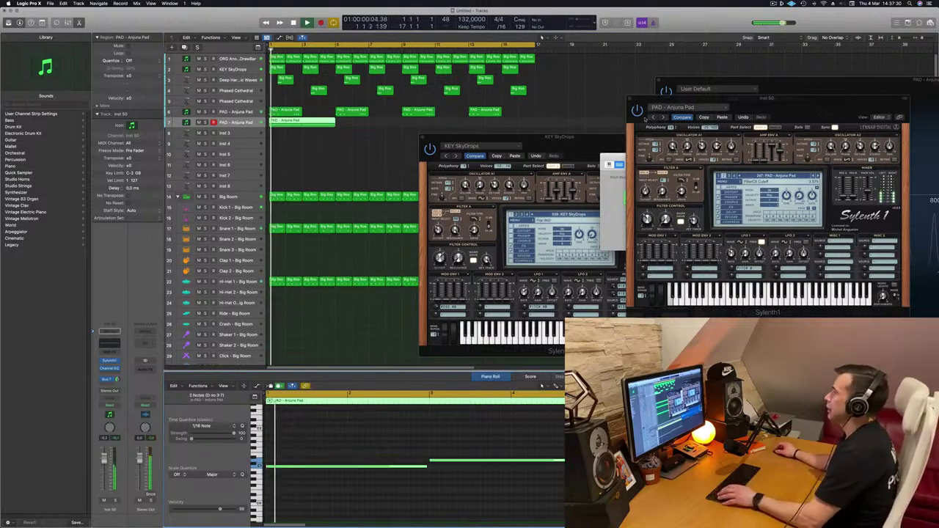
Step: Lower the duplicate pad track's volume fader slightly during playback and move its Sylenth1 window clear of the arrangement
drag(747, 99, 403, 156)
key(space)
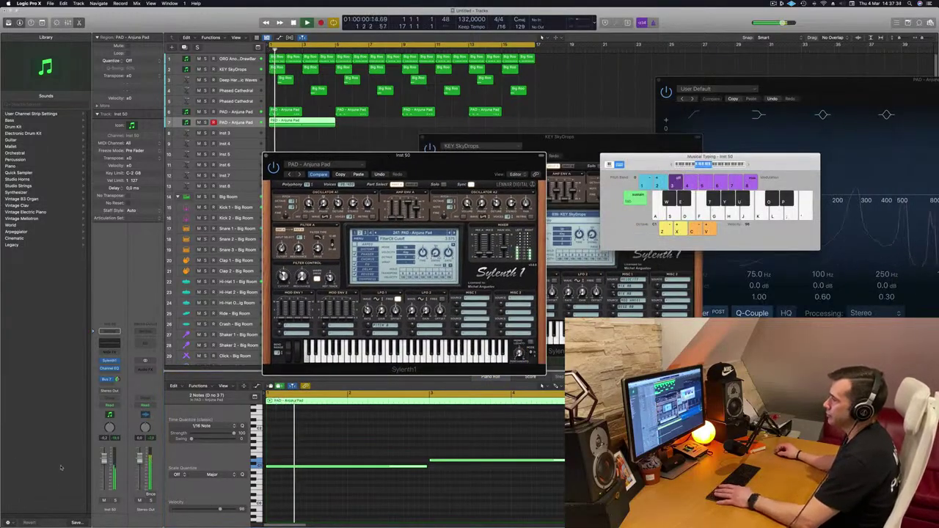
drag(105, 459, 104, 465)
drag(437, 156, 633, 157)
click(376, 166)
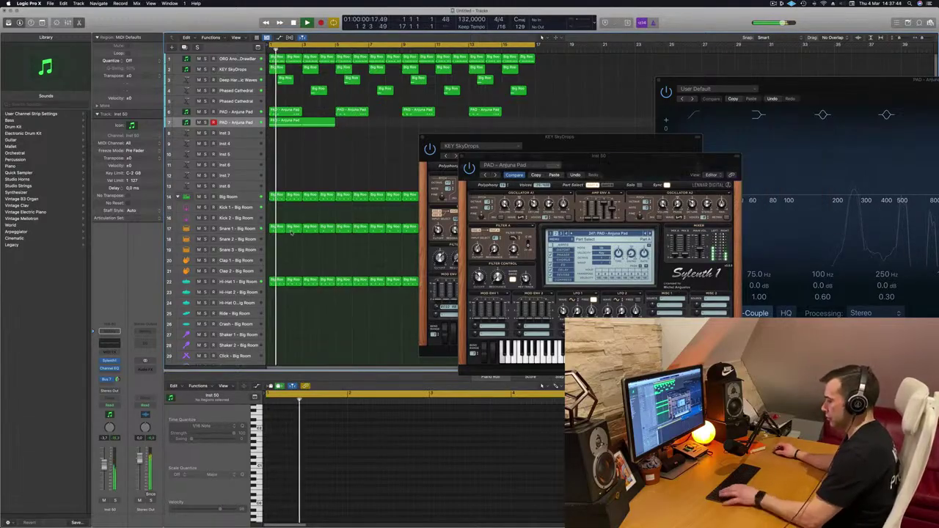
Step: Copy the side-chained Compressor from the first mixer channel to the duplicate pad's channel, check its settings and close it
key(x)
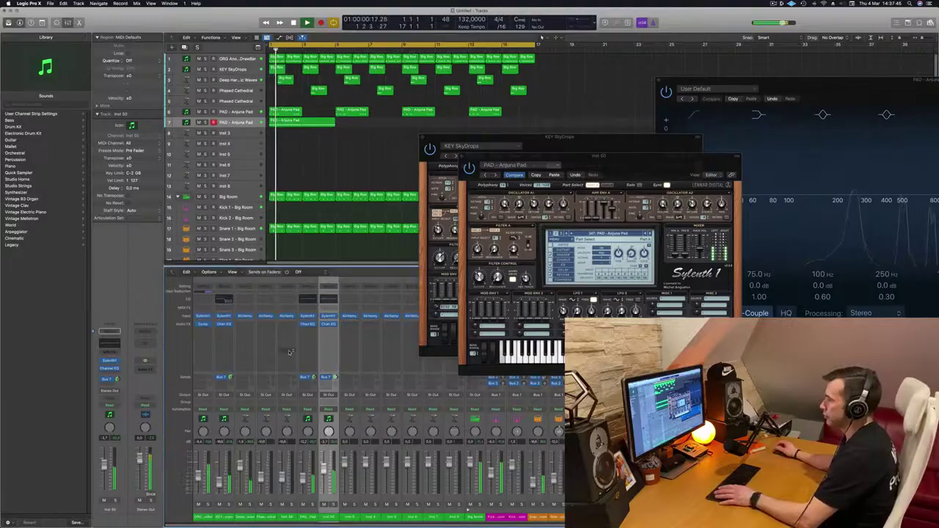
drag(203, 325, 330, 335)
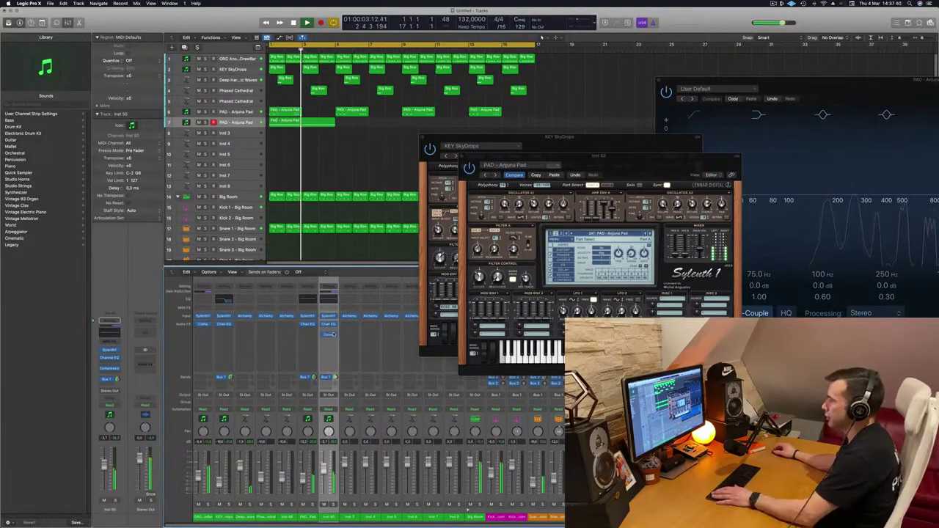
click(329, 335)
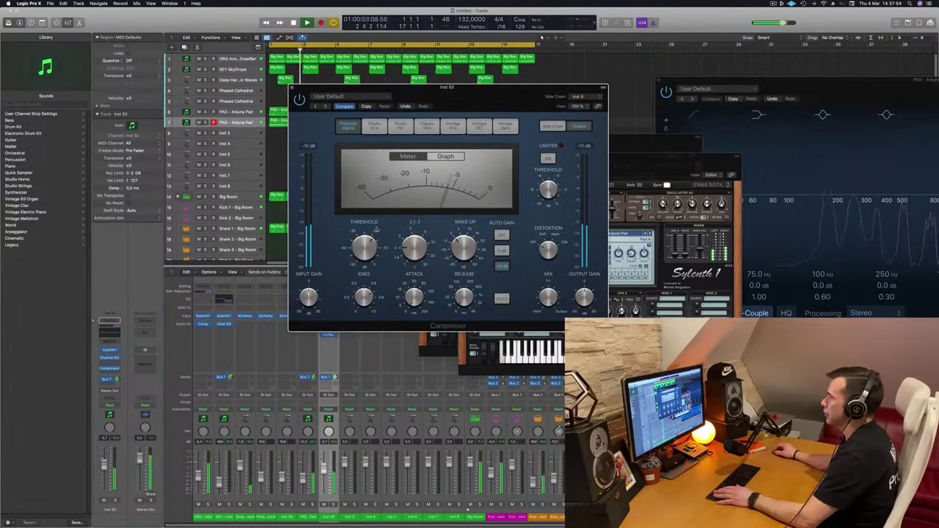
drag(292, 89, 362, 107)
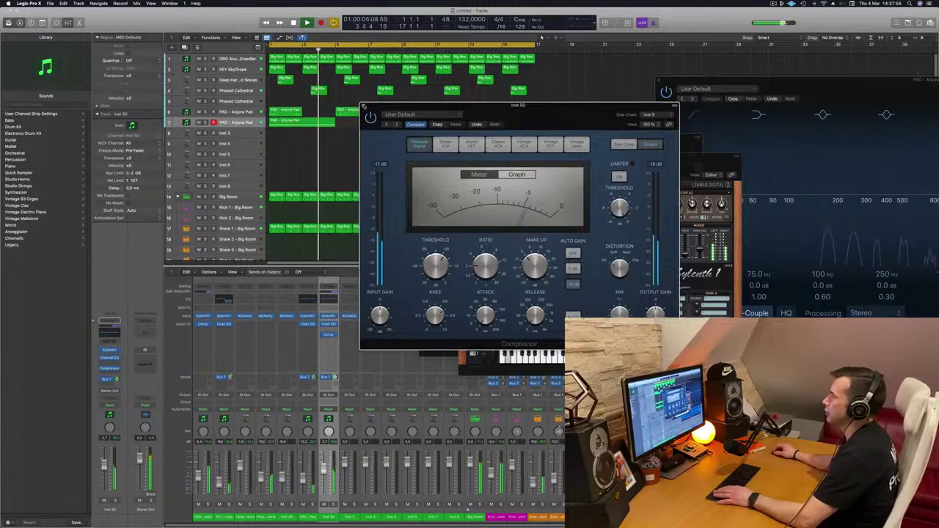
click(364, 107)
Step: Move the duplicate pad track directly below the ORG track and copy its four-bar region to bars 5, 9 and 13
drag(248, 122, 249, 68)
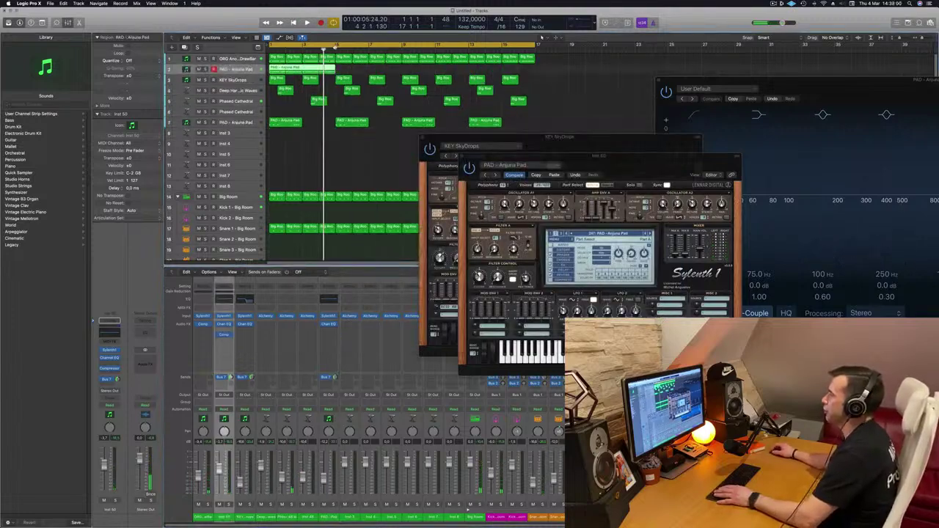
drag(309, 69, 387, 68)
shift+click(308, 68)
drag(308, 68, 442, 76)
Step: Replay the arrangement from the start and move both Sylenth1 windows away from the tracks
key(space)
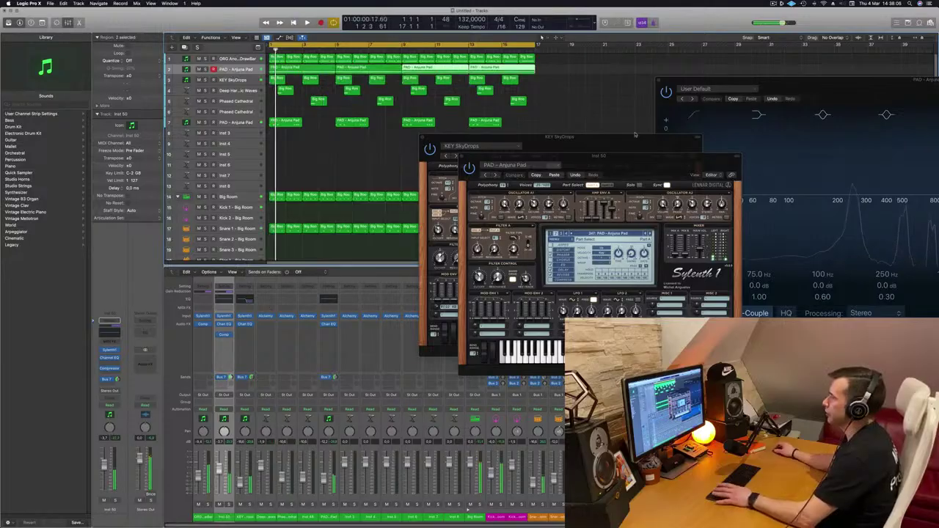
drag(595, 159, 698, 175)
drag(570, 148, 744, 76)
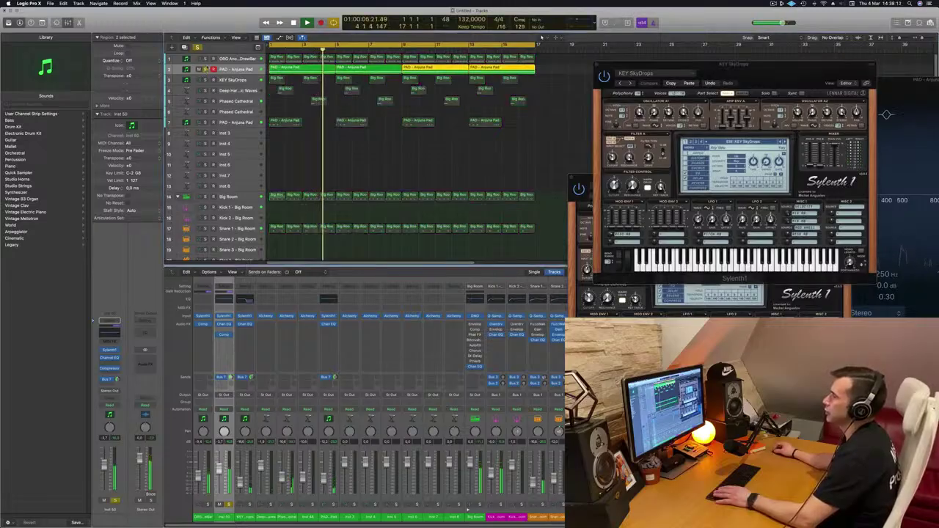
Step: Stop playback and route the outputs of the ORG and upper Anjuna Pad mixer channels together to Bus 9
key(Return)
key(space)
key(space)
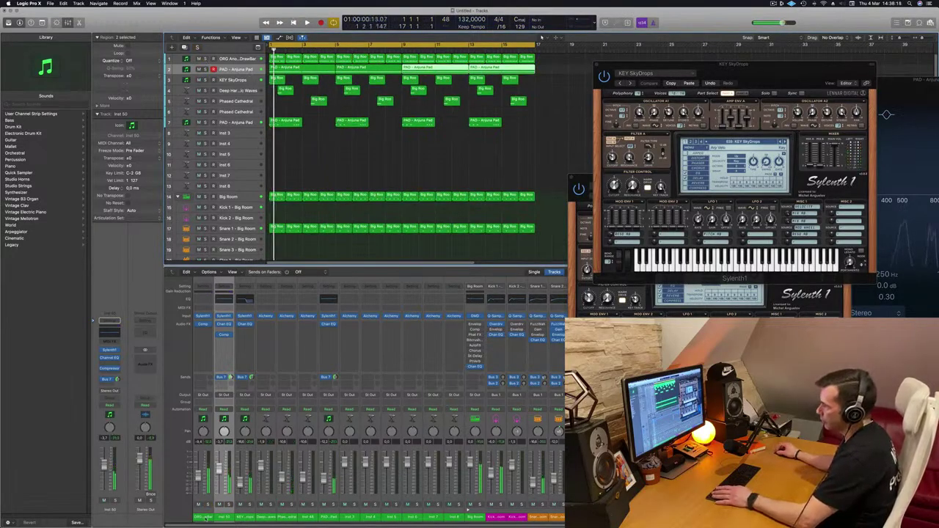
click(206, 518)
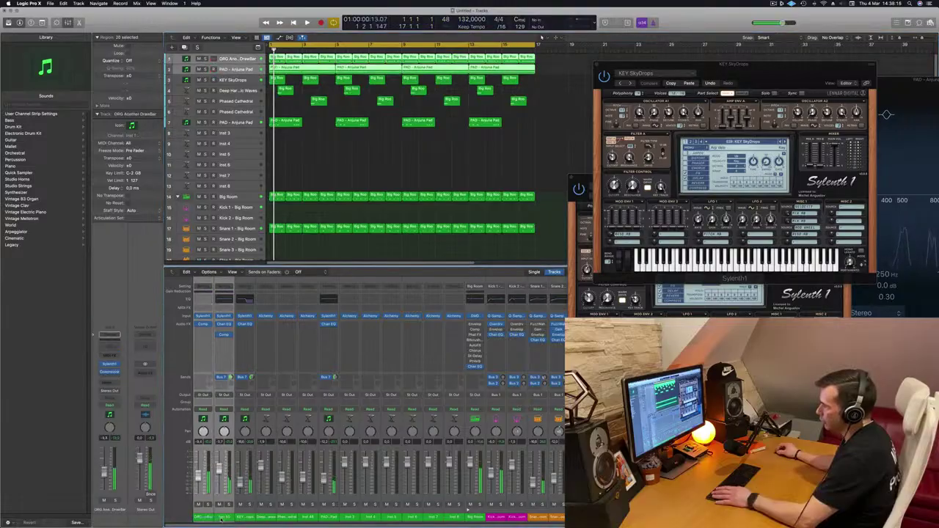
click(224, 394)
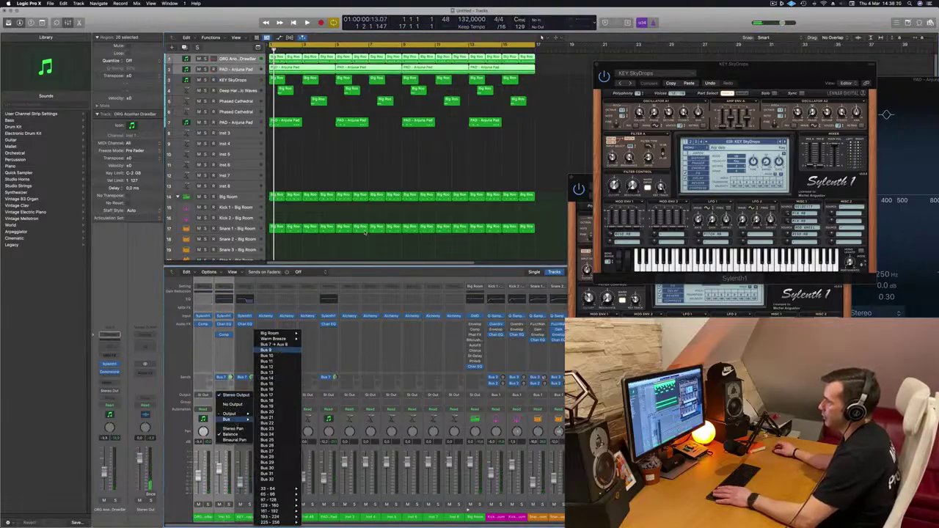
click(328, 297)
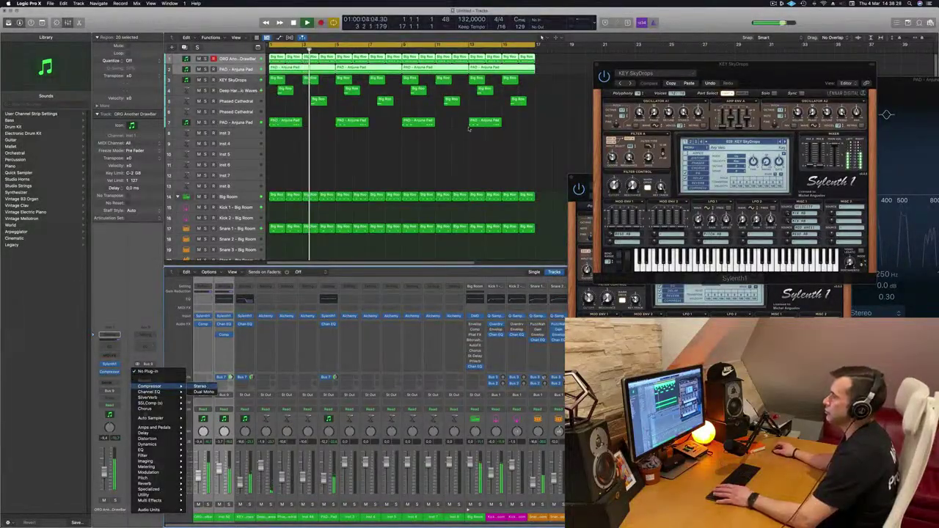
Step: Insert a stereo Compressor on the Aux 9 channel and set its circuit type to Classic VCA
click(205, 389)
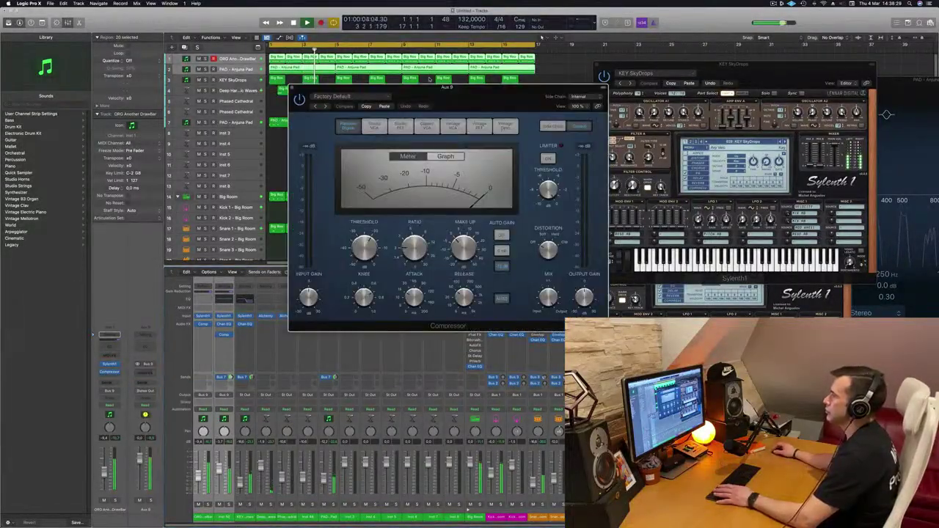
drag(457, 95, 454, 120)
key(space)
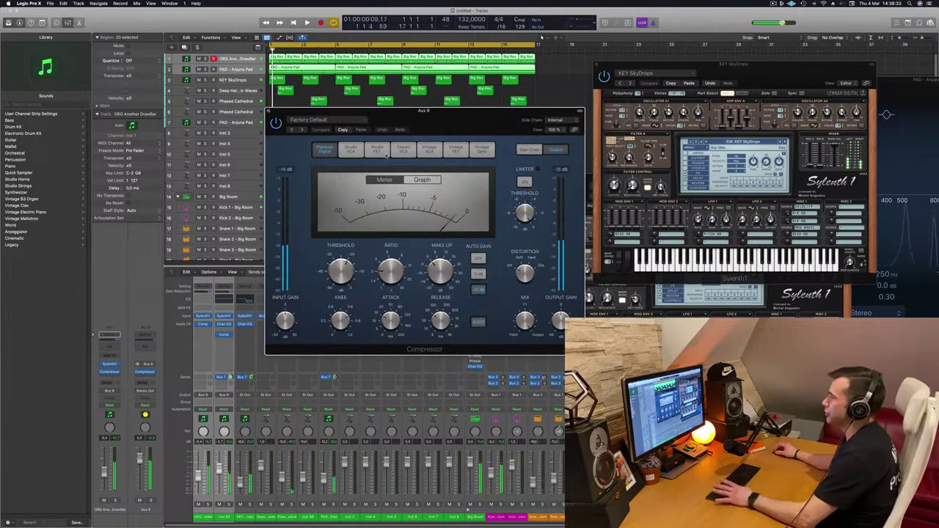
click(403, 149)
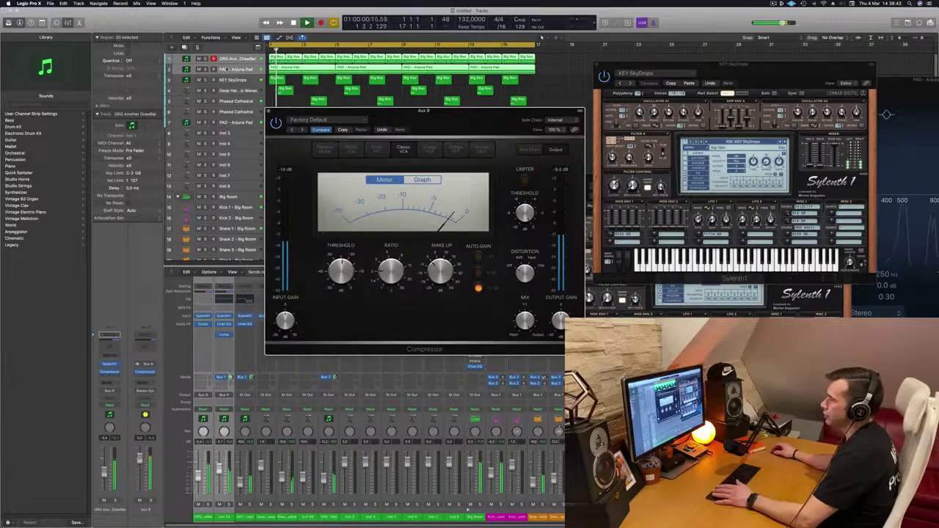
Step: Select the upper Anjuna Pad track, rebalance its volume during playback and move the Compressor window clear of the mixer strips
click(225, 69)
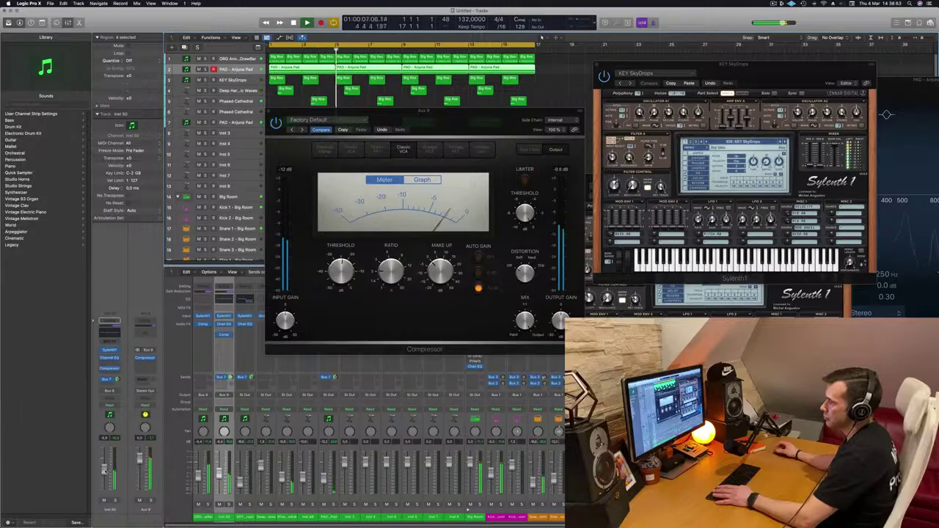
drag(414, 134, 552, 152)
key(space)
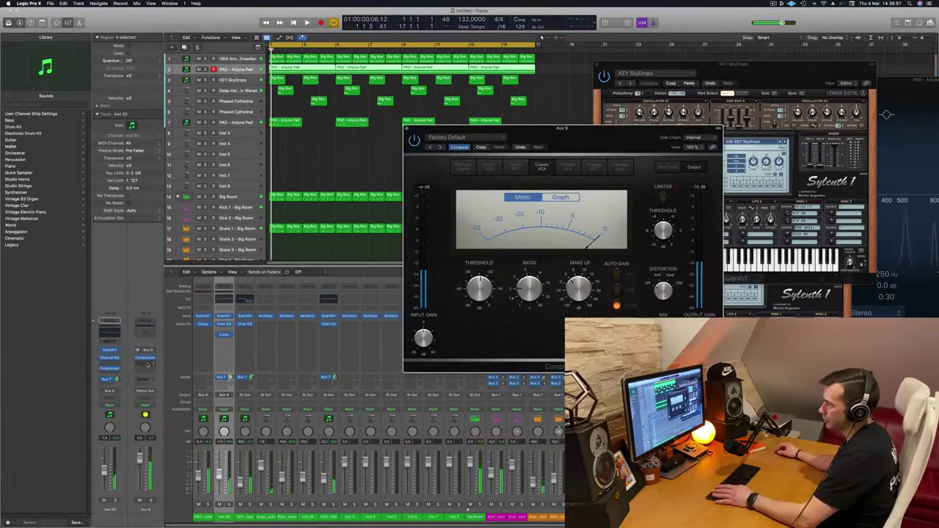
Step: Insert a second Compressor on Aux 9 and set its side chain source to Kick 1 - Big Room (Inst 9)
click(147, 363)
click(198, 378)
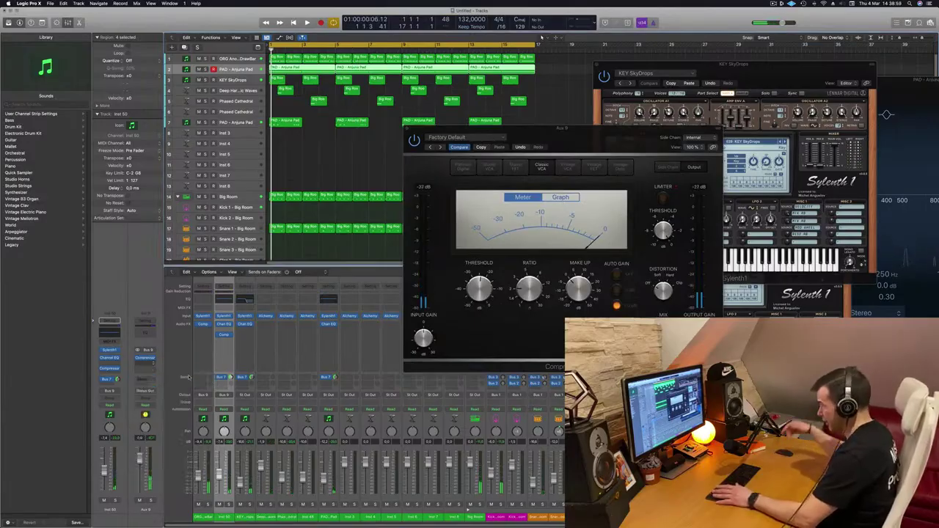
click(580, 97)
mouse_move(587, 117)
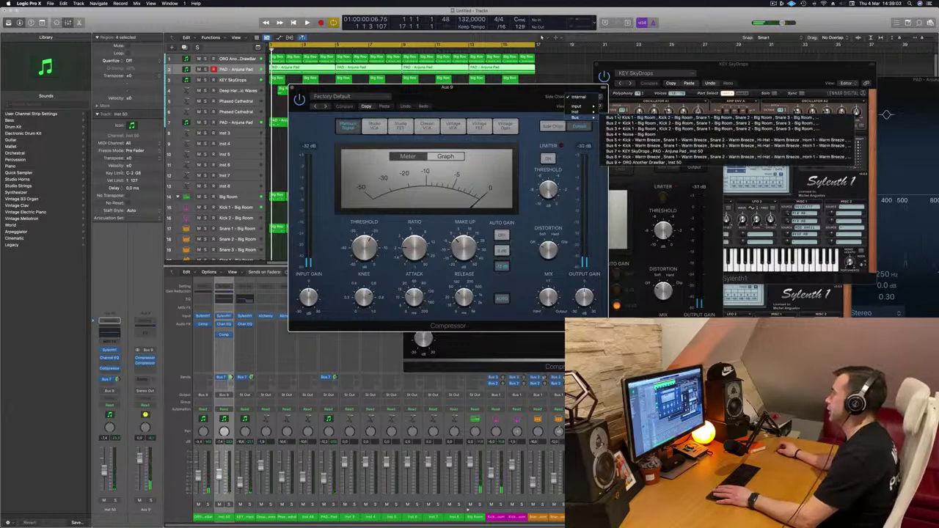
click(621, 117)
click(581, 97)
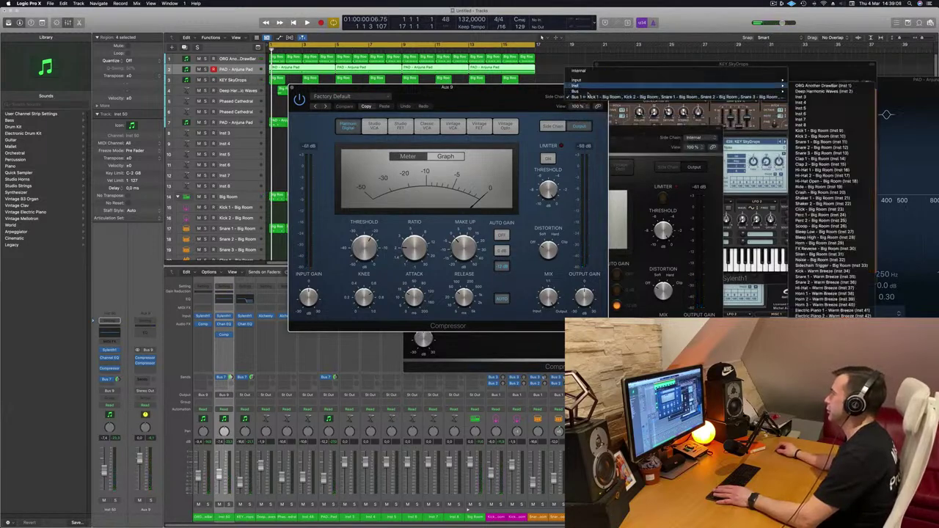
mouse_move(588, 94)
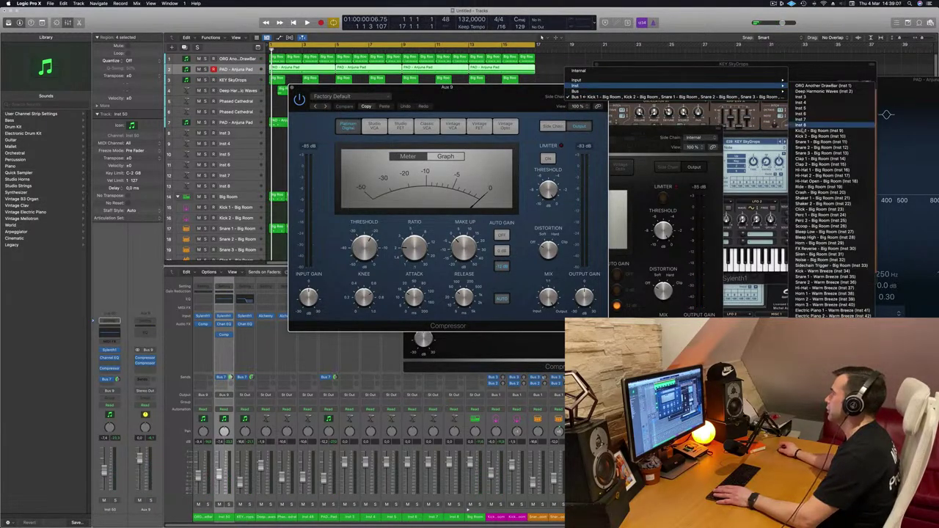
click(807, 130)
Step: Set the side-chained Compressor's ratio to 3.1:1 during playback, adjust its threshold and close its window
key(space)
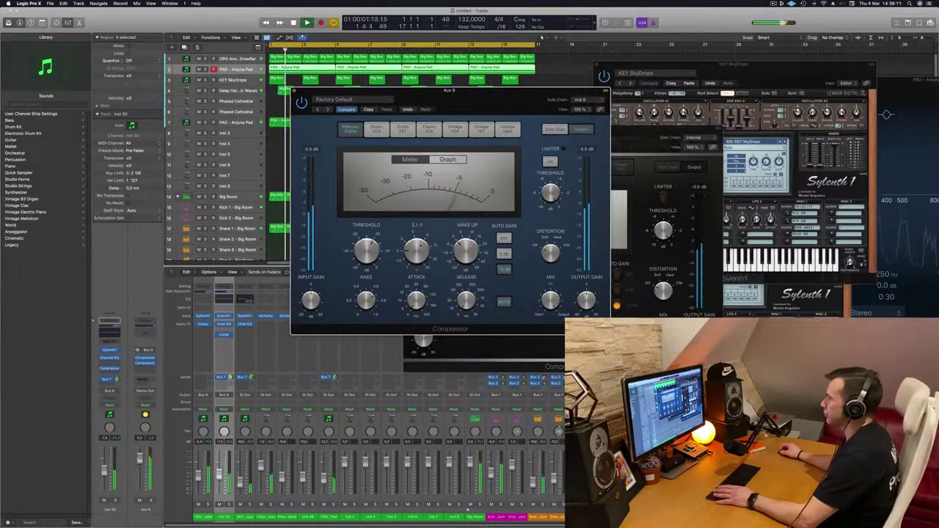
drag(421, 243, 421, 231)
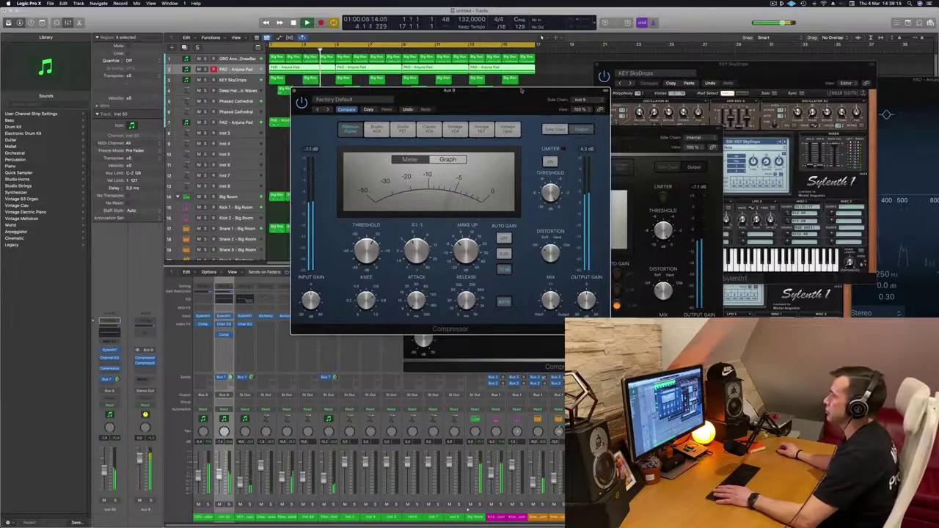
drag(411, 91, 448, 101)
key(space)
key(space)
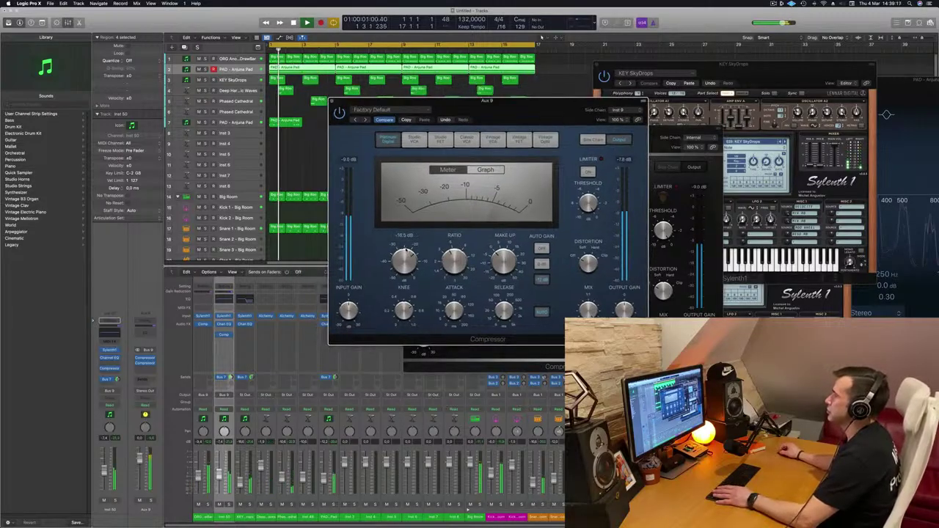
click(332, 101)
Step: Replay from the start, muting and unmuting the upper Anjuna Pad track to compare the mix with and without it
key(Return)
key(ctrl+m)
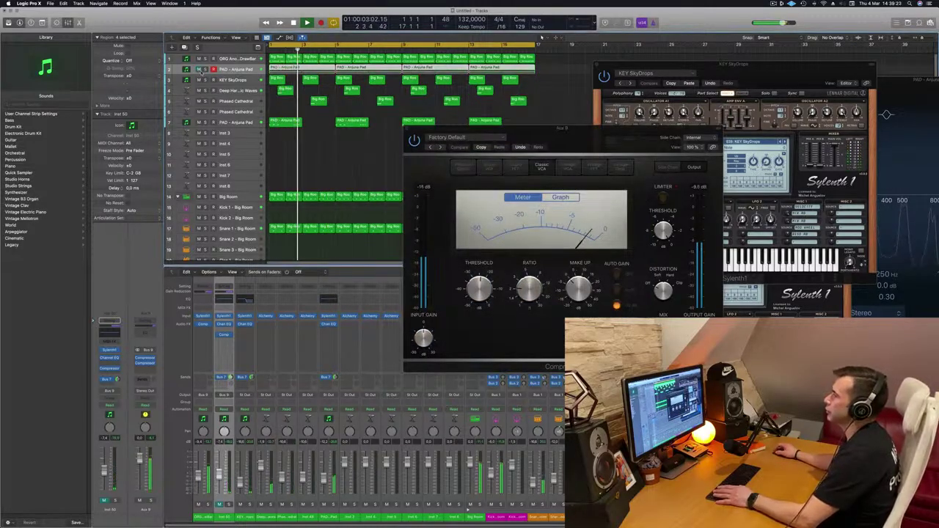
key(ctrl+m)
key(Return)
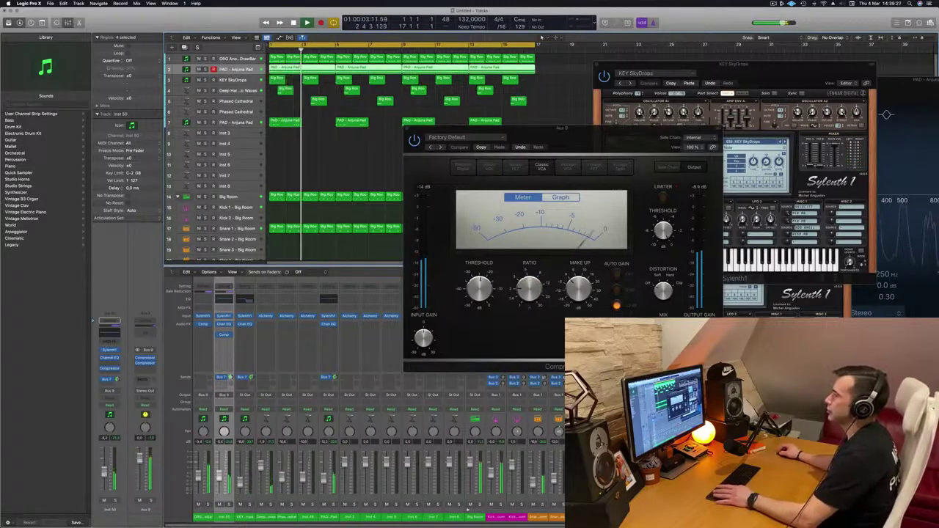
Step: Close the Classic VCA Compressor and the KEY SkyDrops and Inst 50 Sylenth1 windows, and select the lower Anjuna Pad track
click(578, 138)
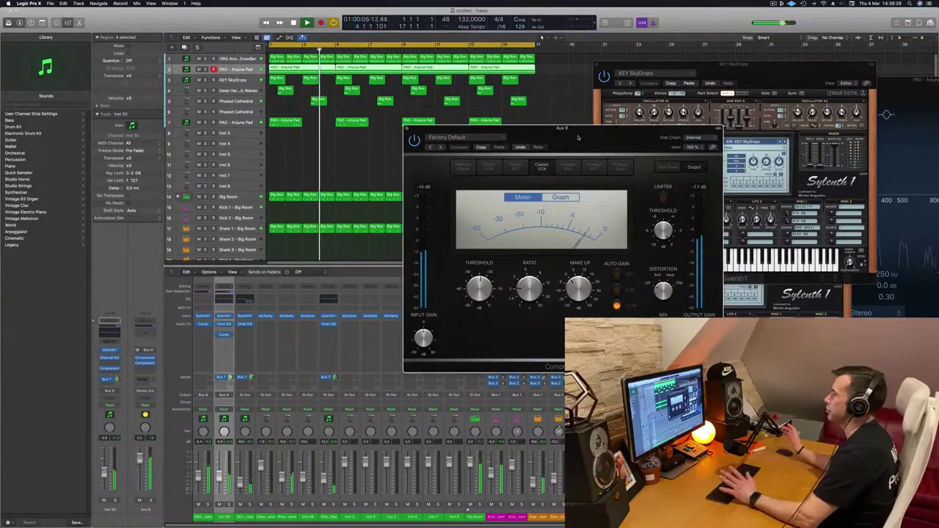
drag(579, 137, 512, 153)
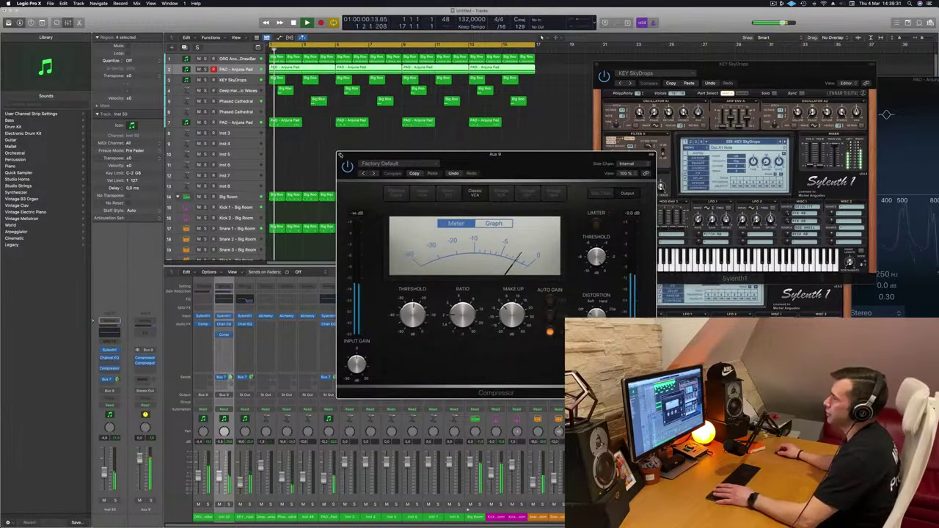
click(338, 152)
click(253, 123)
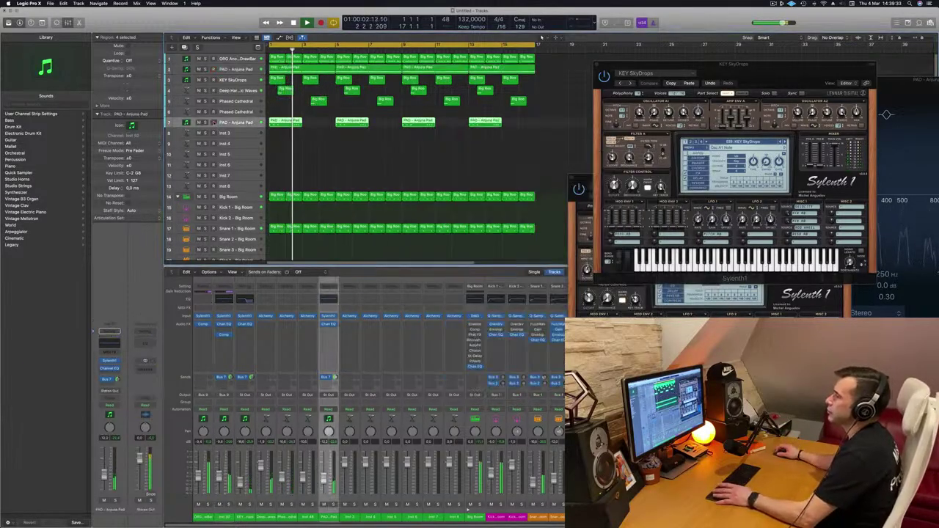
key(space)
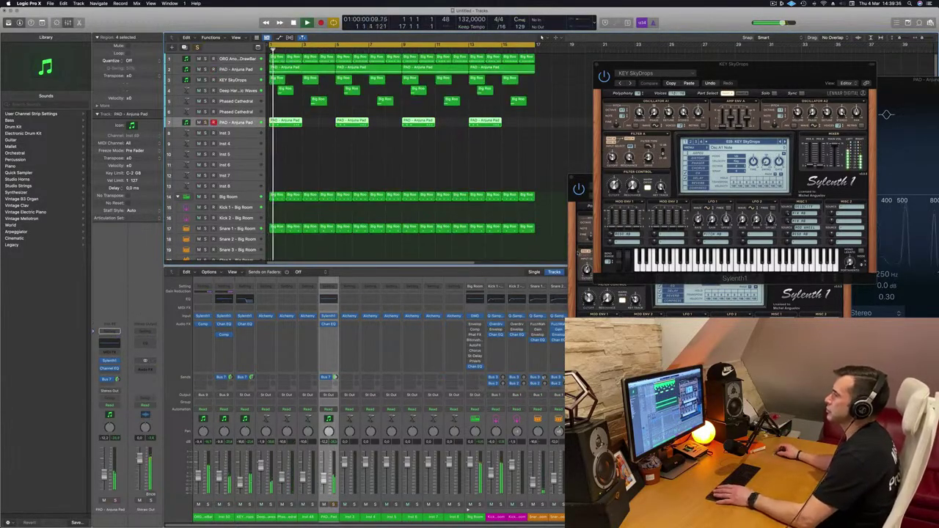
drag(801, 89, 641, 241)
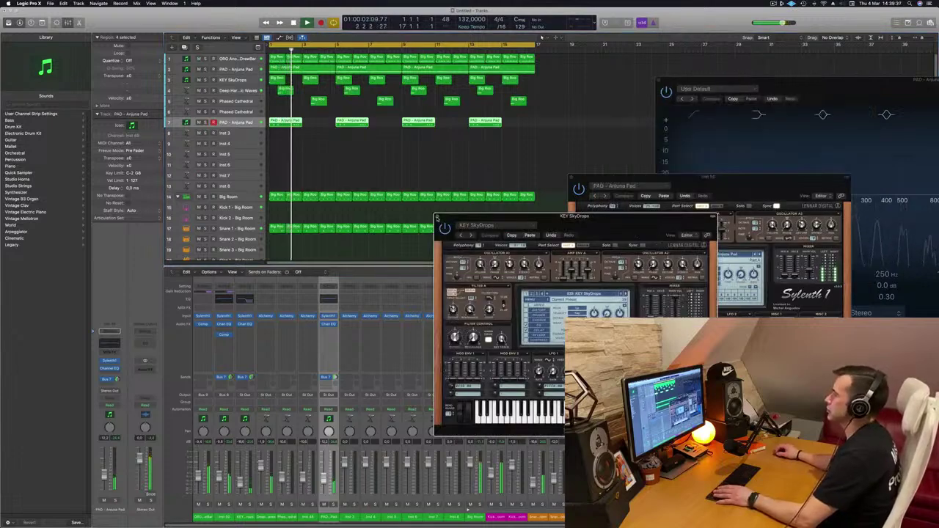
click(439, 218)
drag(569, 178, 336, 206)
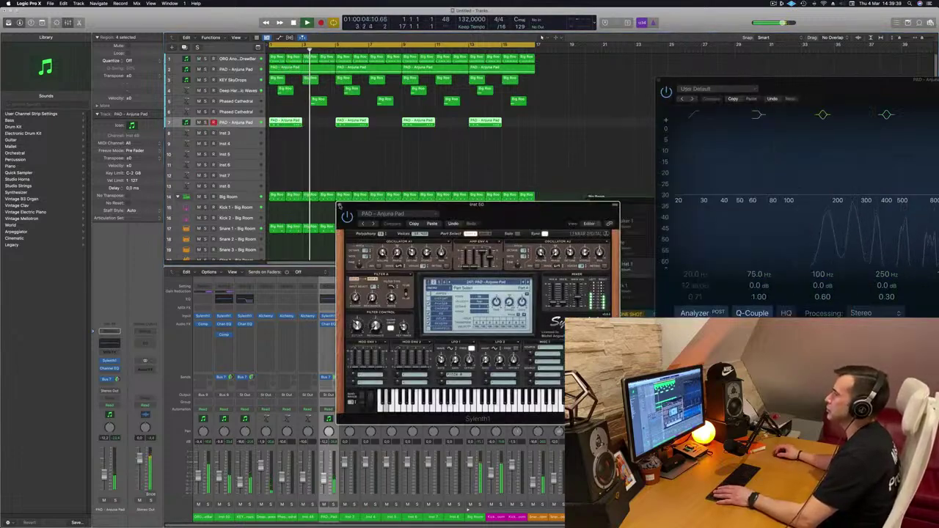
click(341, 205)
Step: Open the ORG track's Sylenth1, adjust its filter control cutoff slightly during playback and close it
click(234, 61)
key(Return)
click(109, 360)
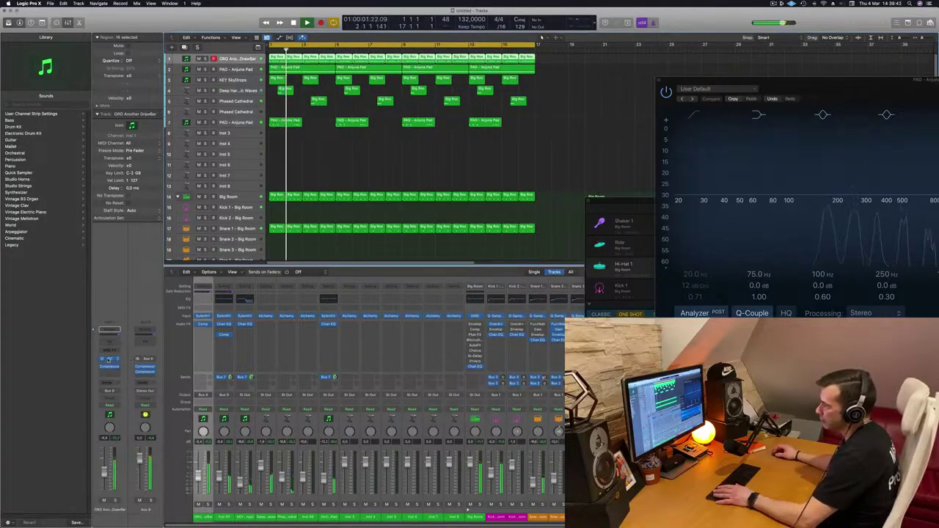
mouse_move(394, 244)
mouse_down()
mouse_move(396, 234)
mouse_move(395, 242)
mouse_up()
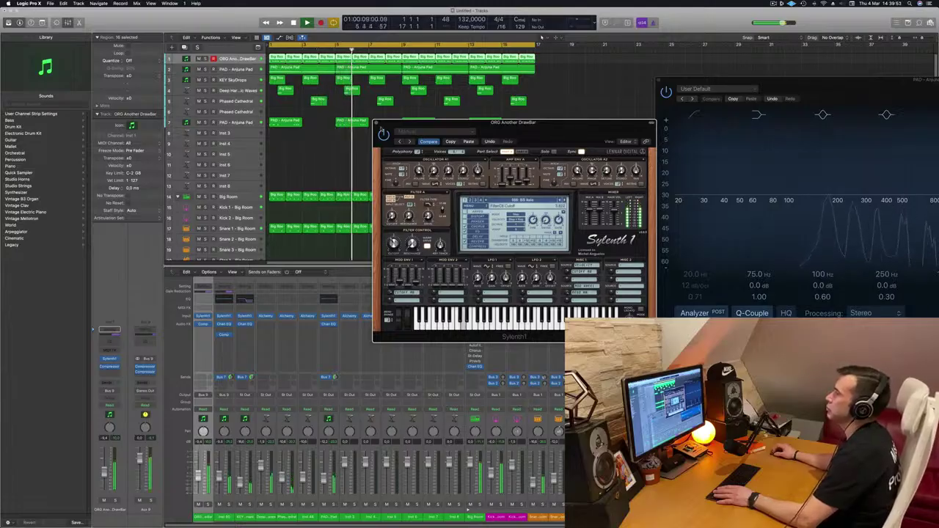
click(378, 123)
Step: Open the lower Anjuna Pad track's Sylenth1, adjust the attack of amp envelope A and move the window below the tracks
click(235, 123)
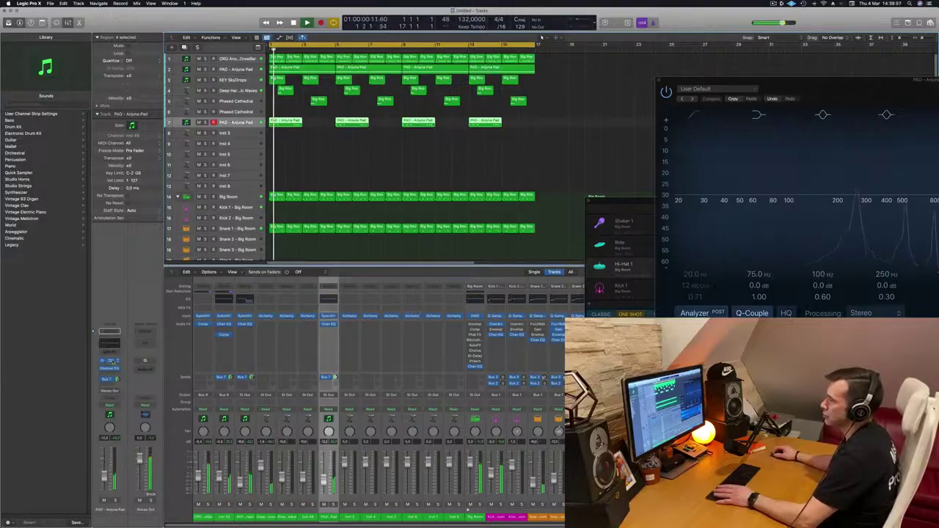
click(109, 361)
drag(464, 188, 361, 184)
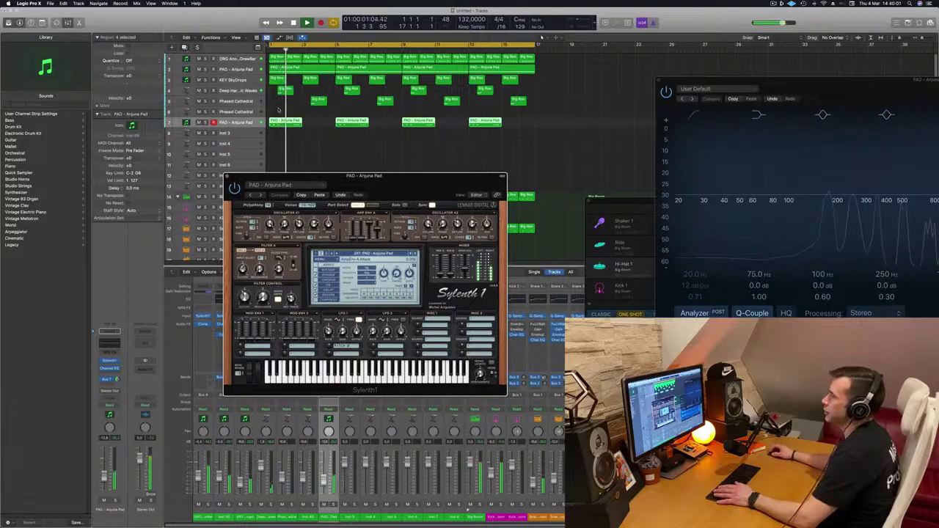
Step: Duplicate the lower Anjuna Pad track with its settings and copy its four regions onto the duplicate at the same bars
key(super+d)
drag(540, 138, 550, 123)
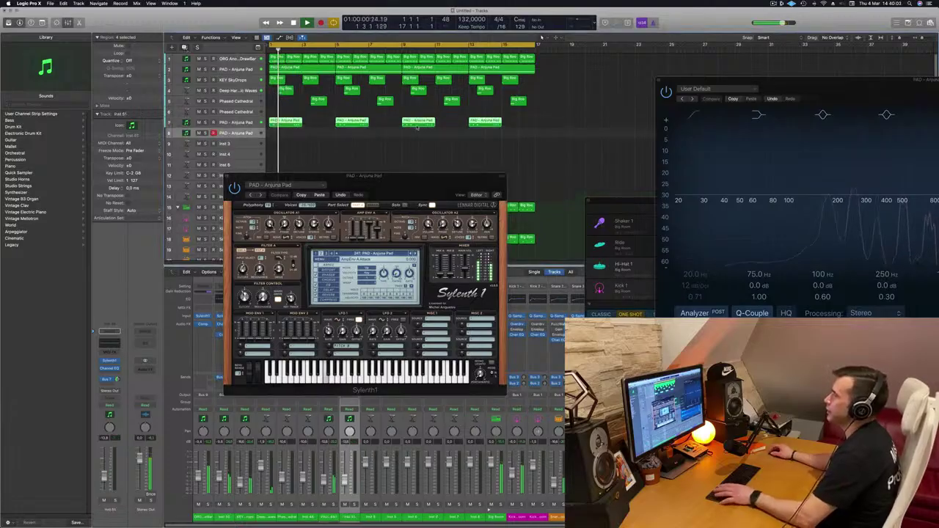
mouse_move(289, 123)
mouse_down()
mouse_move(288, 133)
mouse_move(244, 129)
mouse_move(283, 122)
mouse_up()
key(space)
key(space)
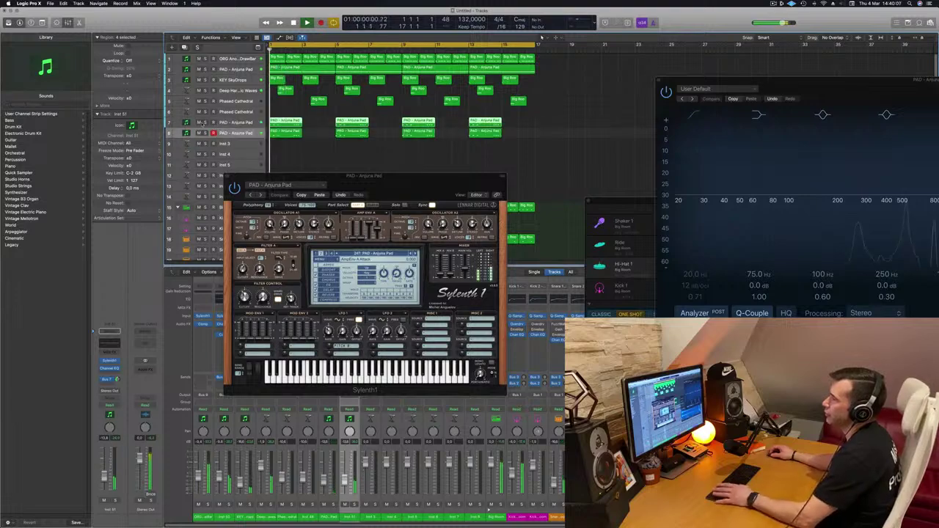
Step: Mute the original lower pad track and load the LEAD - Basic Super Saw preset in the duplicate track's Sylenth1
drag(384, 182, 372, 182)
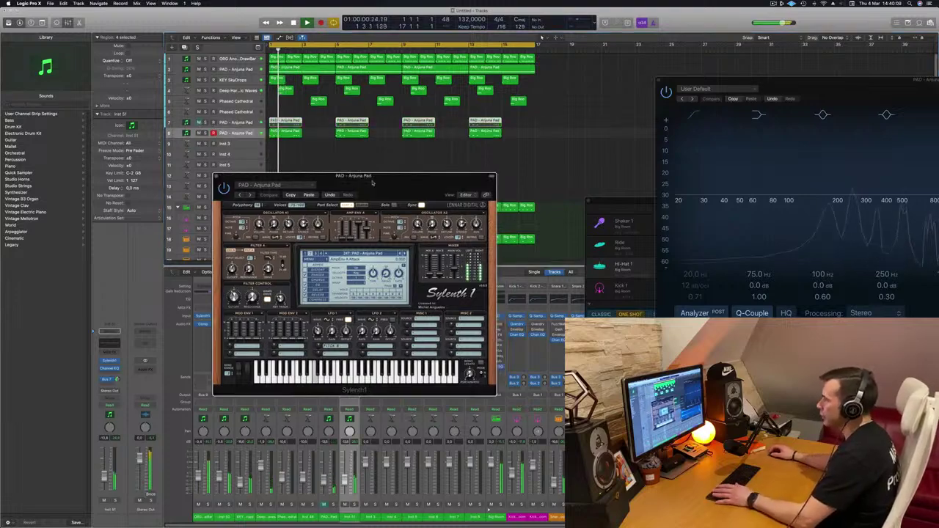
click(111, 361)
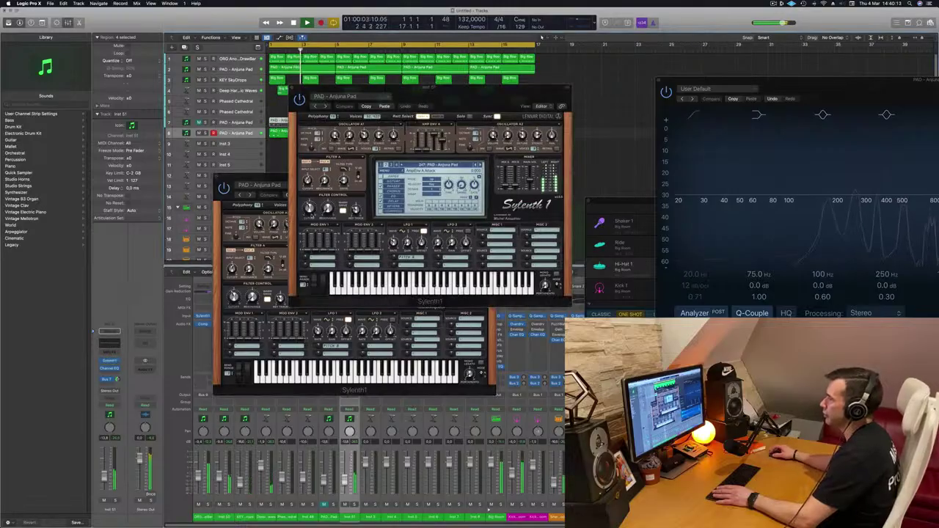
drag(473, 88, 440, 131)
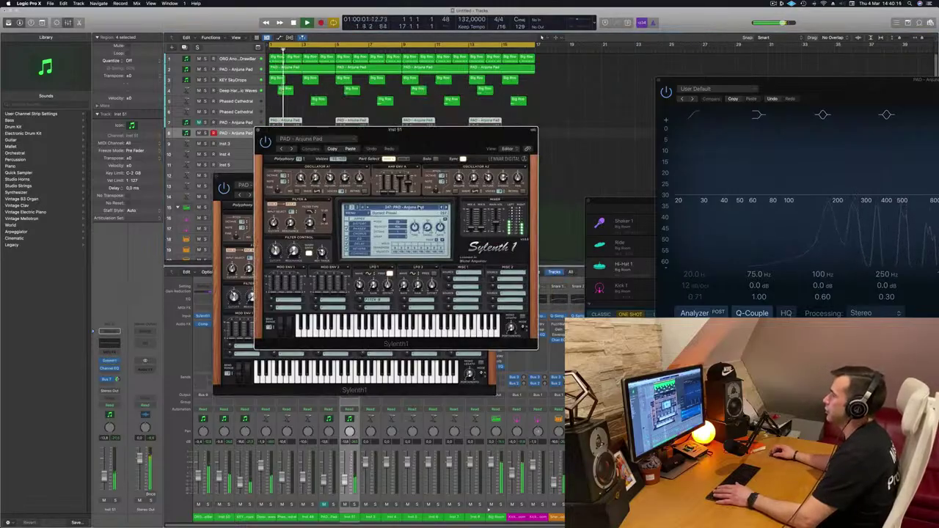
click(402, 207)
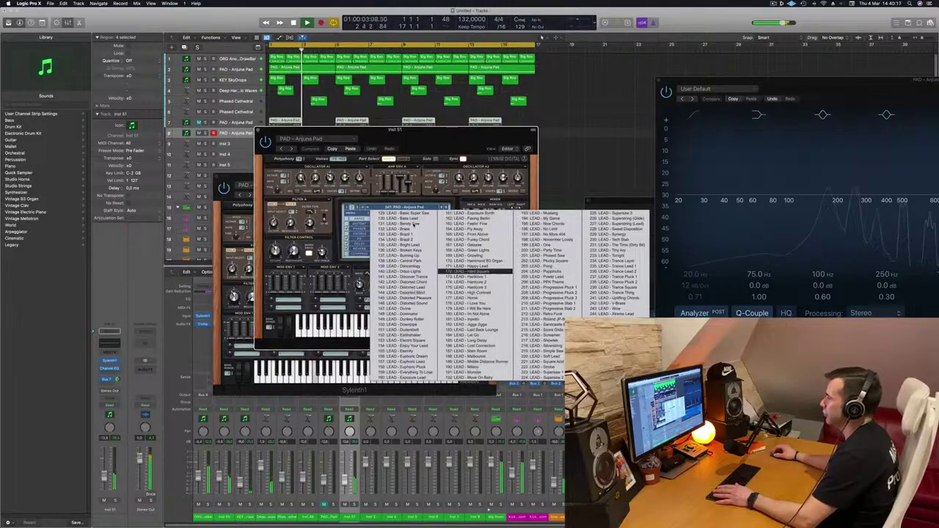
drag(418, 145, 591, 104)
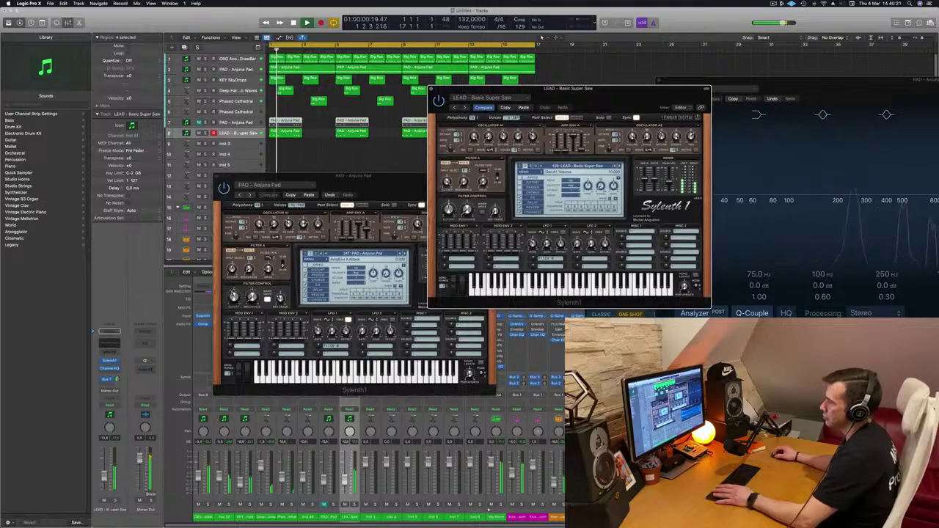
Step: Audition the successive Sylenth1 lead presets up to LEAD - Central Park during playback and lower the lead track's volume slightly
key(Return)
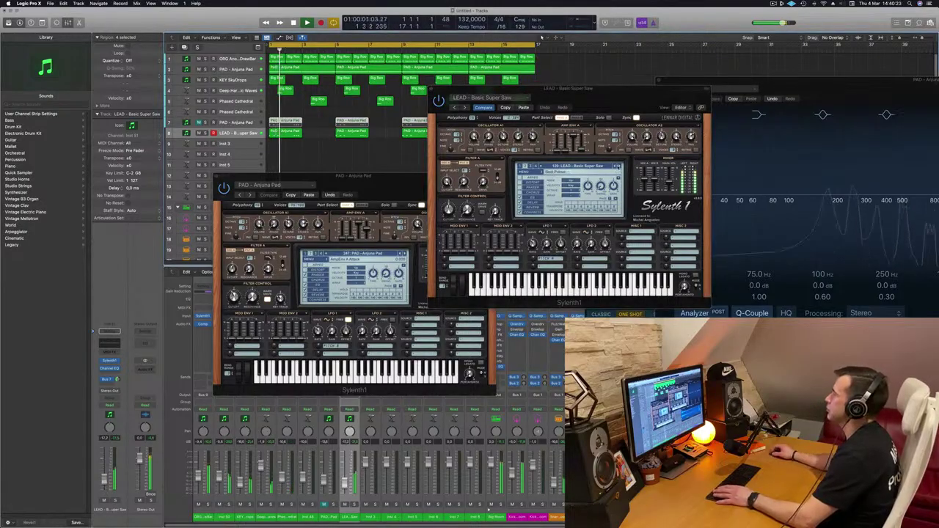
click(618, 167)
click(619, 166)
click(618, 167)
click(619, 167)
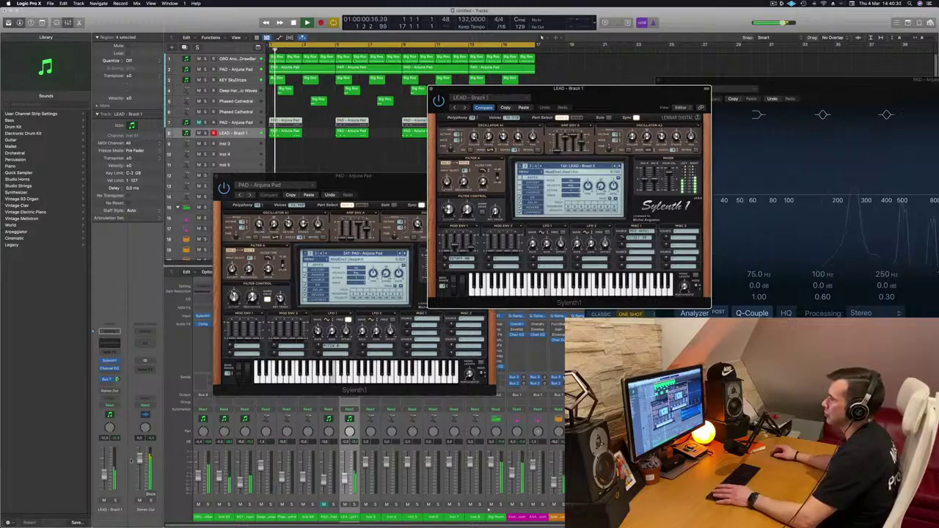
click(658, 169)
click(618, 166)
click(619, 167)
click(618, 166)
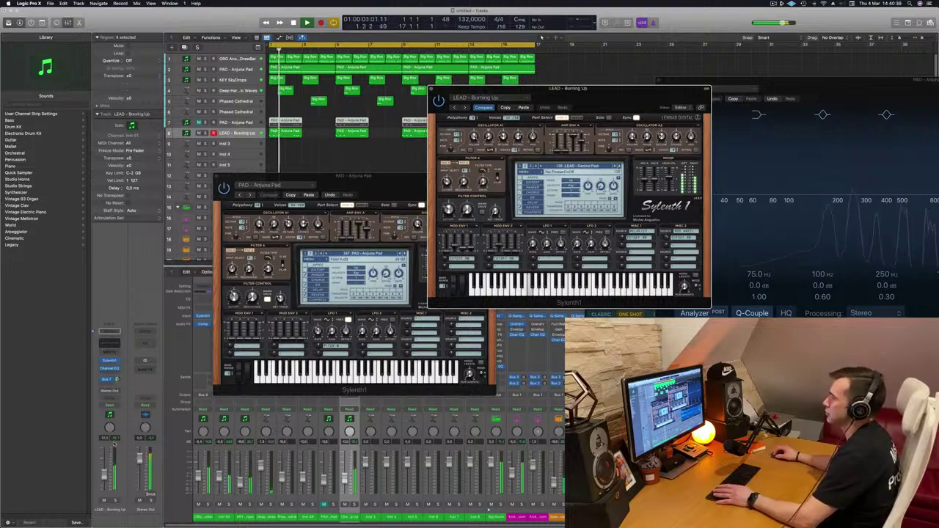
drag(104, 477, 103, 481)
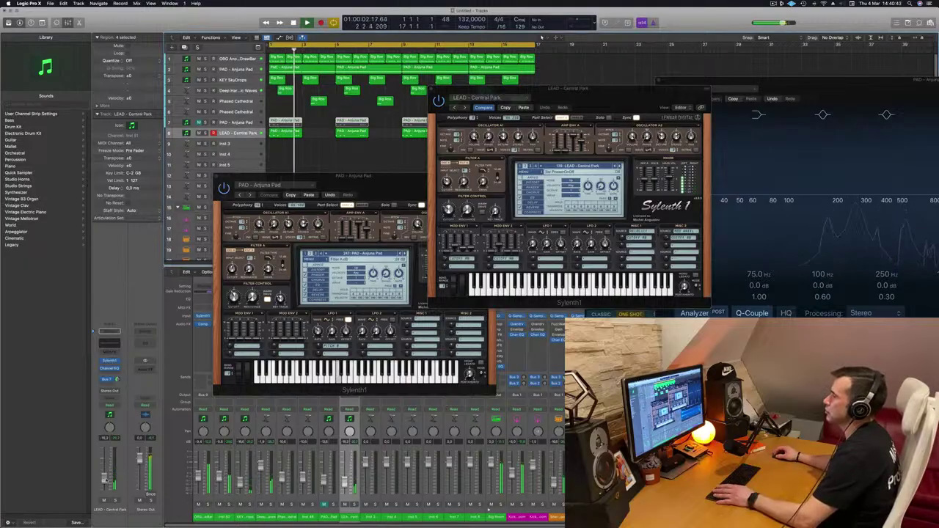
Step: Restart playback from the beginning, advance through the lead presets until LEAD - Divine is loaded, and stop playback
key(Return)
click(619, 166)
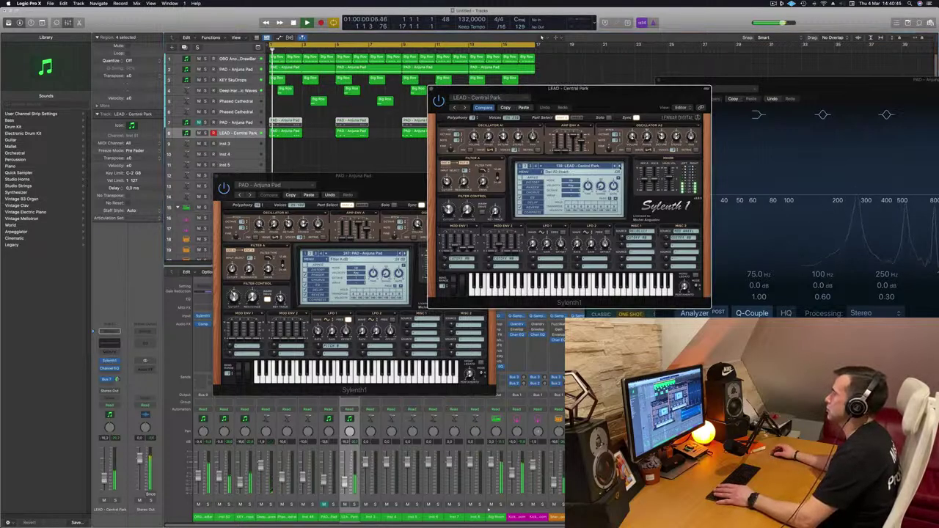
key(])
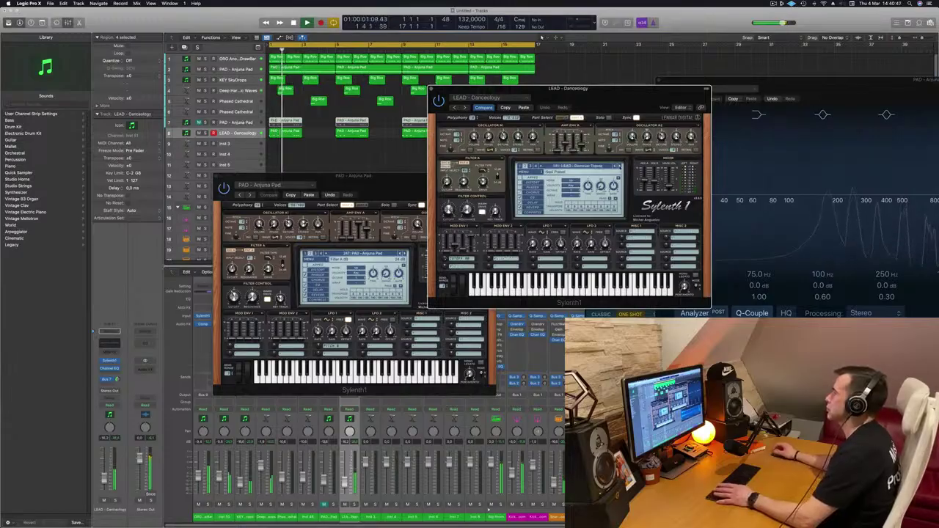
key(])
key(])
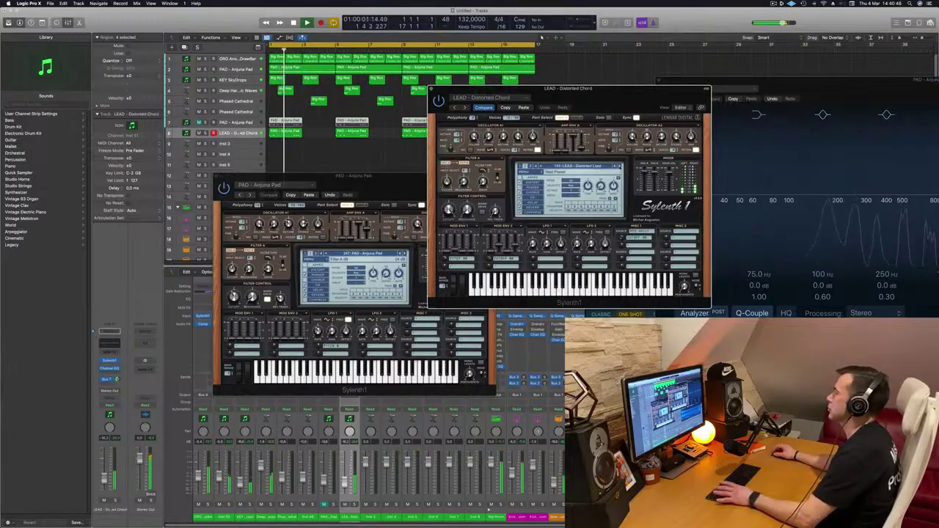
key(])
key(])
click(619, 166)
key(space)
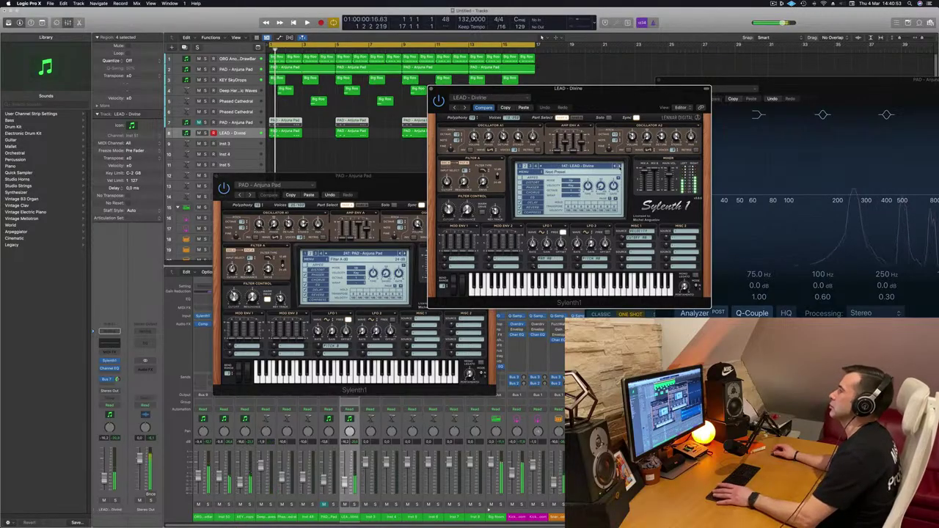
Step: Close the Sylenth1 windows of the LEAD - Divine track and the muted Anjuna Pad track
drag(622, 94, 653, 108)
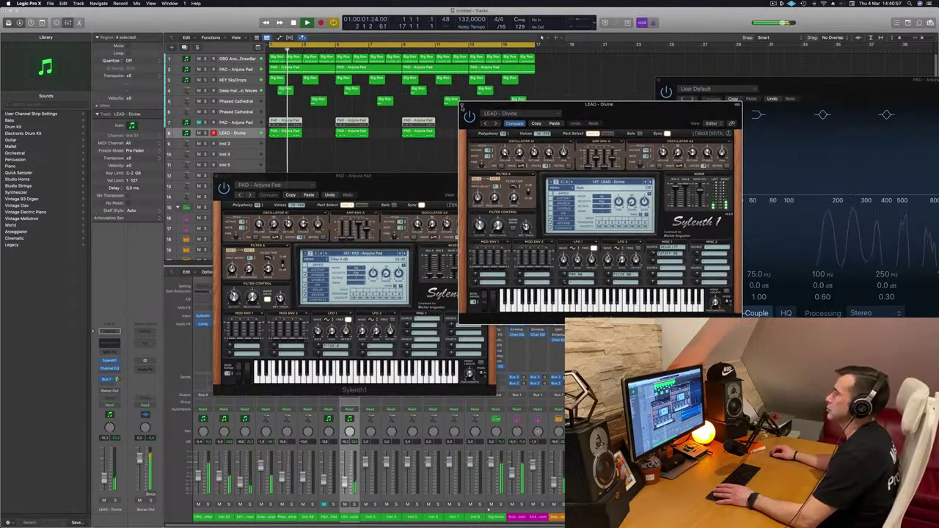
click(462, 106)
drag(373, 177, 694, 147)
click(535, 147)
Step: Examine the whole 16-bar arrangement and the Big Room drum kit tracks below the snares during playback
key(super+Left)
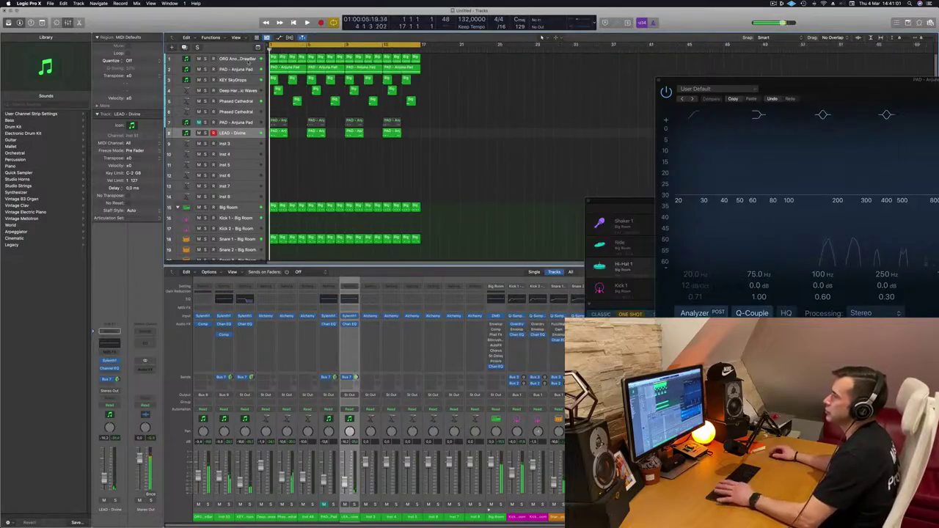
key(super+Right)
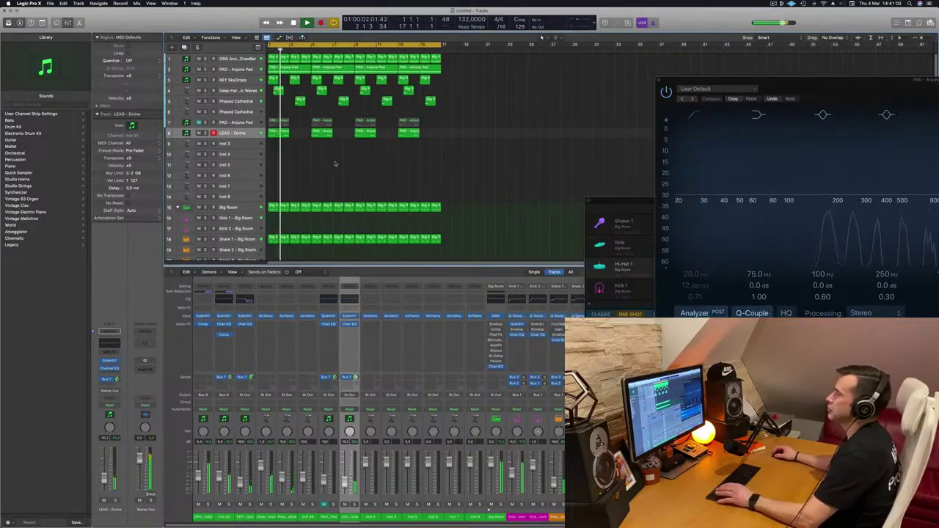
scroll(344, 176, down, 10)
key(super+Up)
key(super+Up)
key(super+Up)
key(super+Up)
scroll(327, 184, down, 4)
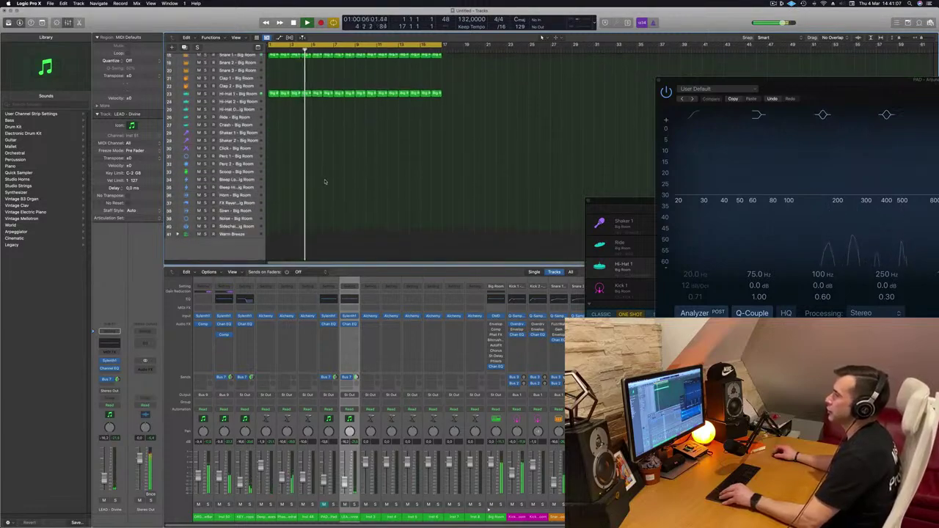
Step: Expand the Warm Breeze drum stack and replace its kit with Roland TR-909 from the library
click(178, 235)
scroll(339, 179, down, 2)
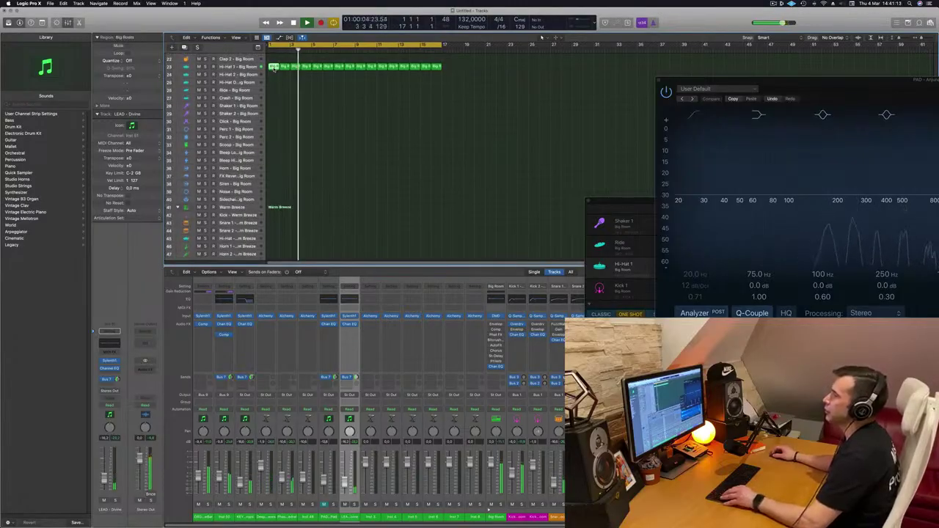
scroll(296, 159, down, 3)
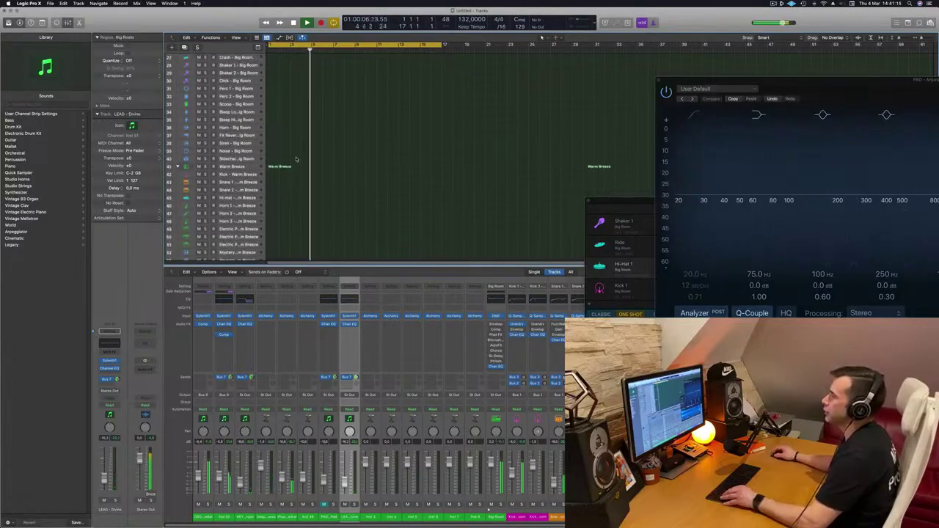
scroll(297, 159, down, 1)
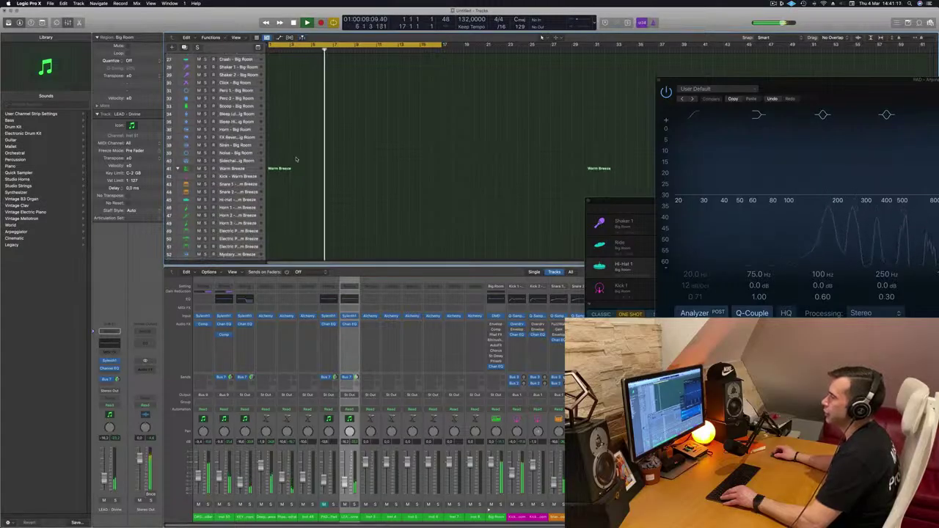
click(232, 167)
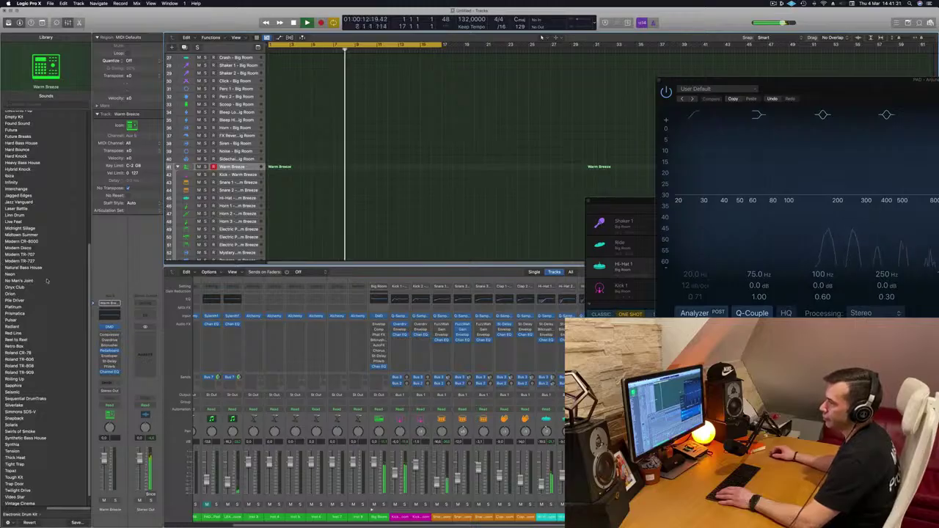
scroll(61, 260, up, 1)
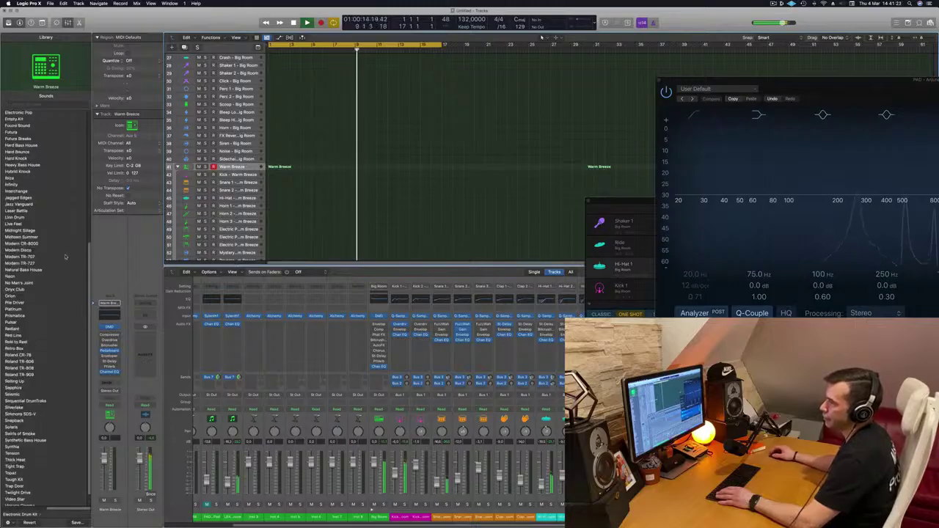
scroll(56, 255, down, 2)
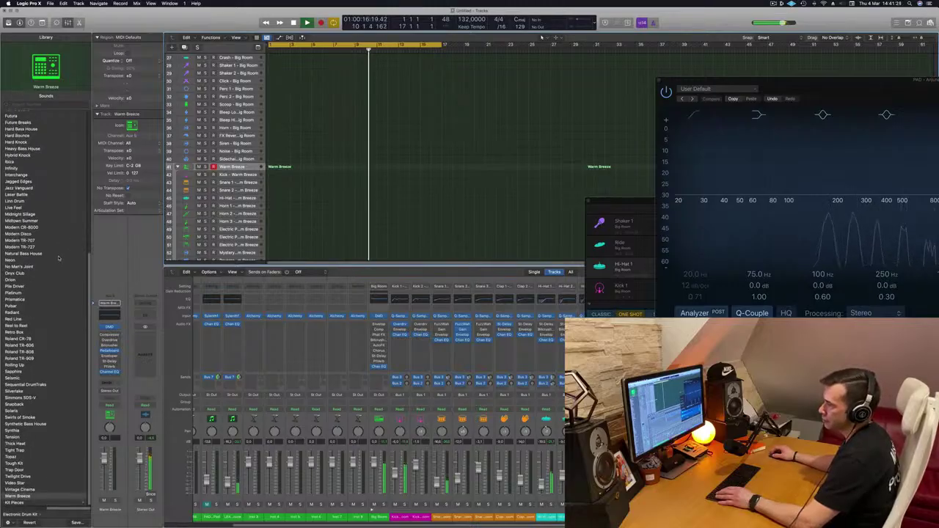
click(26, 359)
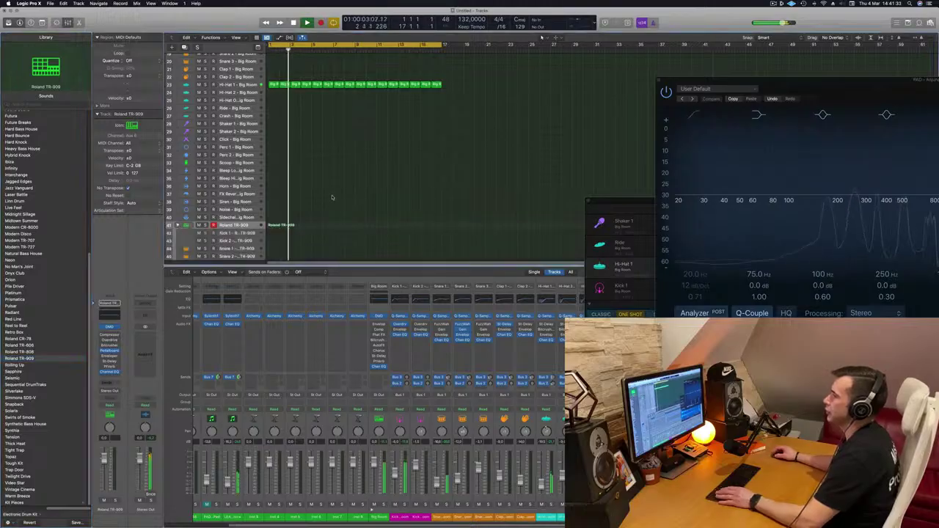
Step: Move the first Hi-Hat 1 Big Room region to the first TR-909 closed hi-hat track and duplicate its notes into a full bar of sixteenths
drag(273, 86, 271, 229)
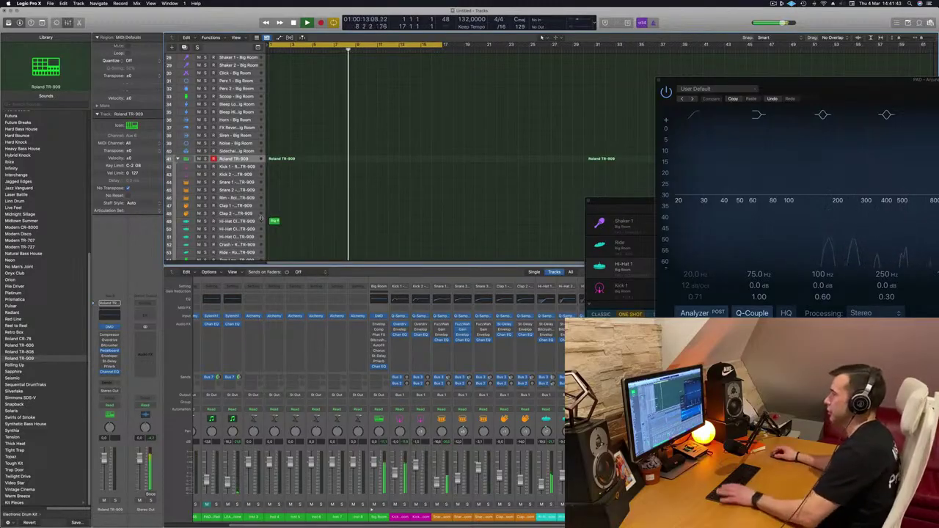
double_click(274, 220)
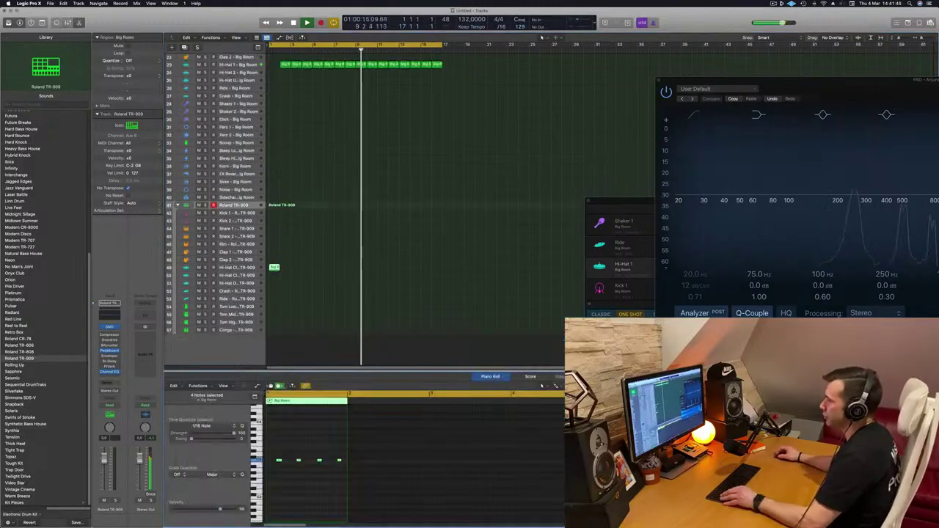
key(space)
drag(285, 451, 415, 461)
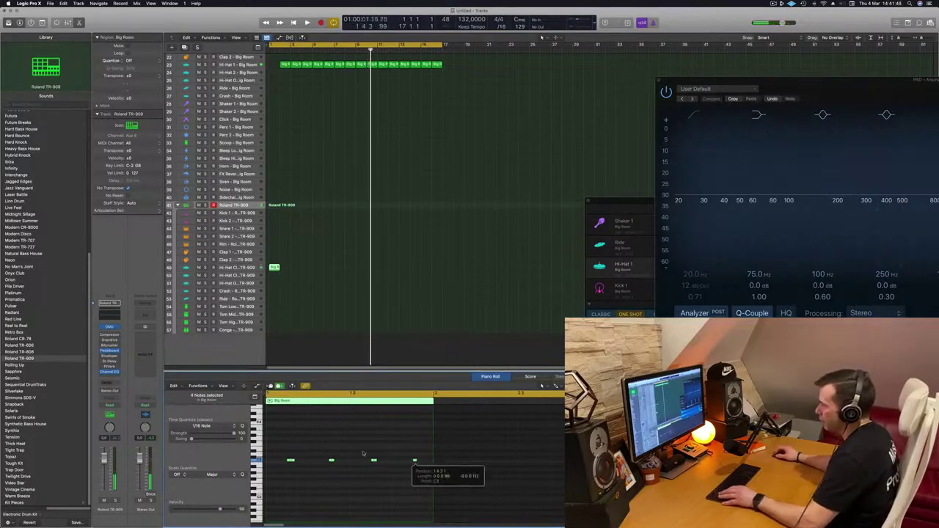
drag(287, 461, 307, 466)
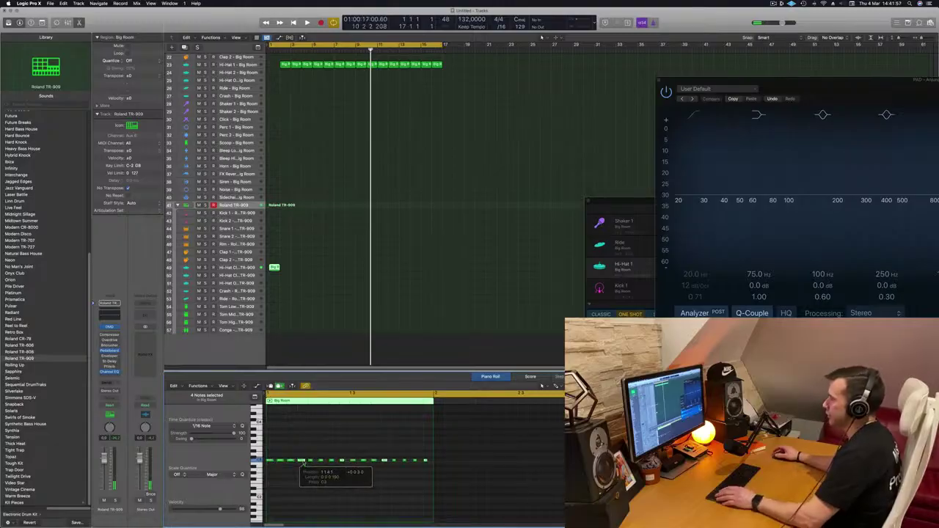
key(space)
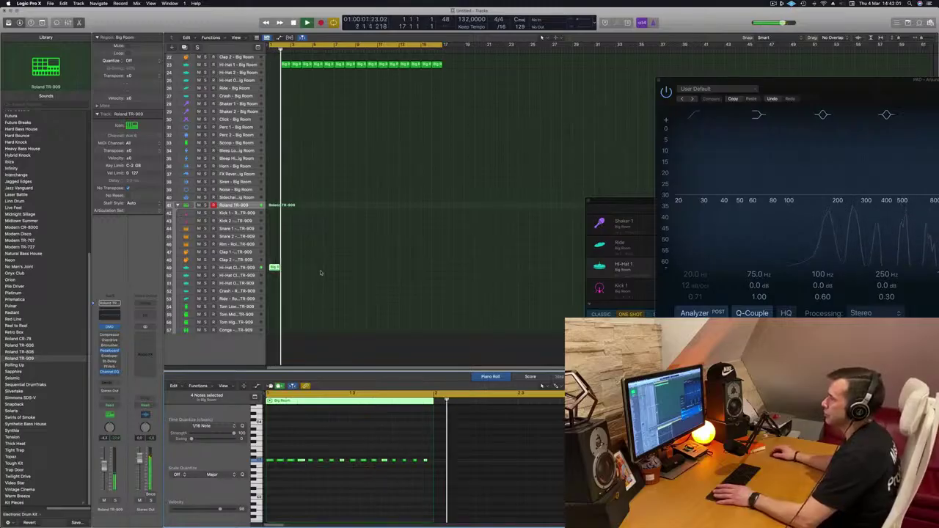
Step: Repeat the TR-909 closed hi-hat region through bar 16 and copy its first region to the Tom High track
drag(277, 268, 294, 273)
shift+click(274, 269)
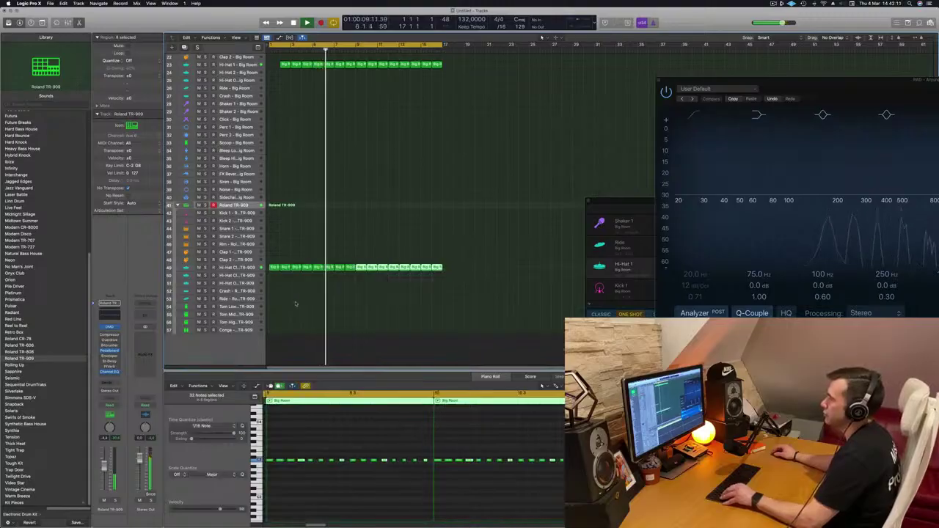
click(273, 268)
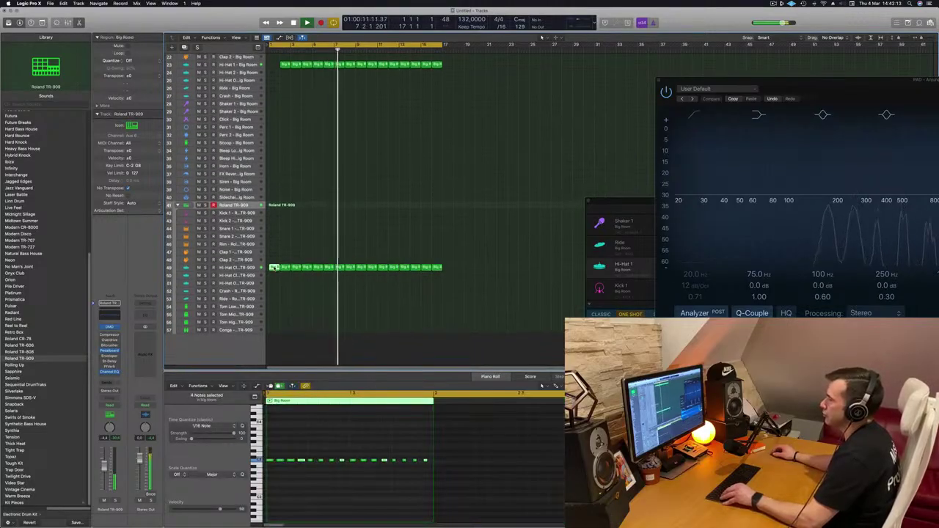
drag(273, 268, 275, 323)
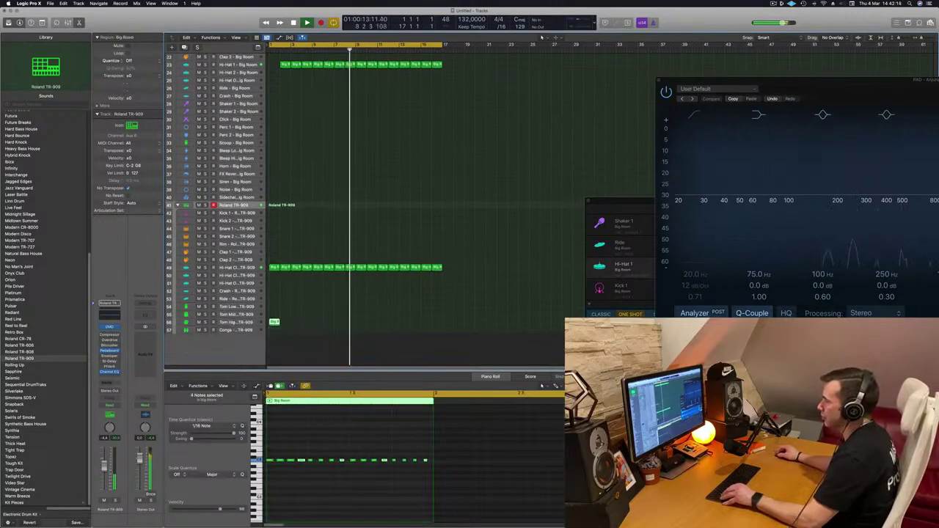
Step: Delete all notes in the Tom High region except those on the 14th and 16th sixteenths
drag(267, 456, 390, 471)
key(Delete)
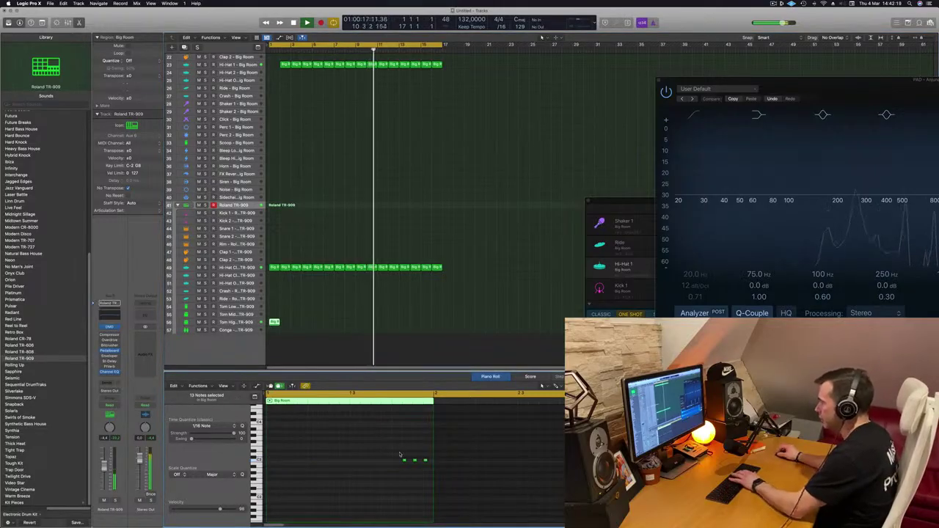
click(415, 460)
key(Delete)
Step: Transpose the two remaining tom notes, move their region to the Tom Low track and play it back
drag(307, 311, 258, 335)
click(275, 321)
key(space)
drag(378, 444, 435, 481)
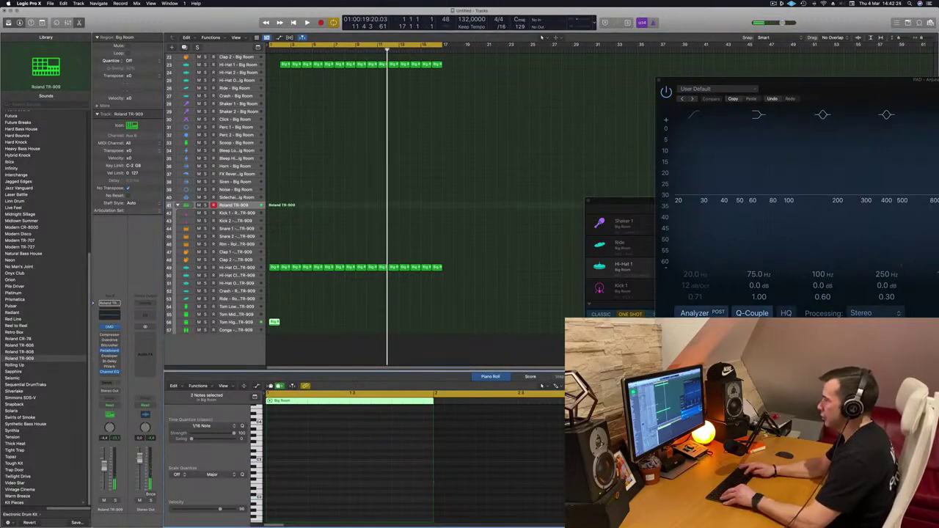
drag(274, 322, 274, 307)
key(space)
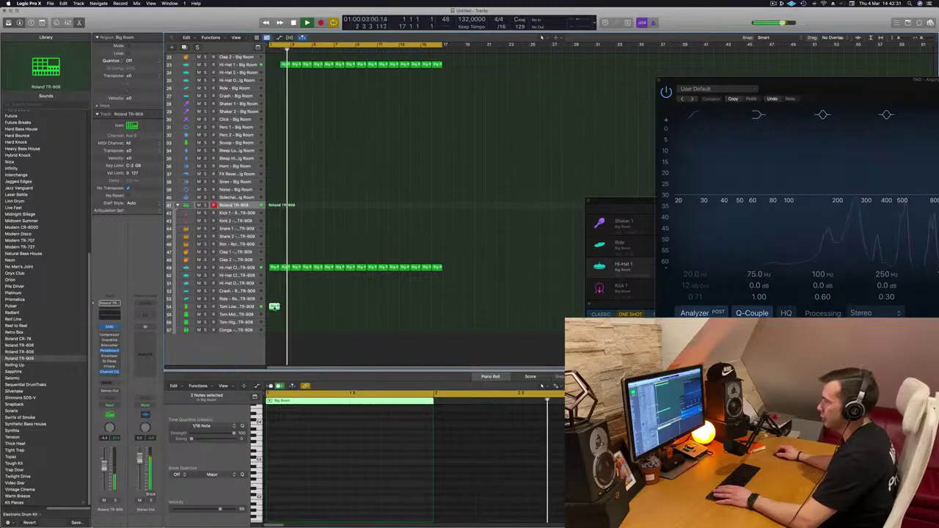
key(p)
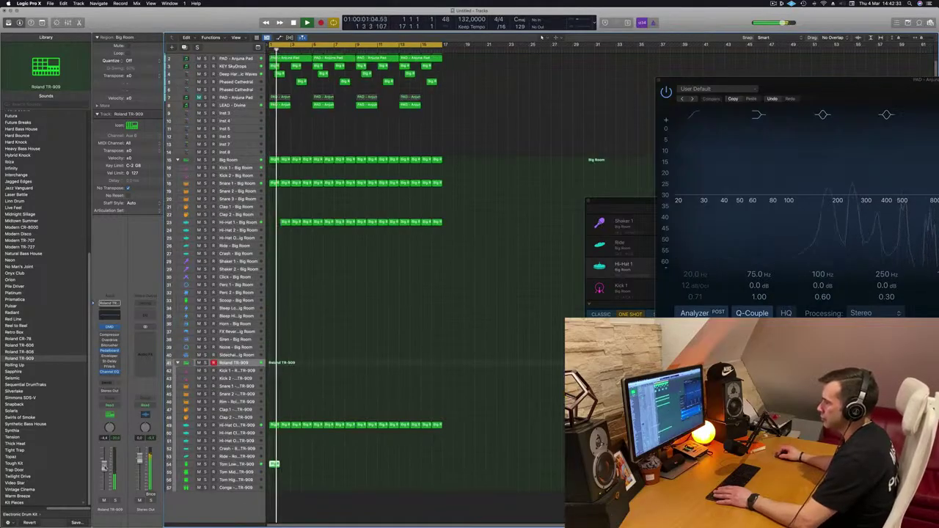
Step: Look at the Roland TR-909 kit's Drum Machine Designer window, close it and select the Tom Low track
click(241, 464)
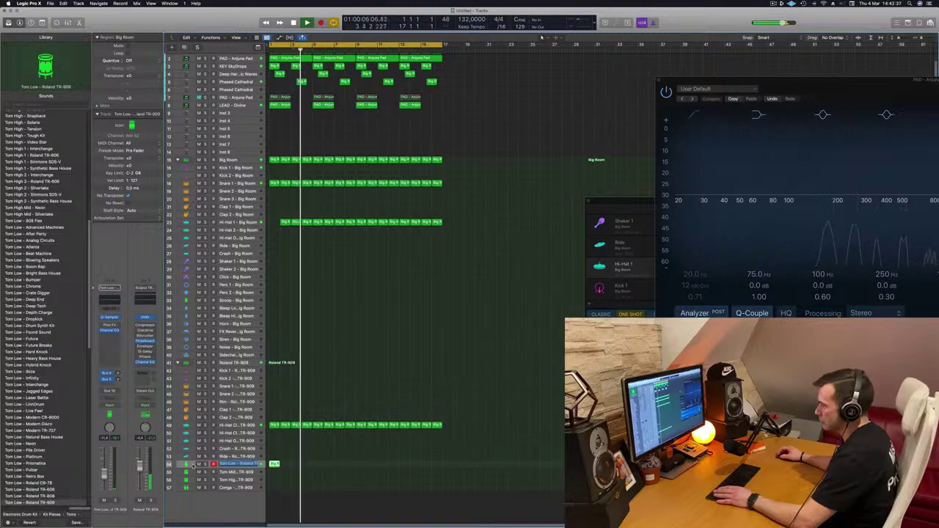
double_click(193, 465)
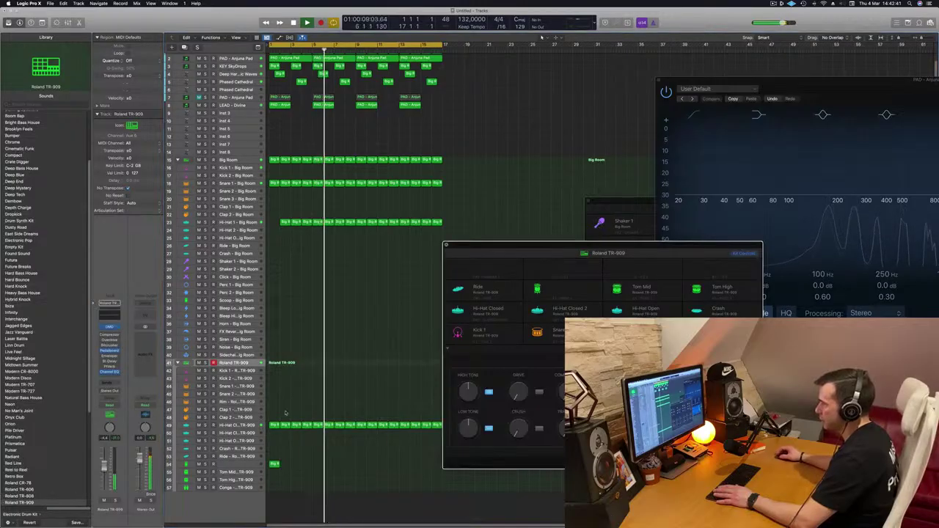
key(super+w)
key(space)
click(227, 465)
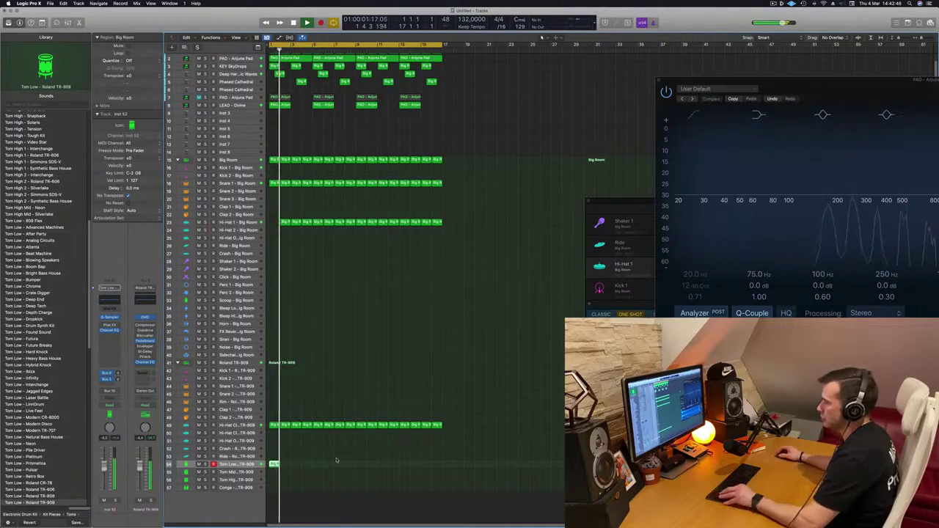
Step: Shift both Tom Low notes two sixteenths earlier, and place the second one on the bar's 15th sixteenth
key(super+Right)
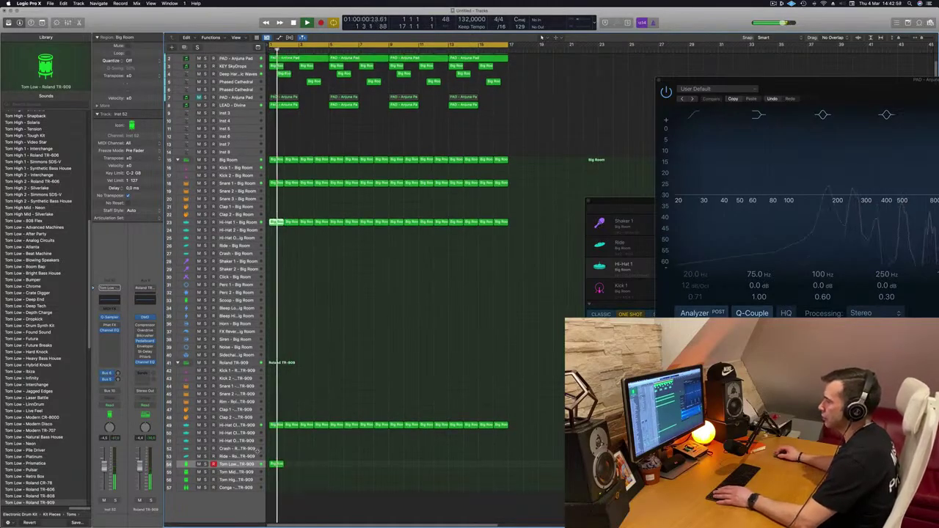
double_click(277, 464)
drag(387, 439, 452, 491)
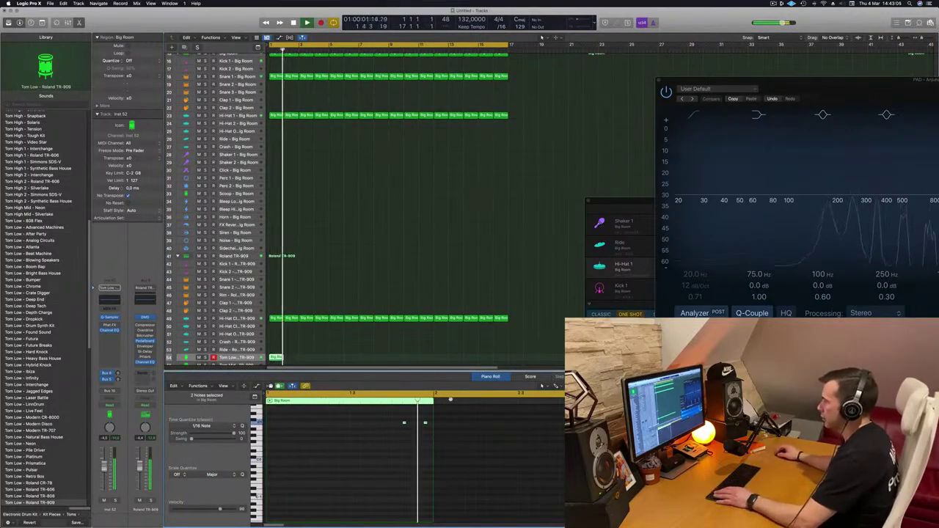
drag(361, 423, 434, 431)
key(alt+Left)
key(alt+Left)
key(alt+Left)
key(alt+Right)
key(space)
key(space)
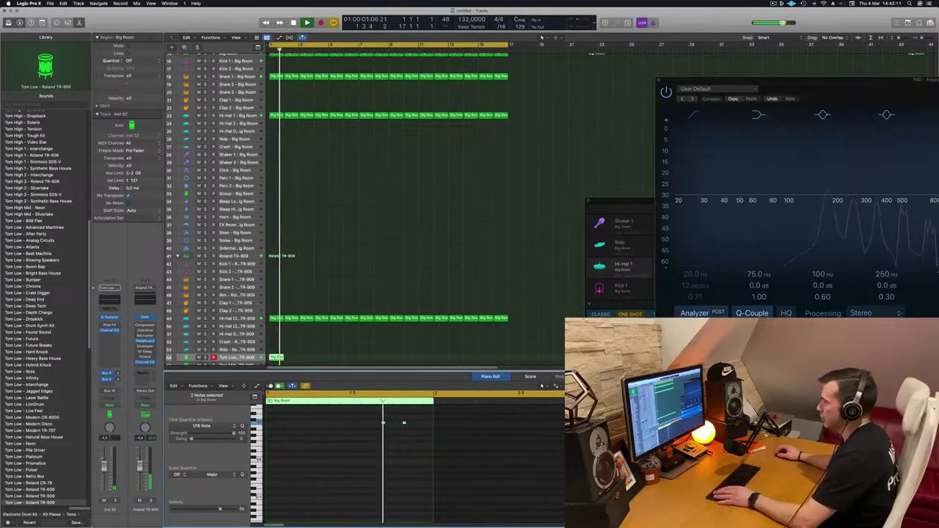
drag(404, 422, 415, 422)
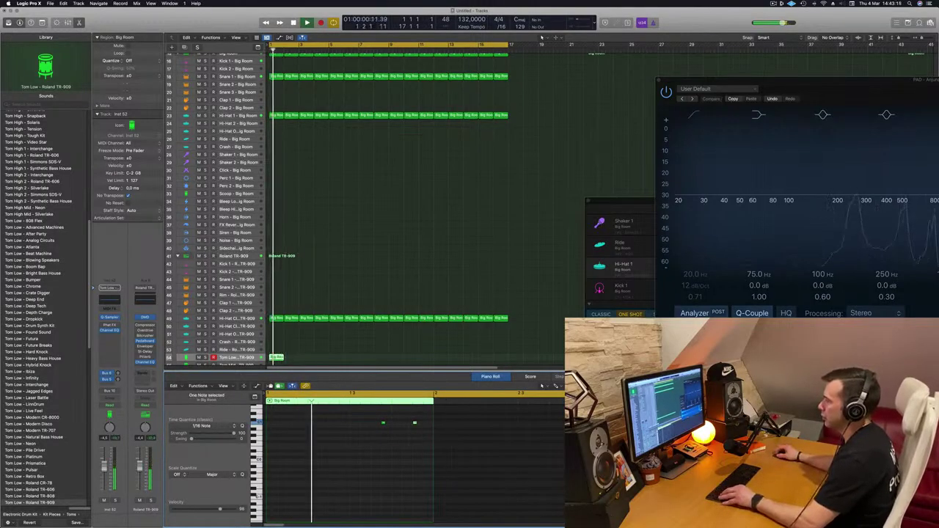
Step: Repeat the one-bar Tom Low region along its track through bar 16
drag(273, 357, 289, 357)
shift+click(274, 358)
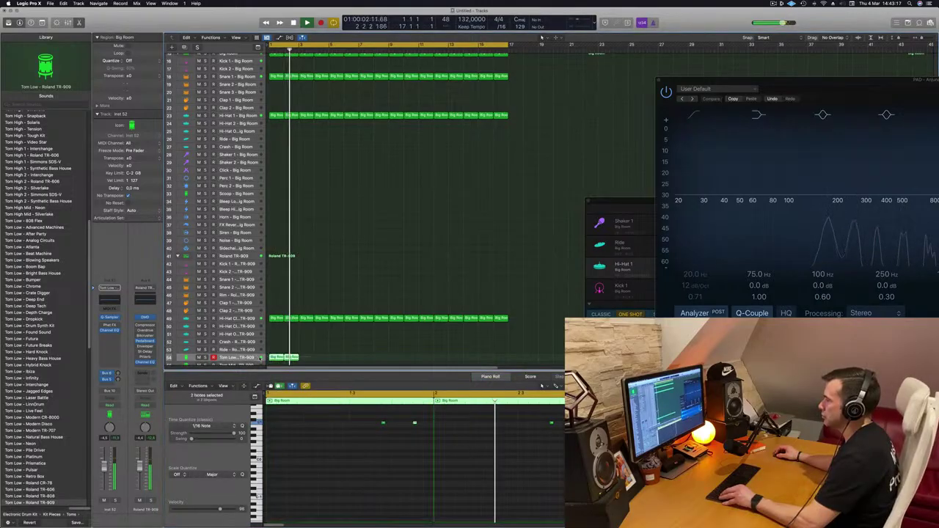
key(super+r)
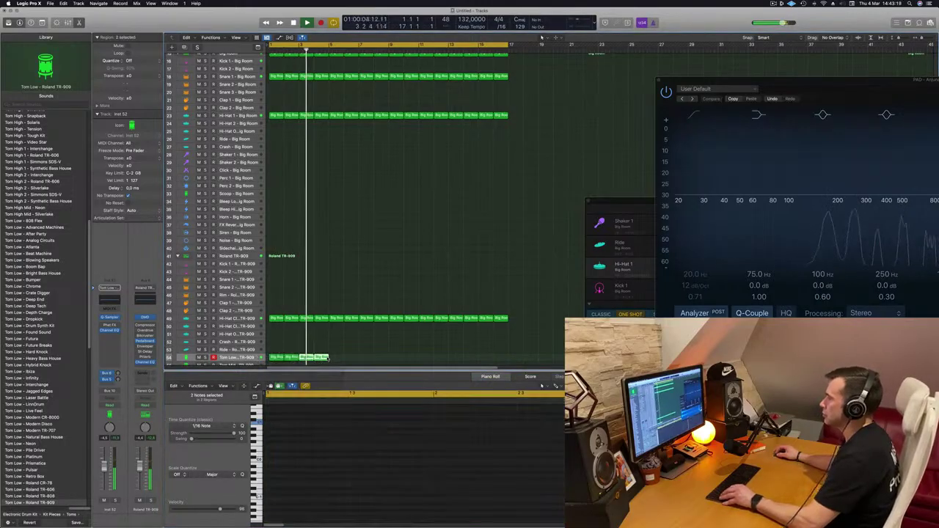
drag(284, 357, 345, 361)
scroll(304, 352, down, 1)
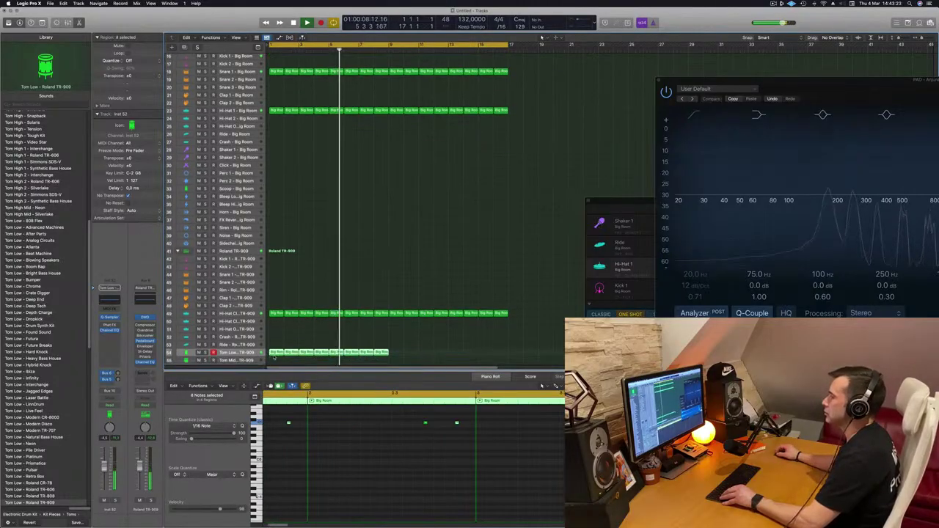
drag(286, 353, 401, 356)
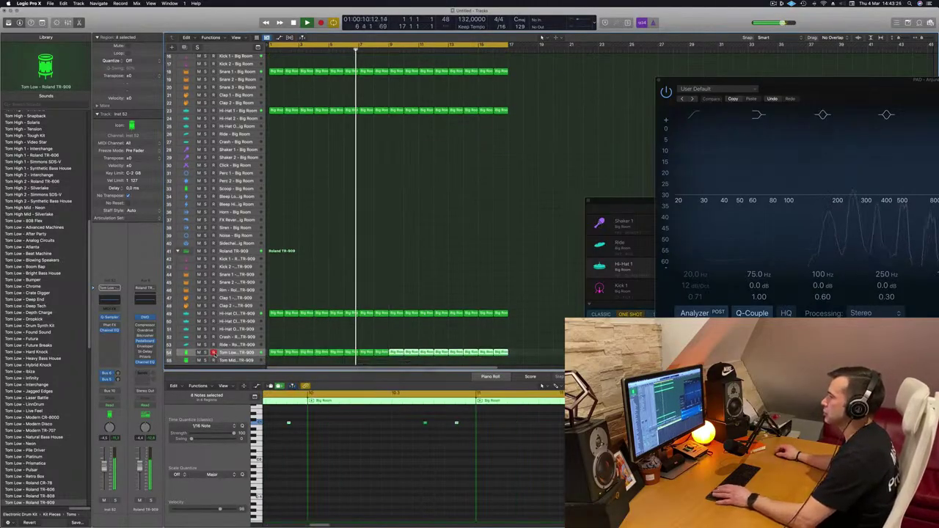
Step: Listen to the Tom Low track soloed, unsolo it and play the full arrangement from the start
click(205, 353)
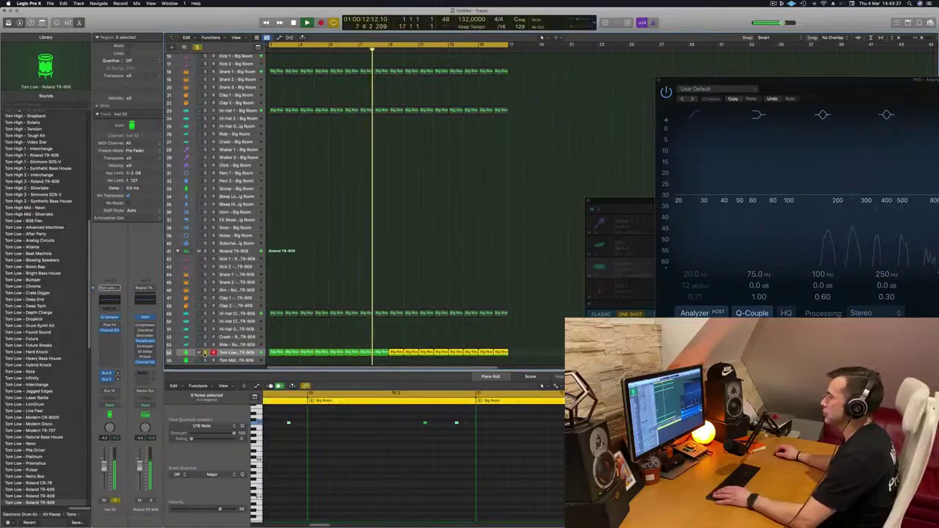
click(205, 353)
key(Return)
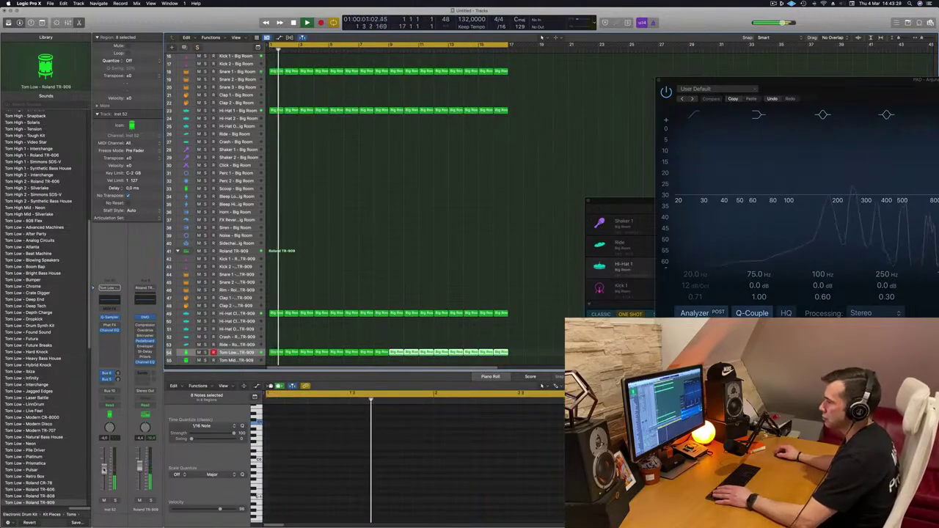
scroll(371, 298, up, 3)
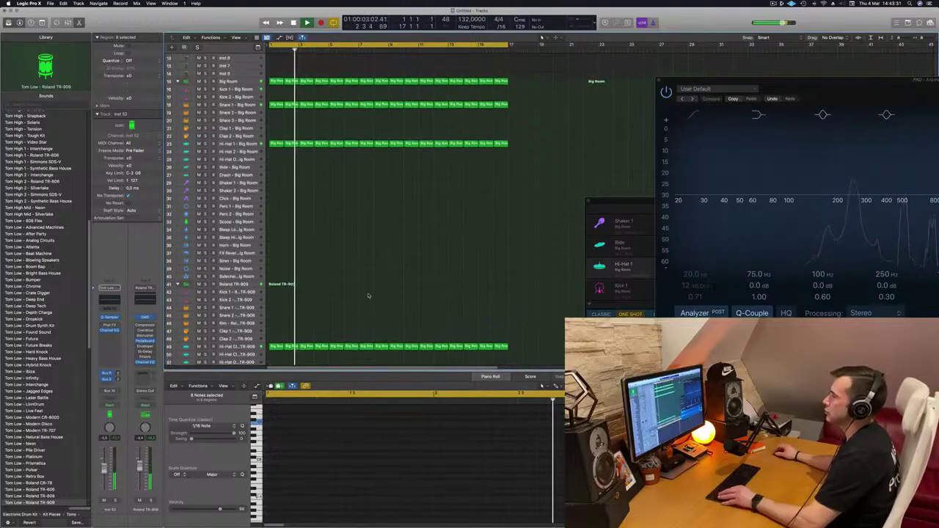
scroll(370, 295, up, 1)
scroll(368, 294, down, 3)
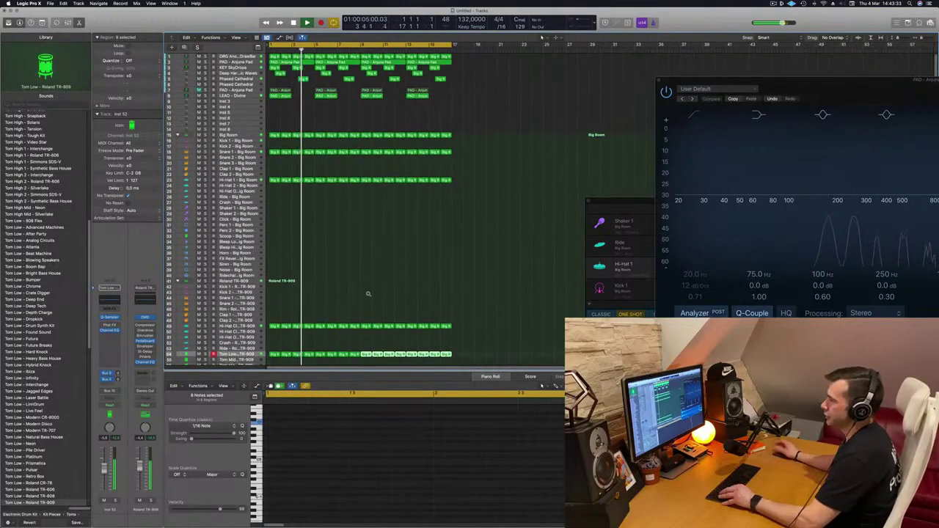
scroll(369, 293, up, 3)
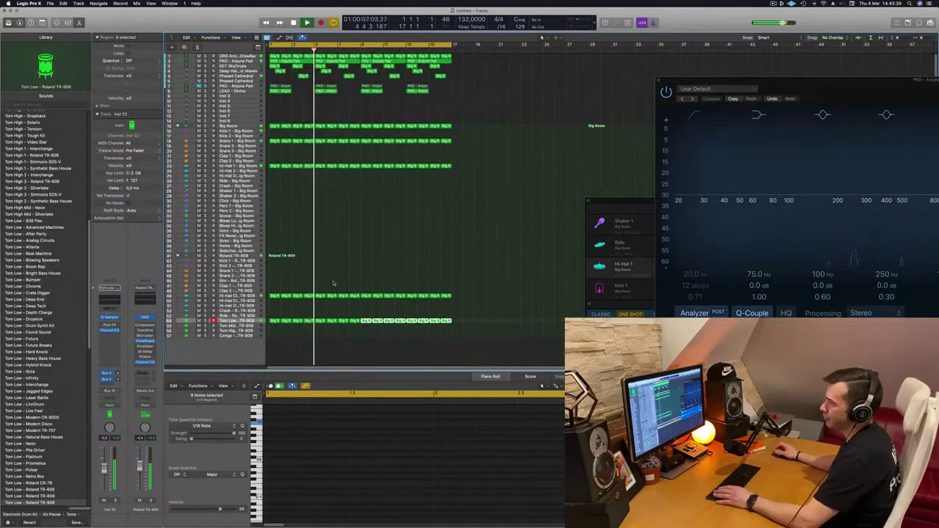
Step: Copy the Big Room Snare 1 region at bar 1 to the TR-909 Snare 1 track, leaving one note on the 15th sixteenth
click(271, 49)
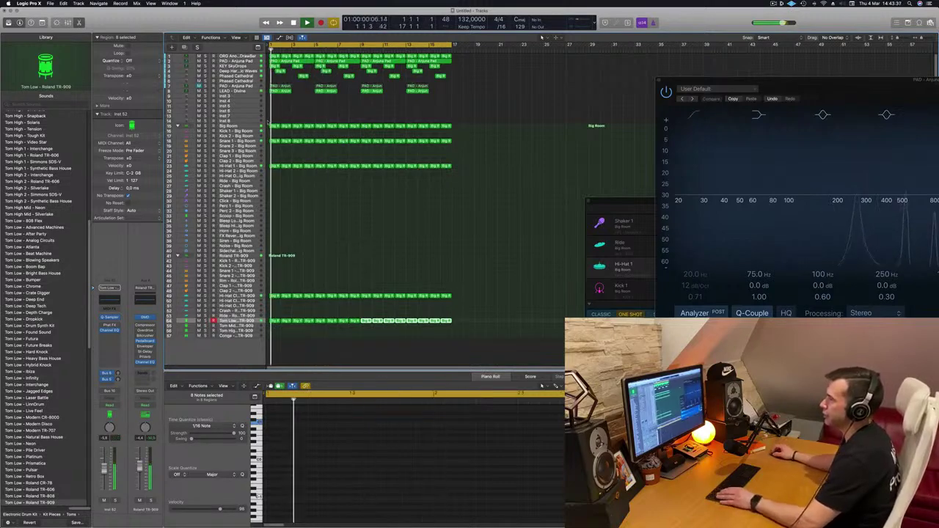
click(274, 142)
drag(275, 141, 273, 272)
drag(277, 412, 330, 444)
key(BackSpace)
drag(375, 408, 420, 436)
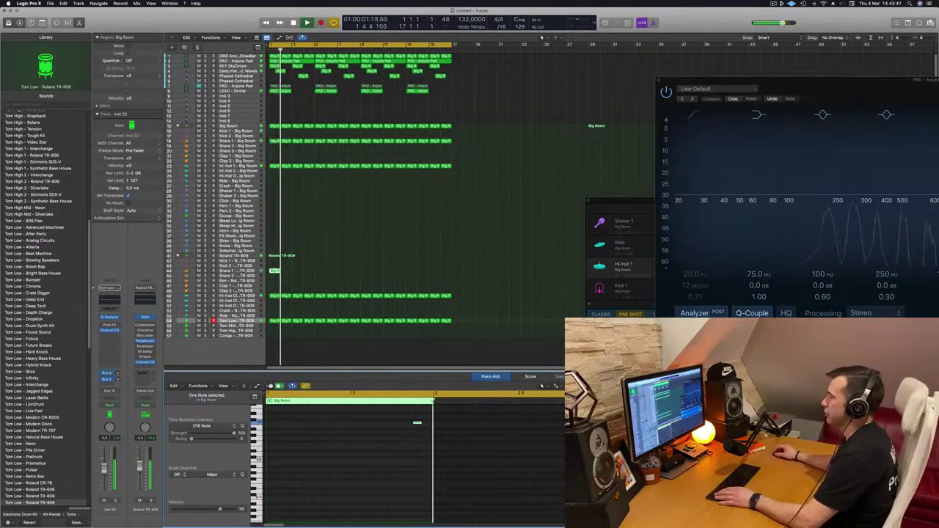
Step: Change the pitch of the remaining note in the TR-909 Snare 1 region and audition it with the arrangement
key(space)
key(space)
click(243, 271)
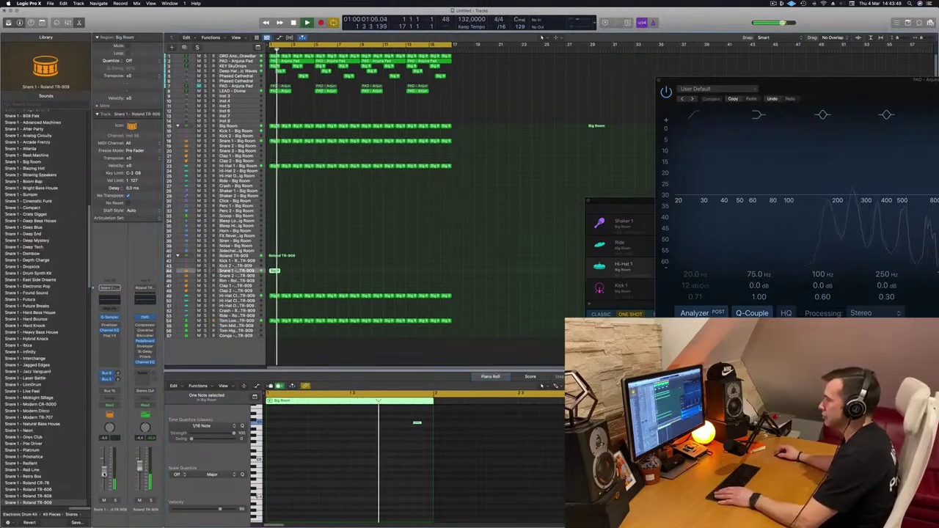
key(space)
drag(398, 420, 423, 445)
key(Delete)
key(space)
key(space)
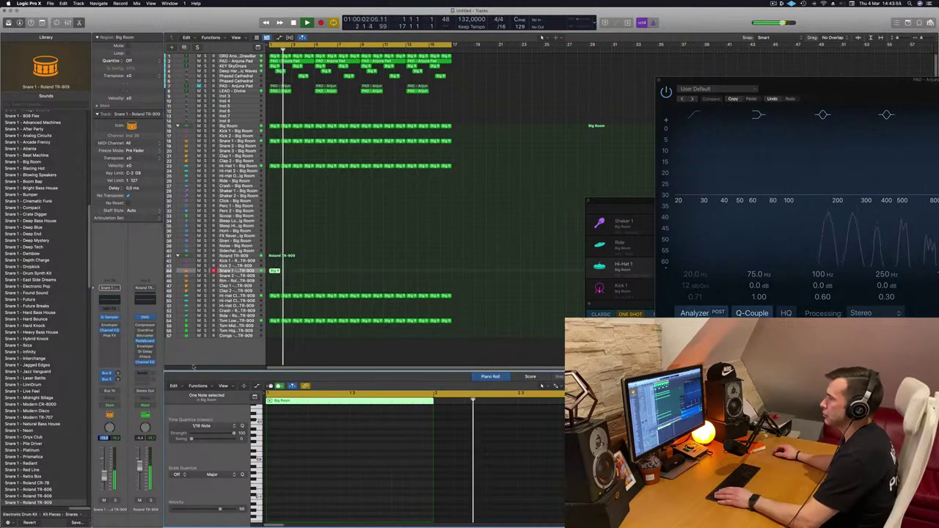
Step: Repeat the one-bar TR-909 Snare 1 region along its track through bar 16 and play the arrangement from the start
drag(275, 272, 365, 273)
click(321, 271)
click(251, 272)
key(Return)
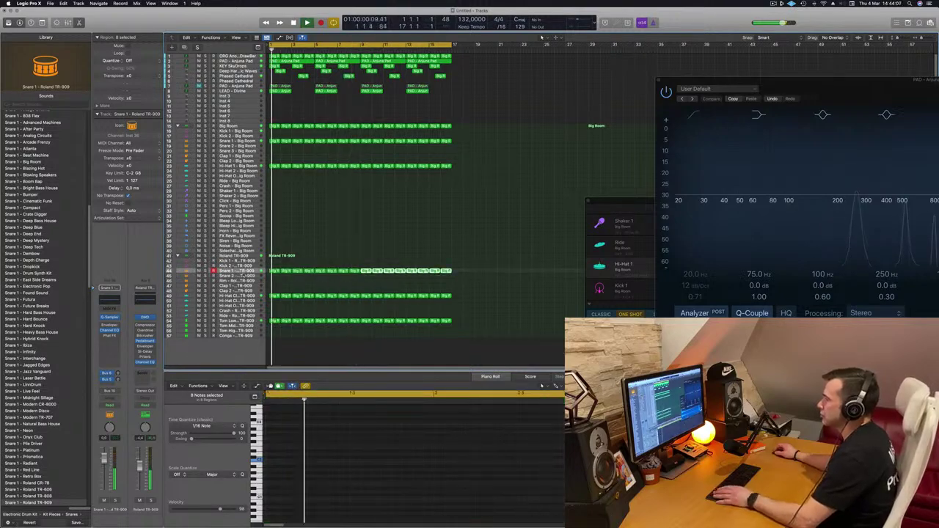
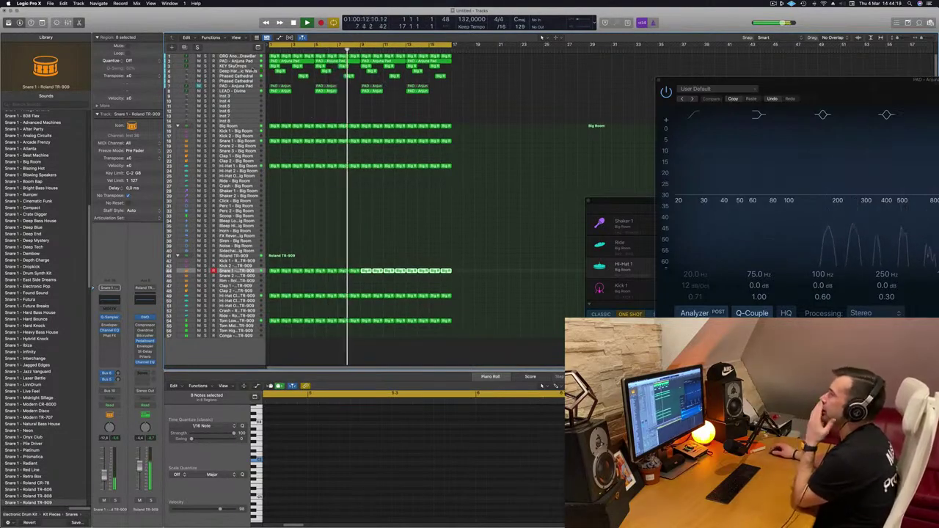
Step: Duplicate the KEY SkyDrops track and move the duplicate directly below the LEAD - Divine track
click(292, 105)
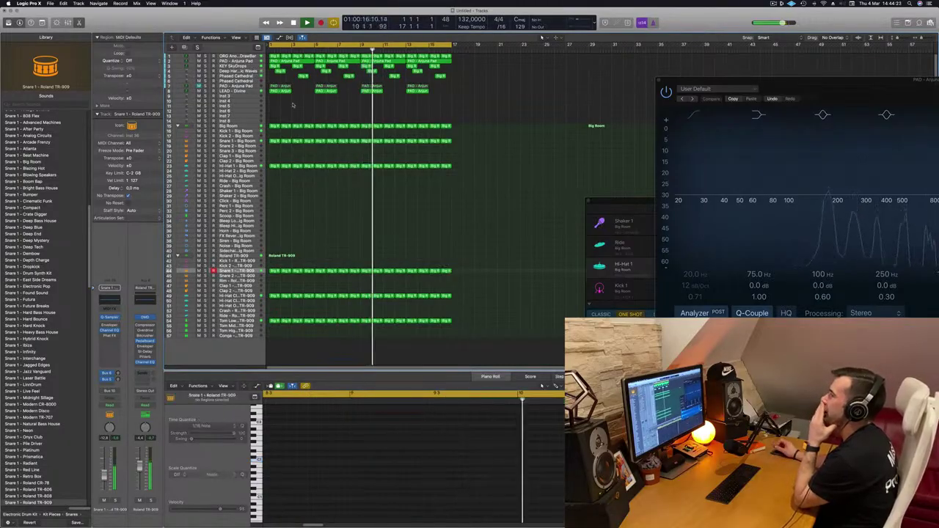
click(242, 66)
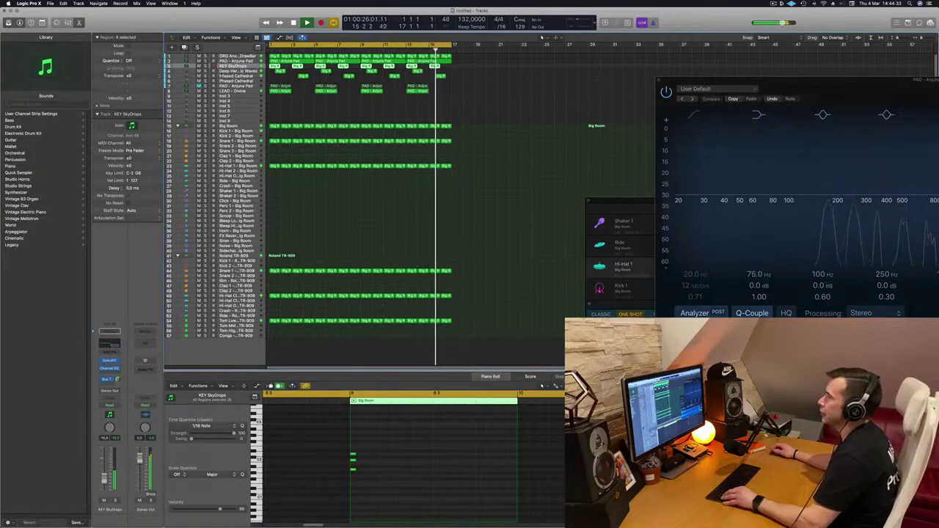
key(super+d)
click(277, 67)
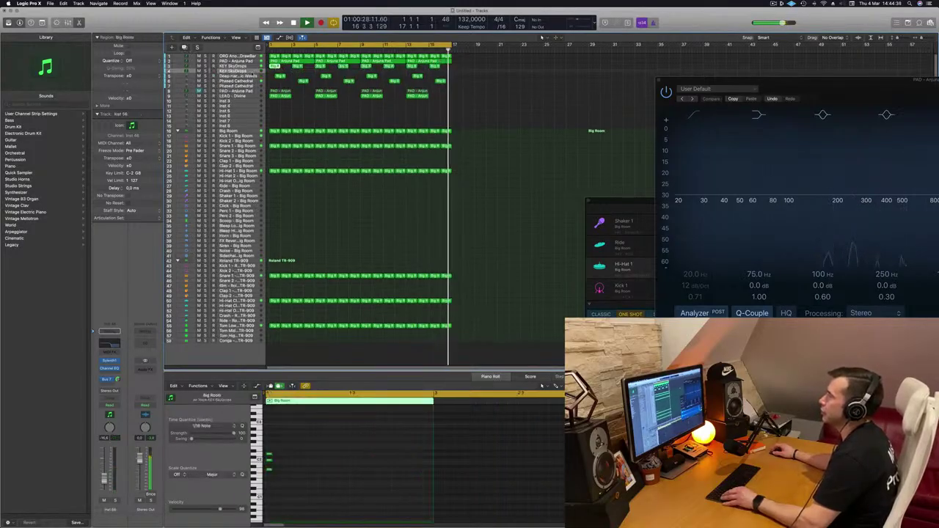
drag(252, 81, 251, 99)
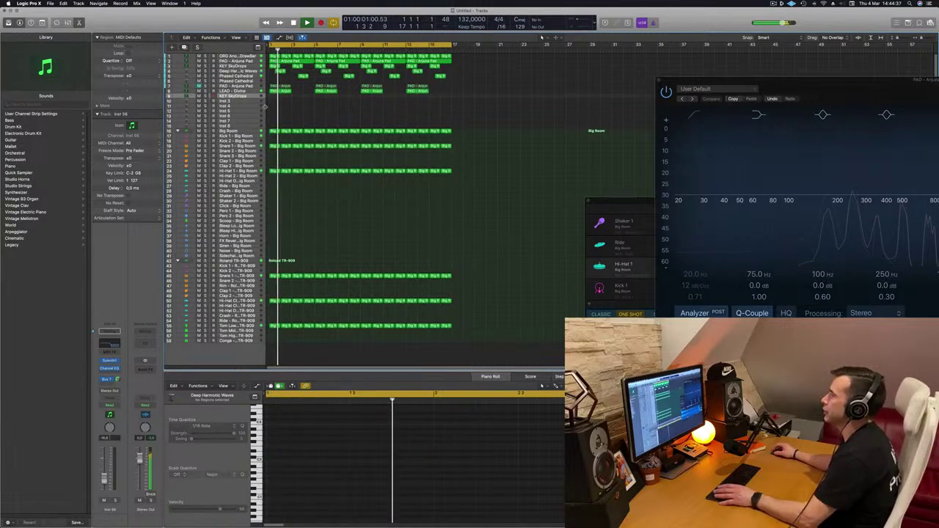
Step: Show the toolbar, enlarge the duplicated KEY SkyDrops track with Track Zoom and return the playhead to the start
scroll(280, 112, up, 5)
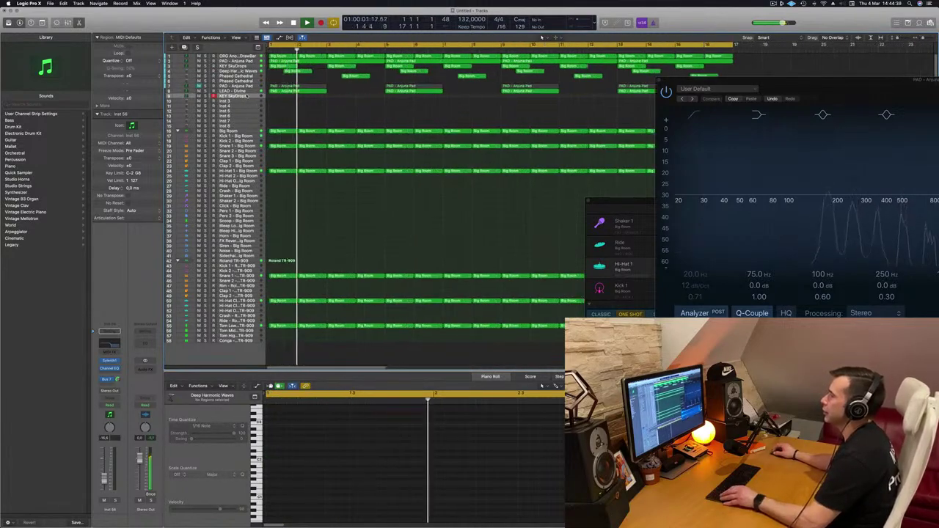
key(ctrl+alt+super+t)
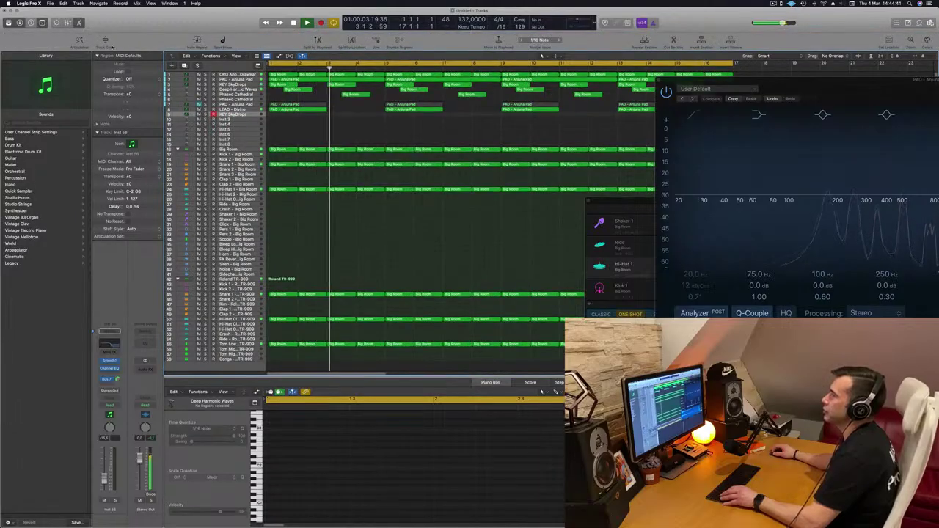
click(107, 41)
drag(251, 146, 251, 168)
key(Return)
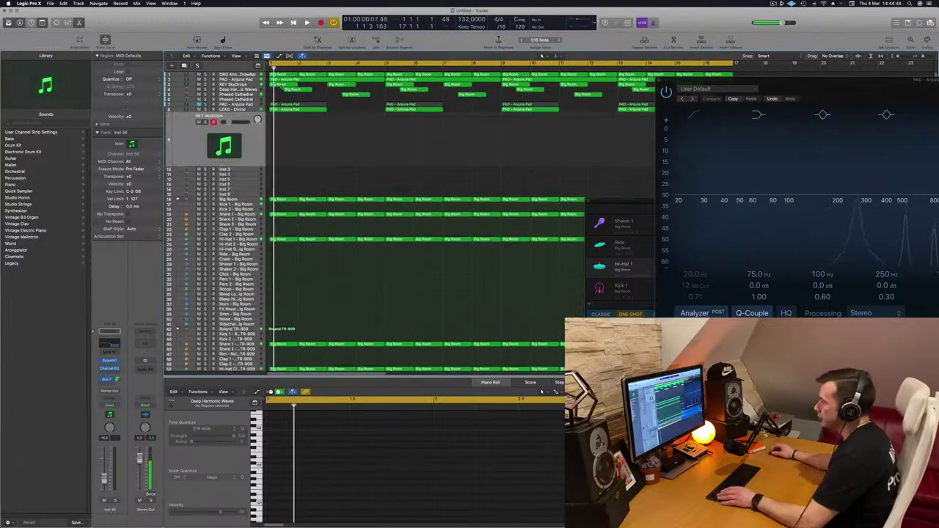
Step: Copy the original KEY SkyDrops region at bar 1 onto the duplicated track and solo that track
click(281, 86)
drag(281, 86, 273, 132)
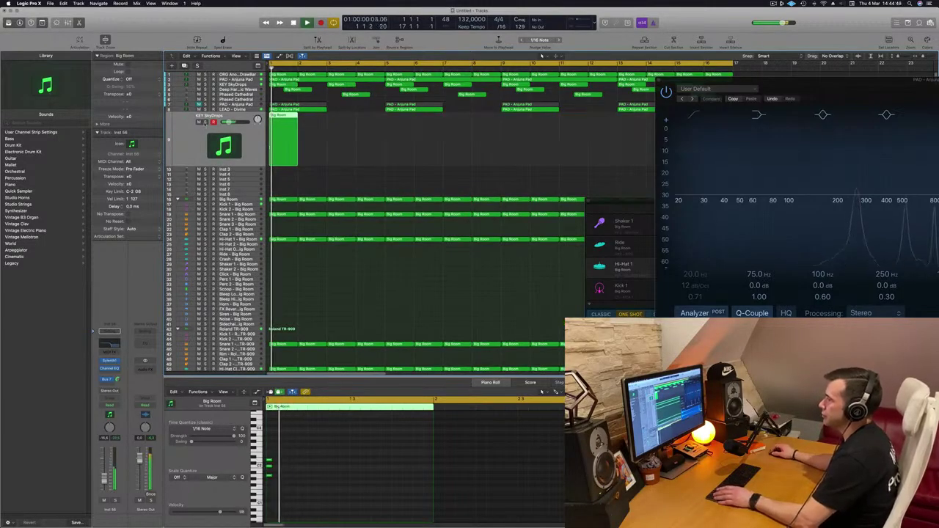
click(205, 122)
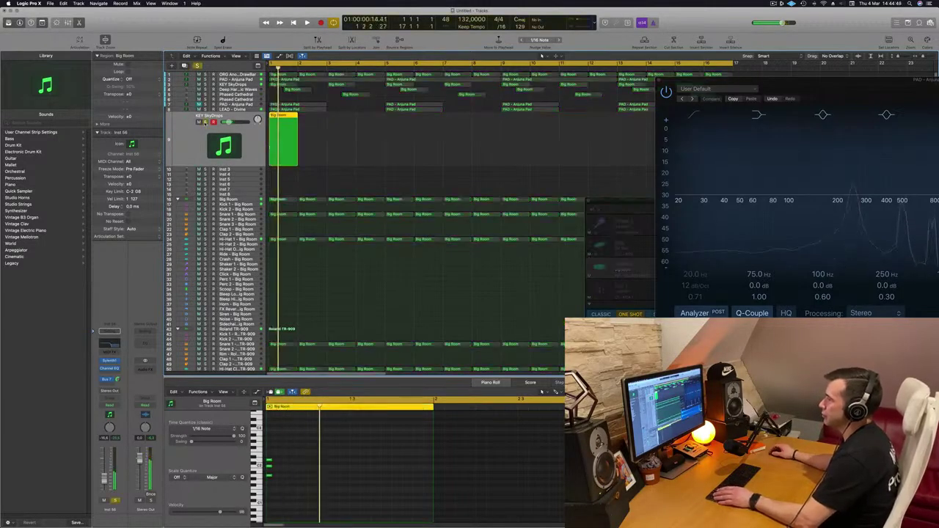
Step: On the duplicated track, turn off the EQ's 815 Hz high-cut band and transpose the region's three notes up an octave
click(110, 343)
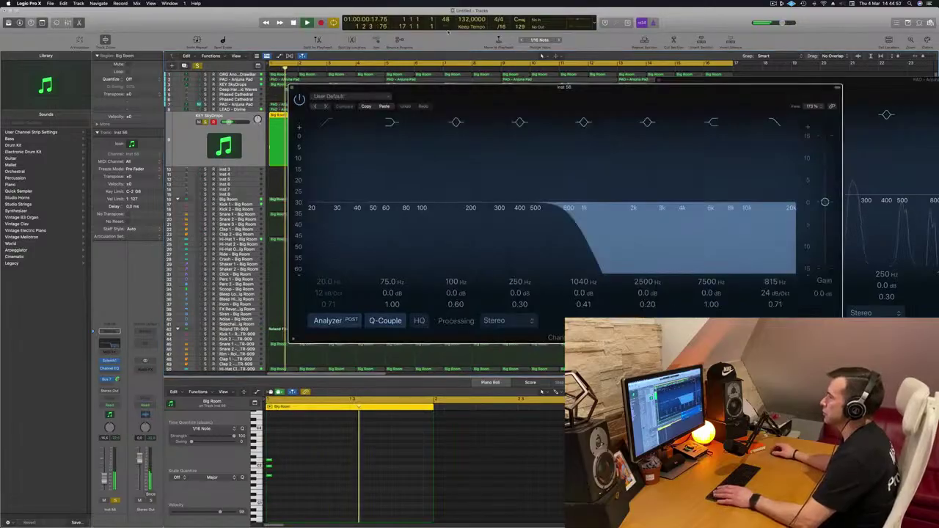
click(773, 121)
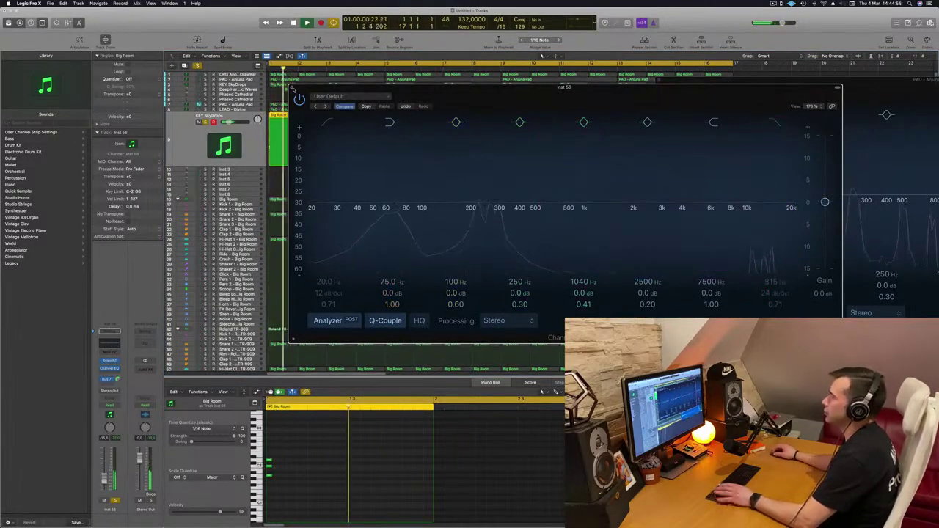
drag(292, 89, 659, 81)
drag(312, 448, 260, 501)
key(alt+shift+Up)
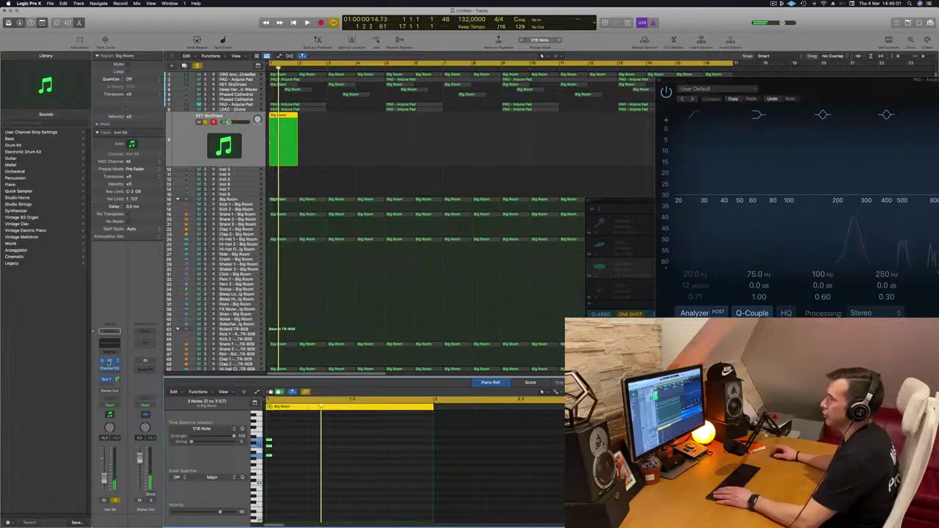
Step: Open the duplicated track's Sylenth1 and load the factory bank Sylenth1 Definitive Collection
click(109, 363)
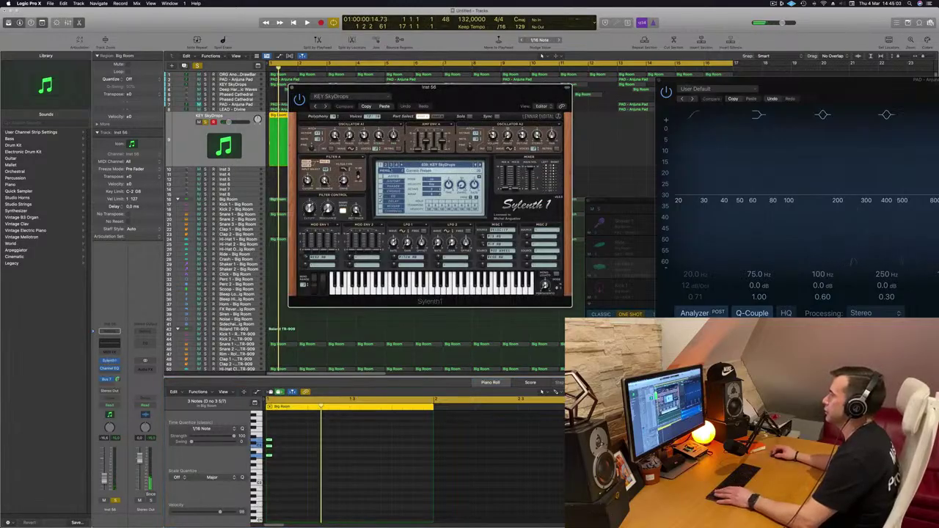
click(387, 170)
mouse_move(408, 193)
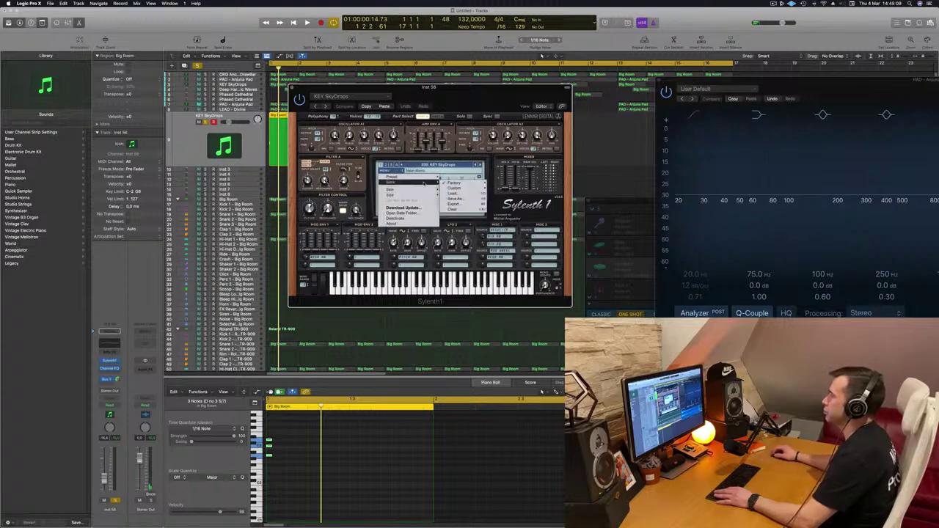
mouse_move(467, 184)
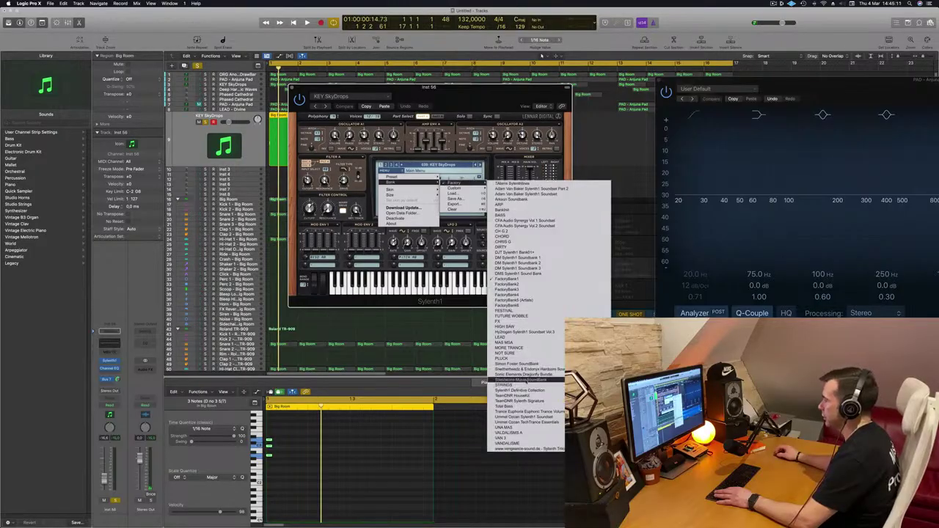
click(542, 390)
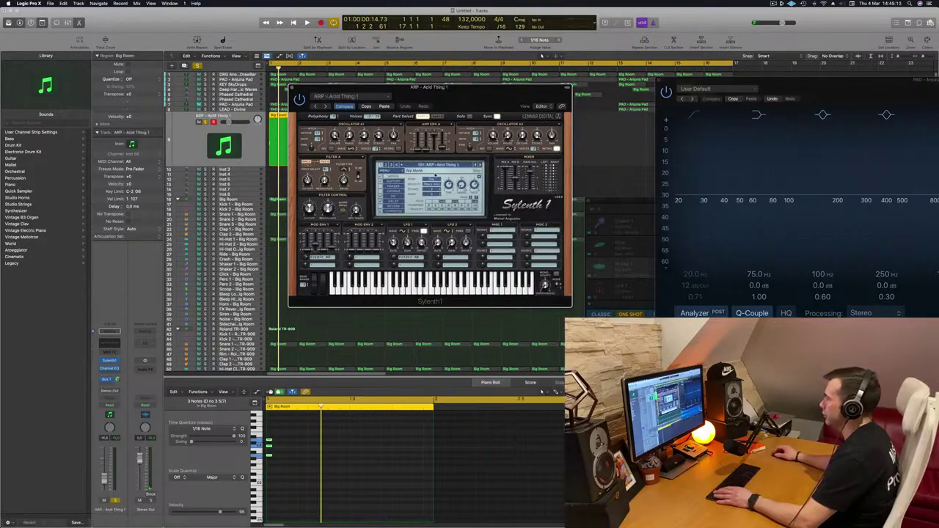
Step: Load the Sylenth1 preset LEAD - 80's Cop, move the plug-in window clear of the regions and play the chord
click(441, 167)
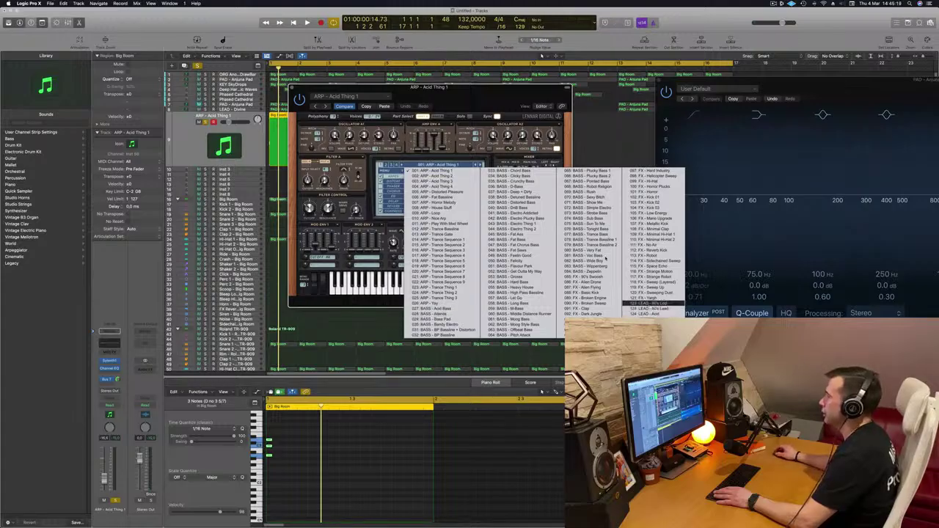
click(639, 302)
key(space)
drag(523, 95, 725, 127)
key(space)
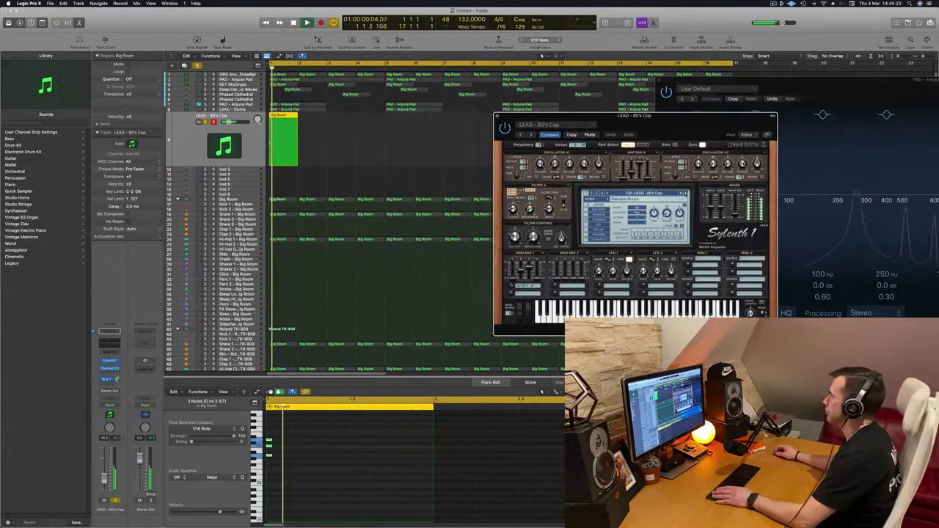
Step: Audition the lead presets following 80's Cop one by one, including LEAD - Acid and LEAD - Altra 2
key(space)
key(space)
click(686, 194)
key(space)
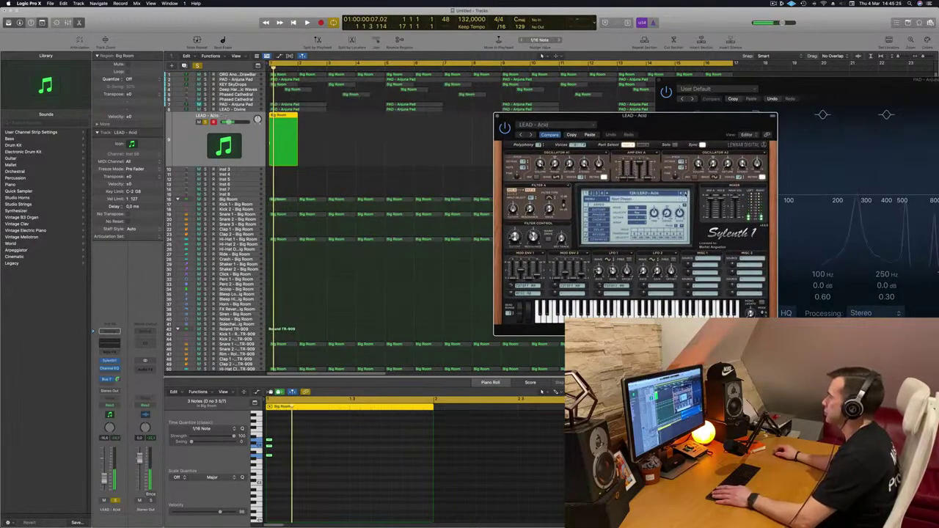
key(space)
key(space)
key(space)
click(685, 194)
key(space)
key(space)
click(686, 194)
key(space)
click(684, 194)
Step: Load the preset LEAD - Basic Super Saw from the Sylenth1 preset list and reposition the plug-in window
click(666, 194)
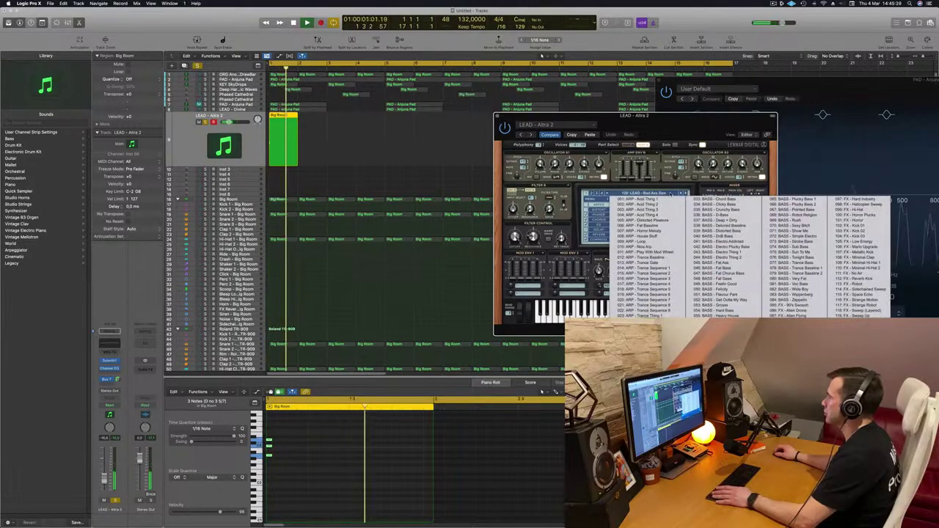
click(591, 194)
click(637, 193)
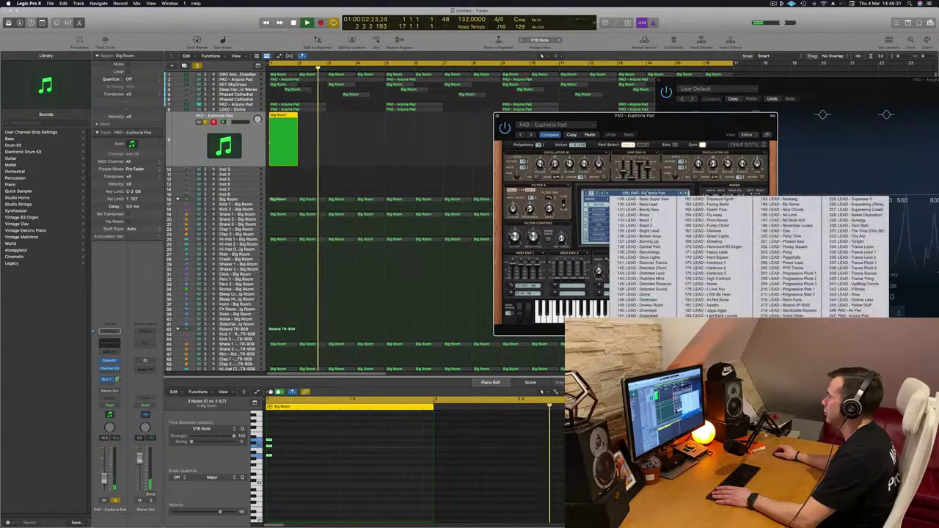
click(639, 200)
drag(668, 116, 598, 103)
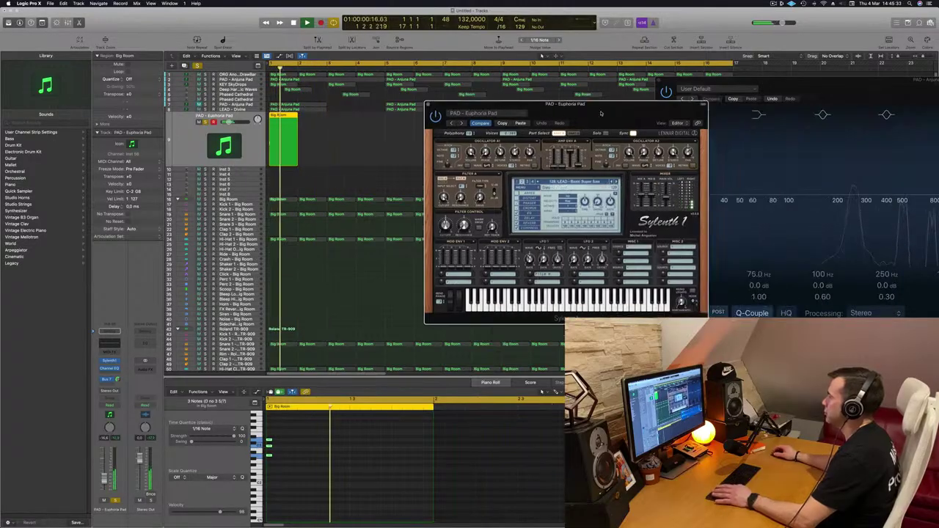
Step: Step forward through the lead presets, auditioning each with the chord, and settle on LEAD - Brazil 1
click(616, 181)
click(617, 181)
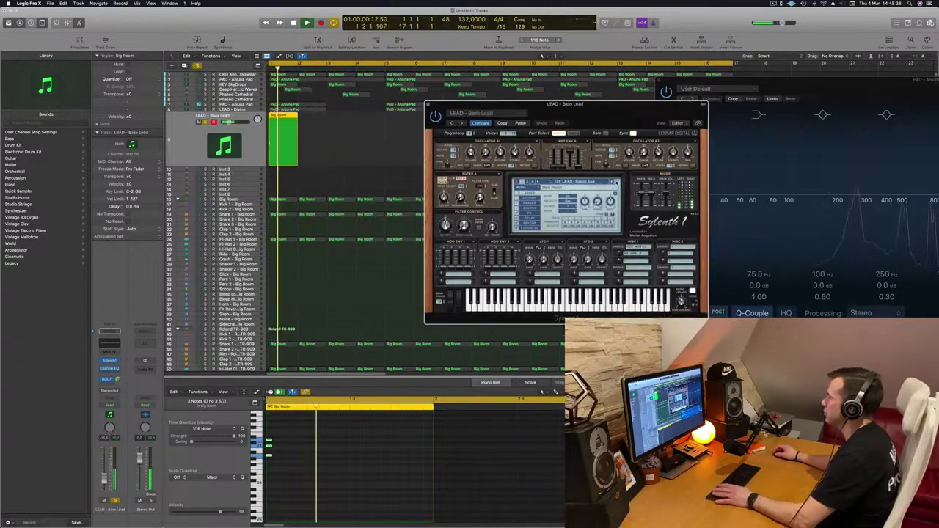
click(616, 182)
key(space)
key(space)
click(617, 182)
key(space)
key(space)
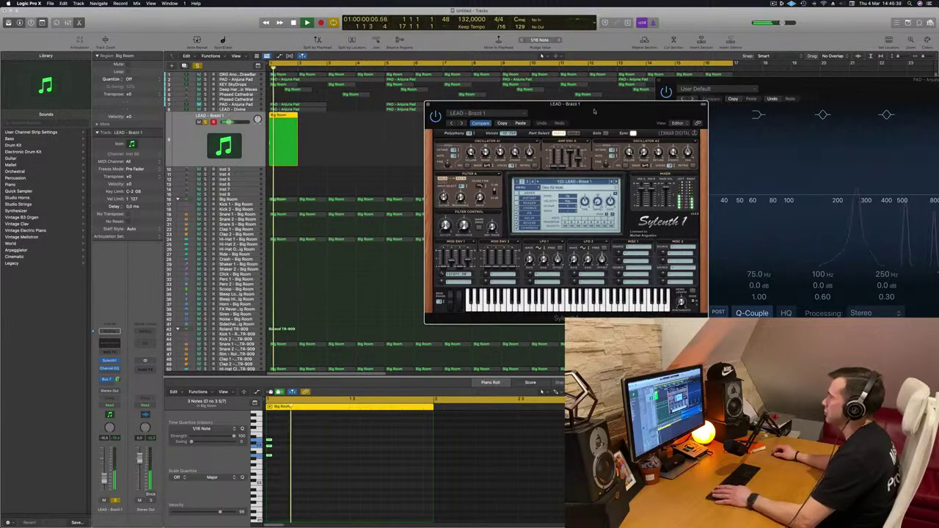
Step: Stop playback, move the Sylenth1 window aside and copy the LEAD - Brazil 1 region from bar 1 to bar 2
drag(505, 108, 627, 107)
key(space)
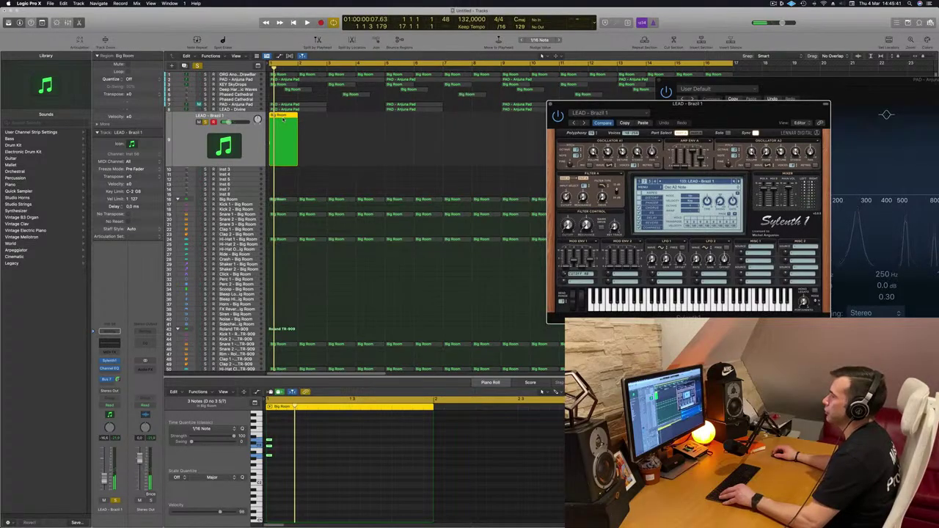
mouse_move(287, 126)
mouse_down()
mouse_move(317, 124)
mouse_move(289, 139)
mouse_up()
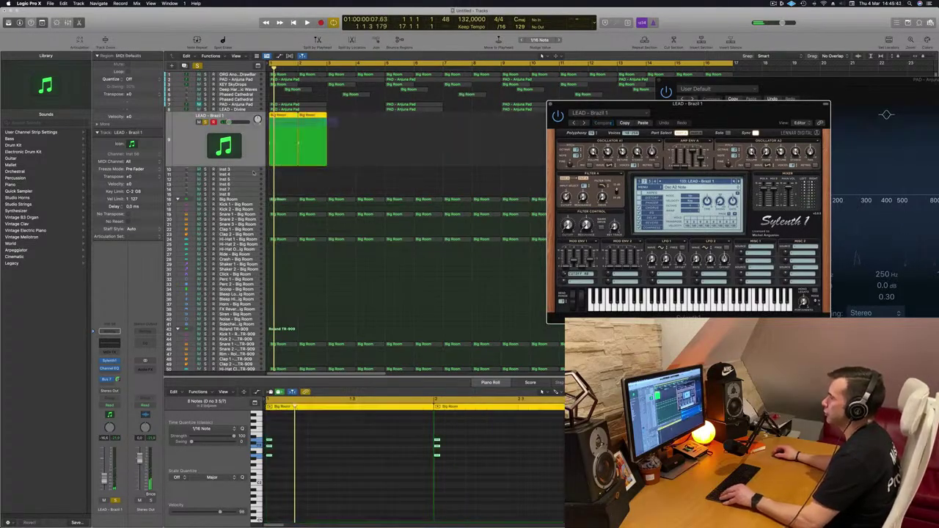
Step: Copy the opening chord of both LEAD - Brazil 1 regions three sixteenths later within each bar and play the result
alt+scroll(306, 432, up, 3)
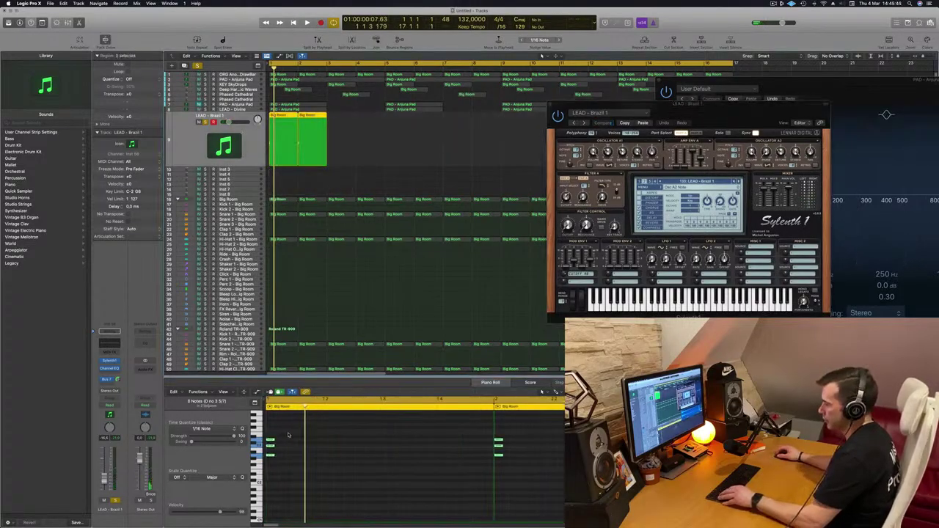
key(super+a)
drag(360, 132, 270, 171)
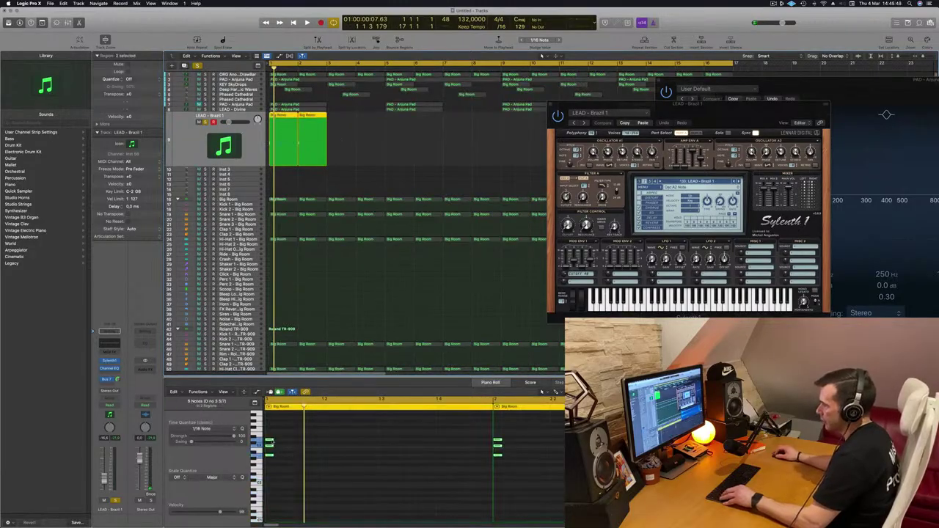
drag(270, 444, 313, 444)
key(space)
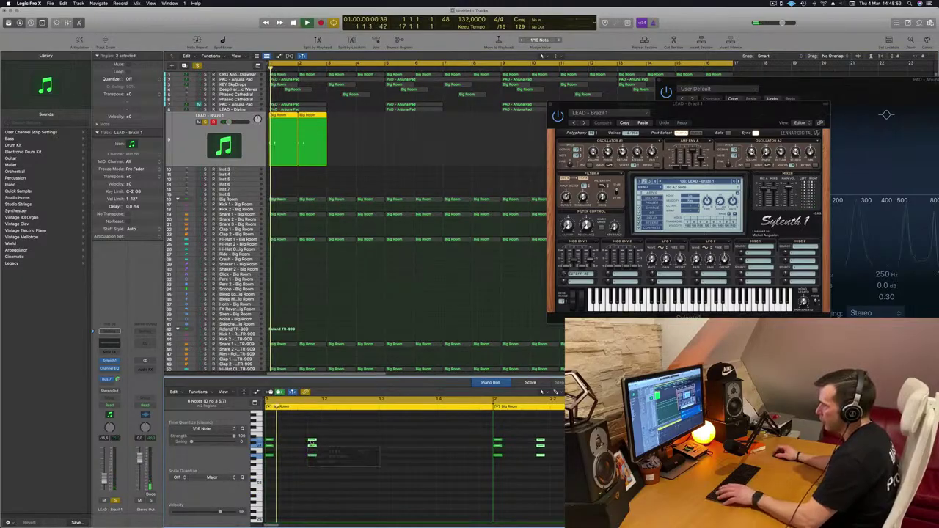
Step: Add a third chord hit in both LEAD - Brazil 1 regions, three sixteenths after the second, and play from the start
key(super+Left)
key(Return)
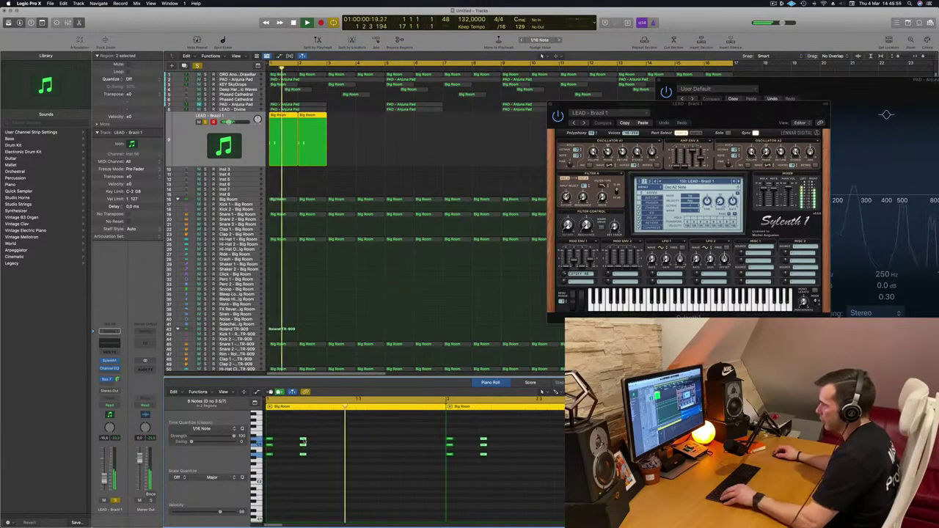
drag(302, 444, 335, 444)
key(super+Left)
key(Return)
Step: Select all the lead notes and copy the three-chord pattern into the second half of each bar, checking it in playback
click(333, 444)
key(super+a)
drag(266, 441, 334, 444)
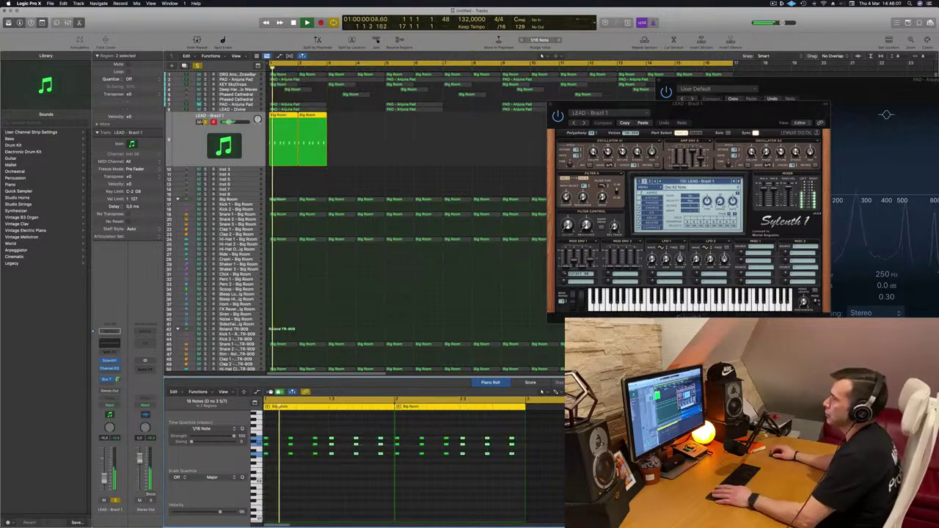
key(space)
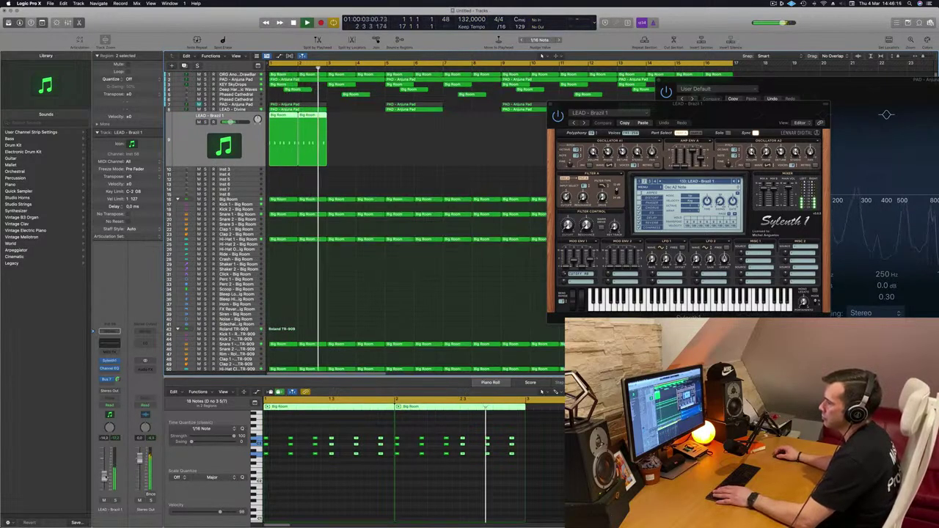
Step: Stop playback and copy the two LEAD - Brazil 1 regions repeatedly until they fill bars 1 to 16
drag(690, 105, 338, 259)
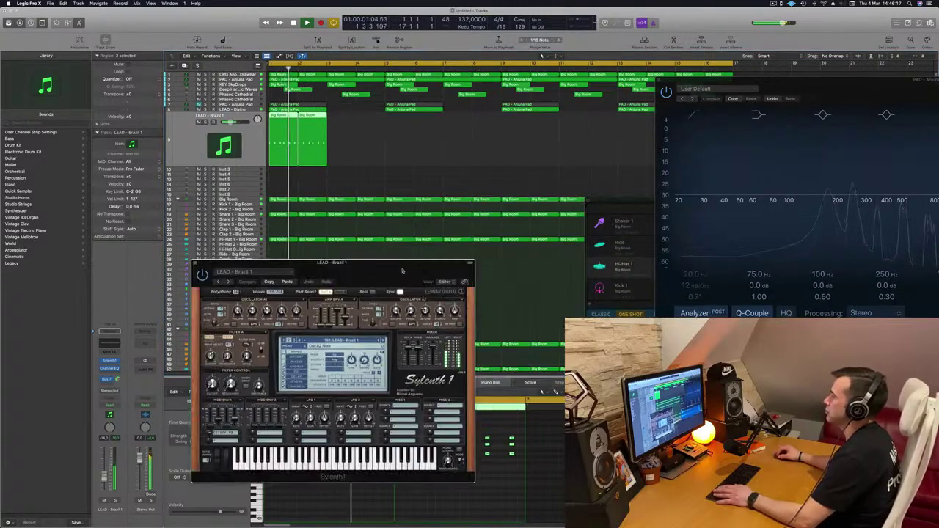
key(space)
scroll(349, 154, left, 3)
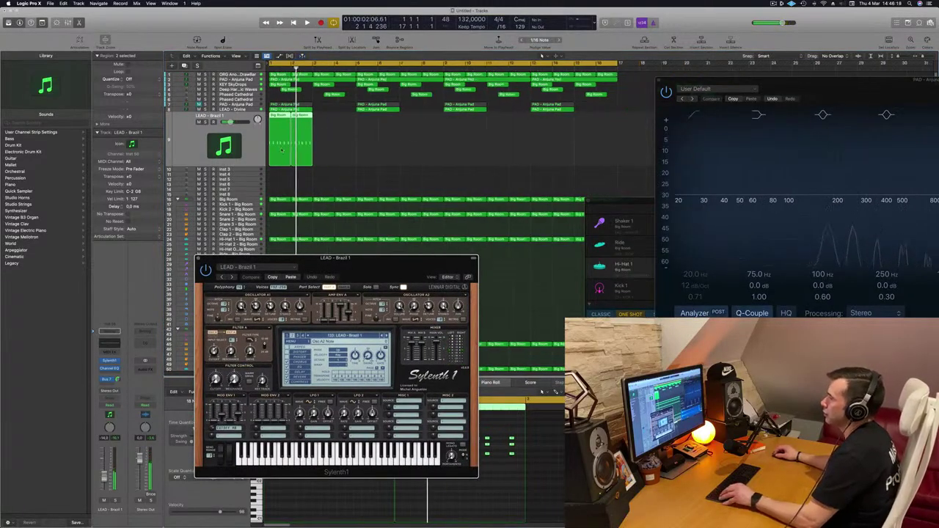
drag(283, 115, 367, 127)
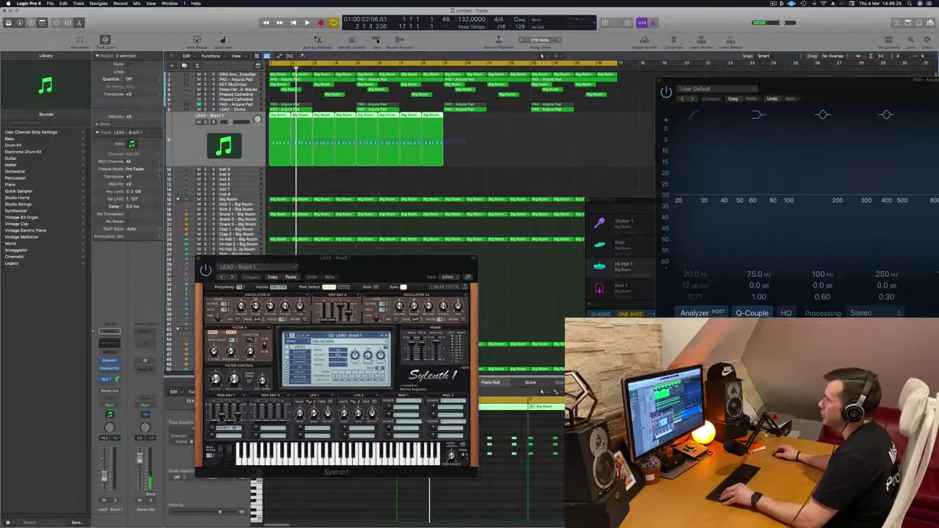
drag(296, 123, 471, 123)
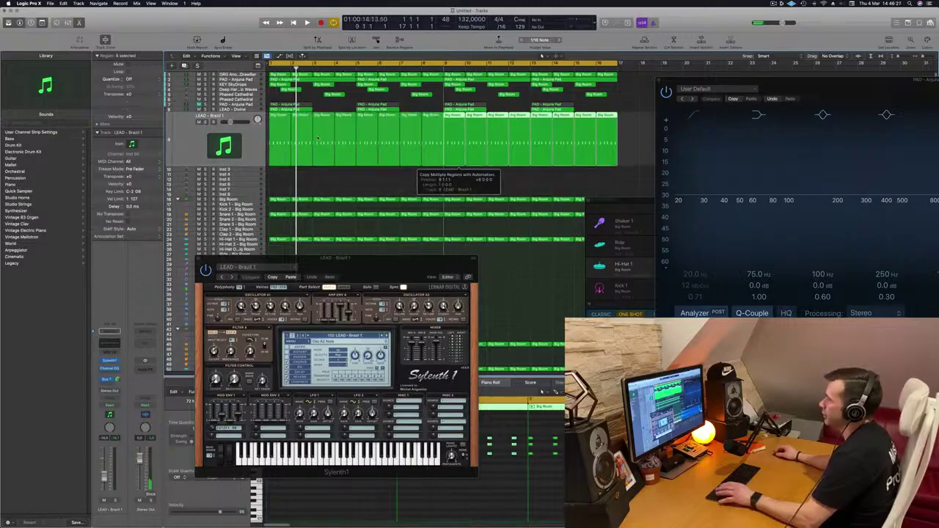
Step: Play the arrangement from the start and adjust the lead track's Bus 7 send level
key(Return)
key(space)
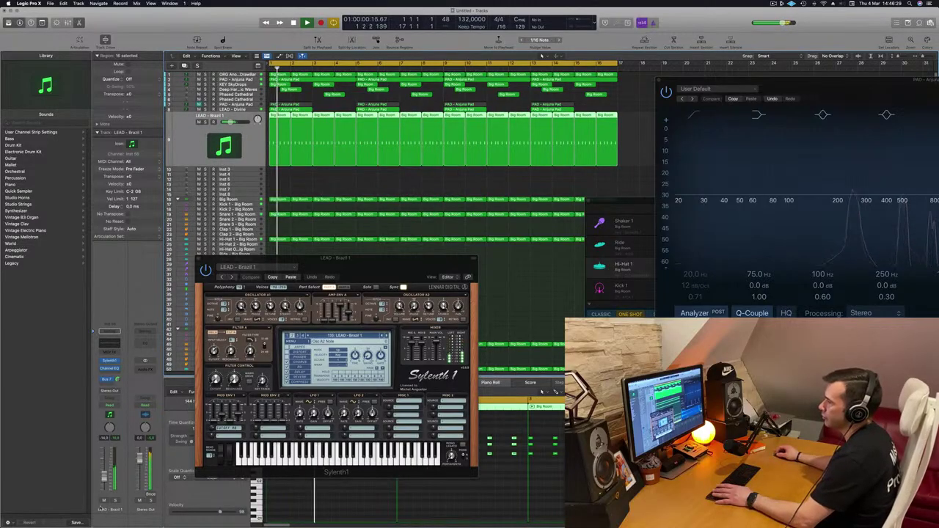
drag(378, 281, 445, 234)
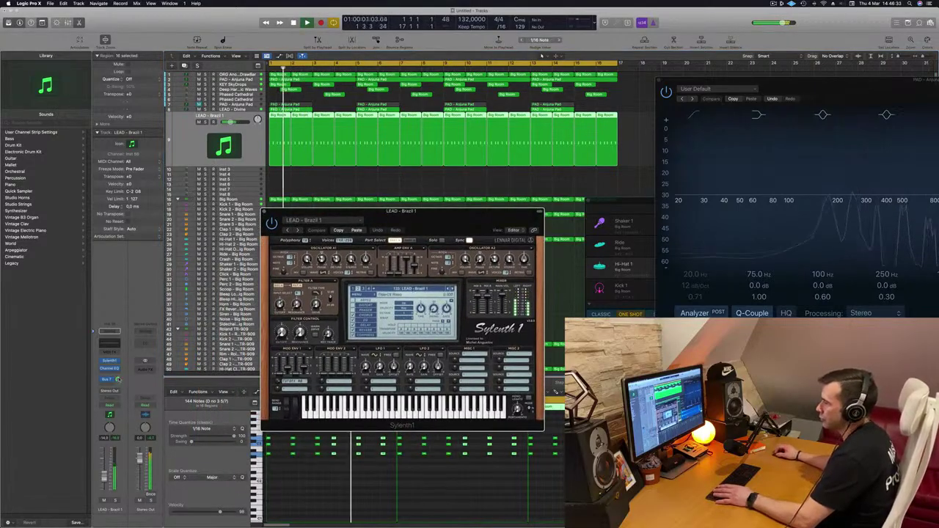
drag(119, 379, 118, 380)
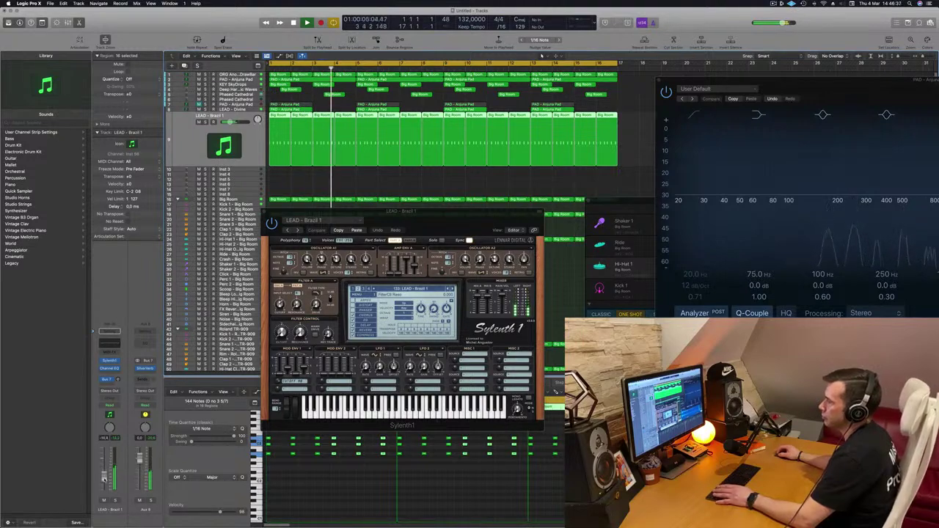
Step: Step forward through the Sylenth1 presets from LEAD - Brazil 2 to LEAD - Discover Trance, auditioning each against the track
click(452, 289)
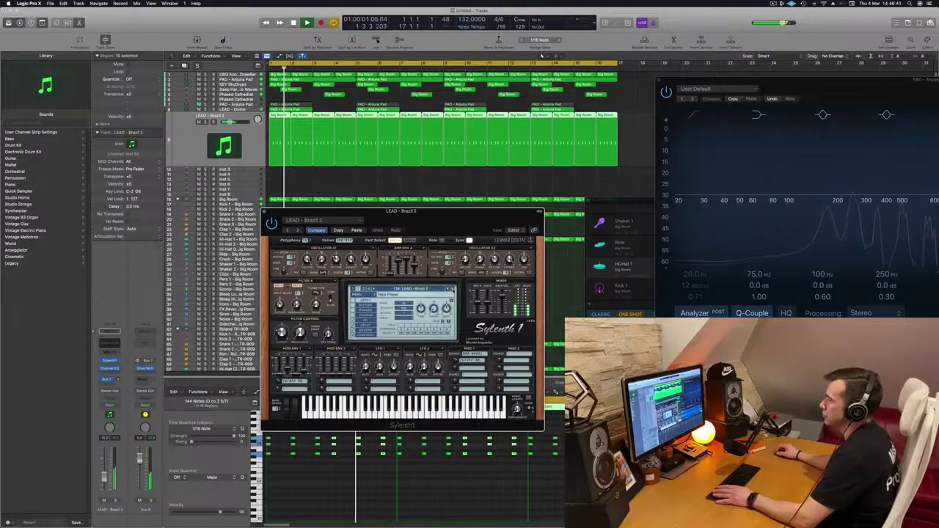
click(451, 289)
click(451, 289)
click(451, 289)
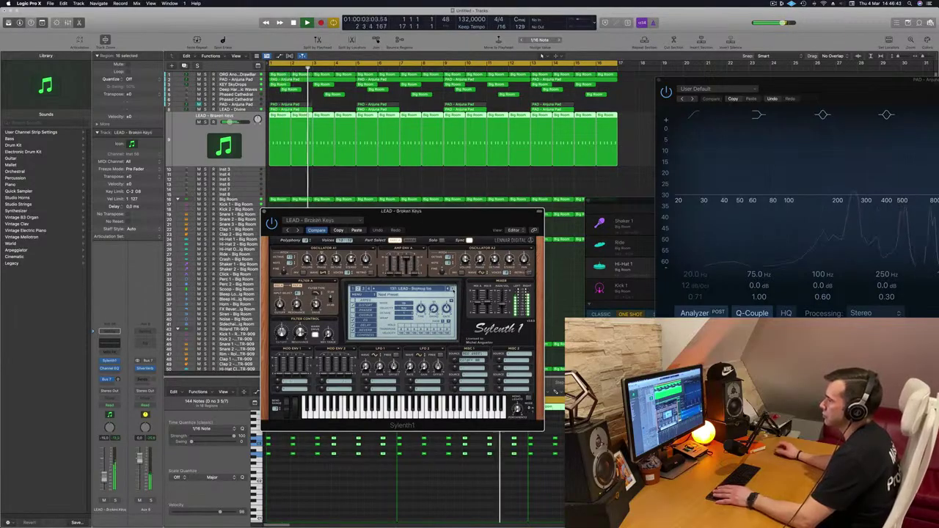
click(452, 289)
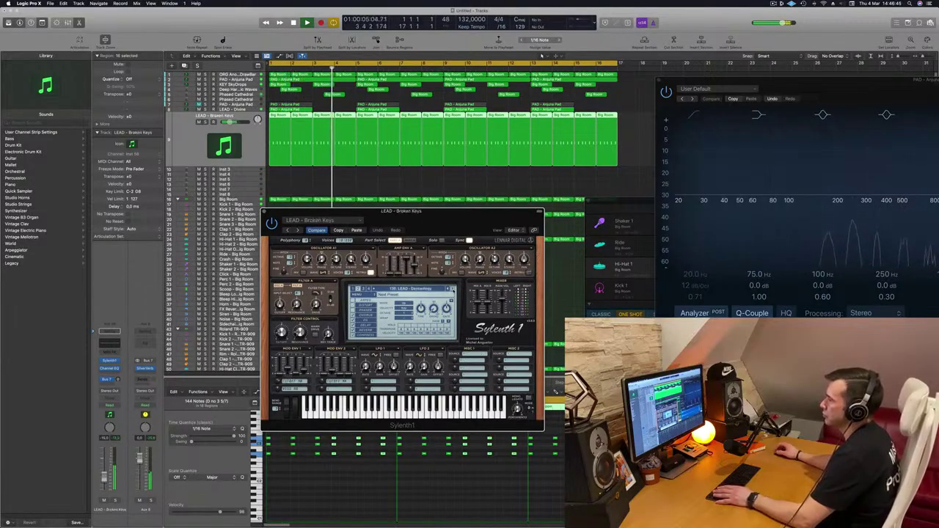
mouse_move(457, 226)
mouse_down()
mouse_move(468, 232)
mouse_move(435, 236)
mouse_move(464, 242)
mouse_up()
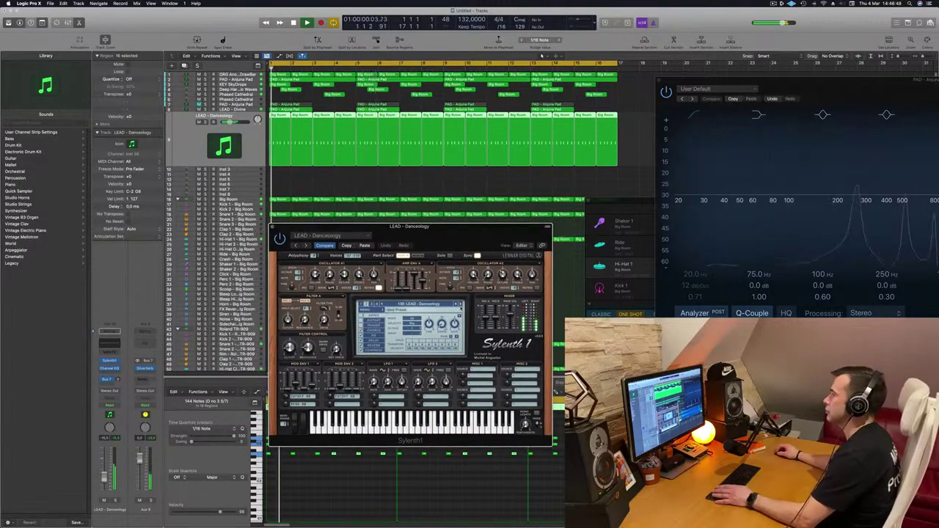
click(461, 303)
key(space)
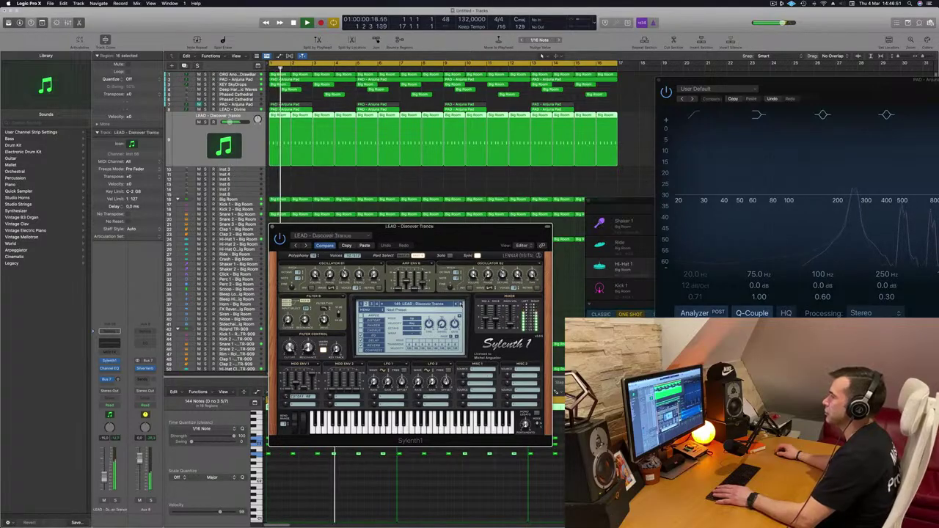
Step: Continue auditioning the next lead presets, including LEAD - Distorted Sound and LEAD - Enjoy Your Lead, up to LEAD - Eternity
click(458, 304)
click(460, 304)
click(460, 304)
click(461, 304)
click(458, 304)
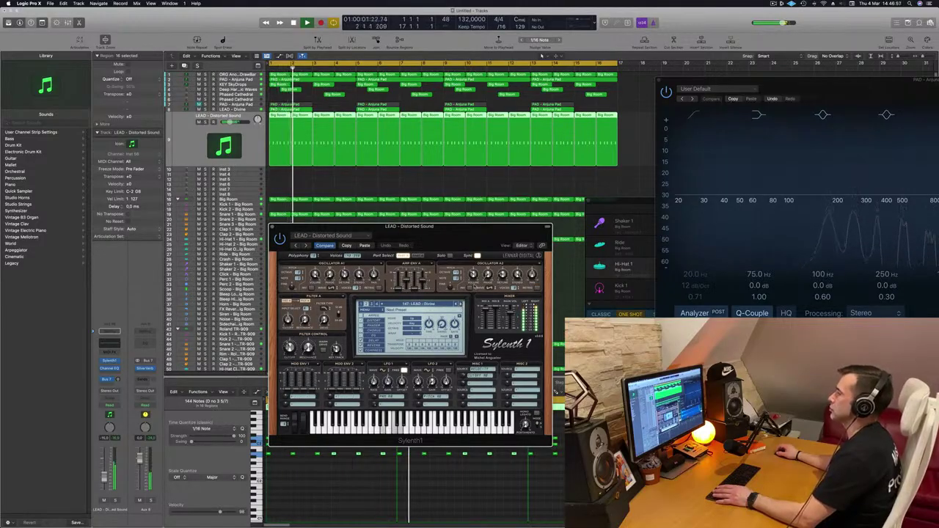
click(457, 304)
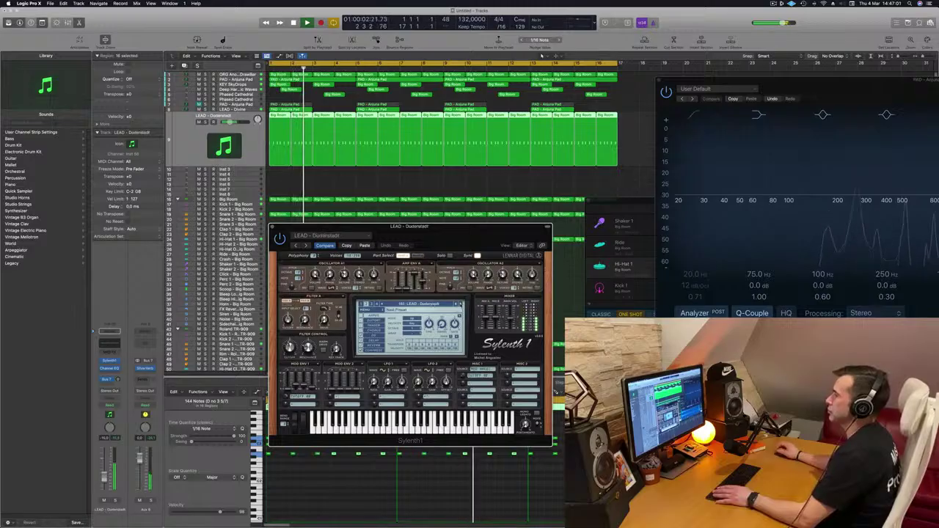
click(458, 304)
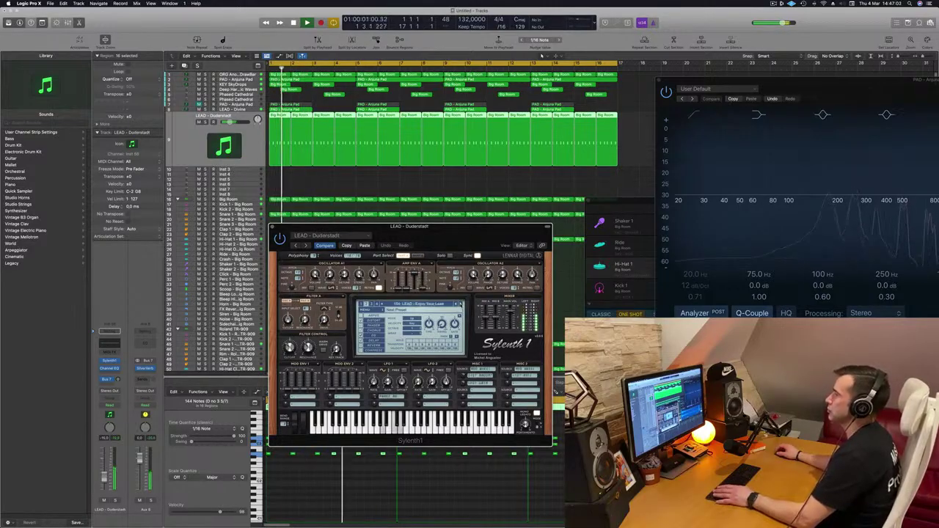
click(458, 304)
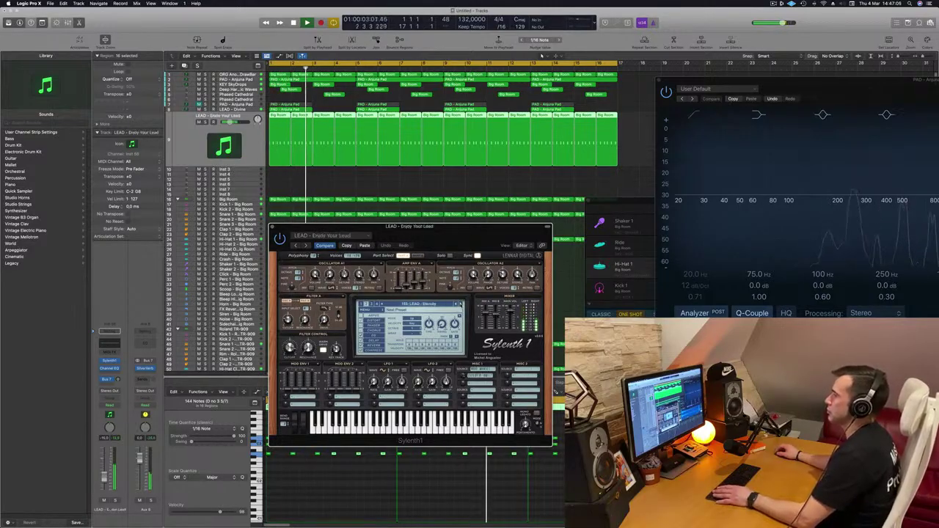
Step: Audition LEAD - Euphoric Dream and LEAD - Euphoric Pluck from the start of the arrangement
drag(462, 247, 506, 213)
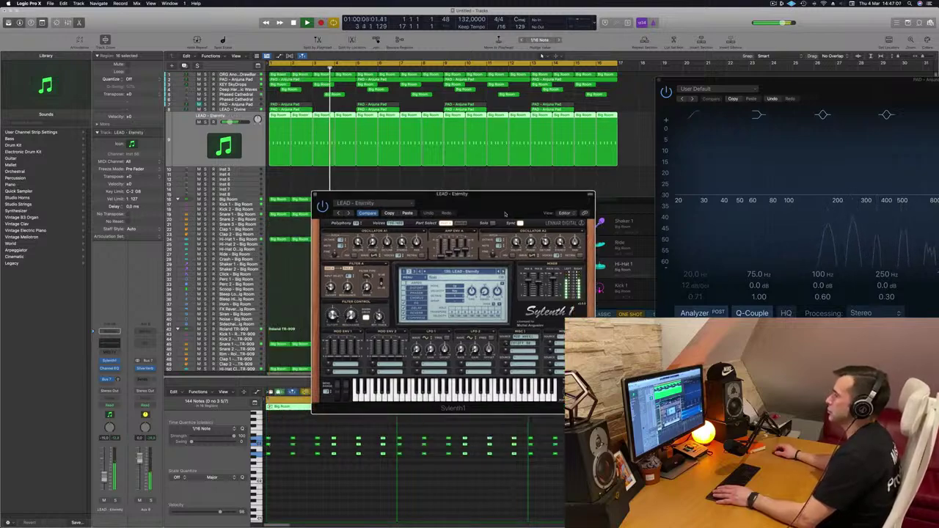
key(Return)
click(503, 273)
key(Return)
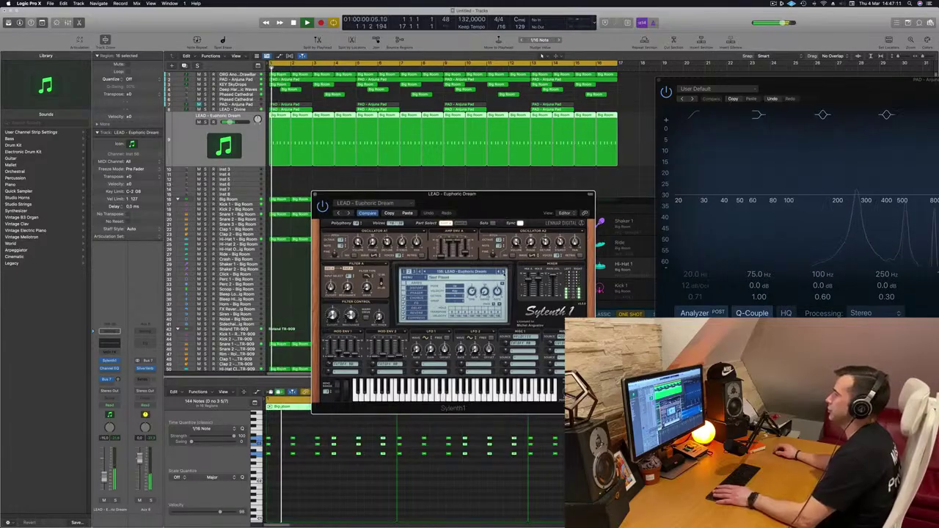
click(503, 272)
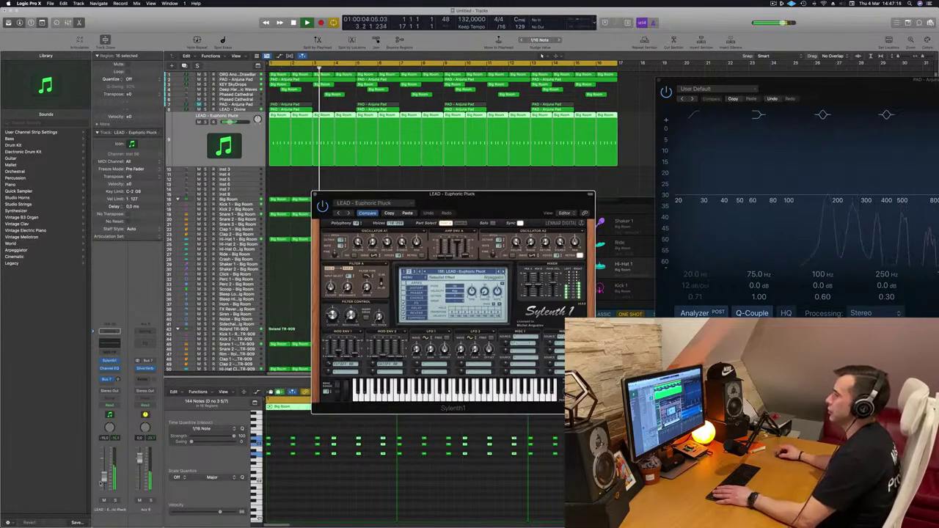
click(434, 153)
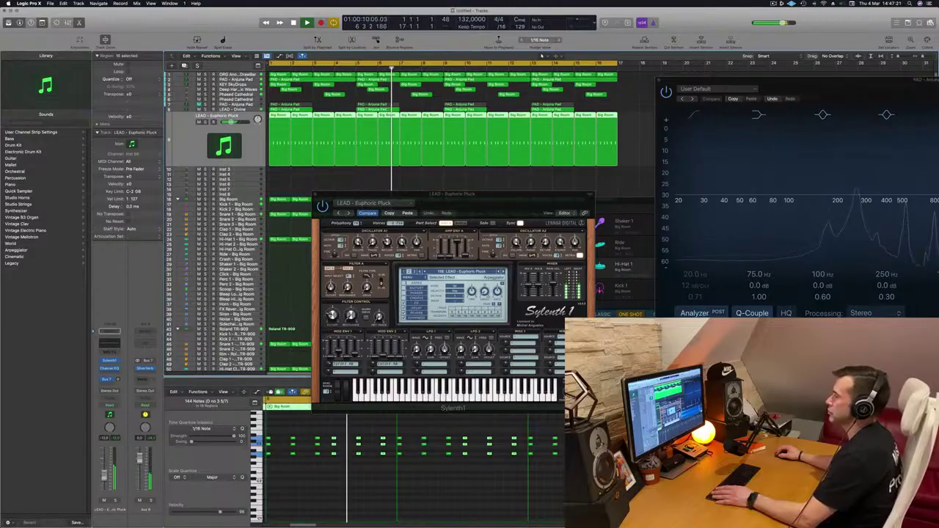
Step: Step onward through the lead presets past LEAD - Funky Chord and LEAD - Green Lights, and settle on LEAD - Home
drag(490, 206, 469, 214)
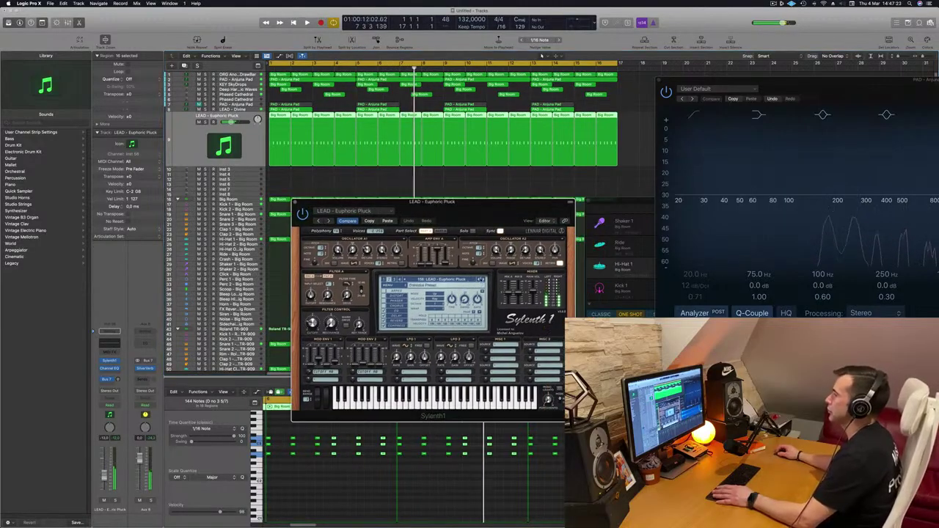
click(483, 281)
key(space)
click(483, 279)
click(483, 279)
key(])
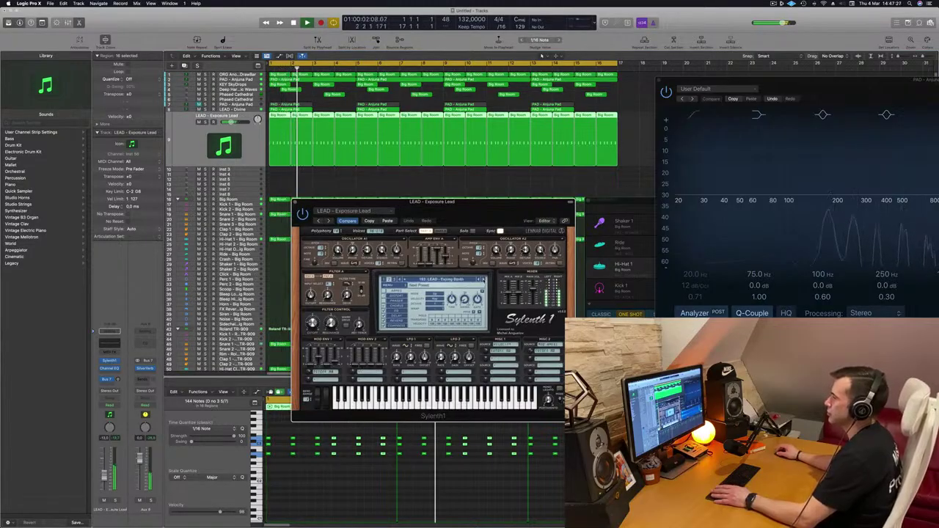
key(])
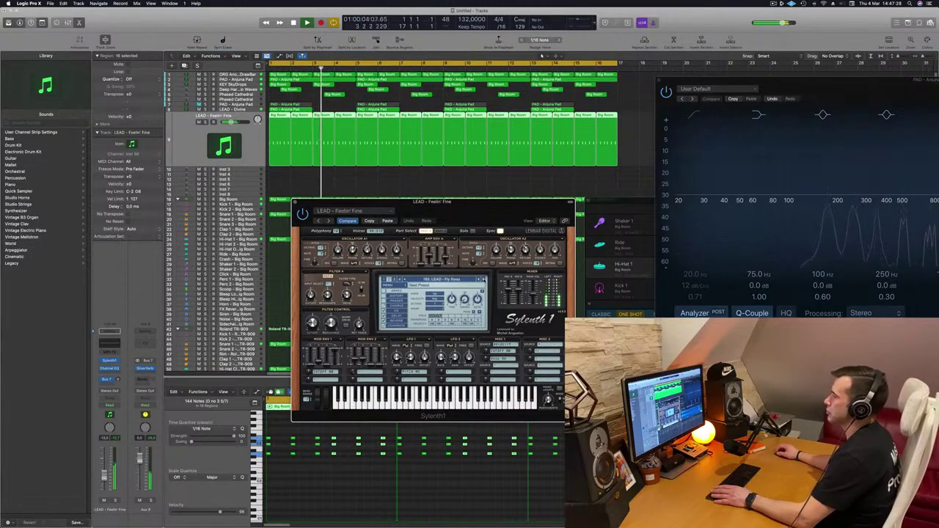
key(])
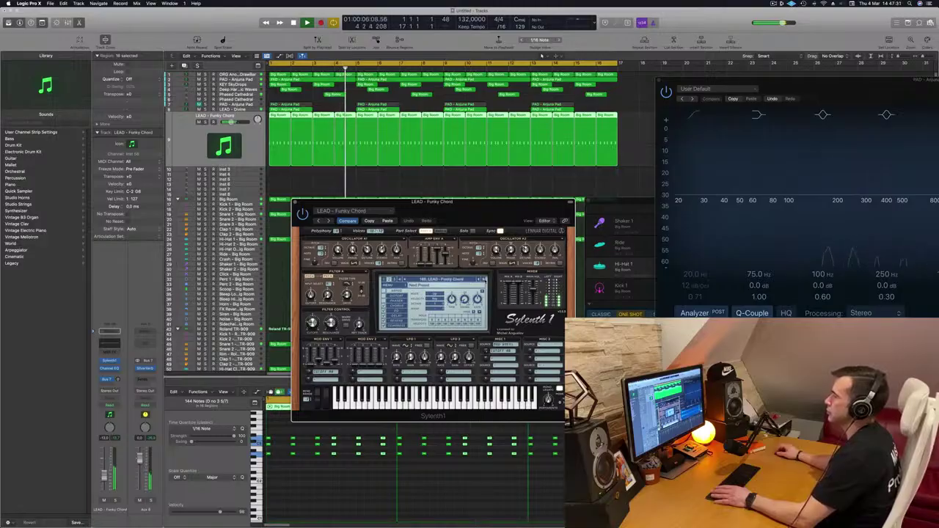
key(])
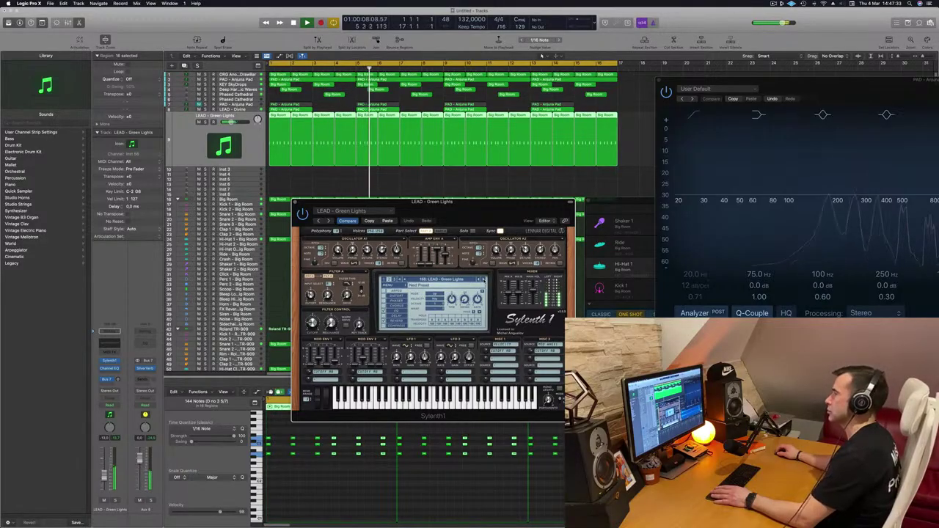
click(483, 279)
click(484, 279)
click(484, 279)
click(484, 279)
click(483, 280)
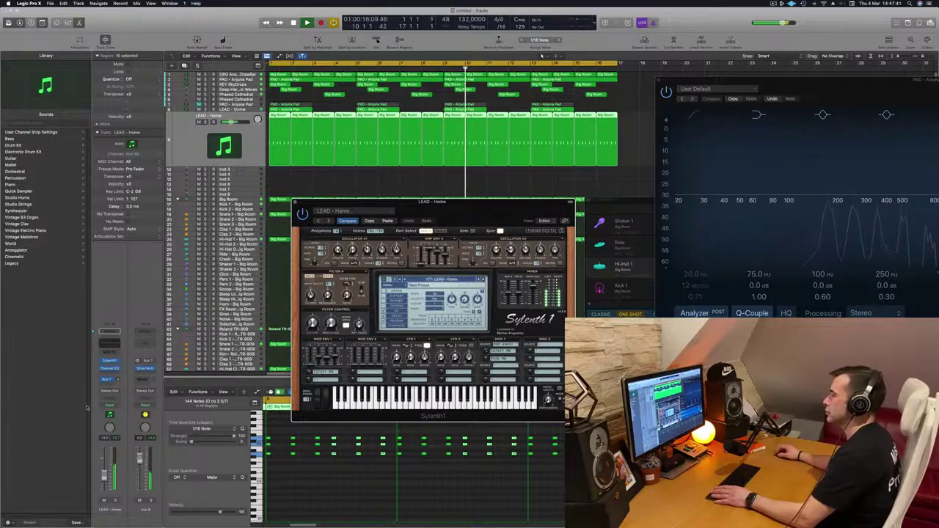
Step: Raise the LEAD - Home track's volume slightly and move the Sylenth1 window clear of the note editor
drag(105, 474, 105, 471)
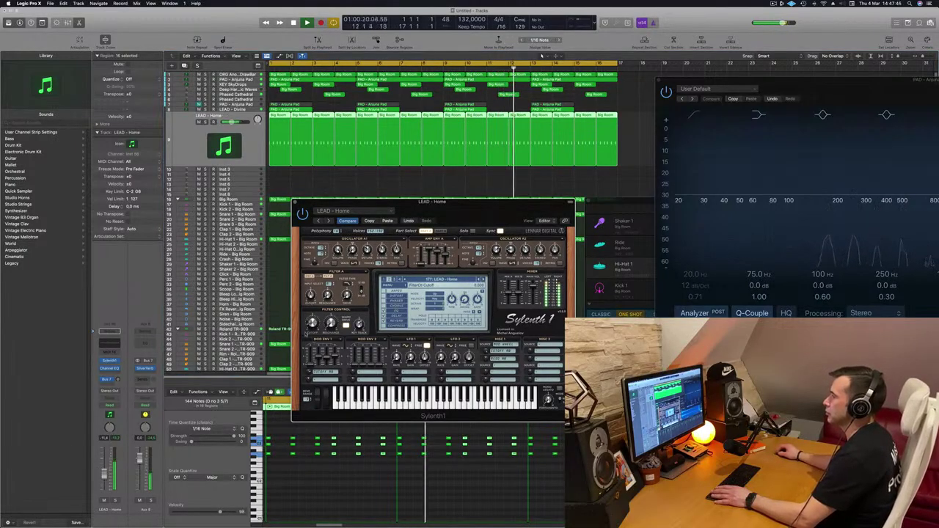
drag(433, 202, 567, 179)
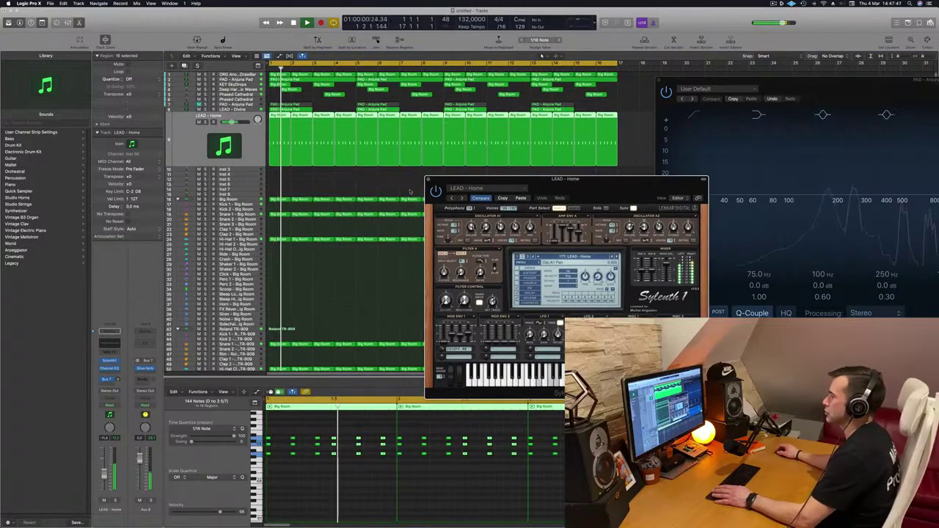
Step: Select all the lead notes, try them one octave lower during playback, and transpose them back up an octave
click(313, 477)
key(space)
key(super+a)
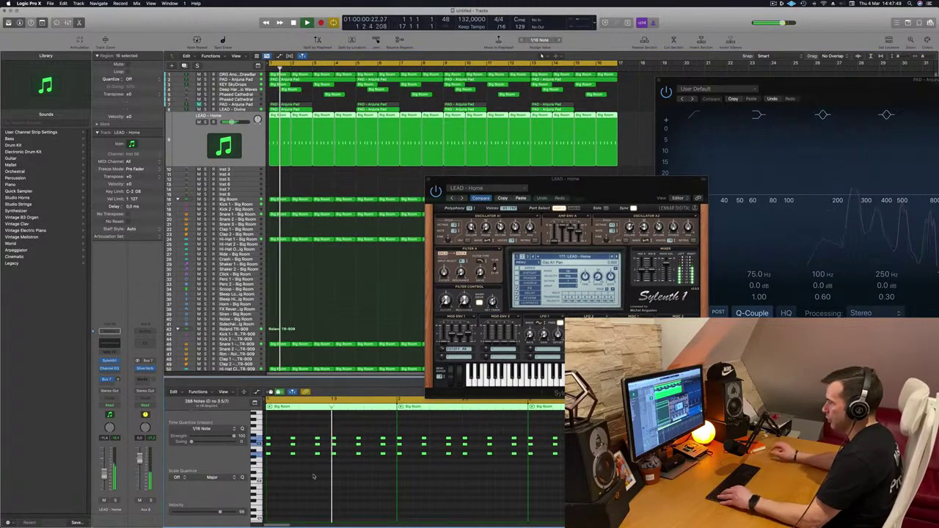
key(alt+shift+Down)
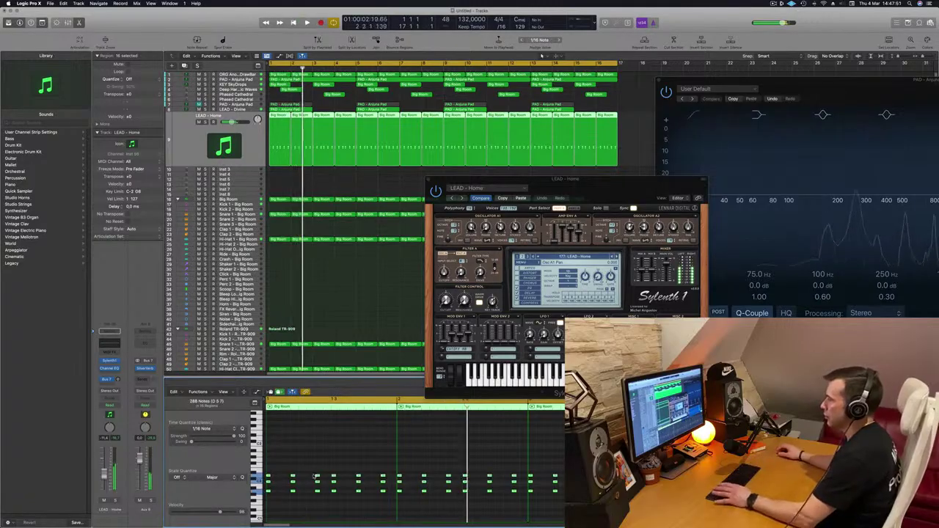
key(alt+shift+Up)
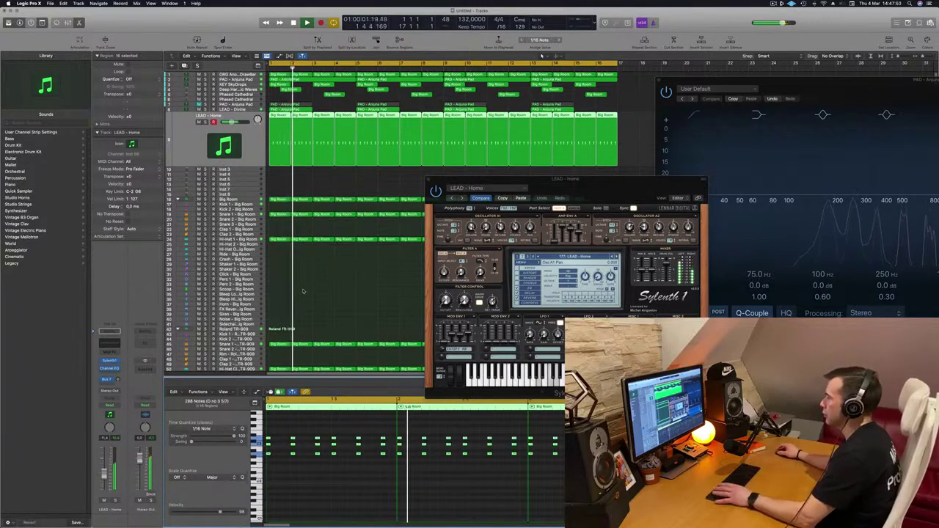
drag(575, 182, 537, 179)
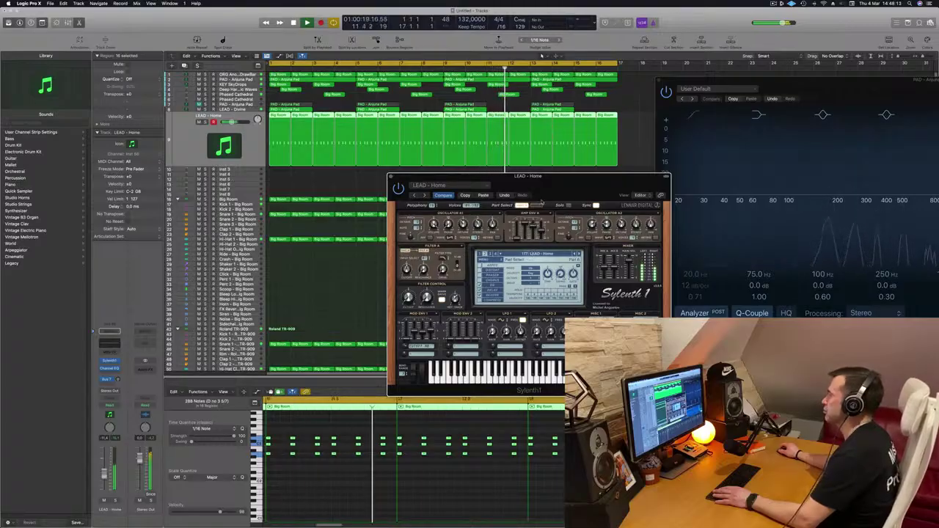
Step: Audition the lead presets after LEAD - Home through I Love You, Inpetto and Jigga Jigga, and settle on LEAD - Let Go
key(Return)
click(579, 254)
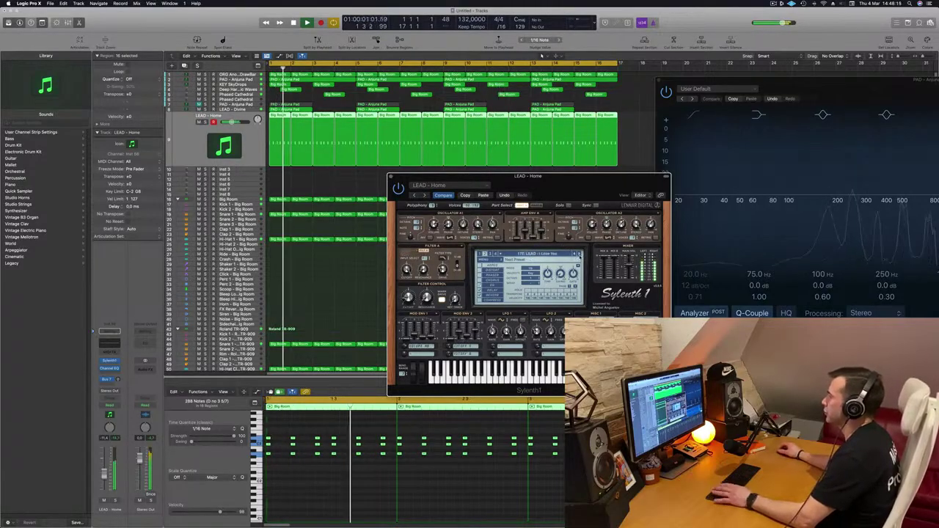
click(579, 254)
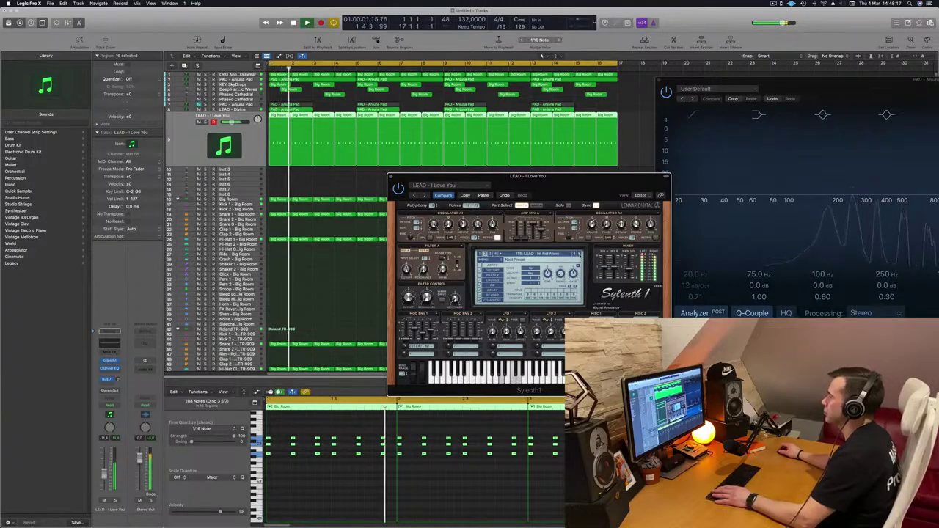
key(])
key(Return)
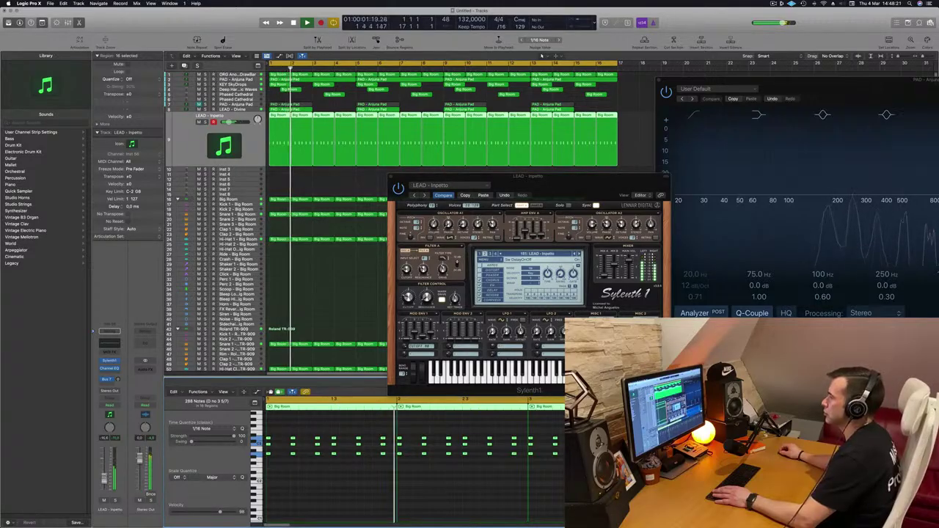
key(])
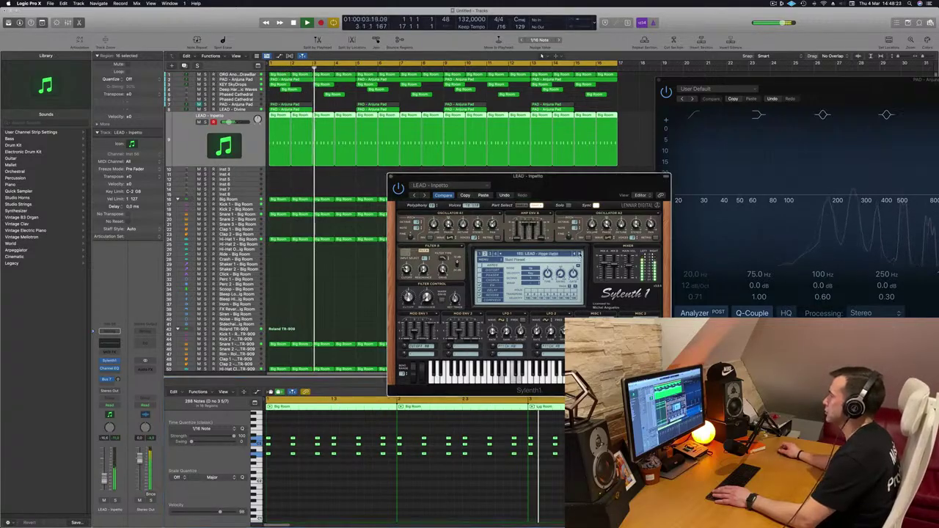
key(])
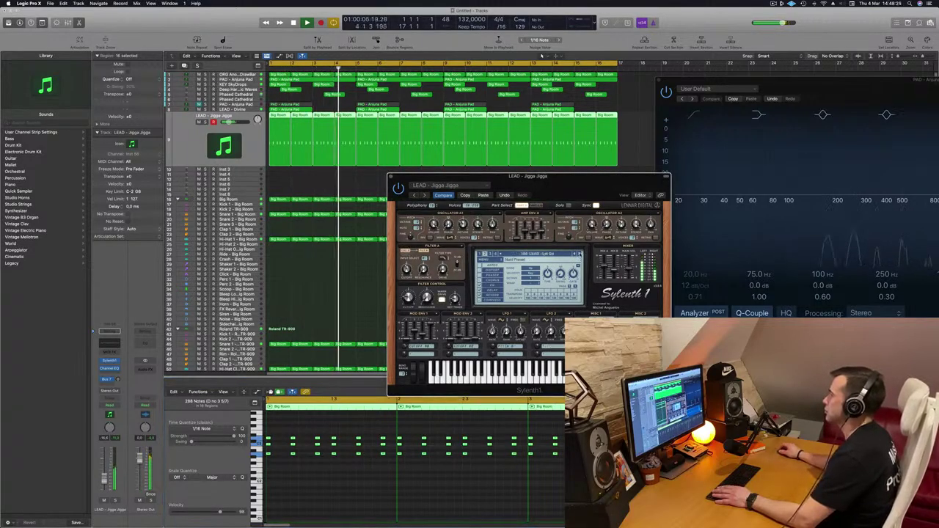
drag(590, 186, 564, 209)
key(space)
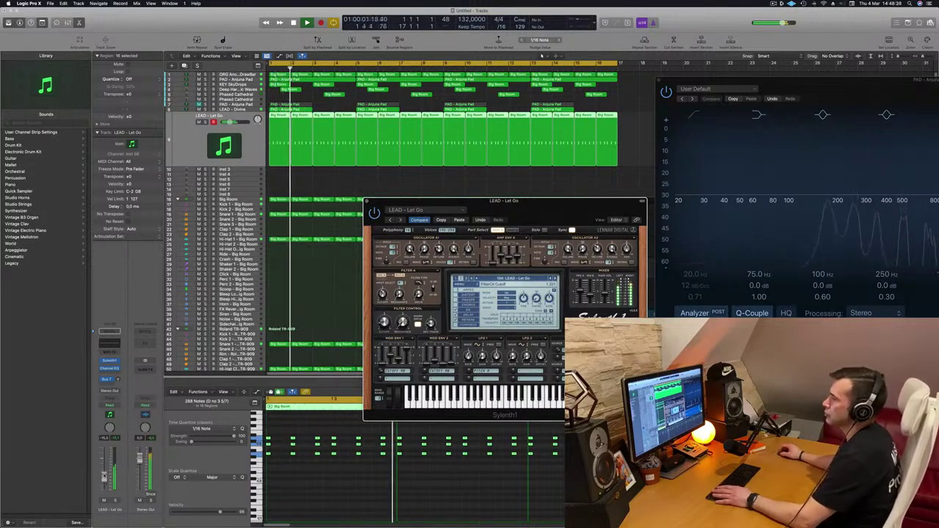
Step: Enable the low-cut band in the lead's Channel EQ and roll off the lows below about 250 Hz
click(109, 367)
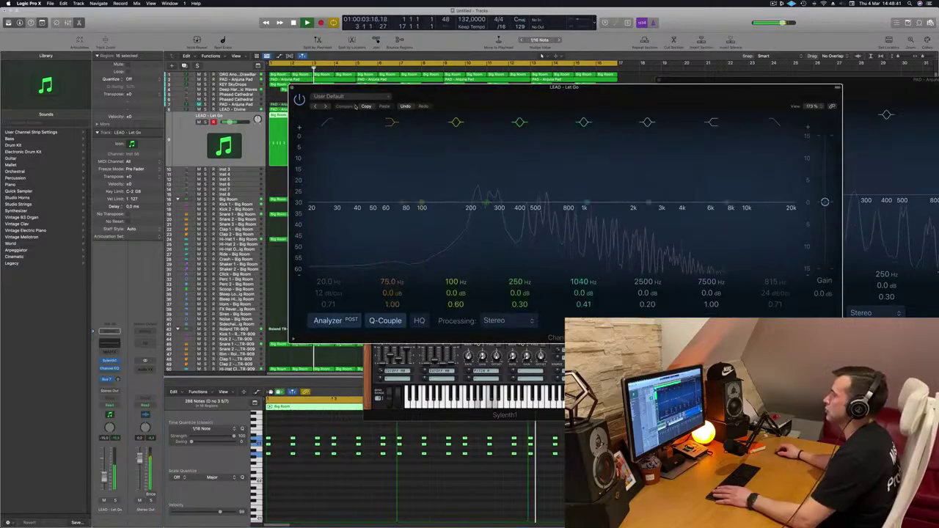
click(327, 122)
drag(430, 178, 501, 157)
click(483, 212)
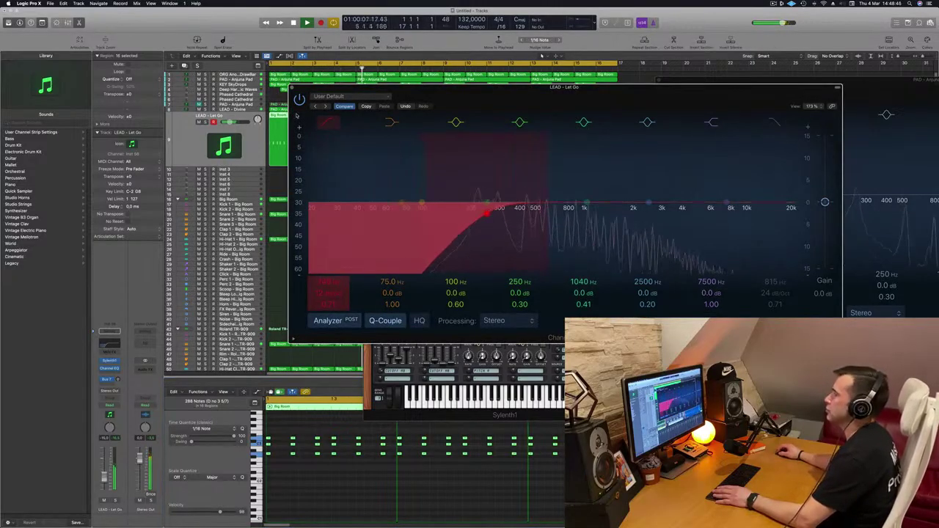
click(292, 87)
key(space)
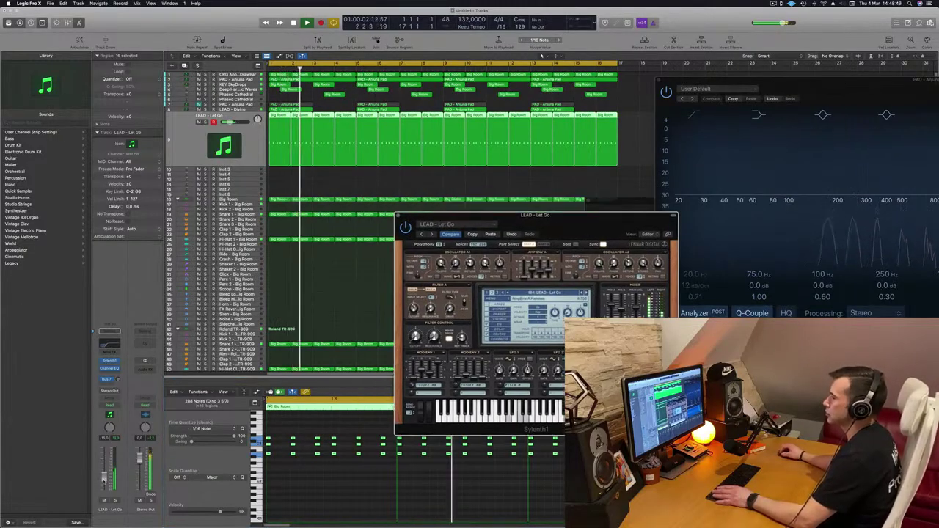
Step: Raise the LEAD - Let Go volume slightly, replay from the start, and bring the muted PAD - Anjuna Pad on track 7 back in
drag(104, 481, 105, 478)
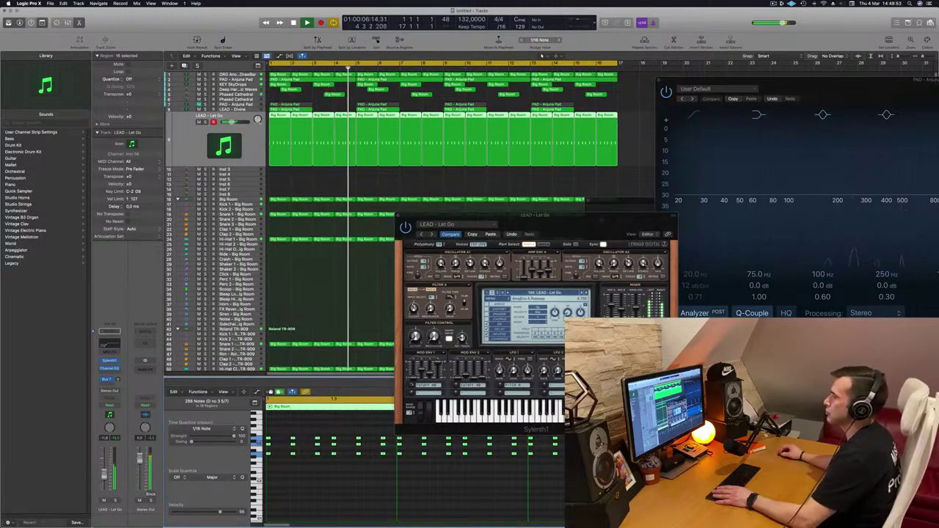
key(Return)
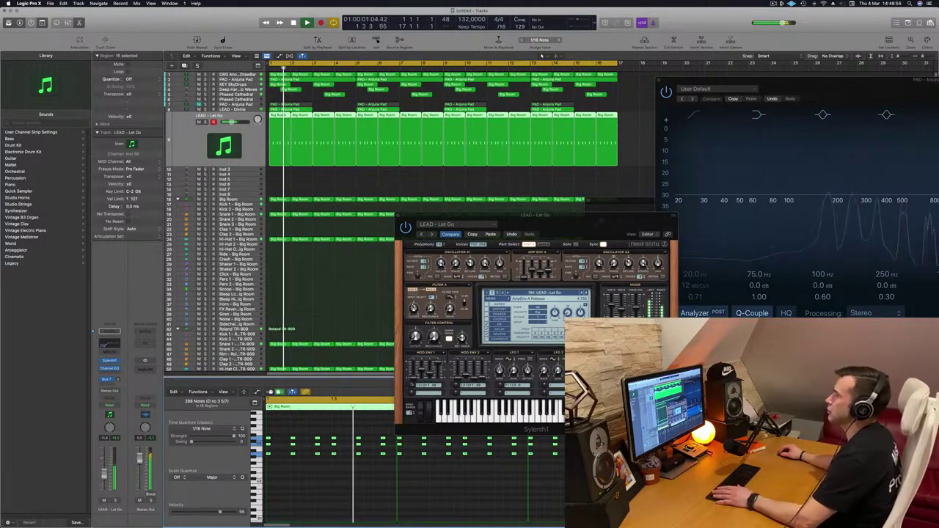
key(Return)
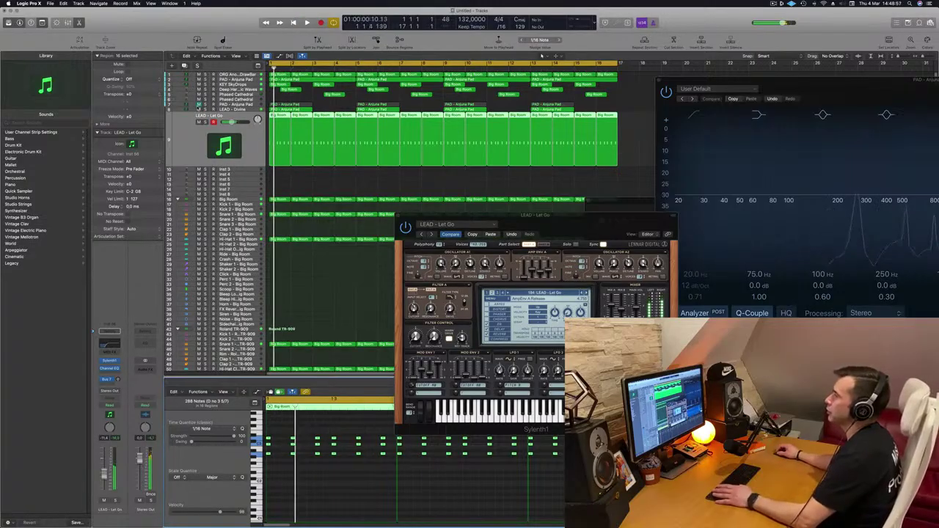
key(Up)
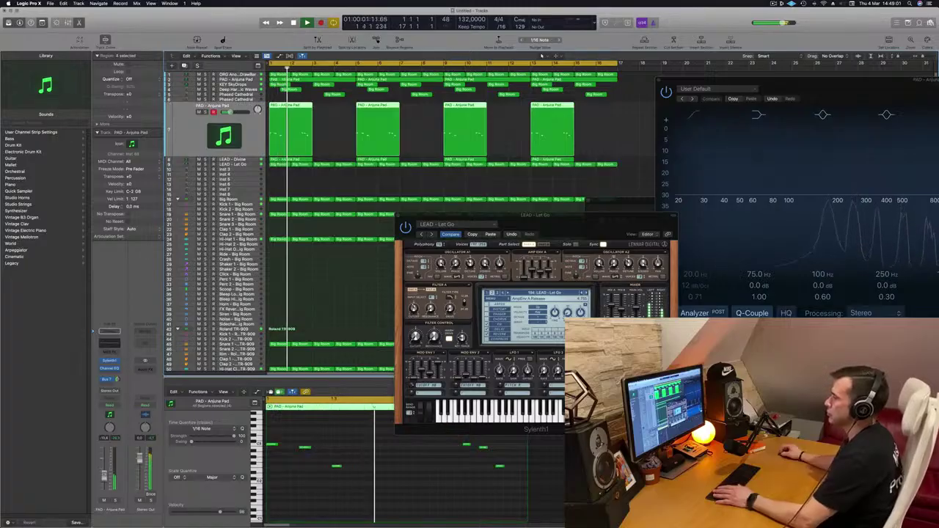
Step: Close the Sylenth1 window, deselect the pad regions, and listen through the full 16-bar arrangement
drag(527, 215, 388, 234)
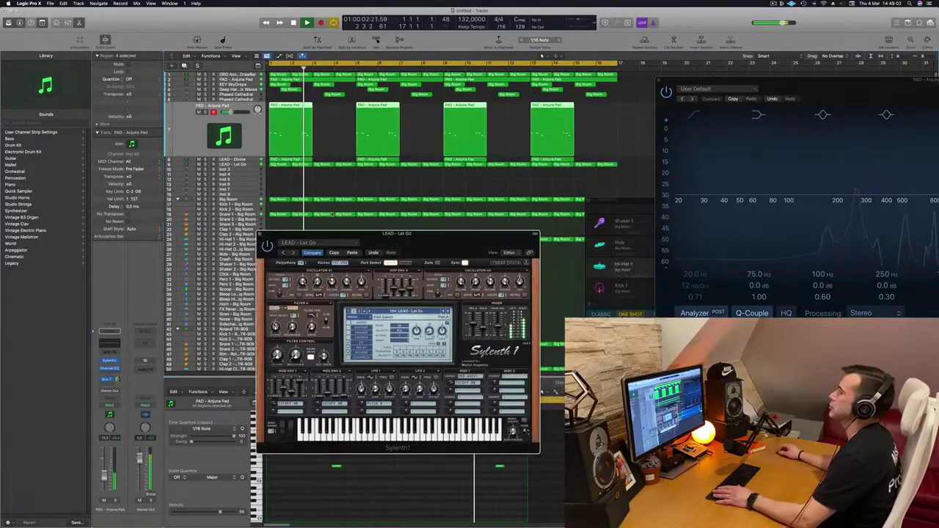
click(259, 234)
click(773, 4)
click(773, 4)
scroll(459, 169, left, 3)
scroll(459, 169, left, 2)
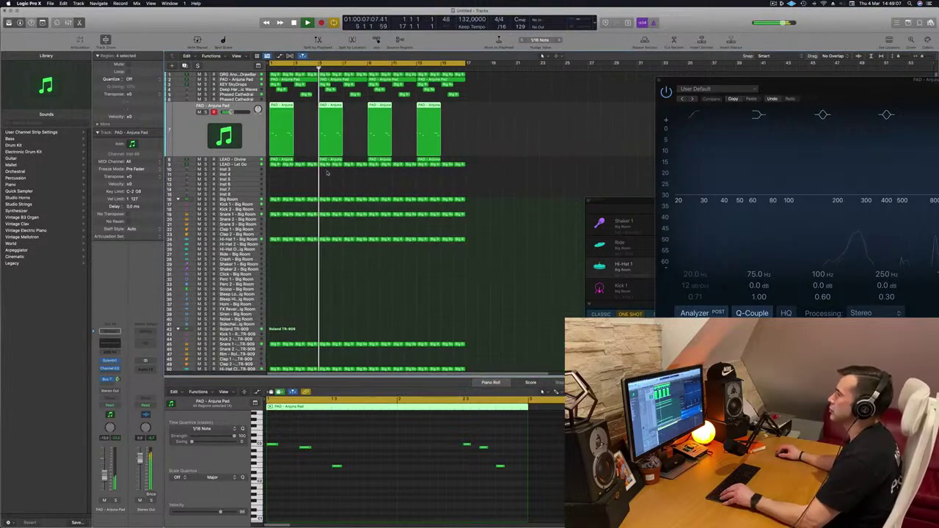
click(287, 186)
scroll(336, 196, right, 4)
key(super+Left)
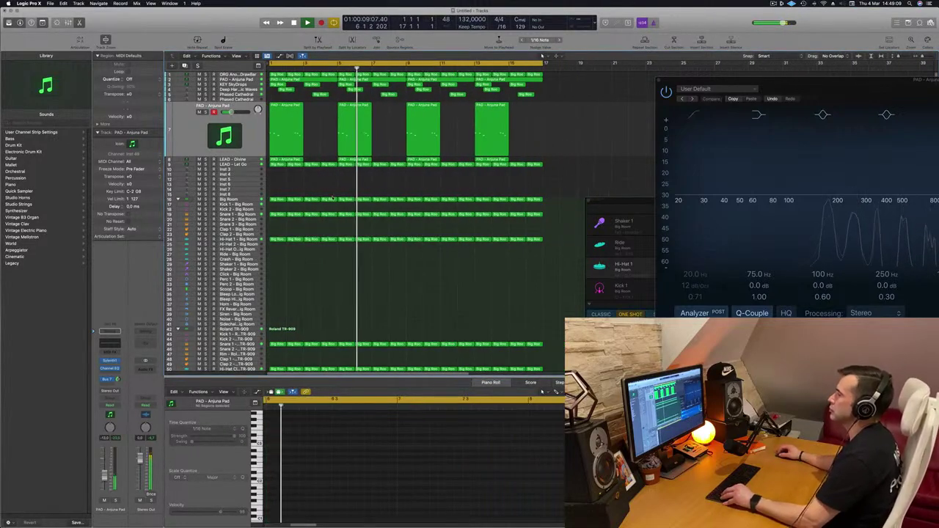
key(super+Left)
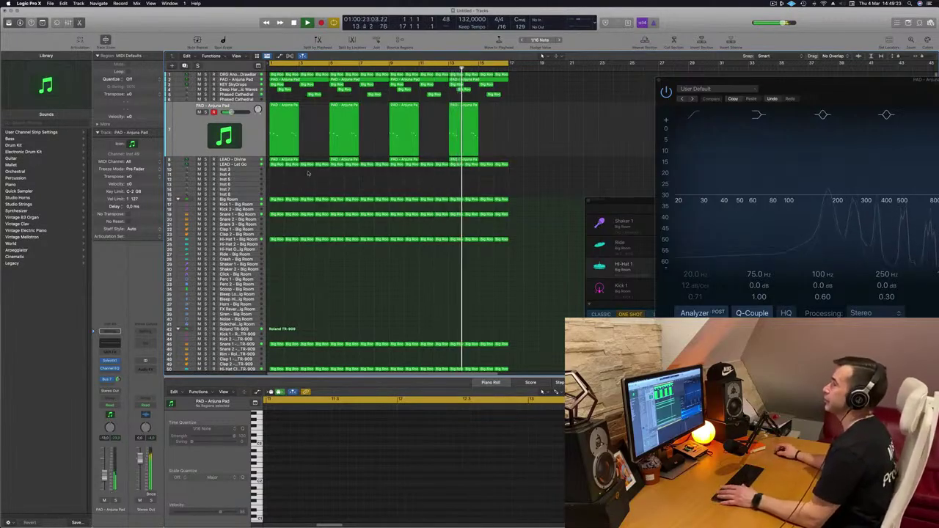
Step: Compare the mix with and without the ORG Another Drawbar track during playback from the start
scroll(326, 183, left, 3)
key(Return)
click(248, 75)
key(Return)
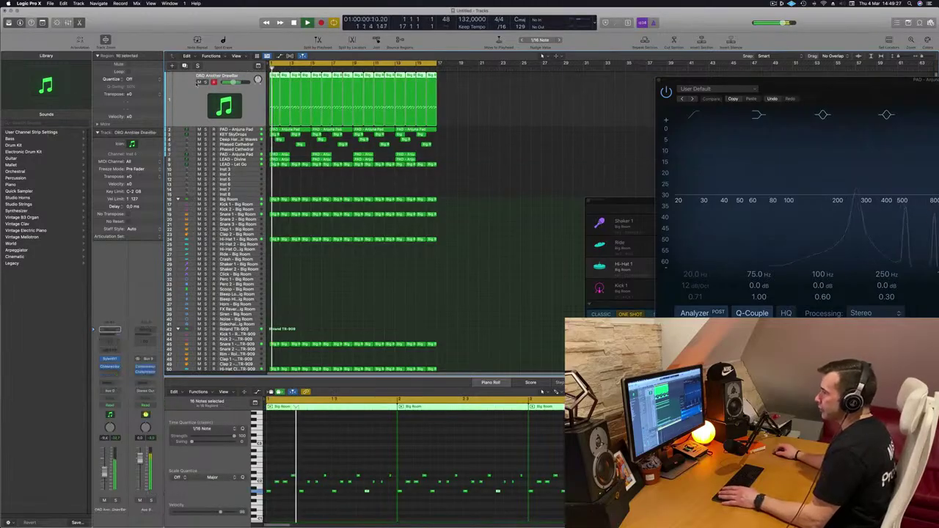
click(198, 83)
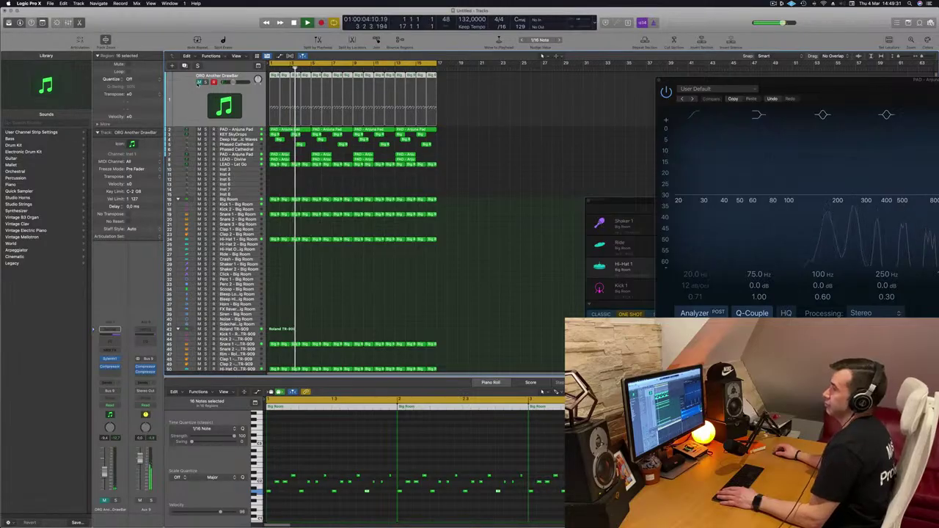
click(198, 82)
key(space)
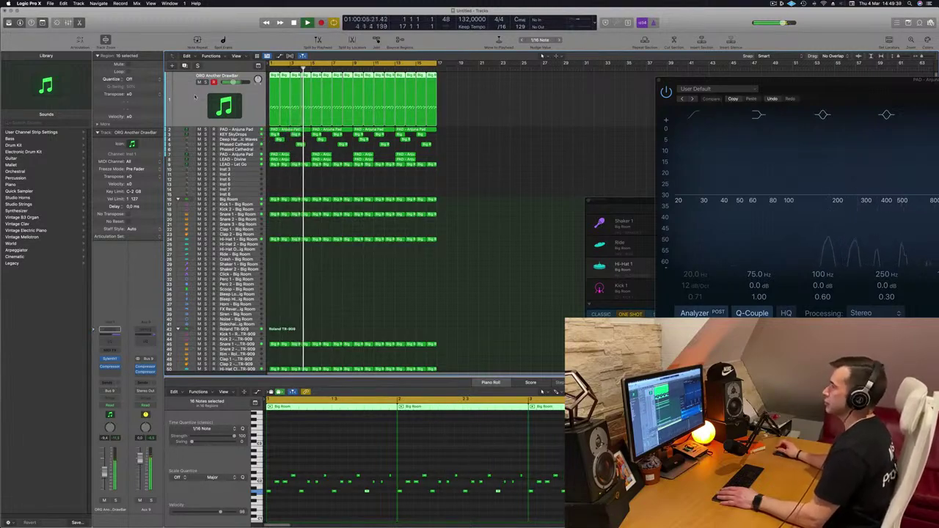
Step: Add a send to Bus 9 on the Snare 1 - Roland TR-909 track
scroll(241, 300, down, 5)
key(space)
key(space)
click(242, 300)
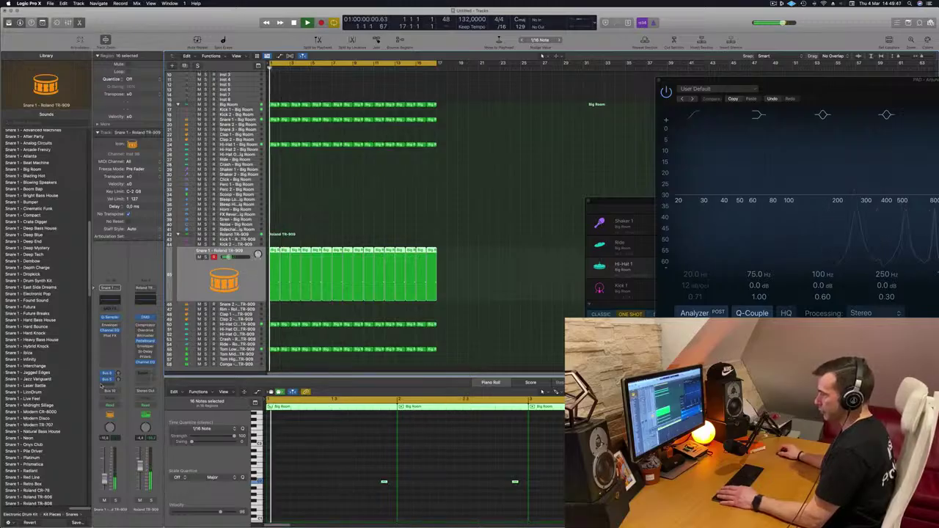
click(107, 379)
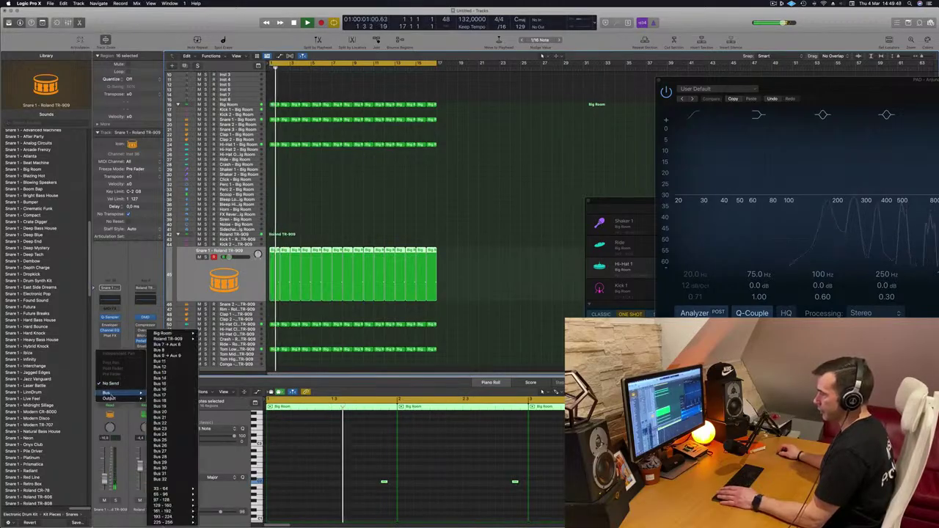
click(178, 355)
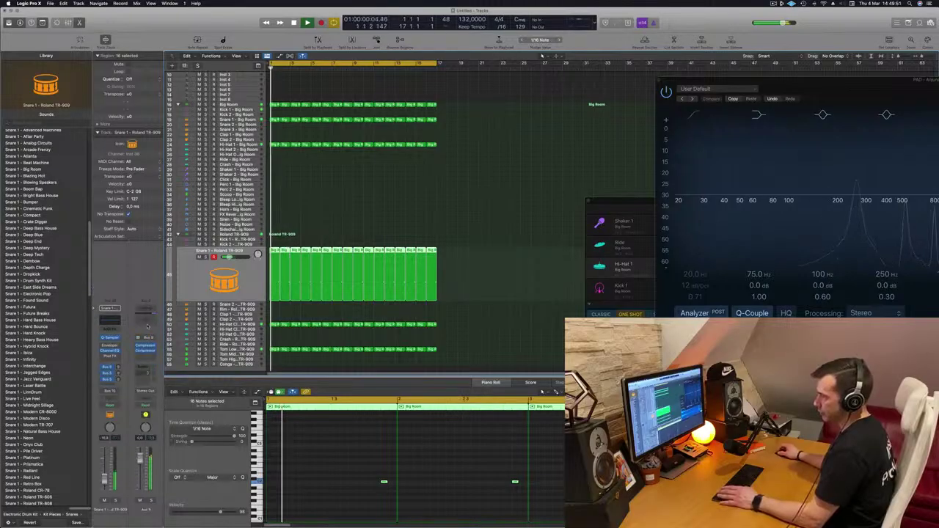
Step: Try Bus 8 for the new snare send, settle on Bus 7, and raise its send level
click(111, 380)
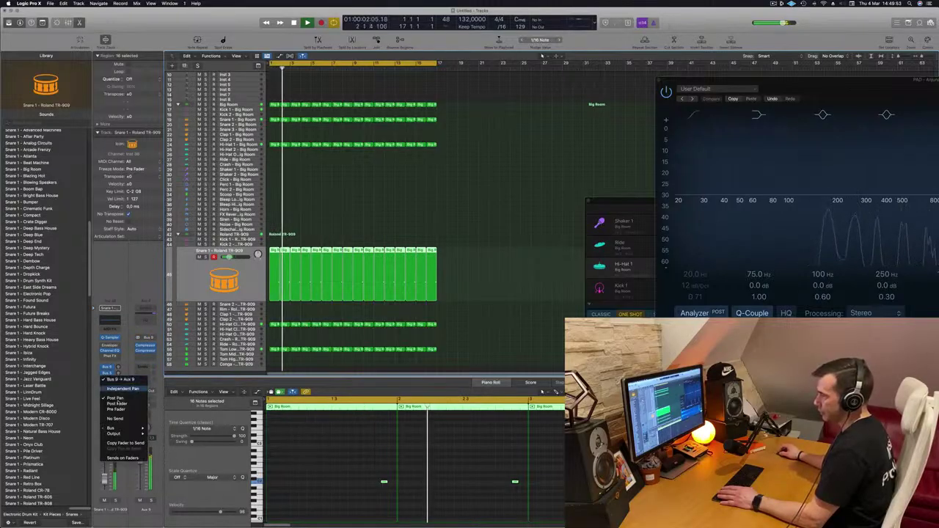
mouse_move(133, 433)
click(174, 350)
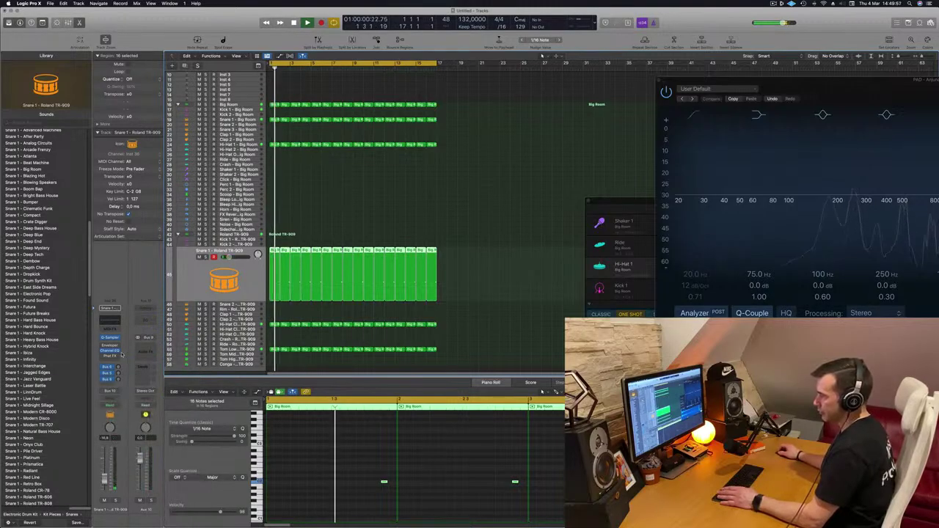
click(110, 379)
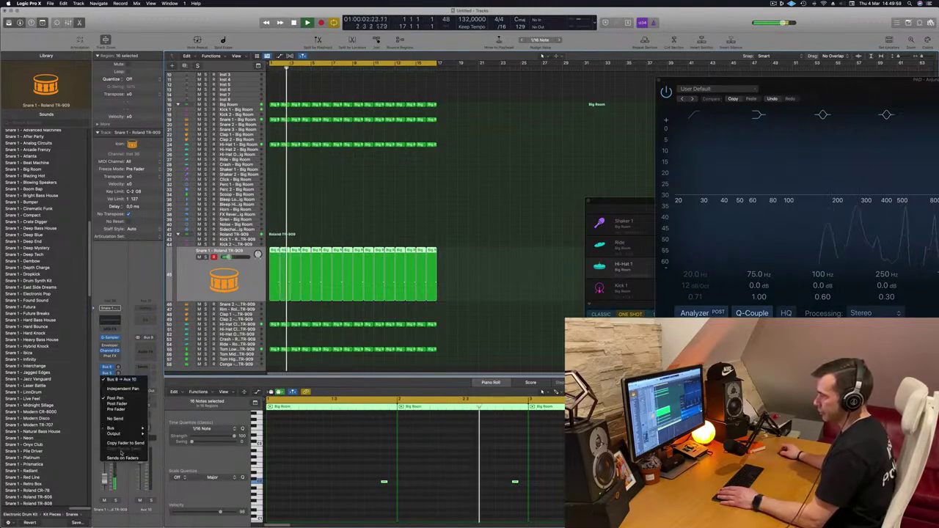
mouse_move(129, 433)
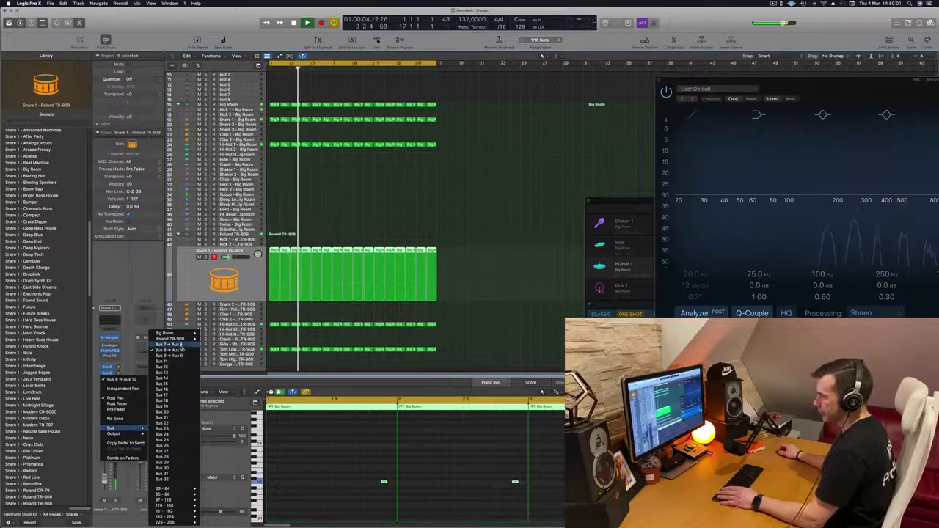
click(168, 344)
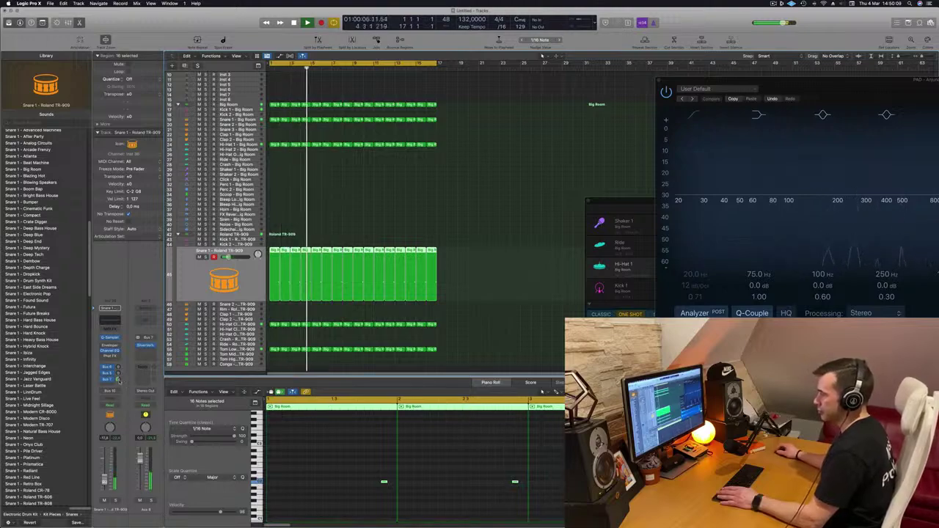
Step: Deselect the snare regions and listen to the whole arrangement again from the start
scroll(476, 243, up, 4)
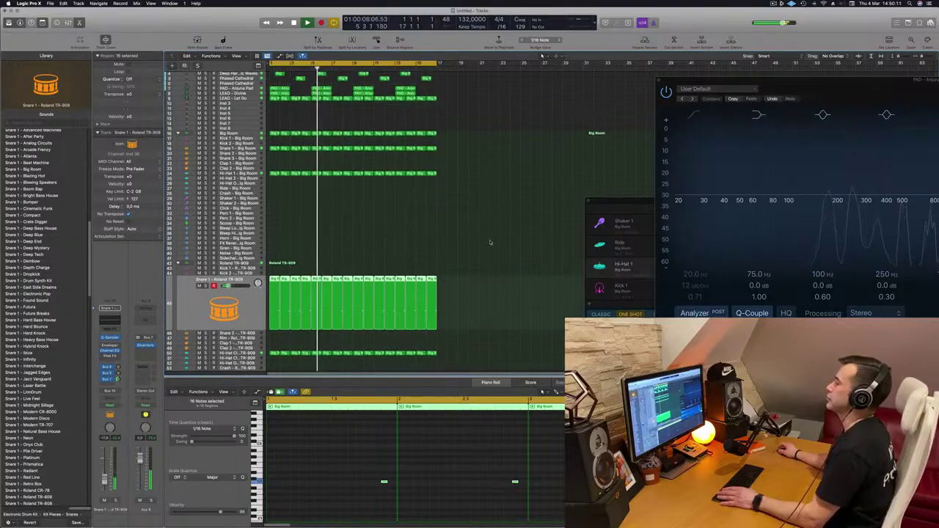
click(497, 160)
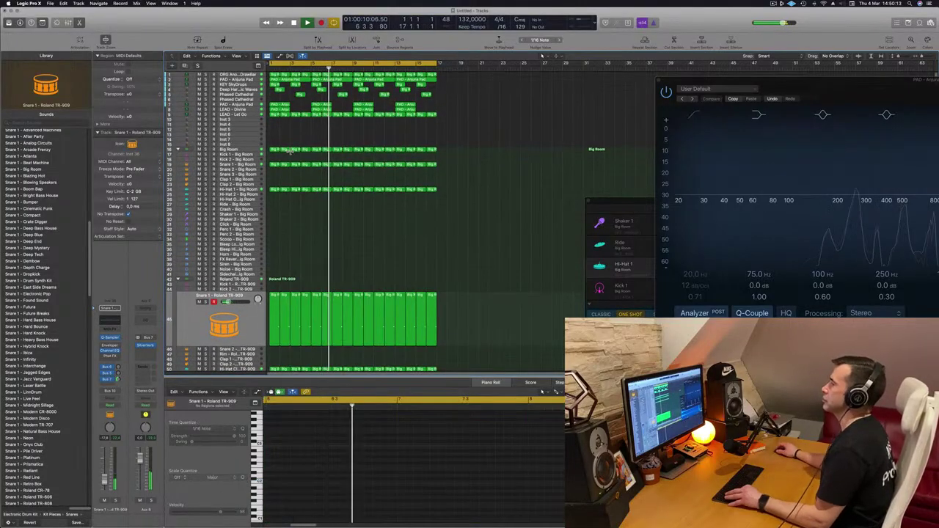
scroll(291, 153, up, 4)
scroll(291, 152, down, 1)
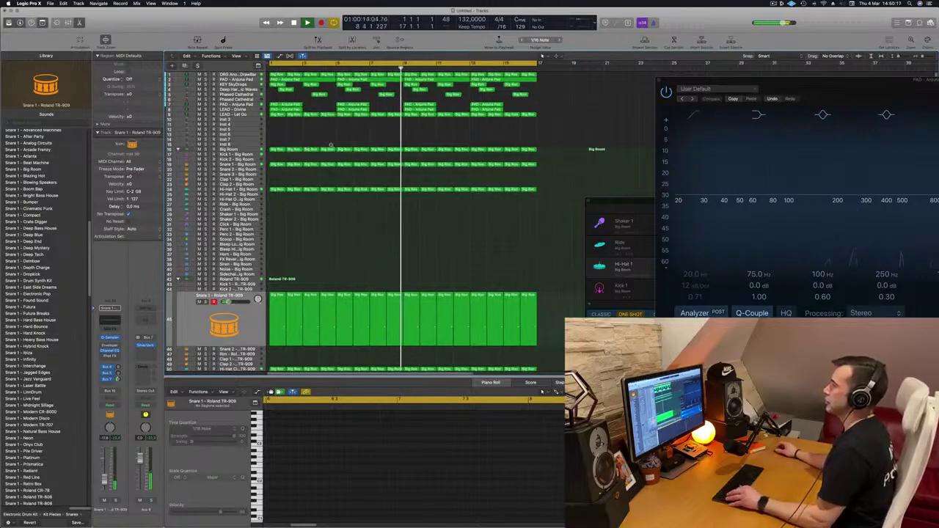
scroll(332, 146, down, 4)
key(Return)
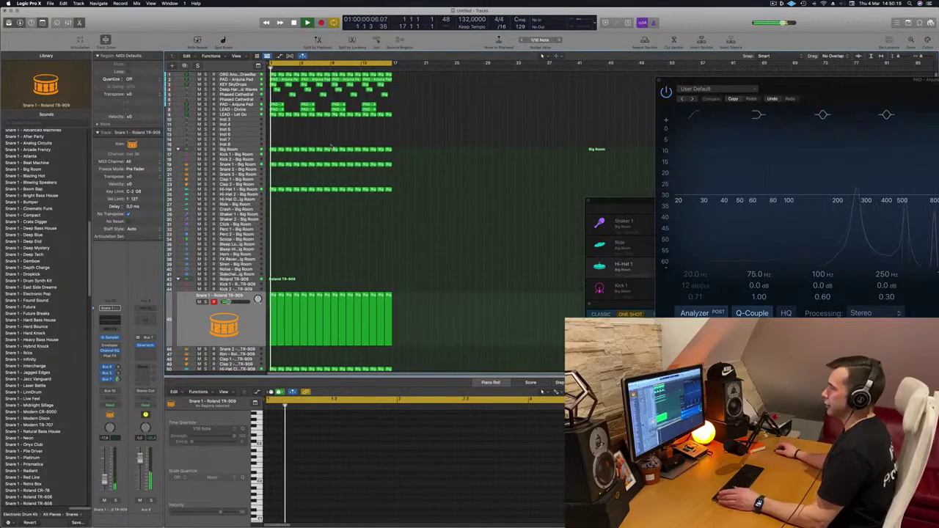
key(Return)
key(Return)
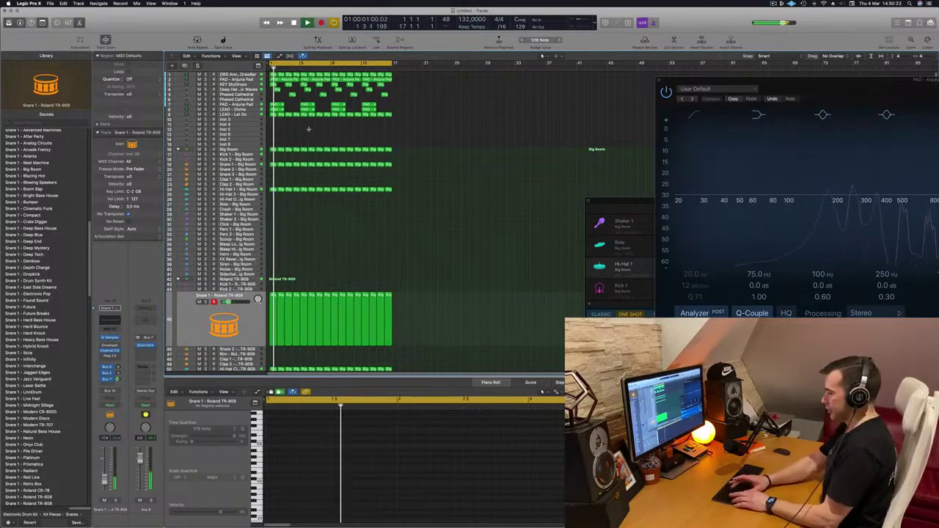
Step: Repeat all regions once directly after the first 16 bars and extend the cycle range to bar 33
key(super+a)
key(super+r)
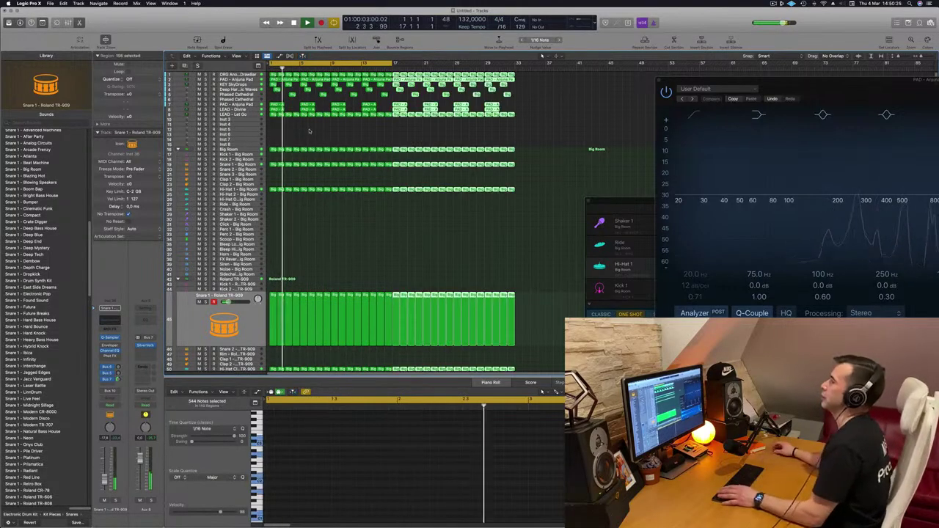
drag(392, 63, 515, 68)
scroll(320, 139, up, 2)
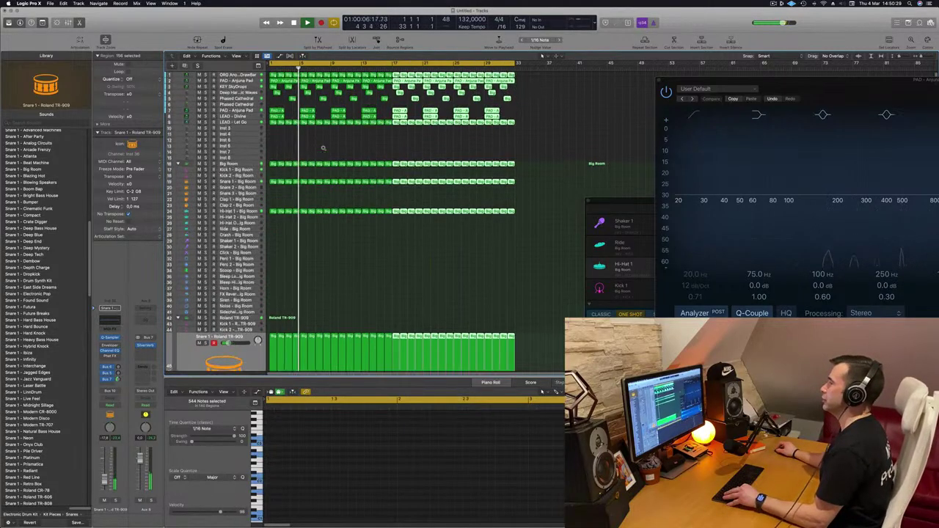
Step: Duplicate the PAD - Anjuna Pad track with its settings and place the copy below the LEAD - Let Go track
scroll(324, 148, up, 3)
scroll(323, 159, down, 5)
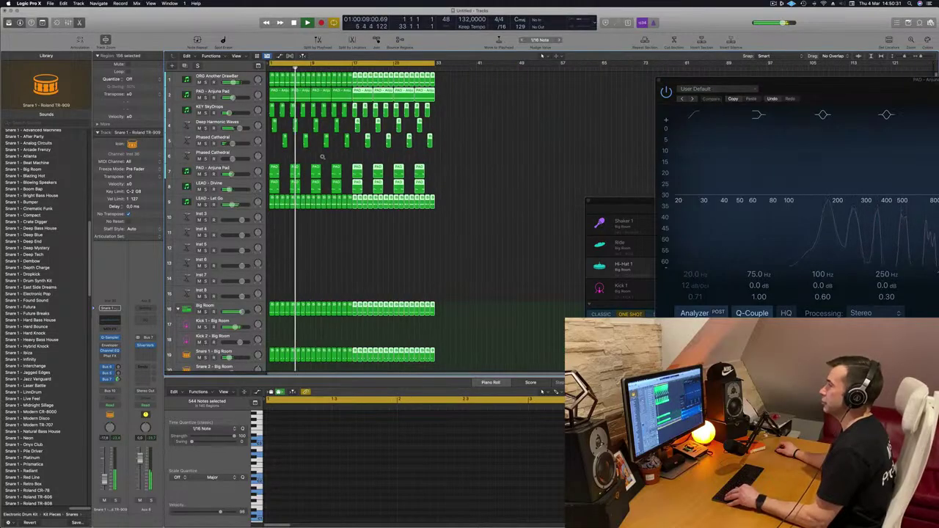
scroll(317, 252, up, 2)
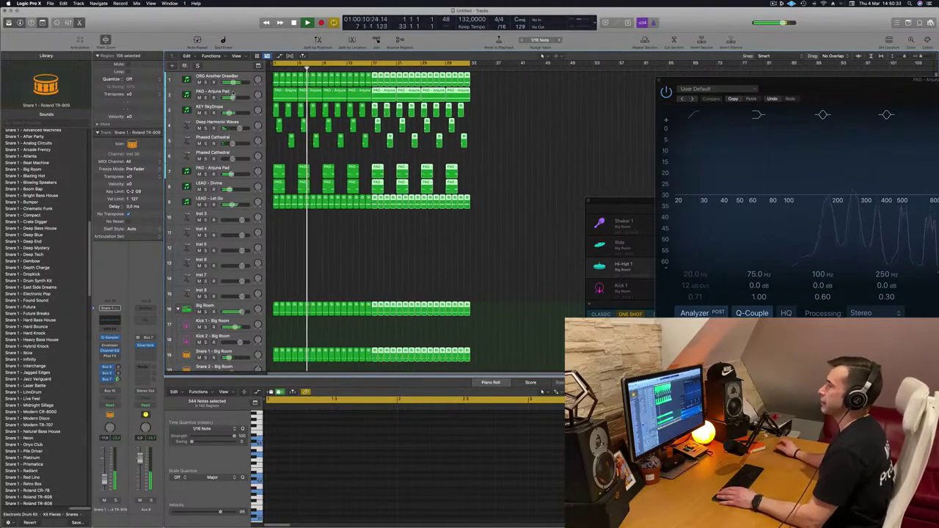
click(191, 95)
key(ctrl+z)
key(super+d)
scroll(221, 183, down, 1)
drag(232, 221, 233, 335)
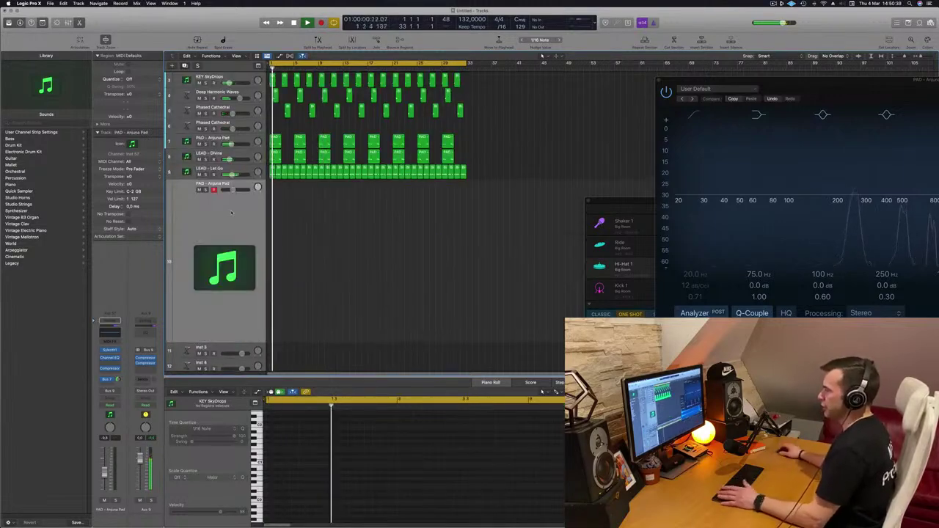
Step: Open the Sylenth1 instrument on the duplicated track and show the Musical Typing keyboard
click(109, 352)
drag(480, 92, 566, 172)
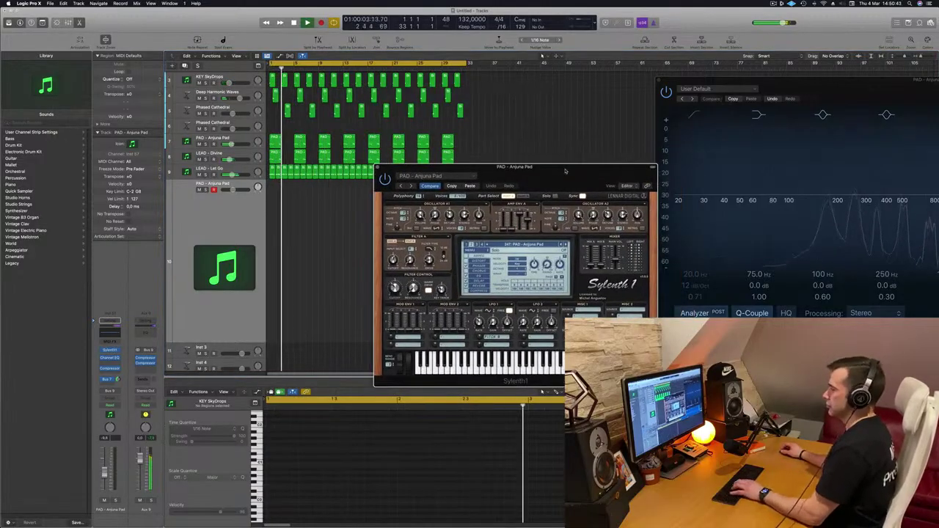
drag(566, 172, 433, 185)
key(super+k)
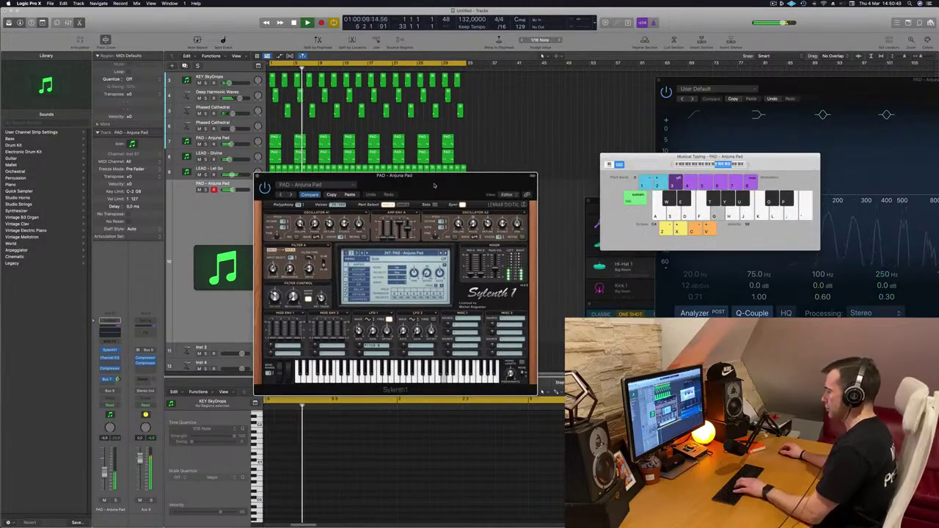
Step: Try the Sylenth1 presets PAD - Back To Earth and LEAD - Basic Super Saw, and restart playback from the beginning
mouse_move(442, 178)
mouse_down()
mouse_move(503, 146)
mouse_move(456, 171)
mouse_up()
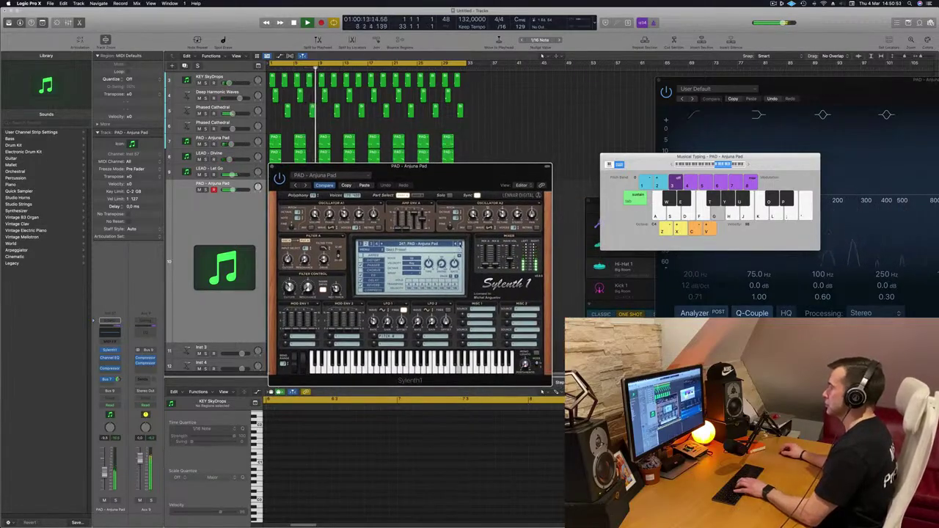
click(460, 243)
key(k)
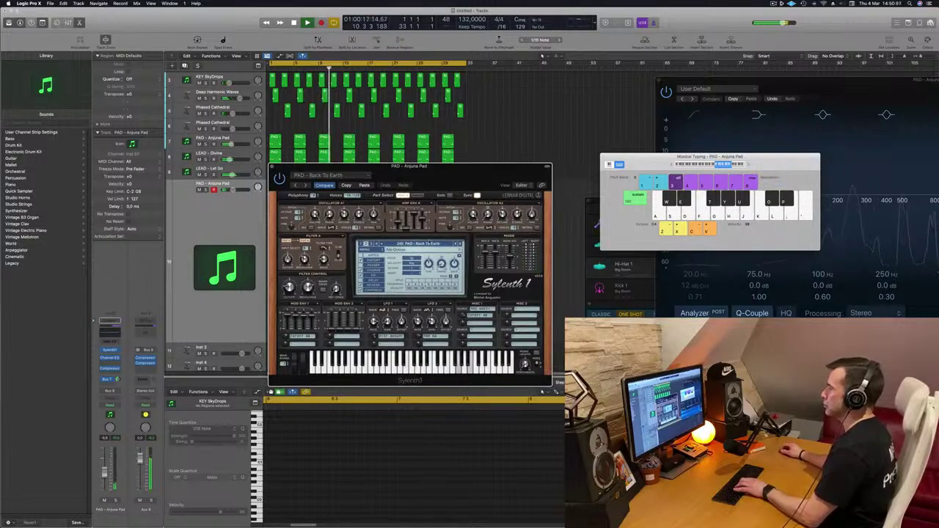
click(411, 243)
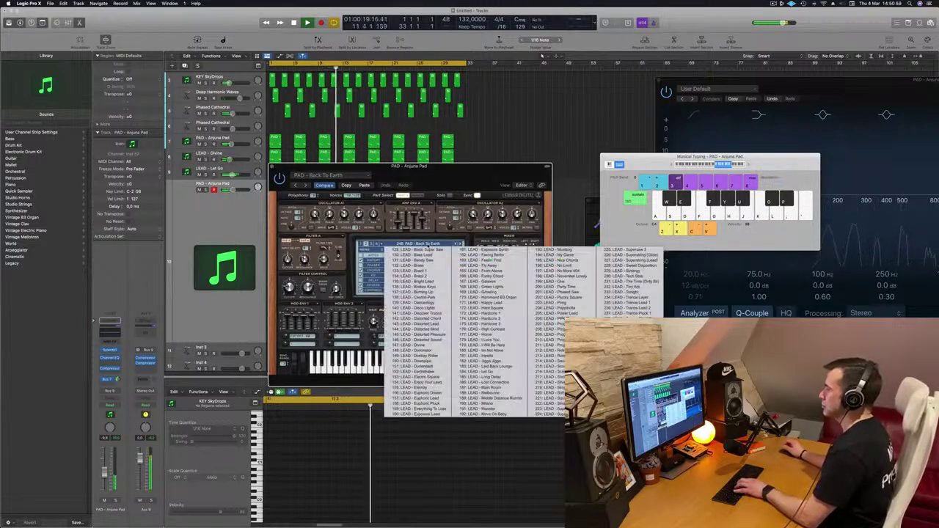
click(426, 249)
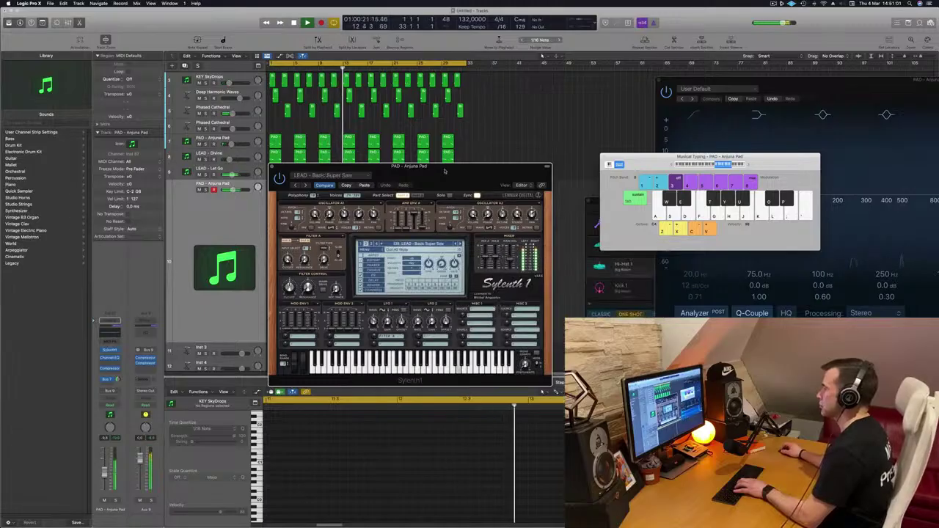
drag(410, 166, 469, 147)
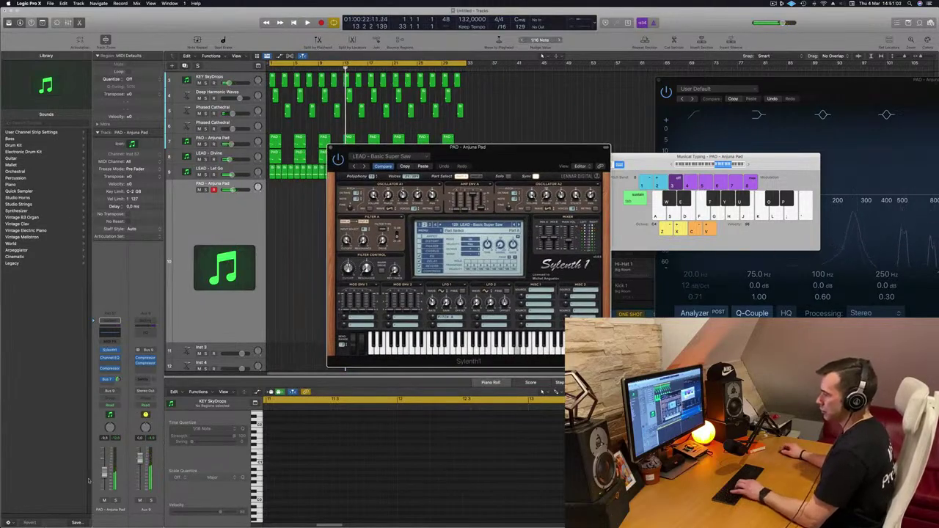
key(space)
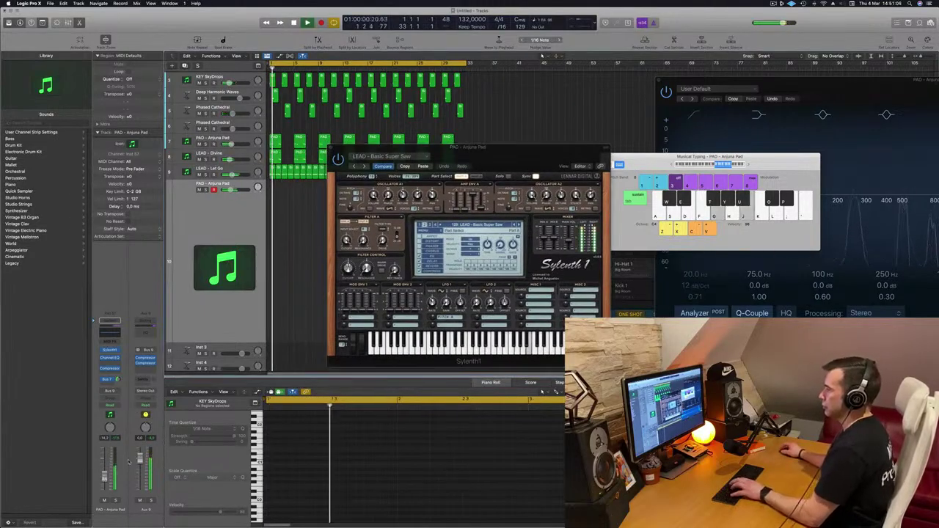
Step: Shift Musical Typing to a lower octave and play test notes on the Sylenth1 lead over the arrangement
key(f)
click(716, 163)
key(f)
key(g)
drag(537, 150, 425, 172)
drag(330, 169, 358, 126)
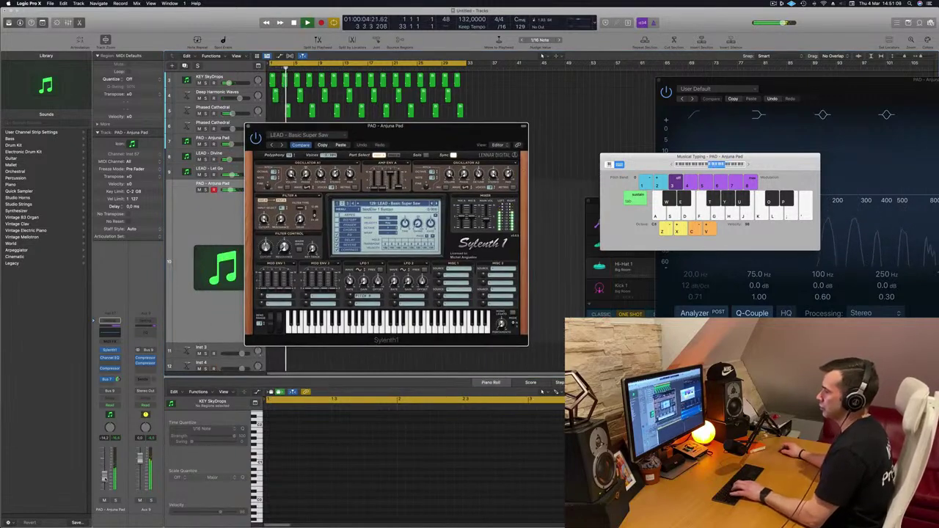
key(h)
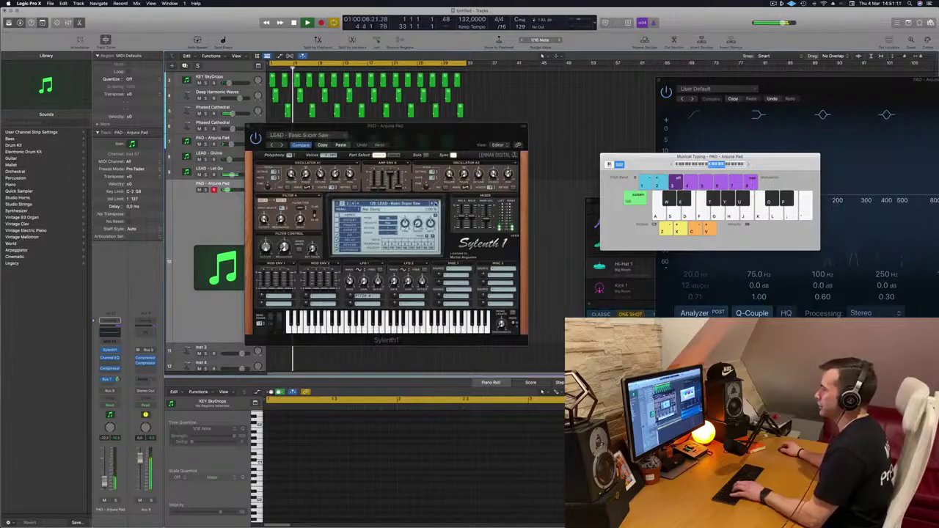
Step: Try the LEAD - Brass preset in Sylenth1, then load LEAD - 80's Cop from the first part of the preset list
click(437, 204)
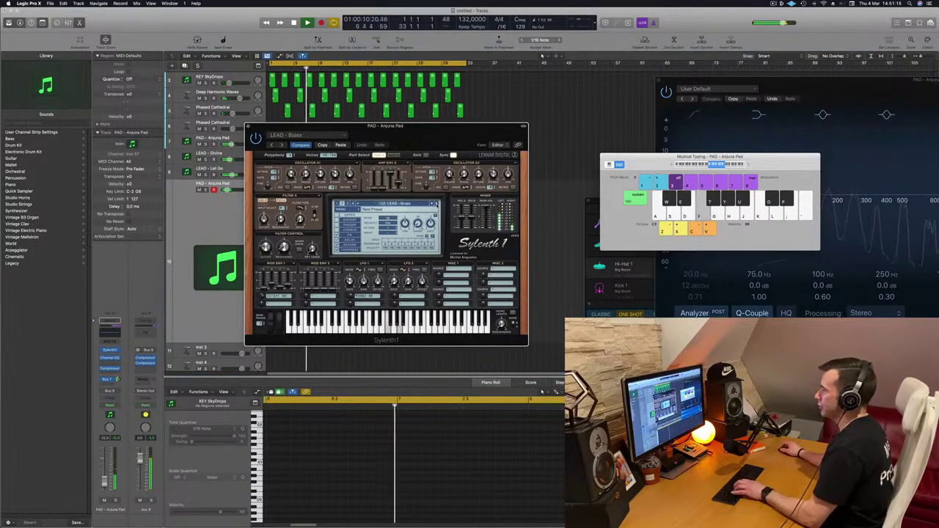
click(392, 204)
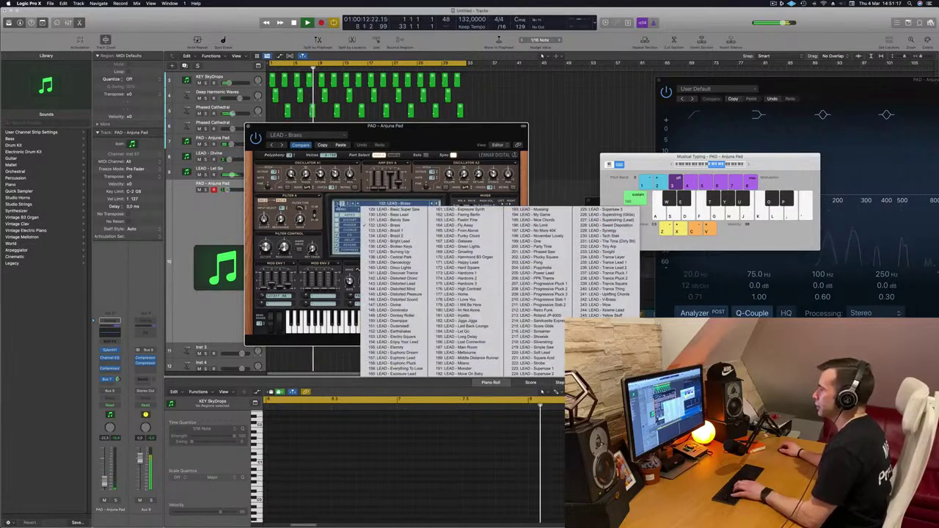
click(342, 204)
click(385, 204)
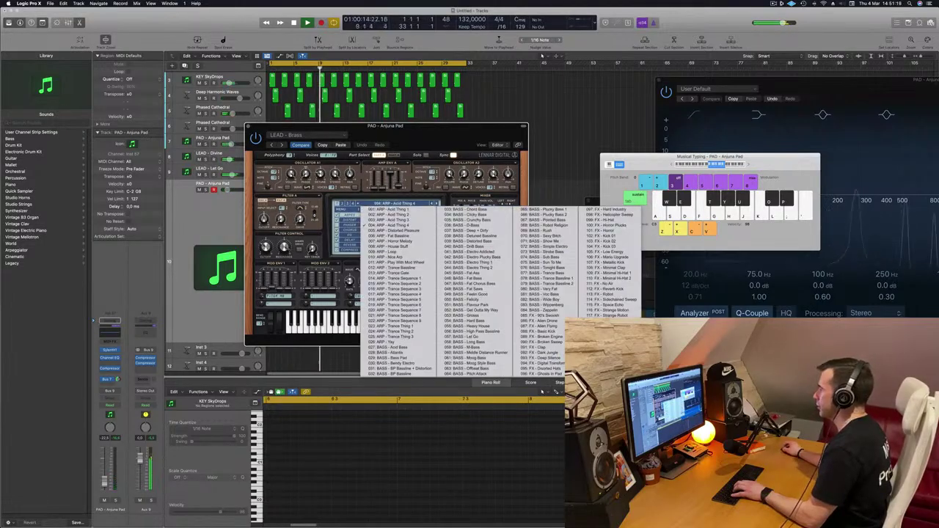
click(609, 342)
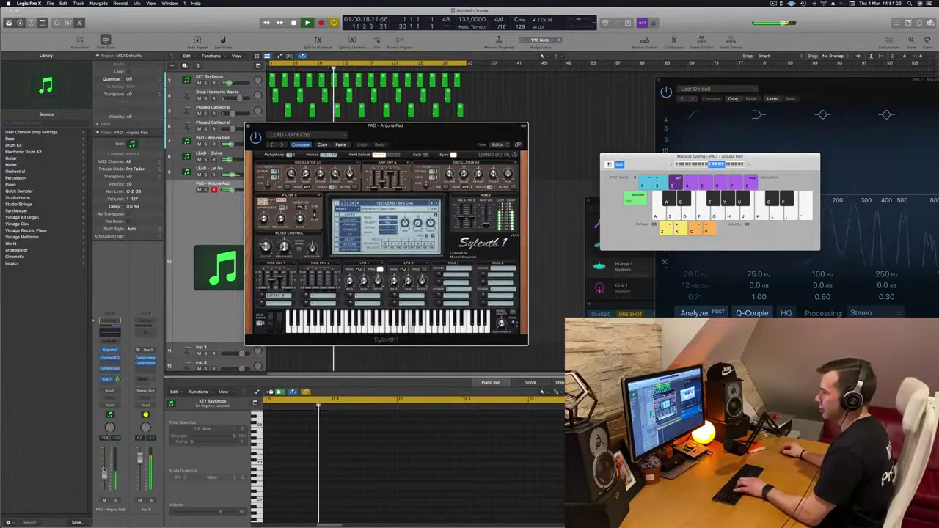
Step: Adjust the new track's volume and the Sylenth1 filter cutoff while playing notes with the LEAD - 80's Cop preset
drag(104, 471, 104, 473)
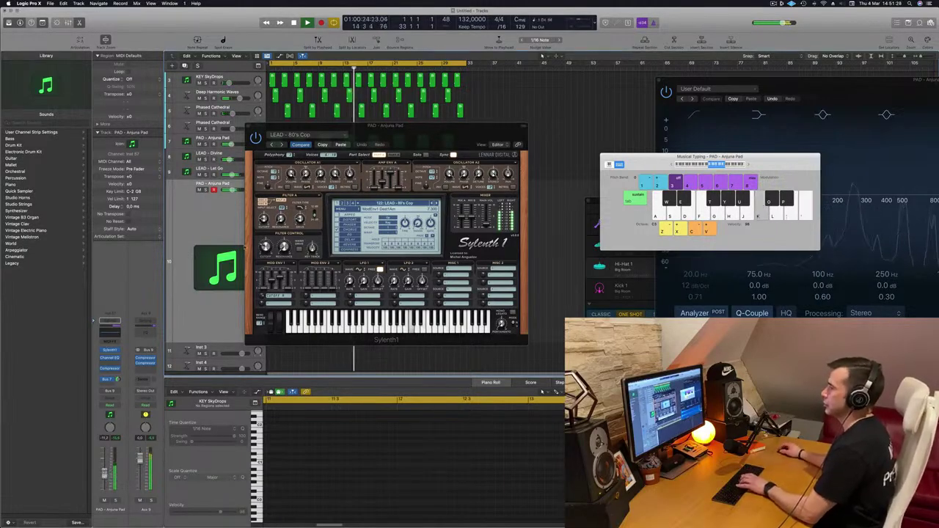
click(264, 247)
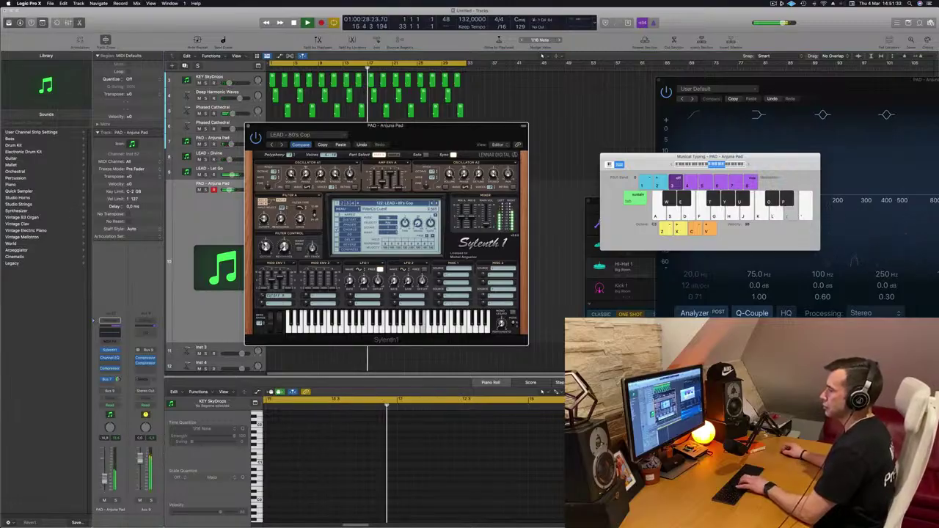
click(107, 481)
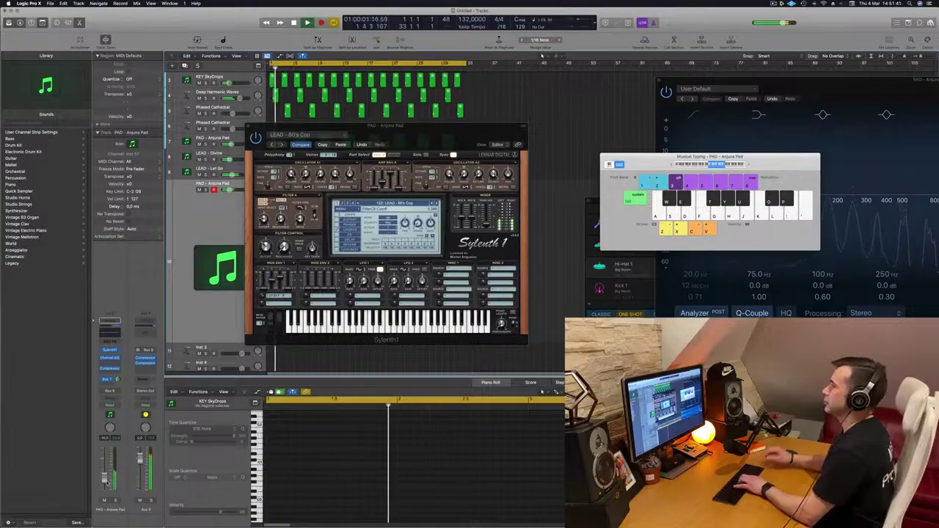
key(k)
key(l)
Step: Mute the older PAD - Anjuna Pad and LEAD - Divine tracks and try out lead notes over playback
drag(450, 140, 636, 164)
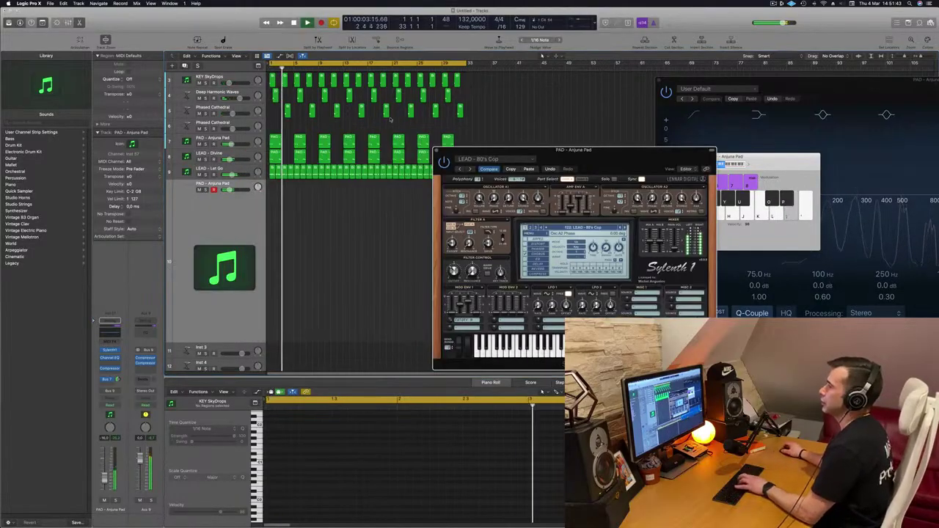
click(199, 145)
click(199, 160)
key(k)
key(l)
key(semicolon)
drag(577, 158, 507, 156)
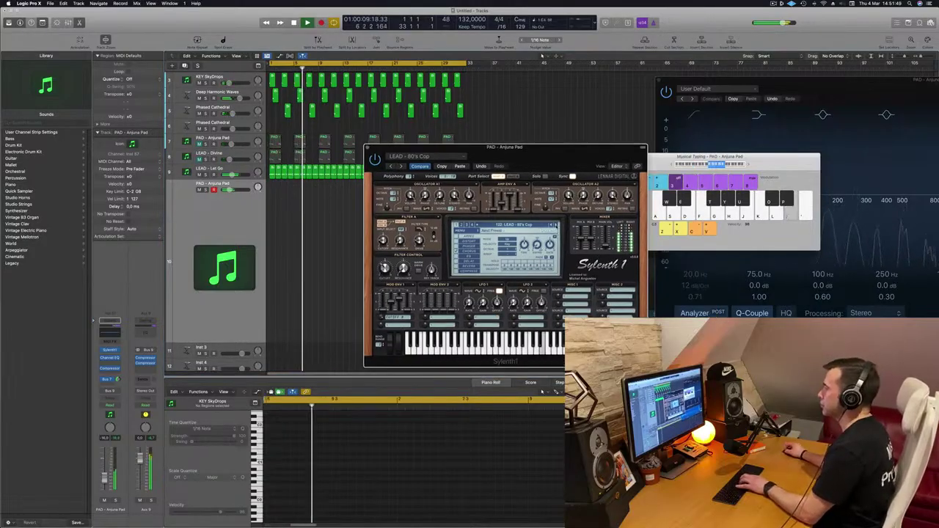
Step: Load the LEAD - 80's Lead preset in Sylenth1 and rehearse a melody with it over the running arrangement
click(557, 226)
drag(546, 160, 502, 130)
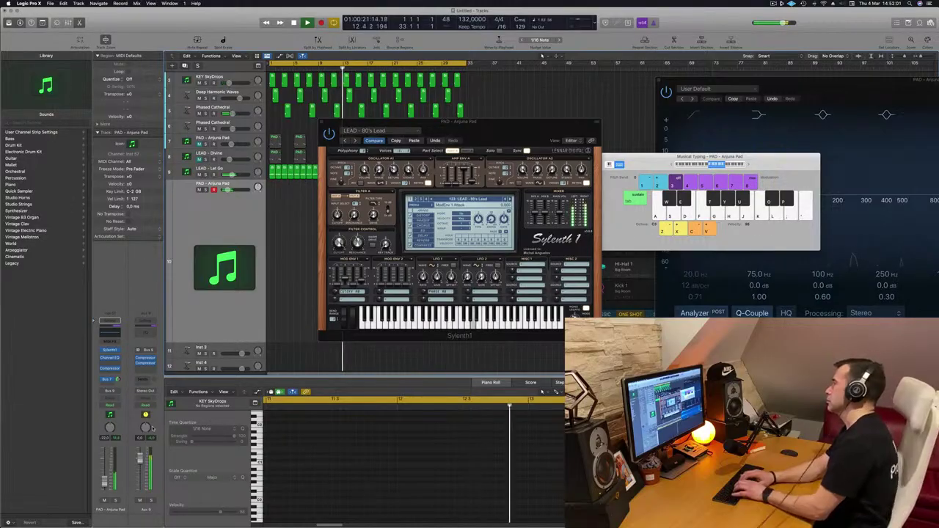
key(j)
key(h)
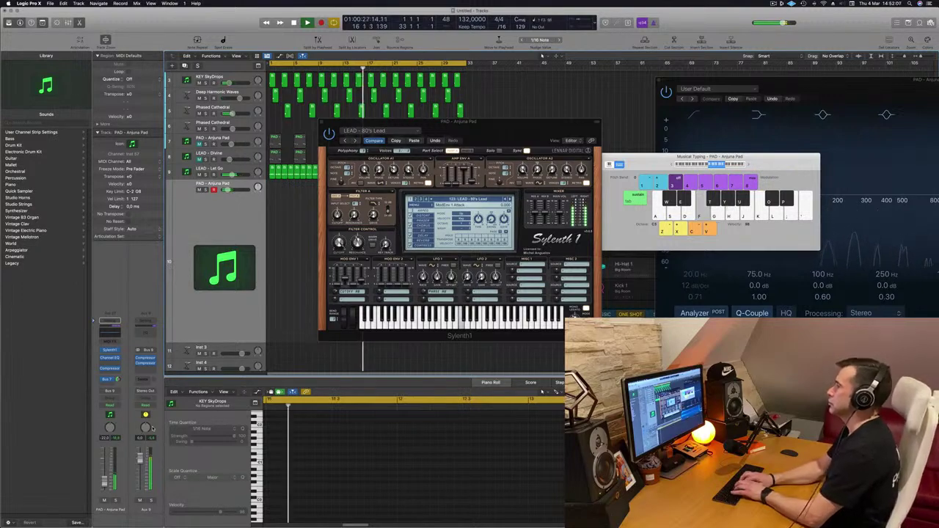
key(k)
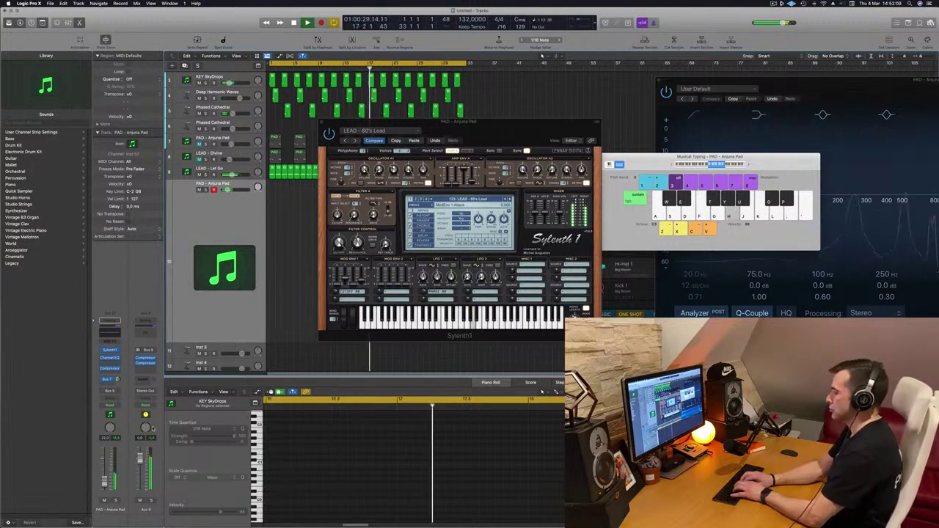
key(l)
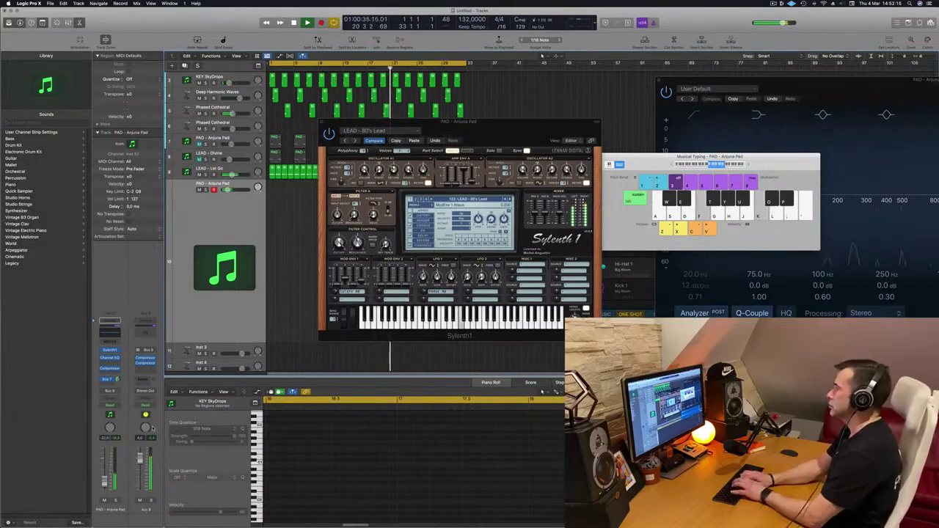
key(k)
key(j)
key(h)
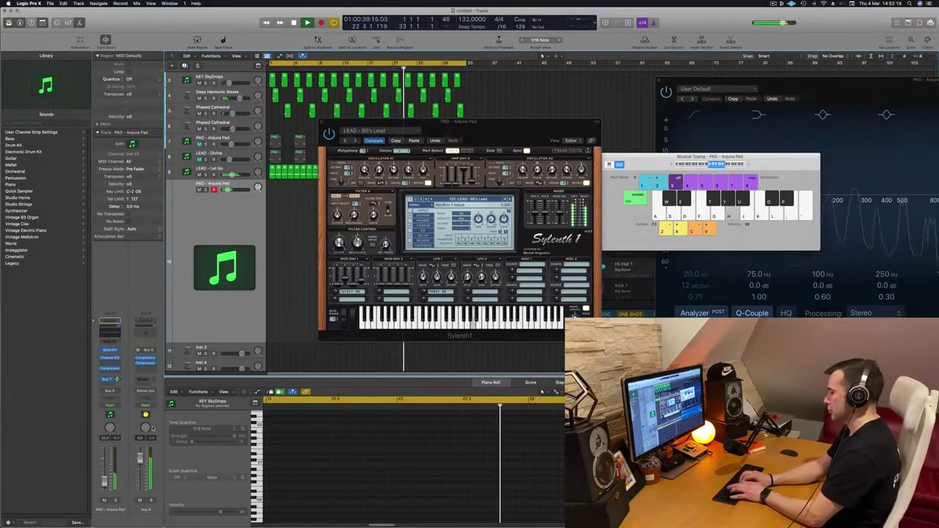
Step: Record the lead melody on the duplicated PAD - Anjuna Pad track from bar 25 to the end of the cycle
key(r)
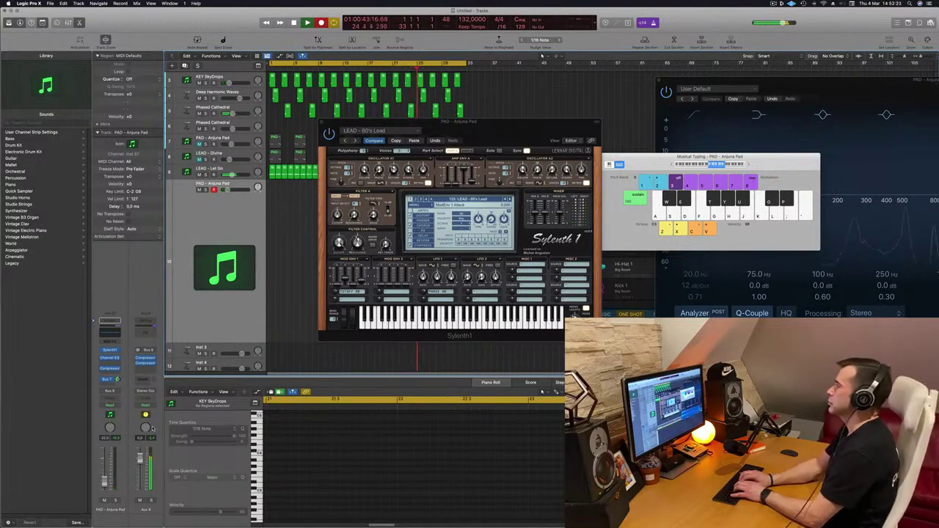
key(l)
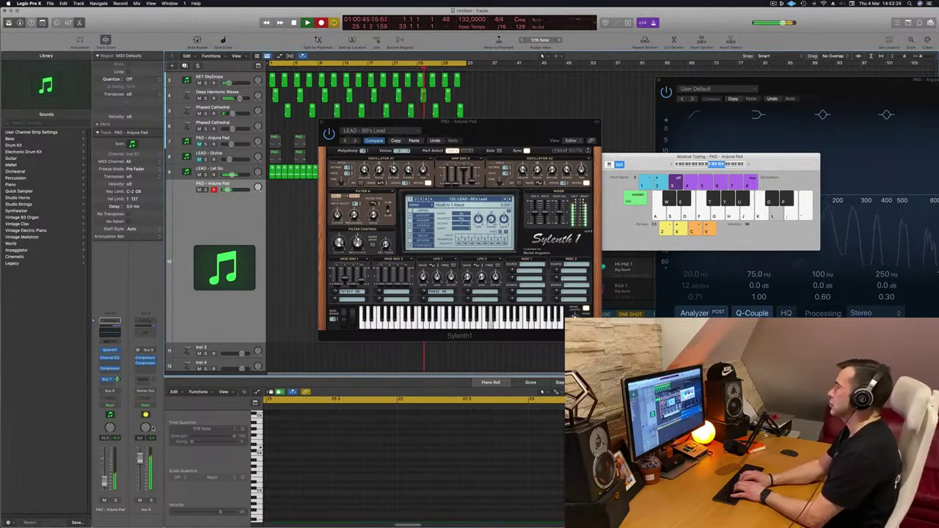
key(k)
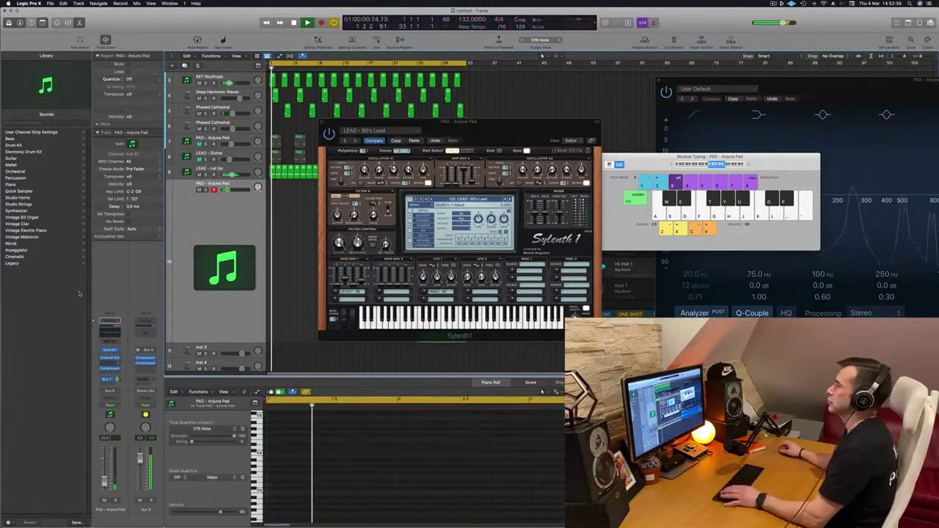
Step: Move the recorded lead region to bar 1 and play it from the start
drag(508, 136, 730, 129)
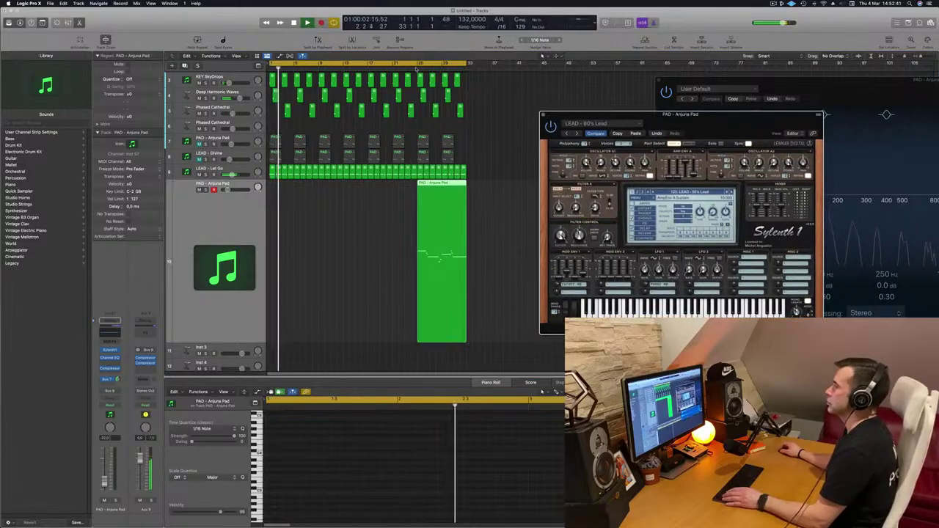
click(436, 190)
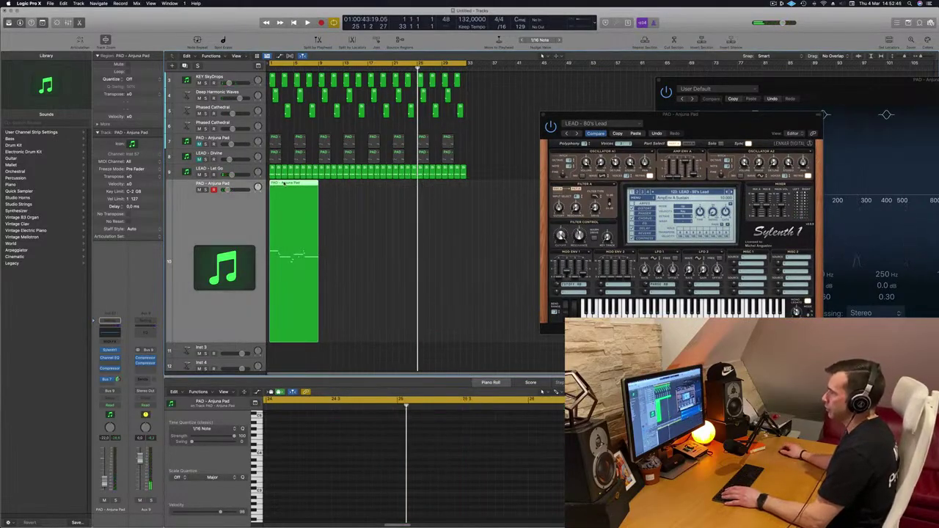
key(p)
key(space)
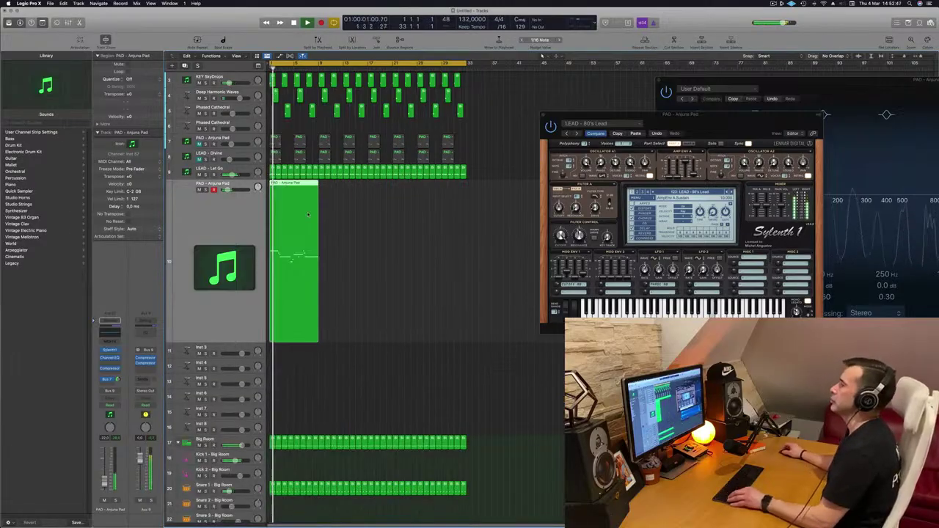
Step: Open the recorded lead region in the Piano Roll and delete its notes from bar 5 onward
scroll(310, 185, right, 2)
key(super+Right)
key(e)
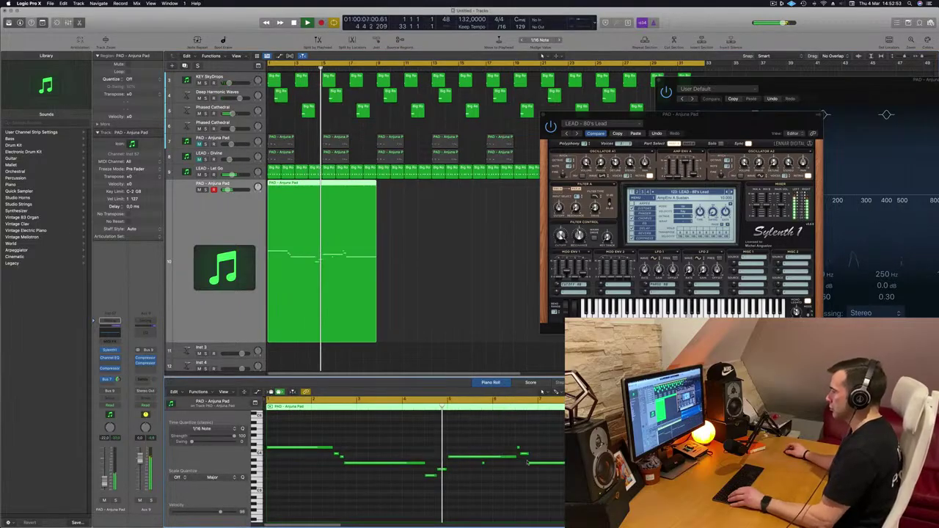
key(space)
drag(478, 441, 566, 492)
key(BackSpace)
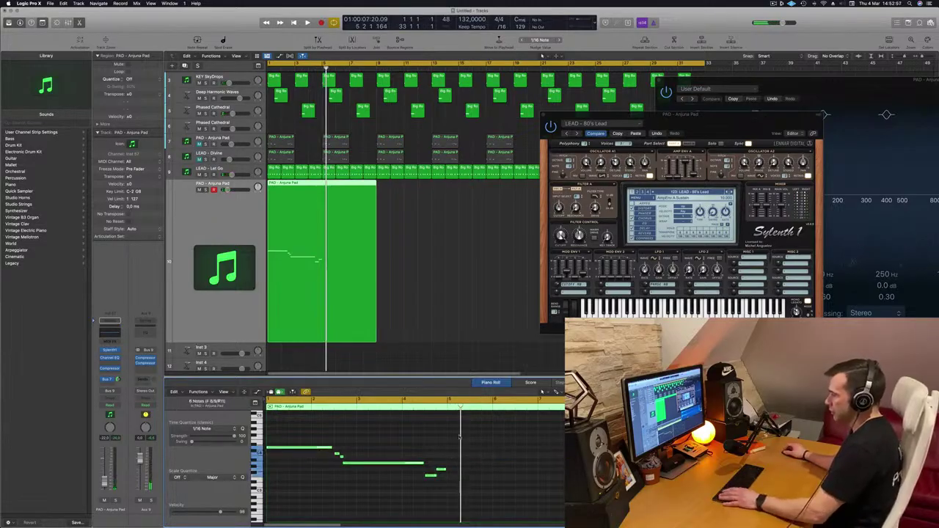
Step: Copy the six melody notes of bars 1–4 to bar 5 and play the result from the start
drag(304, 449, 436, 447)
key(space)
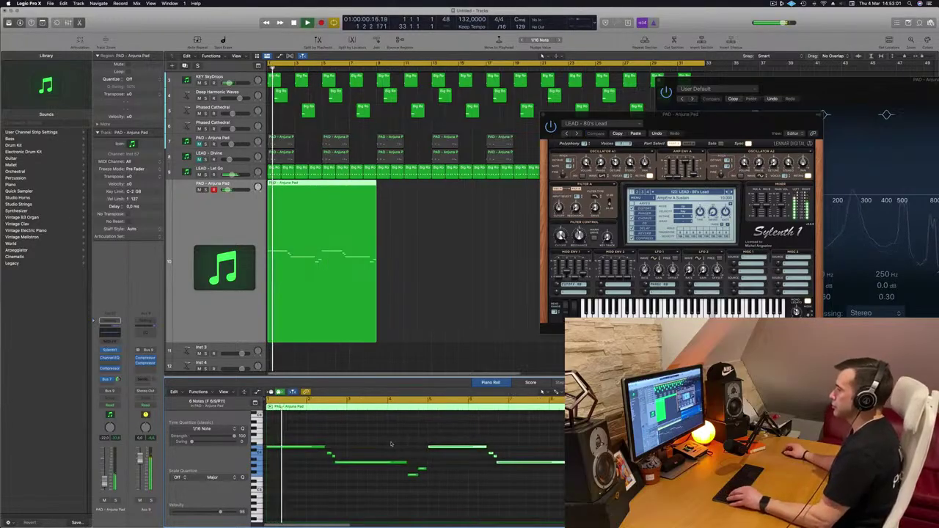
scroll(390, 443, right, 2)
scroll(396, 441, left, 3)
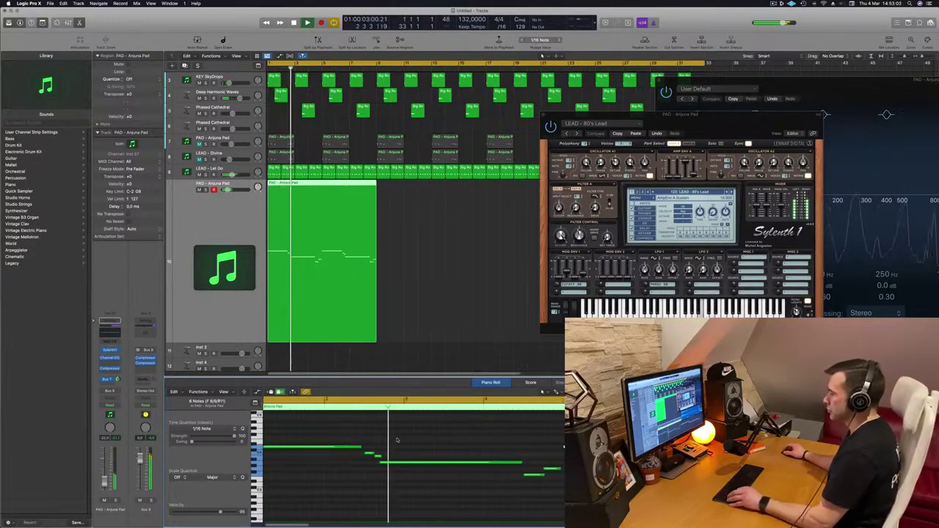
Step: Shift the long note starting before bar 3 slightly later, lengthen the opening note slightly, and play the melody back
click(453, 464)
drag(453, 464, 460, 464)
scroll(455, 466, down, 2)
key(space)
key(space)
drag(405, 456, 390, 447)
key(space)
key(space)
scroll(362, 452, down, 1)
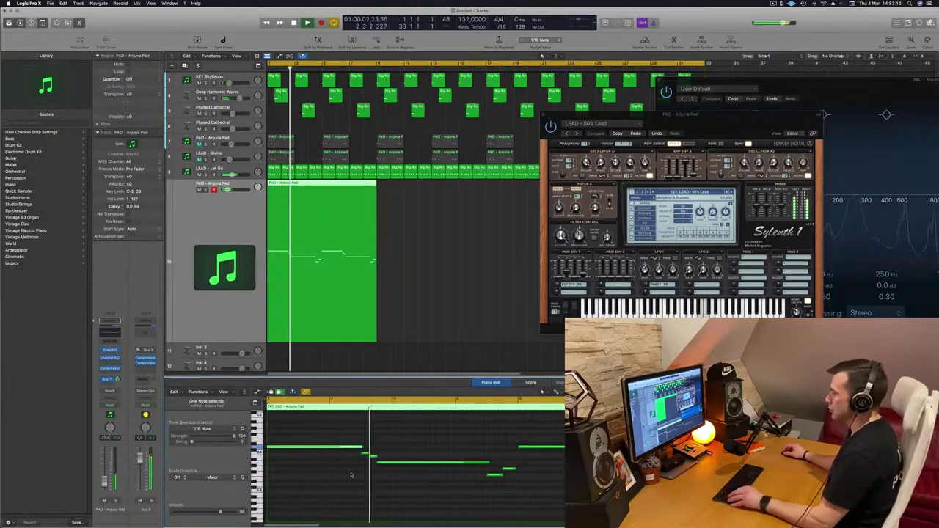
scroll(392, 475, down, 2)
scroll(393, 475, up, 1)
scroll(394, 474, down, 1)
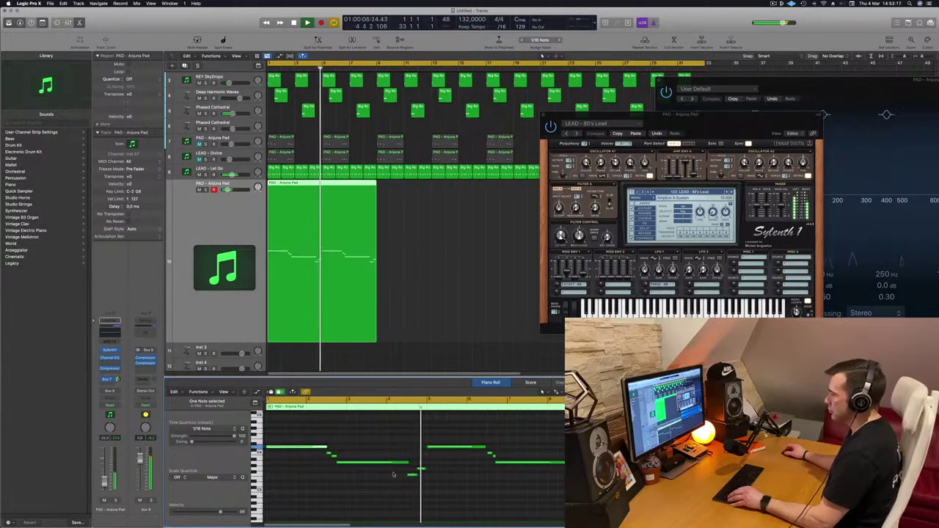
Step: Lower the long note at bar 5 by ten semitones to E3 while the lead plays
key(Return)
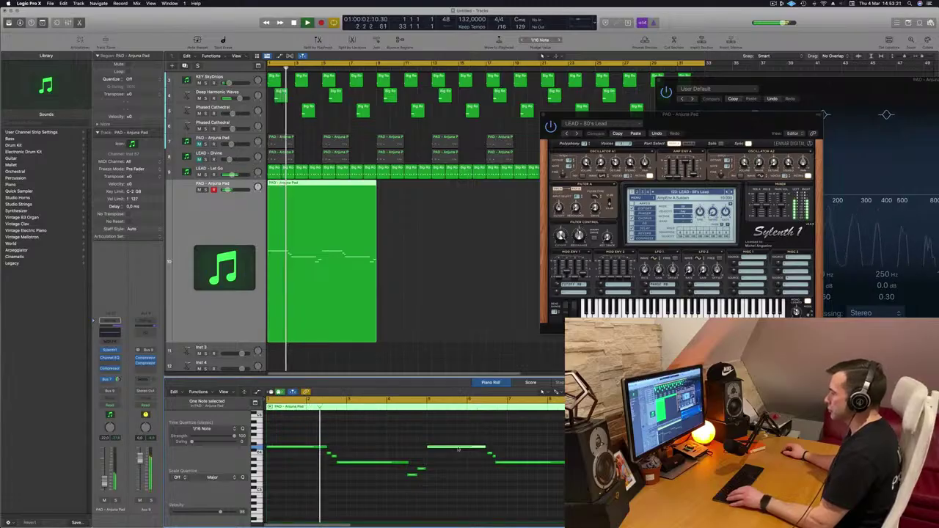
scroll(458, 450, down, 2)
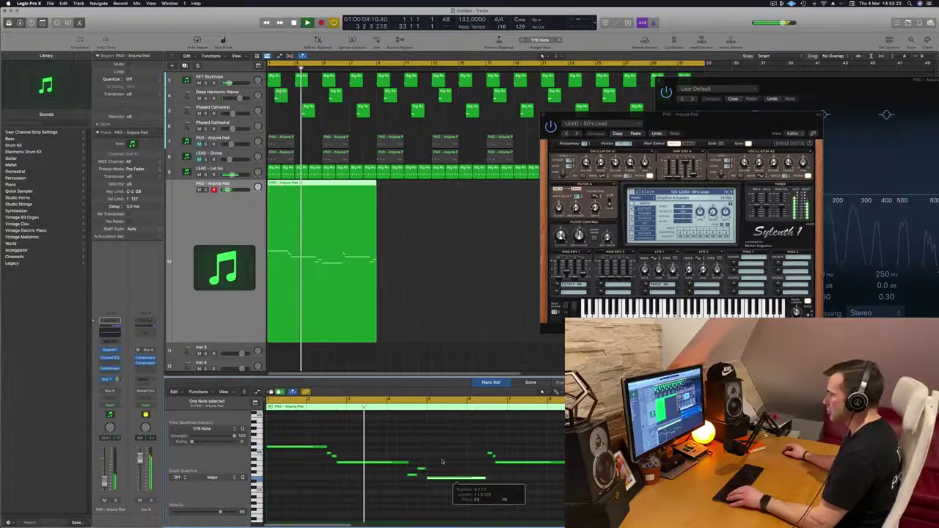
scroll(398, 446, down, 2)
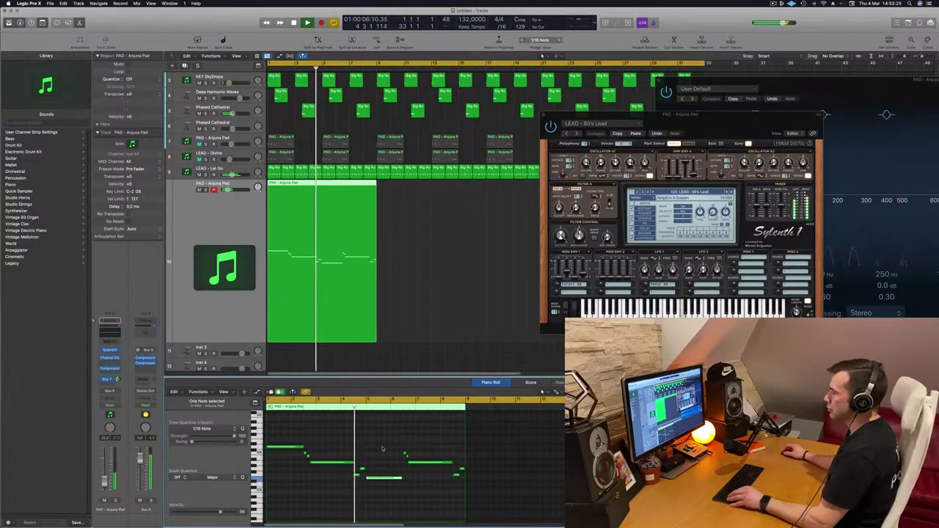
scroll(358, 441, up, 1)
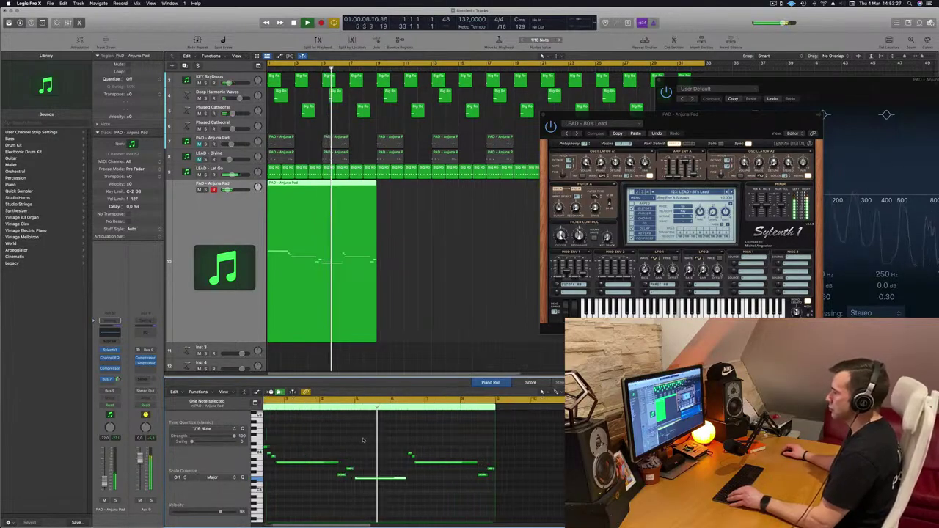
scroll(416, 450, up, 1)
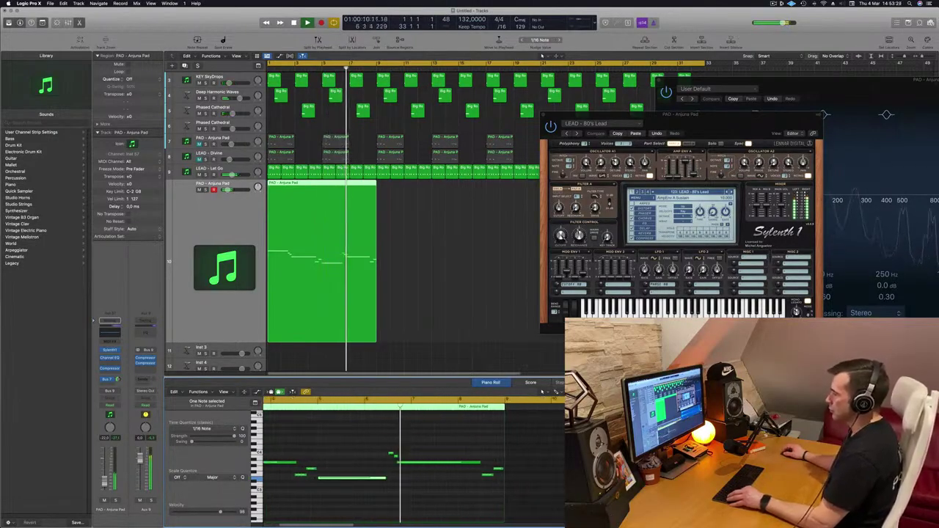
Step: Copy the two short rising notes before bar 5 to just before bar 7 and delete the falling pair there
key(Return)
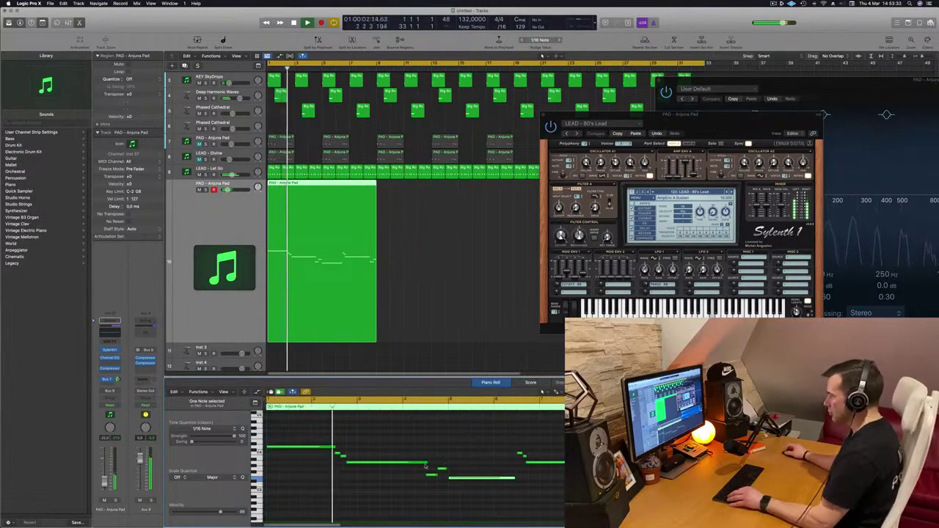
drag(431, 475, 502, 475)
scroll(502, 475, left, 1)
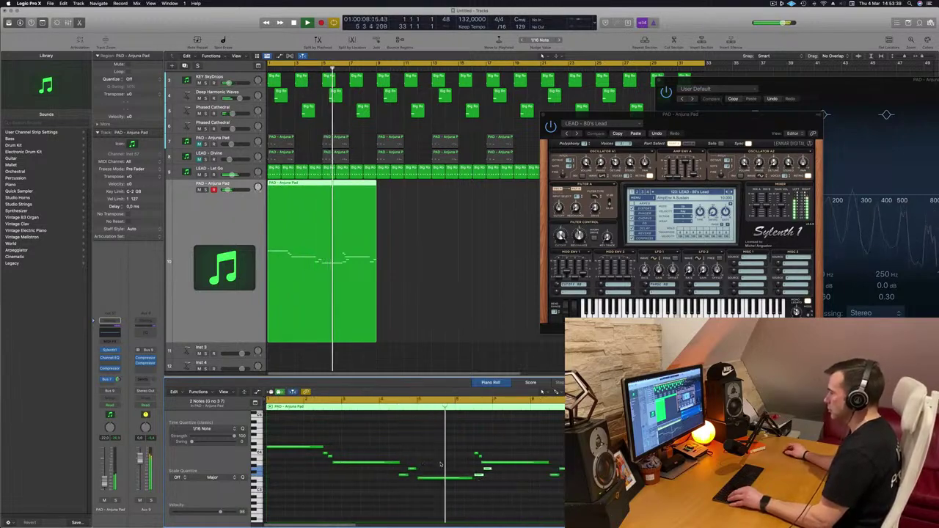
drag(457, 449, 481, 458)
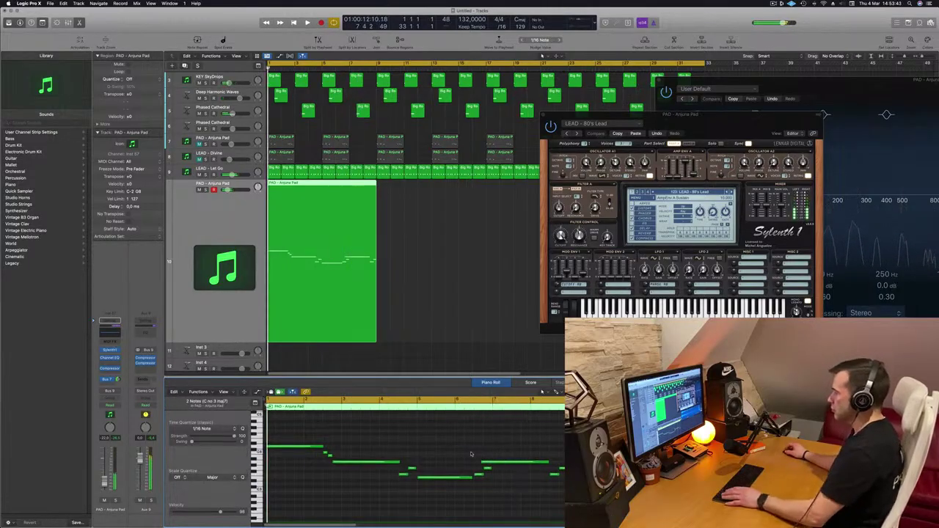
Step: Play back the edited melody and trim the start of its last long note so it begins at bar 7
scroll(404, 451, down, 2)
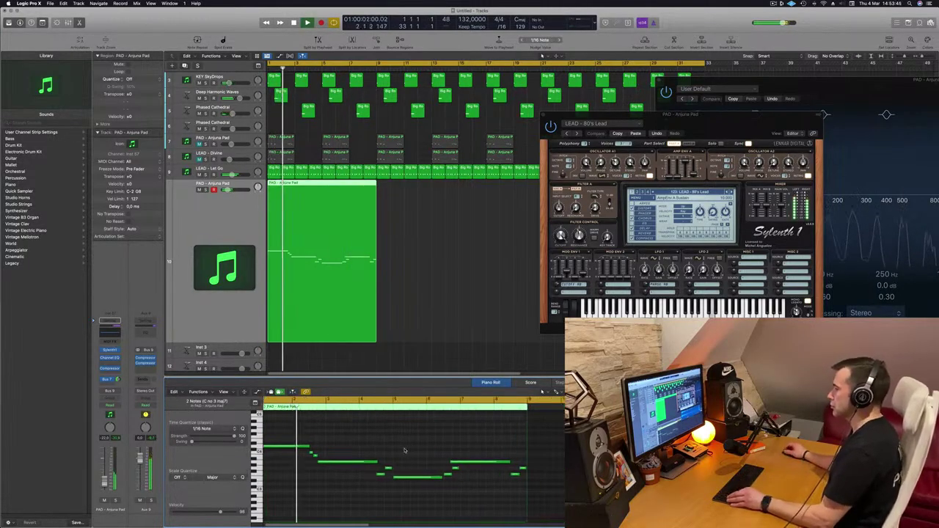
scroll(404, 450, down, 1)
key(space)
key(space)
scroll(430, 433, up, 3)
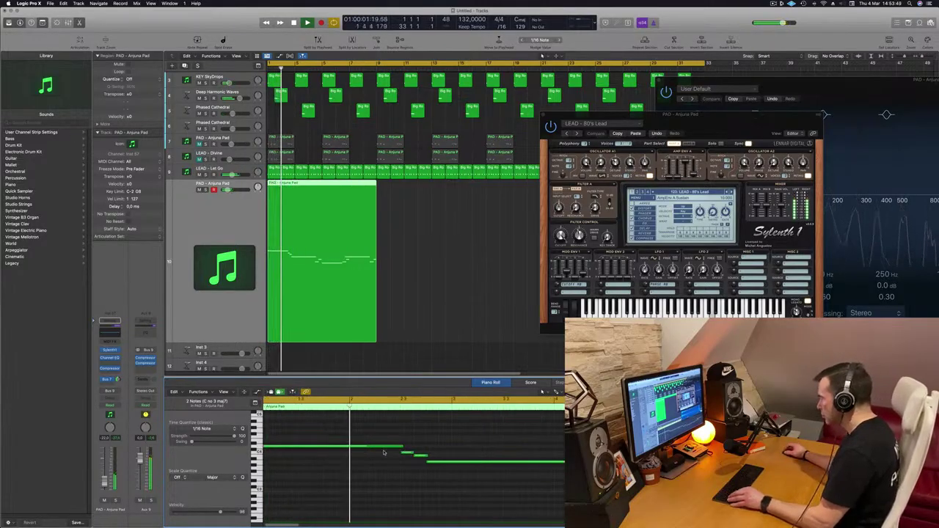
scroll(443, 428, down, 1)
scroll(443, 428, up, 1)
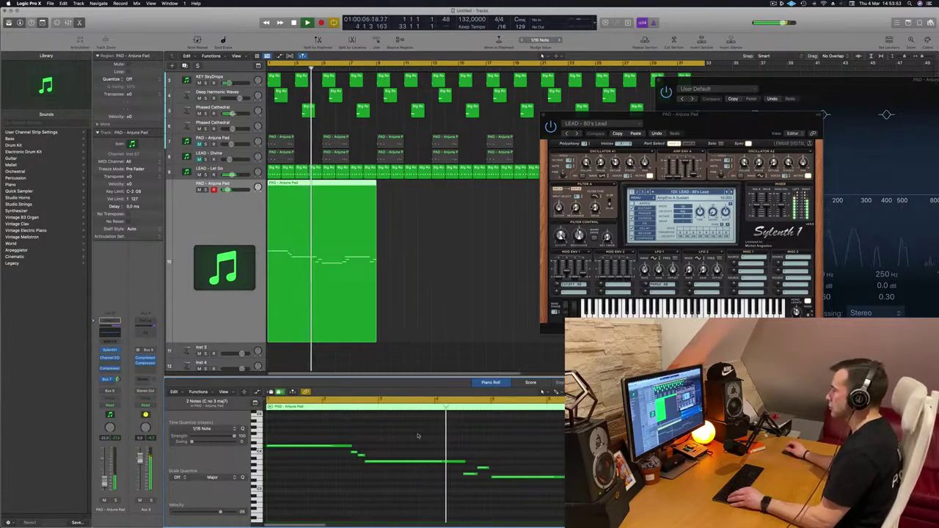
scroll(418, 436, down, 1)
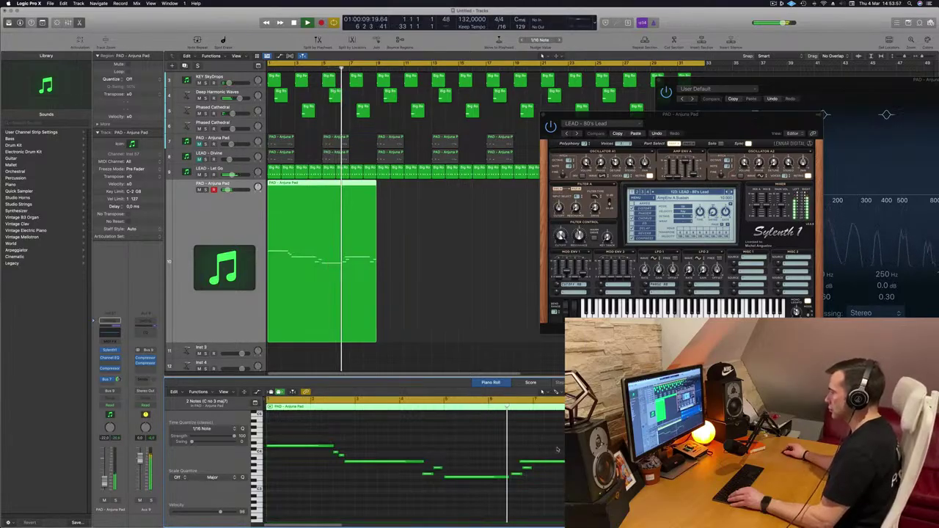
drag(558, 462, 573, 462)
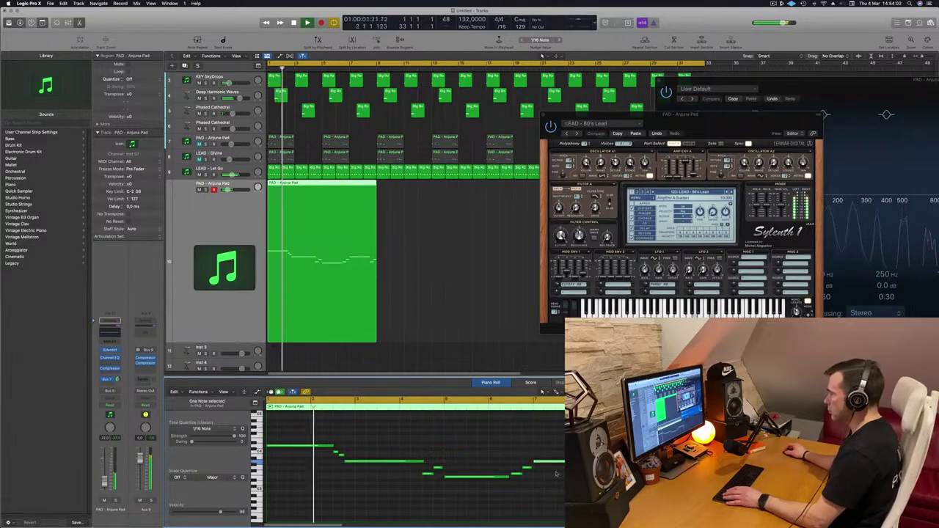
scroll(461, 458, down, 2)
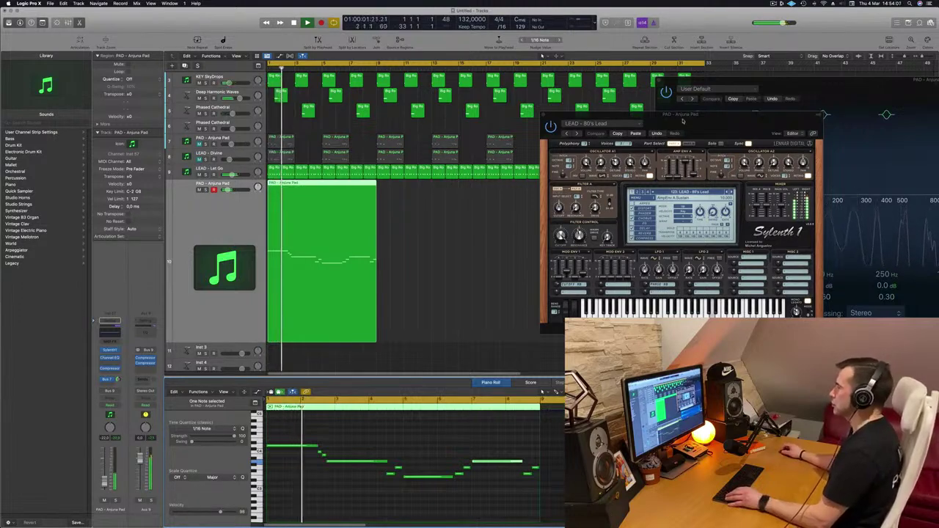
Step: Adjust the release of amp envelope A in Sylenth1 and move the plug-in window clear of the lead region
drag(682, 116, 620, 121)
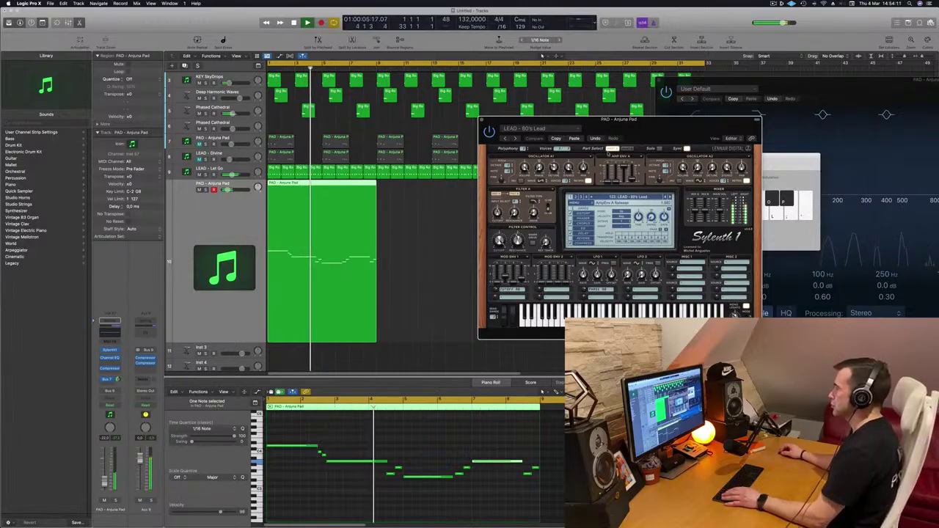
drag(656, 130, 670, 158)
drag(689, 153, 663, 173)
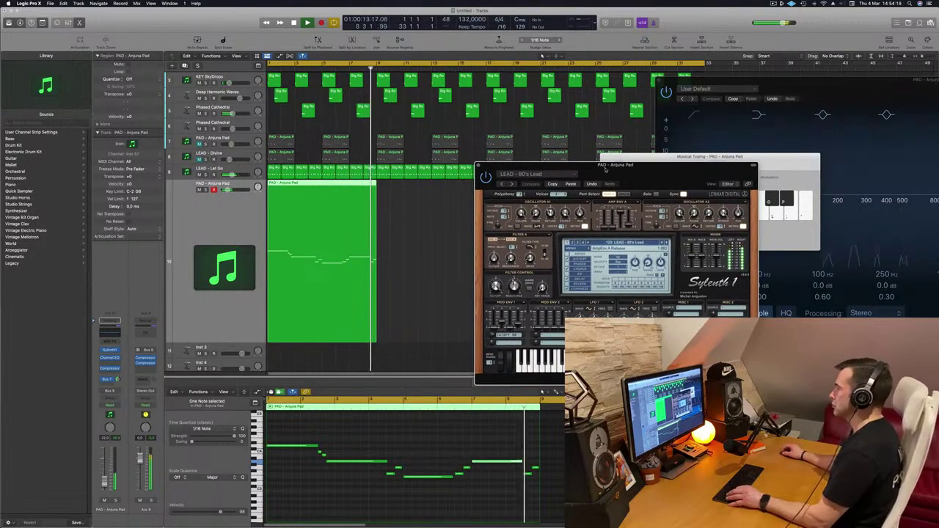
drag(544, 163, 826, 162)
Step: Copy the eight-bar lead region to bar 9 and play the arrangement from the start
key(space)
drag(346, 186, 455, 195)
key(Return)
key(space)
key(super+Left)
key(super+Left)
key(super+Left)
Step: Audition the Sylenth1 lead presets that follow 80's Lead, replaying the melody from the start for each
drag(926, 164, 460, 186)
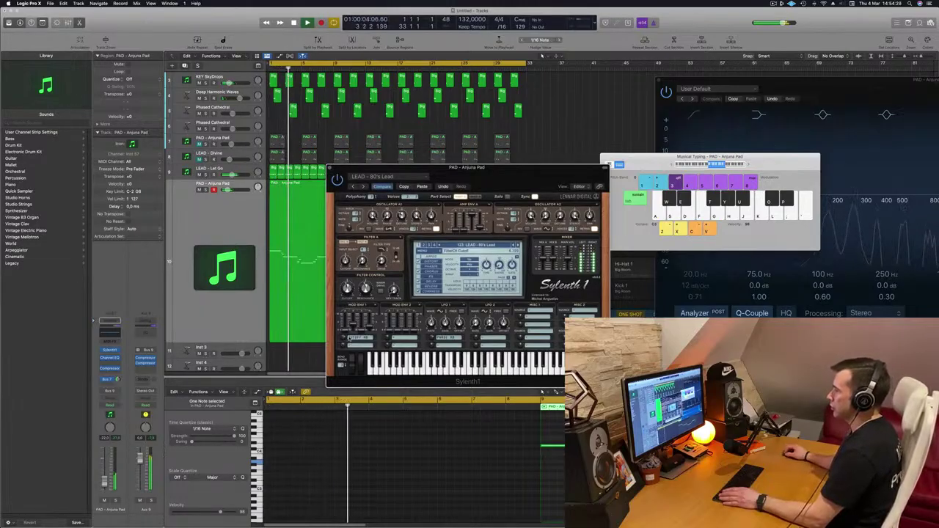
drag(491, 173, 567, 160)
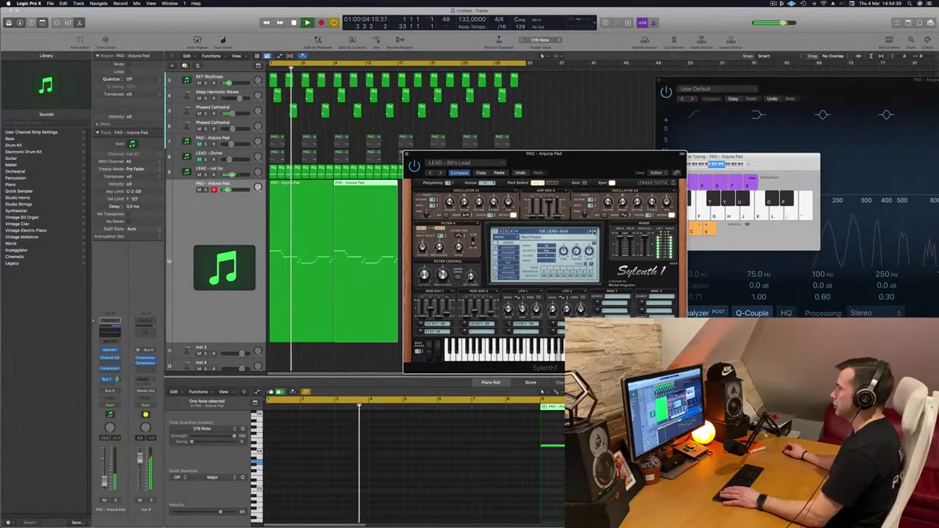
key(Return)
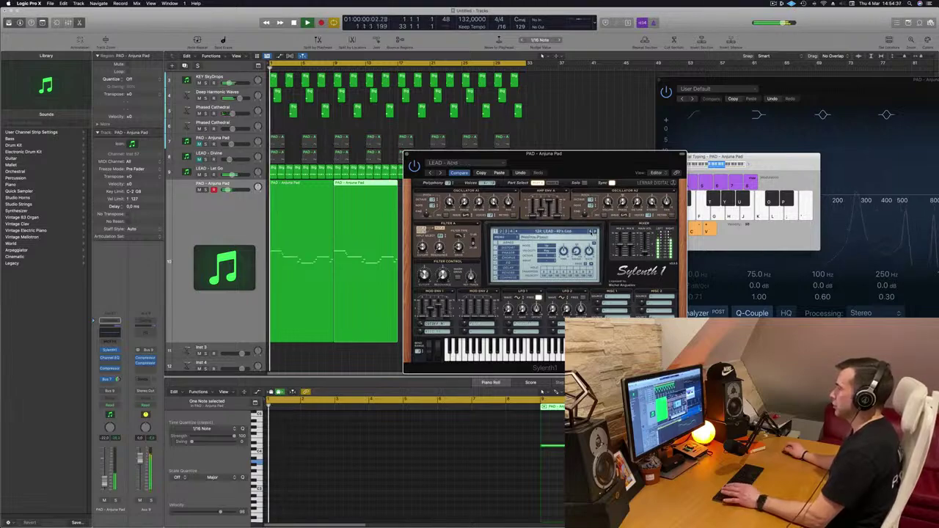
key(Return)
click(594, 231)
key(Return)
click(594, 231)
key(space)
click(595, 231)
key(Return)
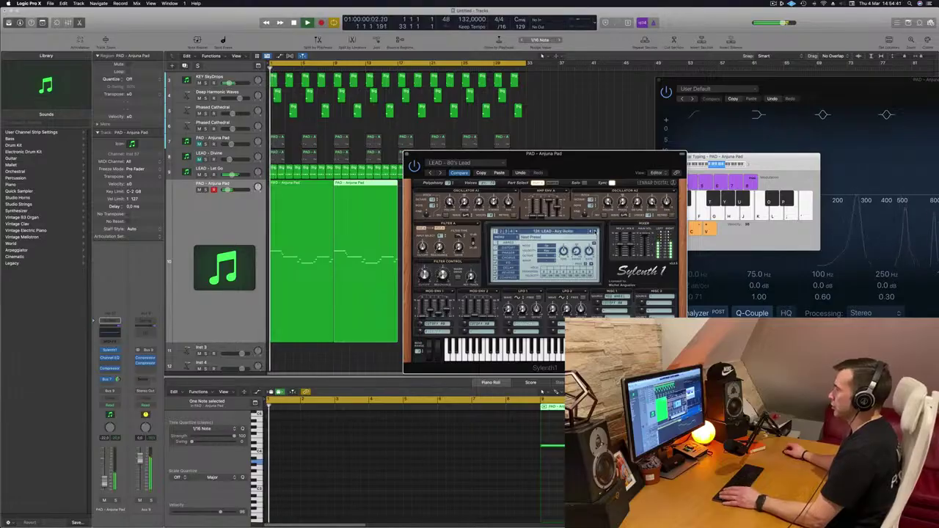
key(bracketright)
key(space)
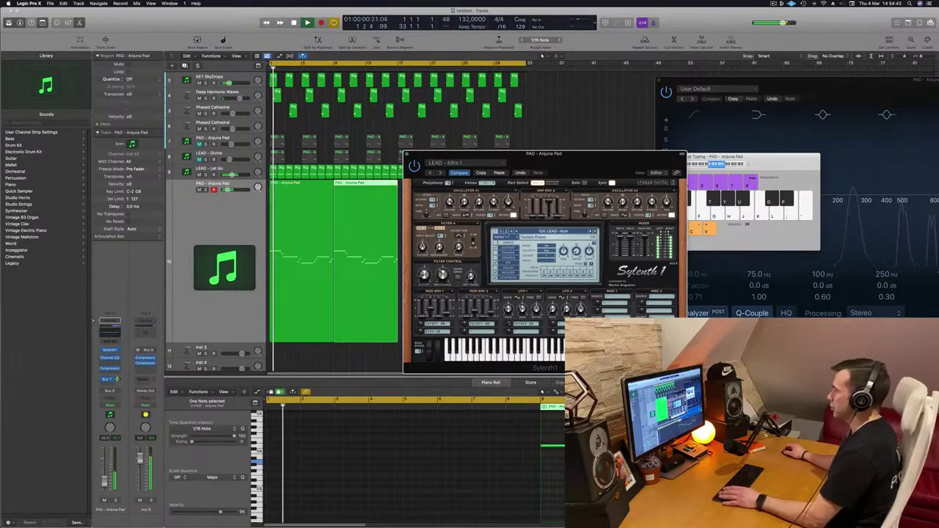
Step: Step onward through the Sylenth1 lead presets to LEAD - Bright Lead, auditioning each with the melody
drag(565, 158, 525, 213)
key(bracketright)
key(bracketright)
click(517, 289)
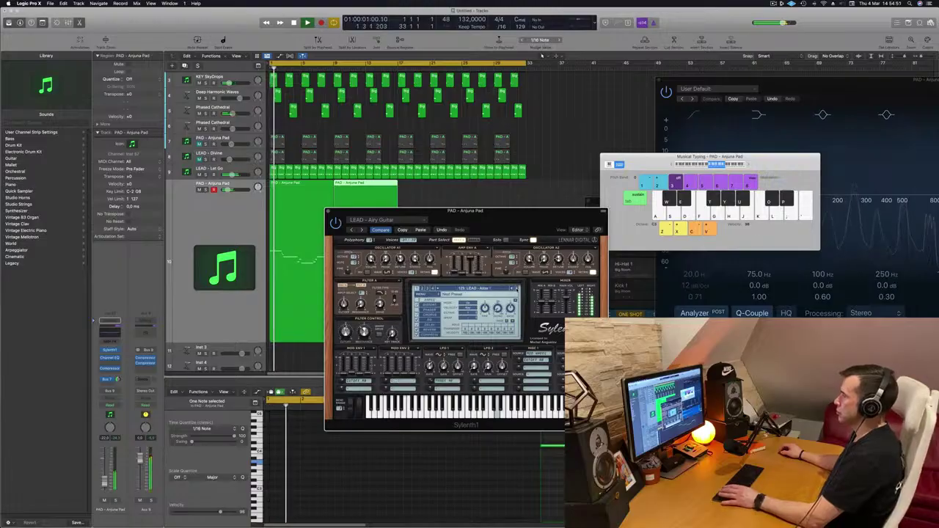
click(517, 289)
click(516, 289)
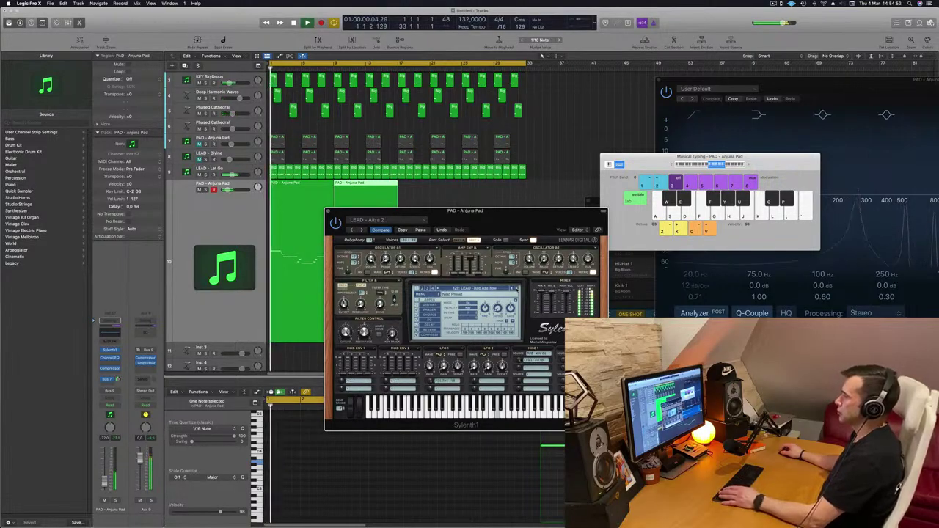
click(517, 289)
click(517, 290)
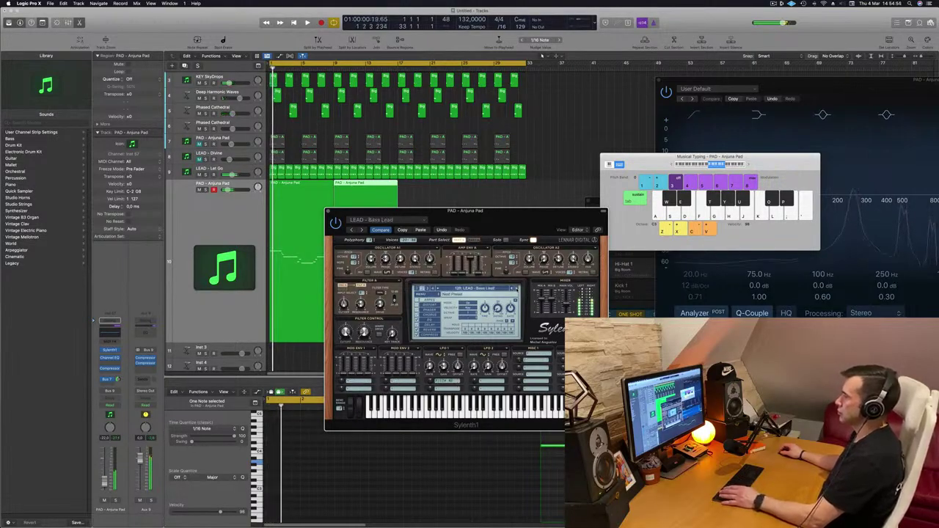
click(516, 289)
click(516, 289)
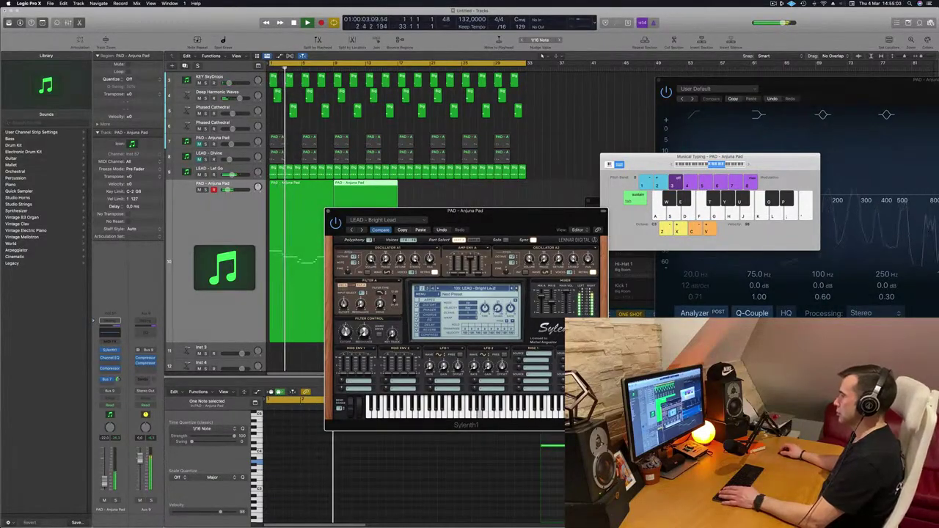
Step: Load the LEAD - Supersaw 1 preset from the Sylenth1 preset list and audition it with the melody
click(475, 289)
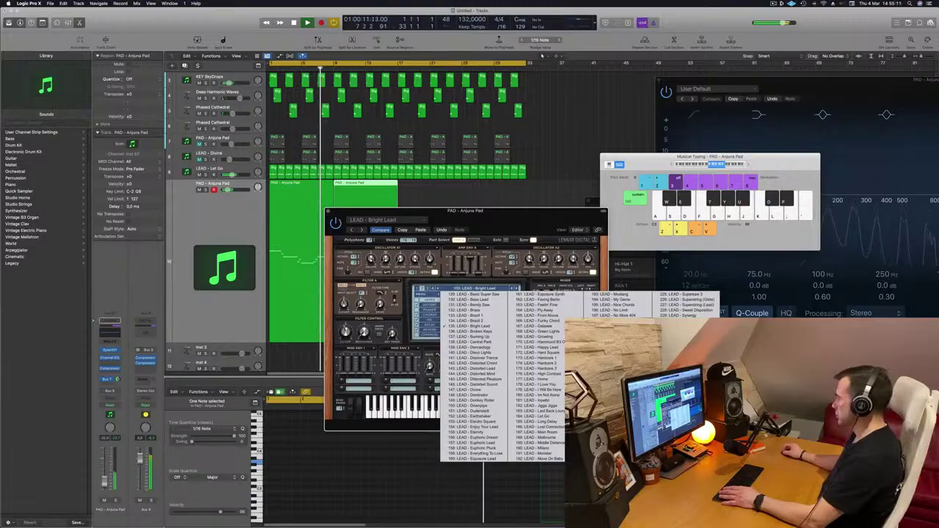
click(615, 453)
key(space)
drag(504, 221, 528, 212)
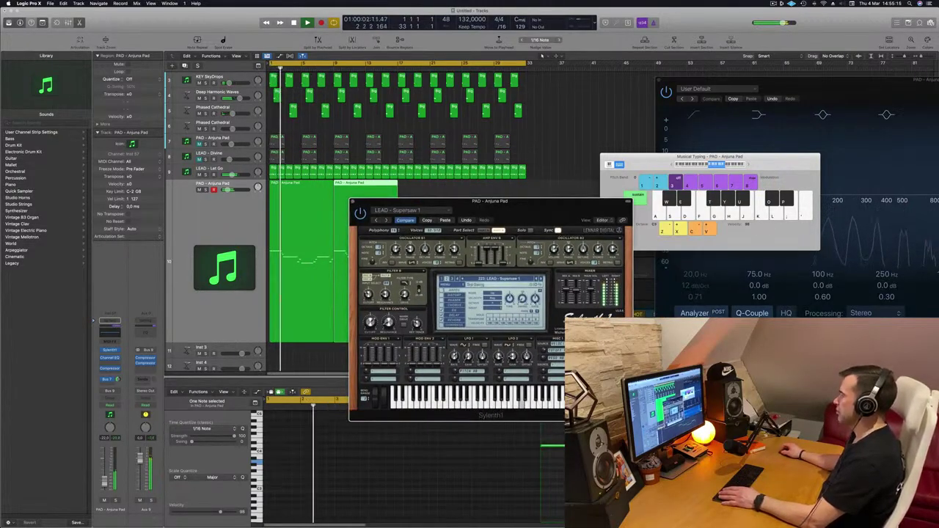
Step: Load the LEAD - Wow preset from the Sylenth1 preset list and replay the melody
click(506, 279)
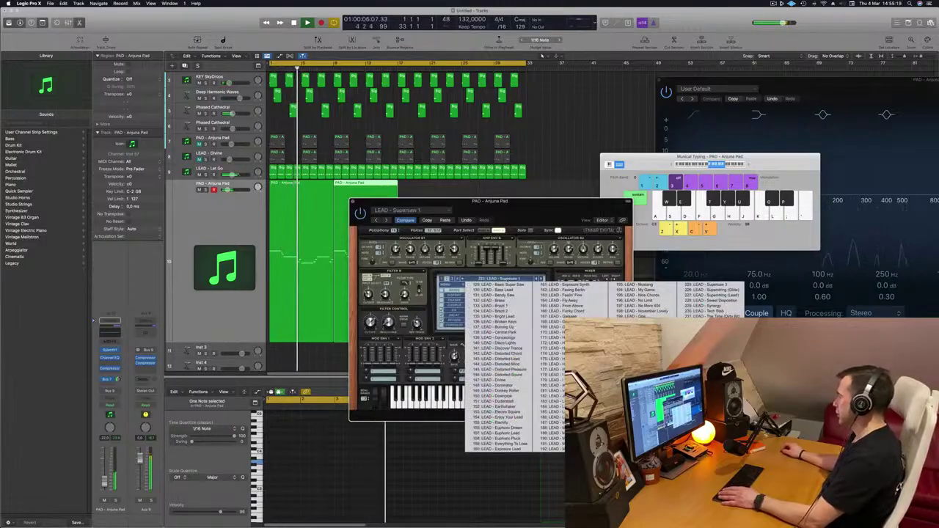
click(701, 380)
key(Return)
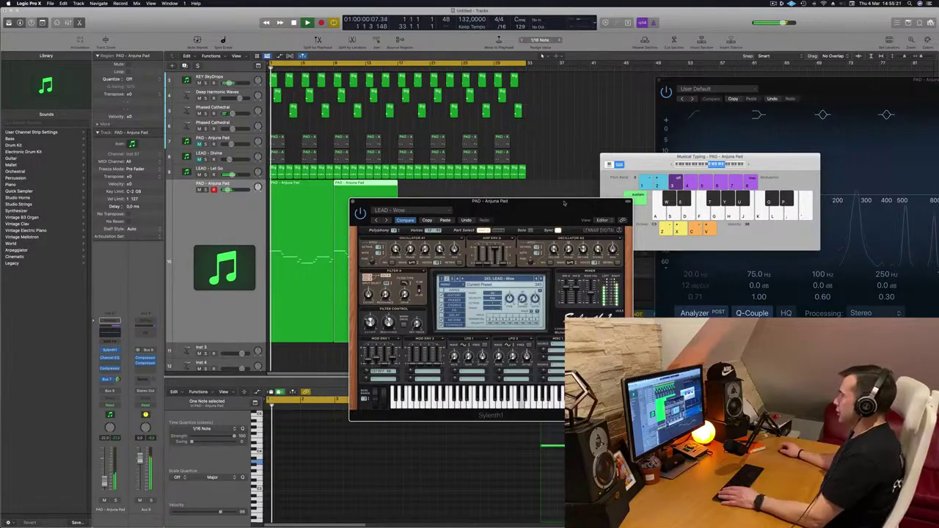
Step: Step back through the Sylenth1 presets to LEAD - Trance Square, replaying the melody from the start for each
drag(447, 202, 531, 211)
key(Return)
click(461, 229)
key(Return)
click(460, 229)
key(Return)
click(460, 229)
key(Return)
key(Return)
drag(593, 212, 586, 211)
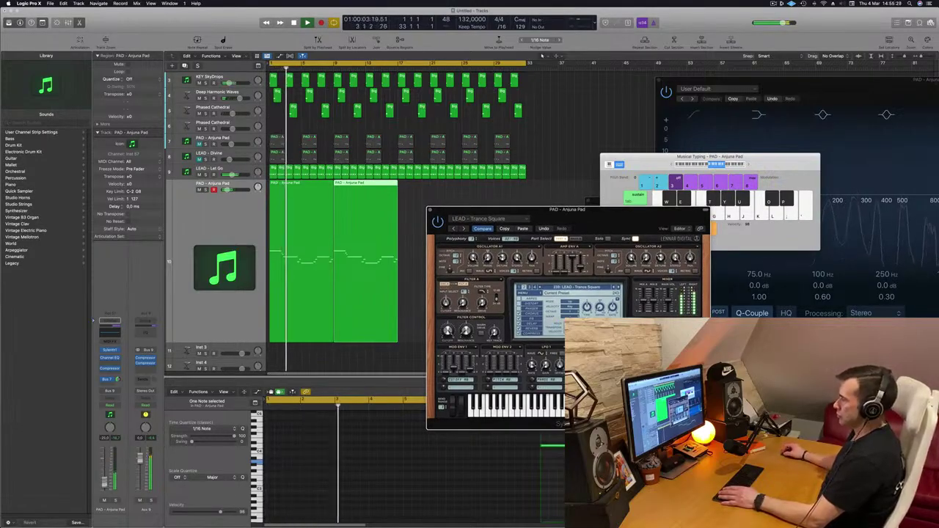
key(Return)
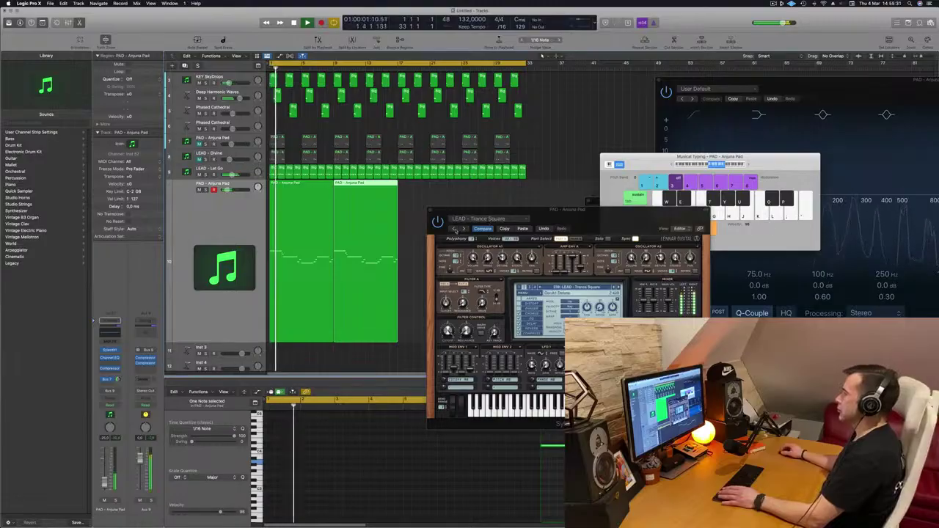
Step: Step back through the Sylenth1 lead presets from Trance Square to LEAD - Tonight, replaying the melody from the start
click(456, 229)
key(Return)
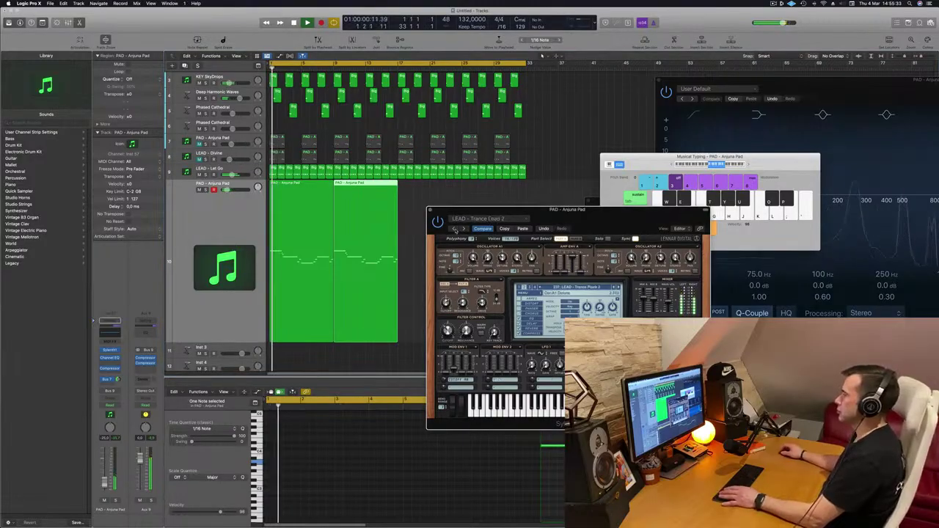
click(456, 229)
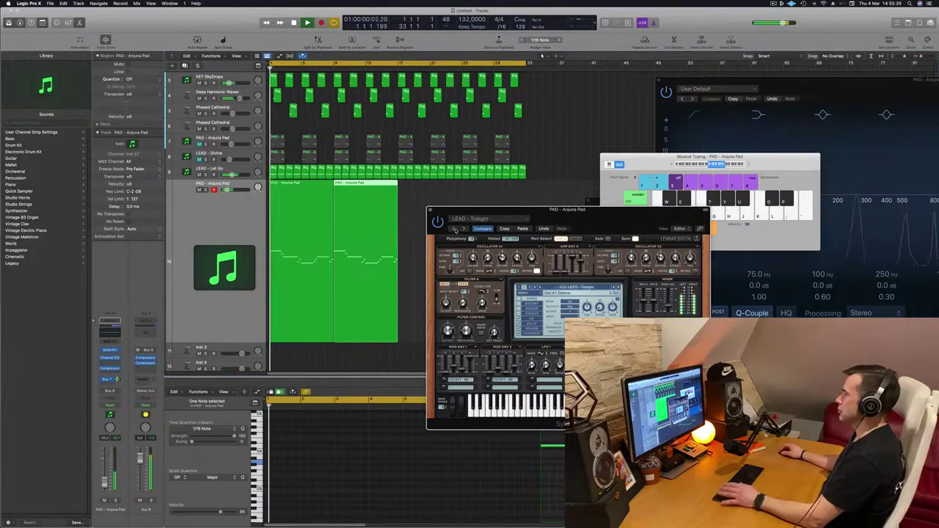
drag(554, 214, 559, 159)
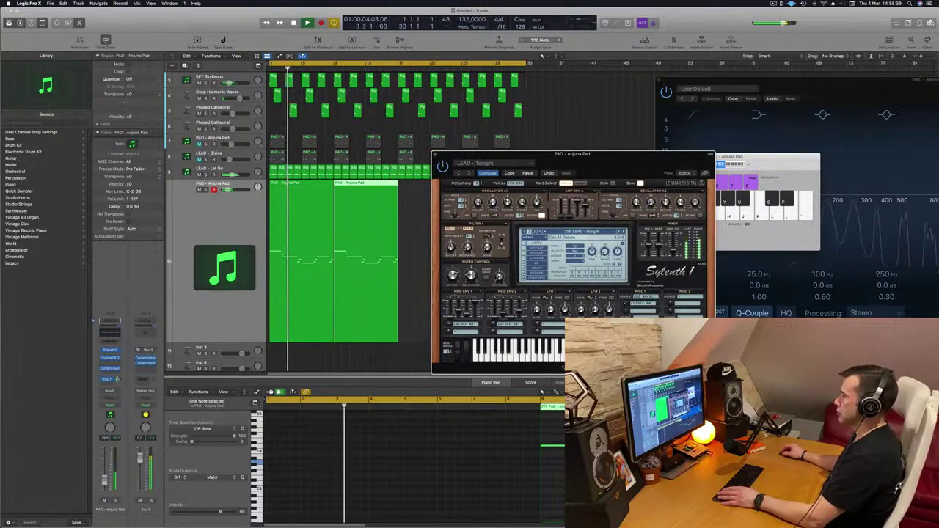
Step: Transpose all notes in both lead melody regions down an octave and play them with the LEAD - Tonight preset
key(super+w)
click(421, 385)
drag(422, 251, 315, 278)
click(414, 432)
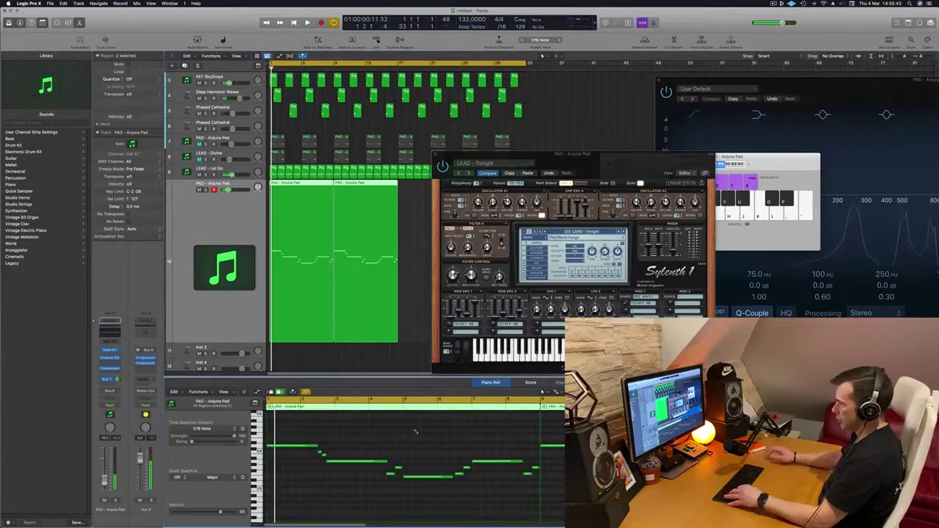
key(super+a)
key(alt+shift+Down)
key(space)
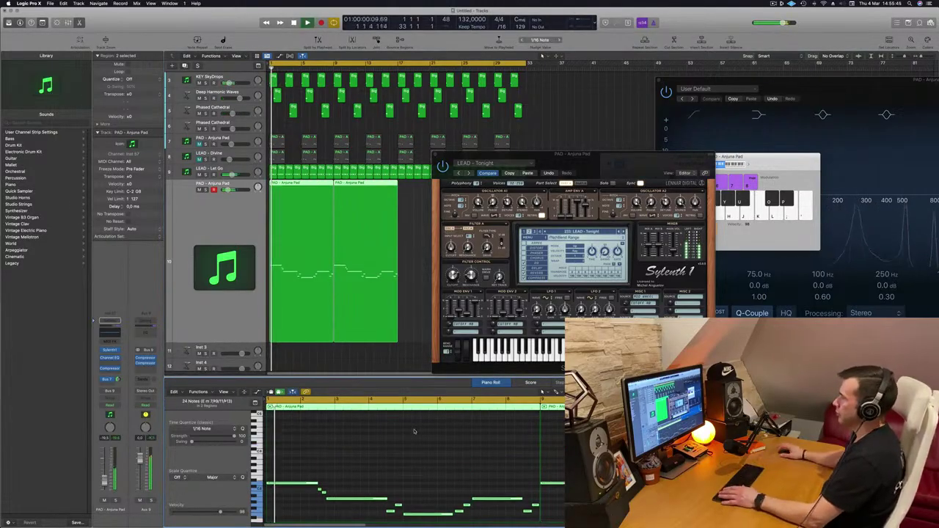
Step: Switch Sylenth1 back to the LEAD - Tiny Arp preset and transpose all selected melody notes up an octave
mouse_move(563, 155)
mouse_down()
mouse_move(454, 165)
mouse_move(604, 104)
mouse_move(670, 106)
mouse_move(513, 174)
mouse_move(550, 173)
mouse_move(519, 186)
mouse_move(559, 169)
mouse_up()
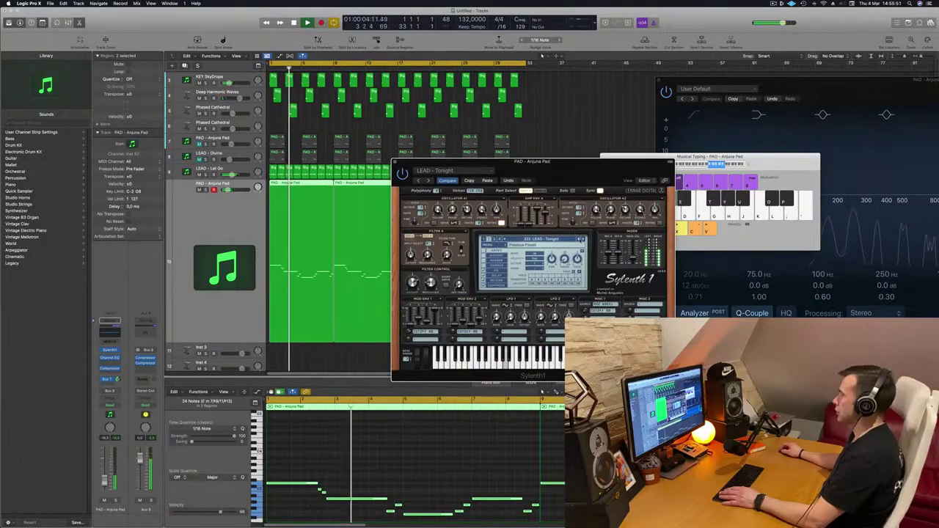
click(579, 239)
key(Return)
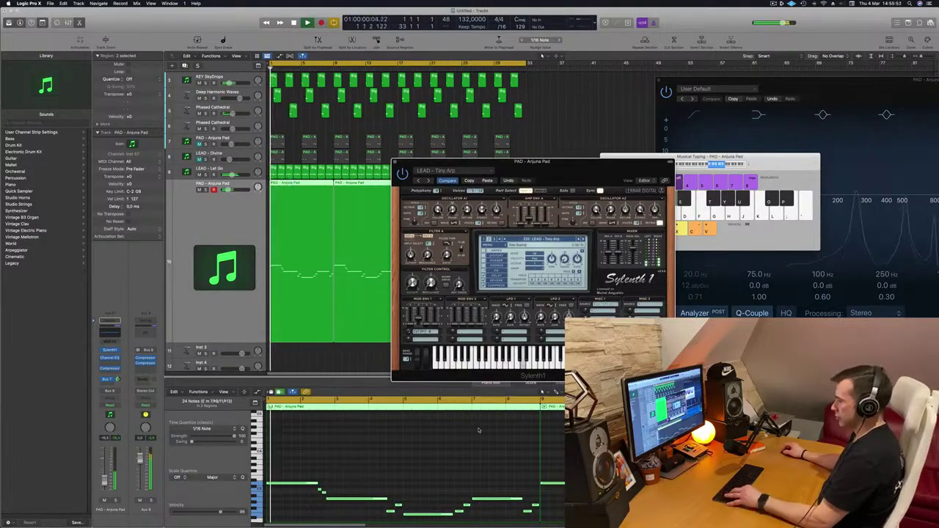
scroll(478, 431, down, 3)
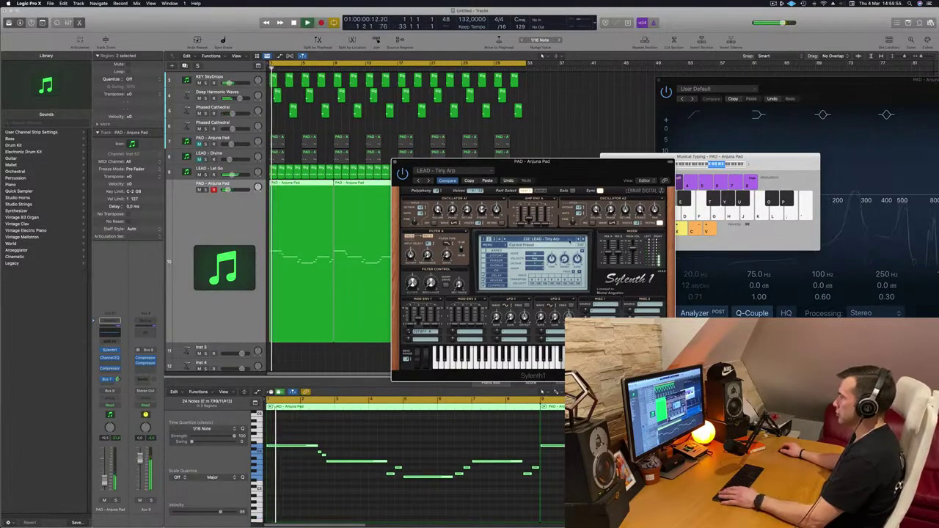
Step: Step back through the Sylenth1 presets past LEAD - Tech Stab to LEAD - Sweet Disposition, auditioning each with the melody
click(581, 239)
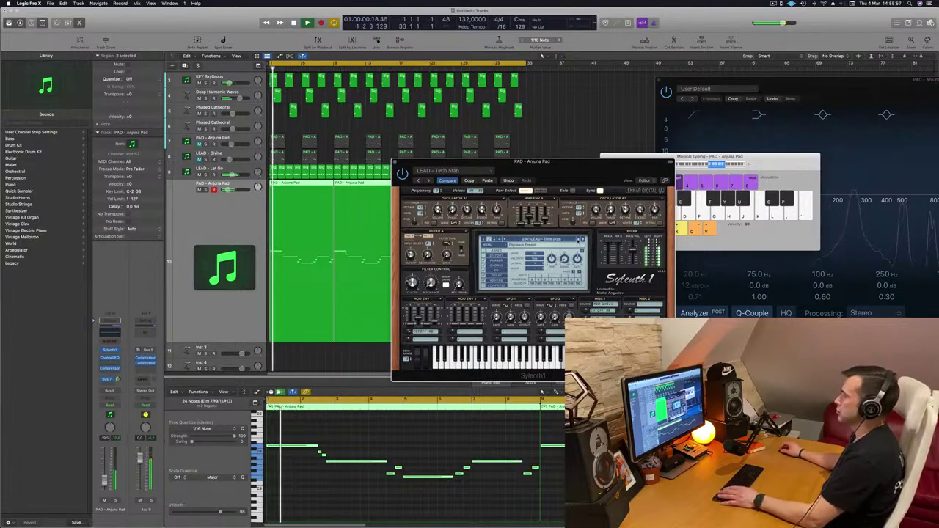
click(579, 240)
key(space)
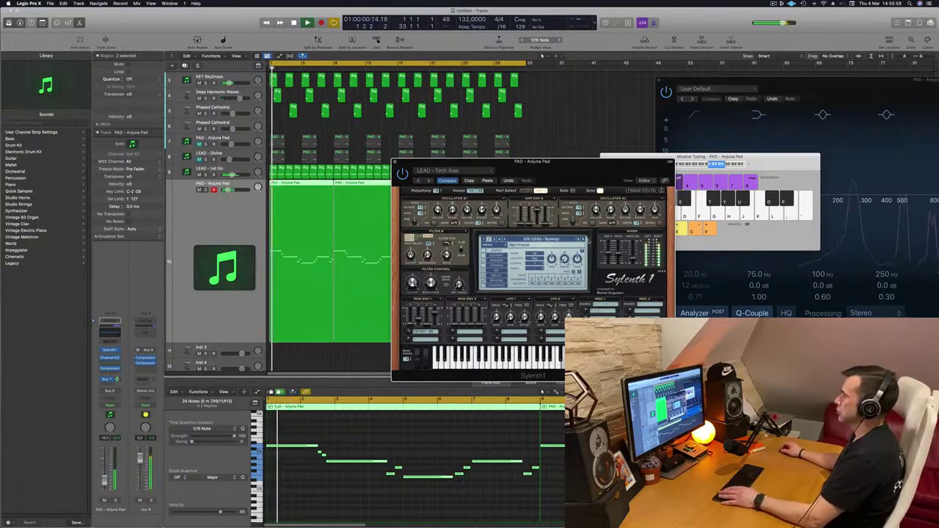
click(580, 239)
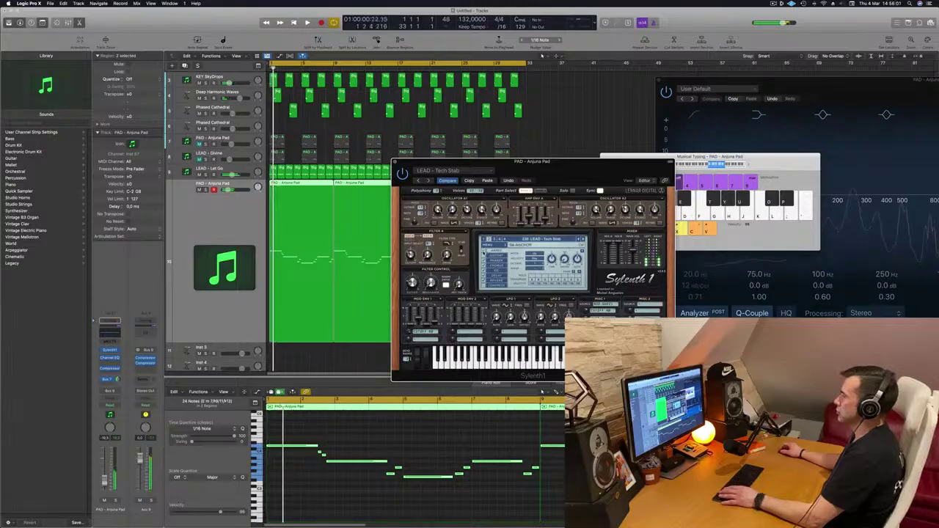
drag(570, 172, 614, 150)
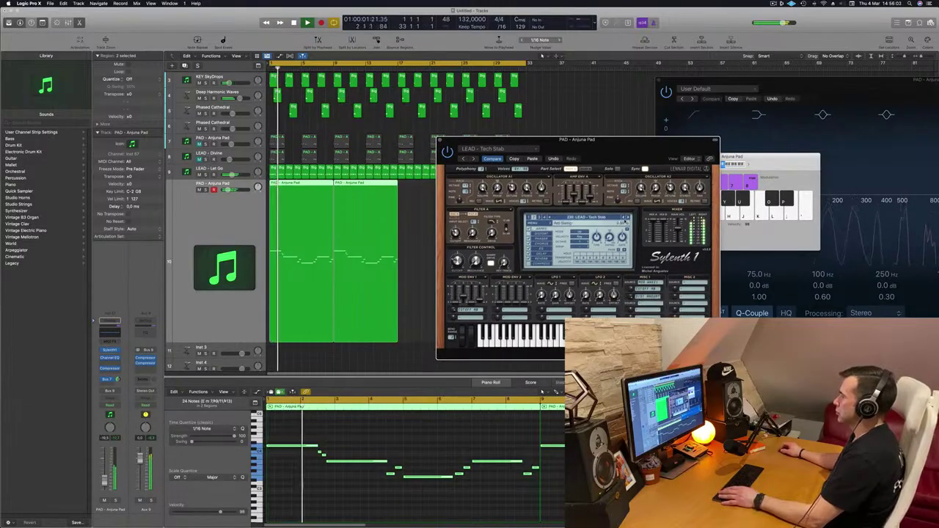
click(622, 218)
click(625, 218)
drag(621, 152, 517, 172)
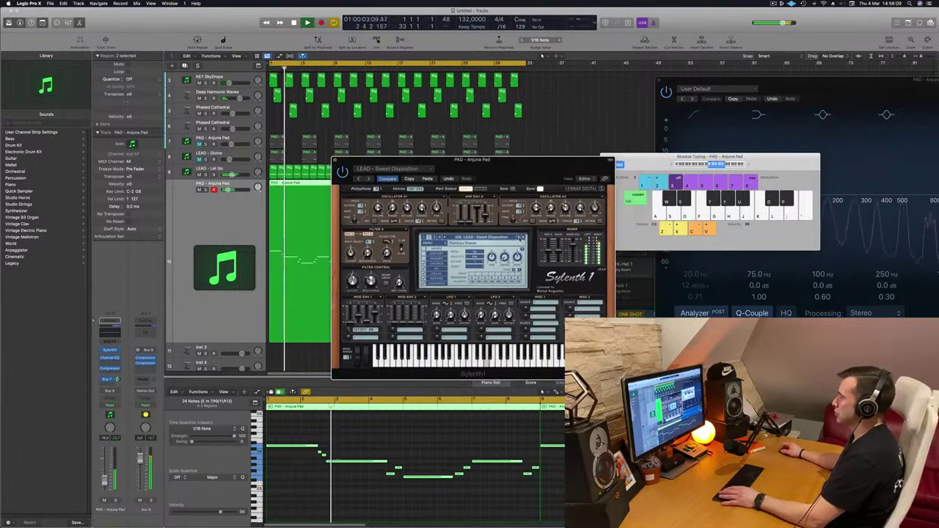
Step: Step back through the Sylenth1 presets past LEAD - Superstring (Glide) to LEAD - Supersaw 1, restarting the melody for each
click(519, 237)
key(Return)
click(519, 238)
key(Return)
click(520, 238)
key(Return)
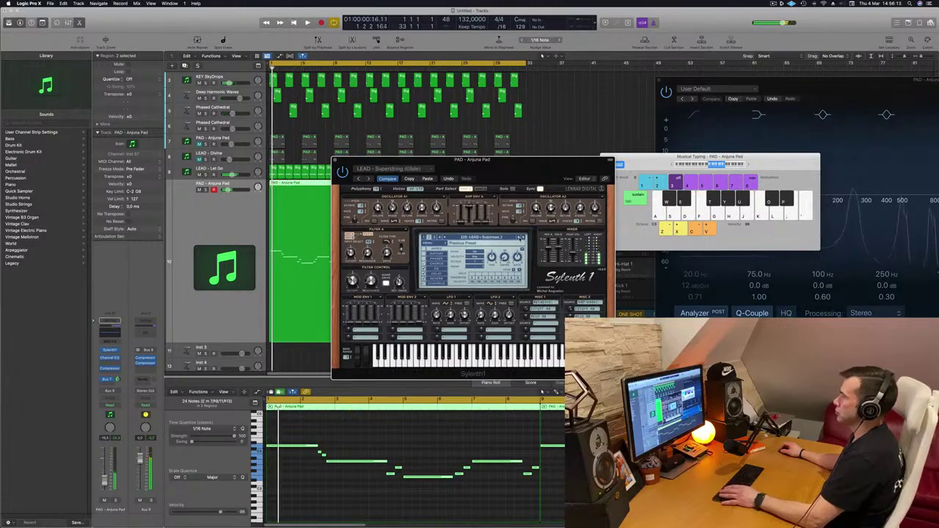
click(519, 238)
key(space)
key(space)
click(519, 238)
key(space)
key(space)
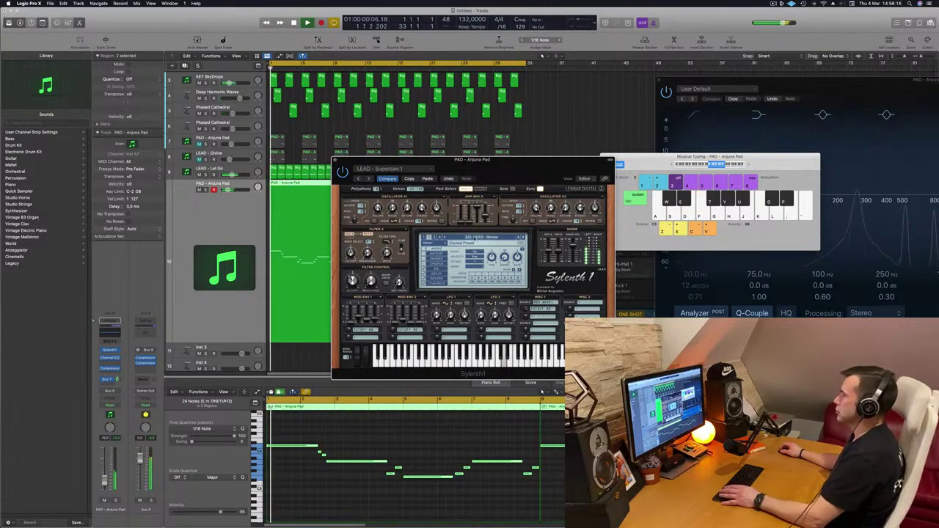
Step: Continue back through the Sylenth1 presets to LEAD - Silverstring and audition it with the melody
click(518, 238)
key(space)
key(space)
click(518, 238)
click(518, 238)
click(518, 238)
drag(530, 164, 612, 136)
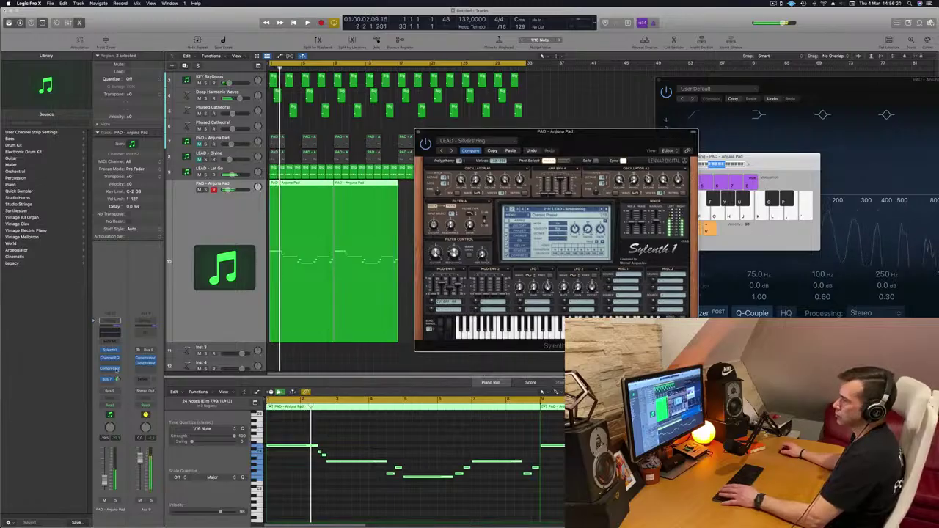
click(217, 415)
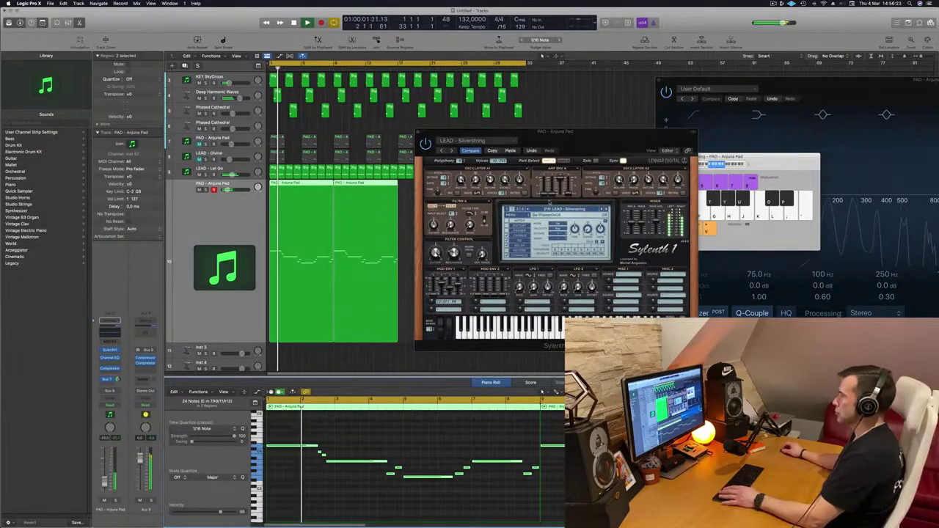
Step: Load LEAD - 80's Cop from the Sylenth1 preset list, move on to LEAD - 80's Lead, and close the synth window
click(564, 214)
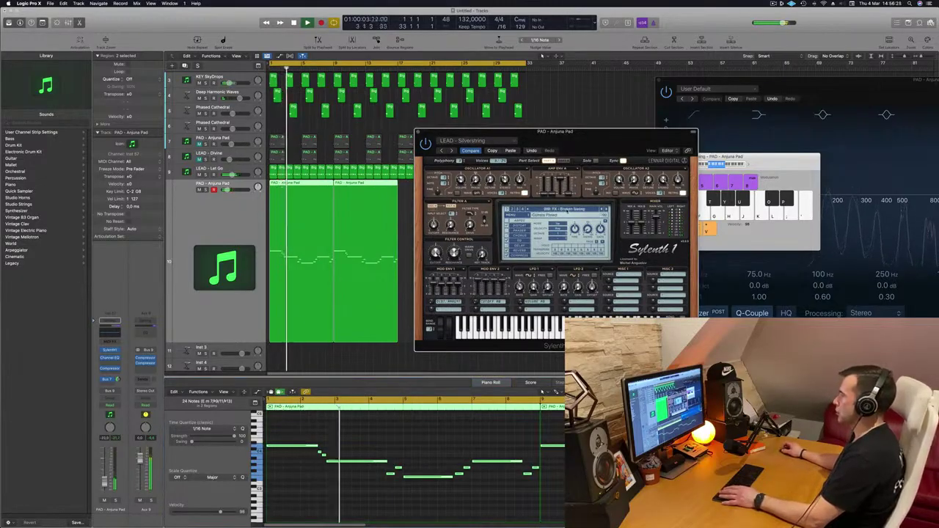
click(565, 210)
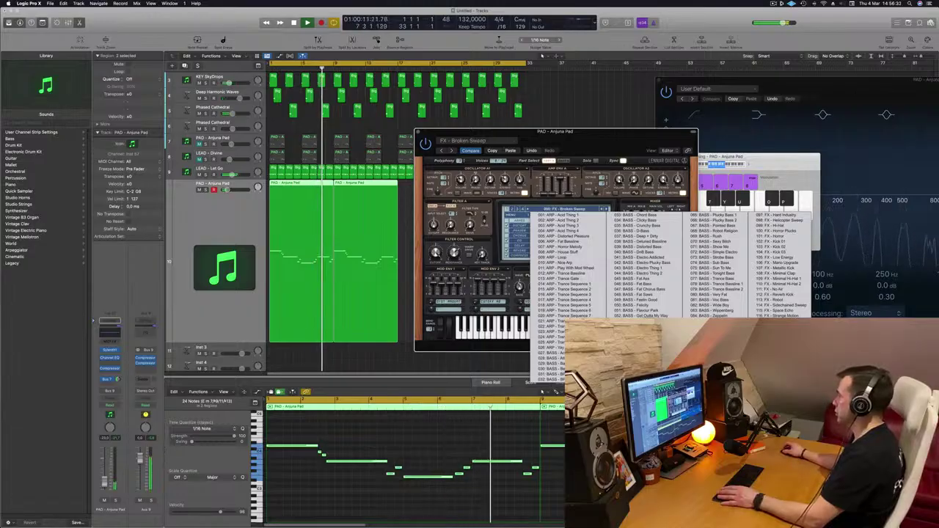
click(780, 347)
key(space)
key(space)
drag(608, 141, 581, 147)
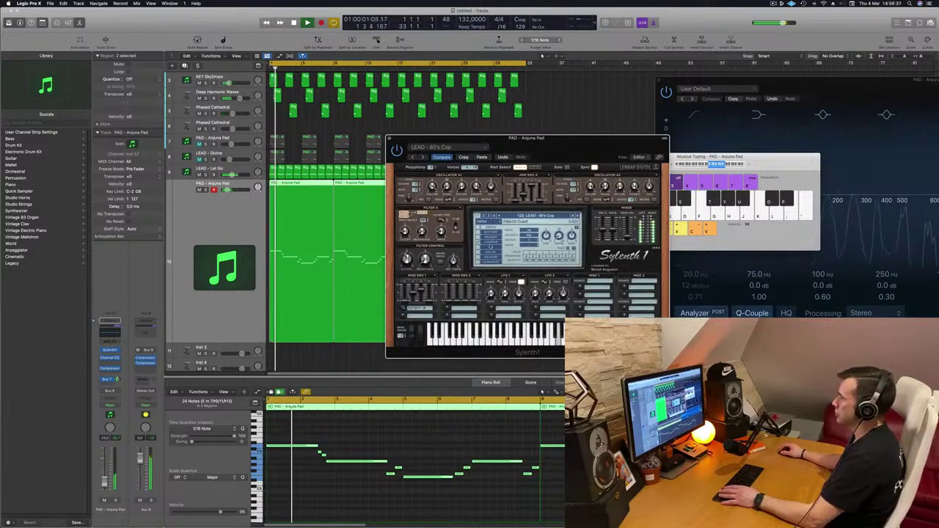
drag(604, 152, 584, 142)
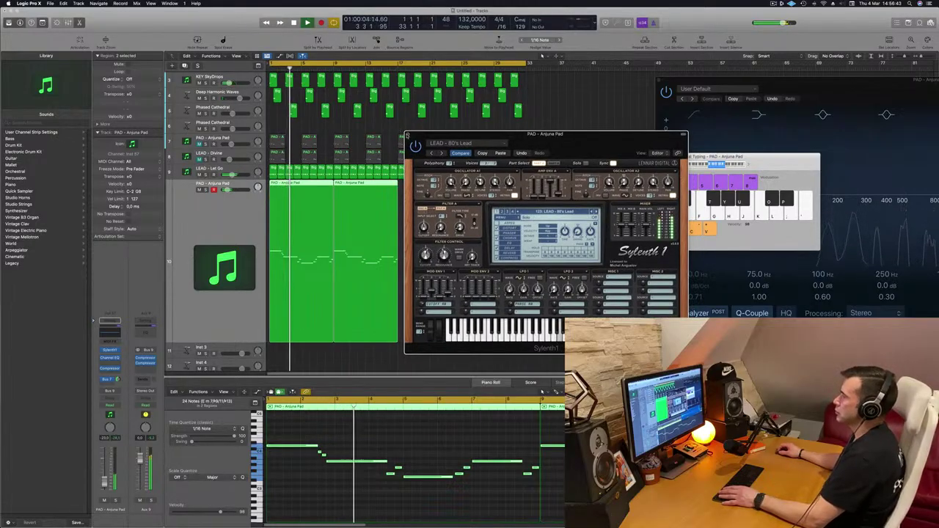
click(407, 135)
key(space)
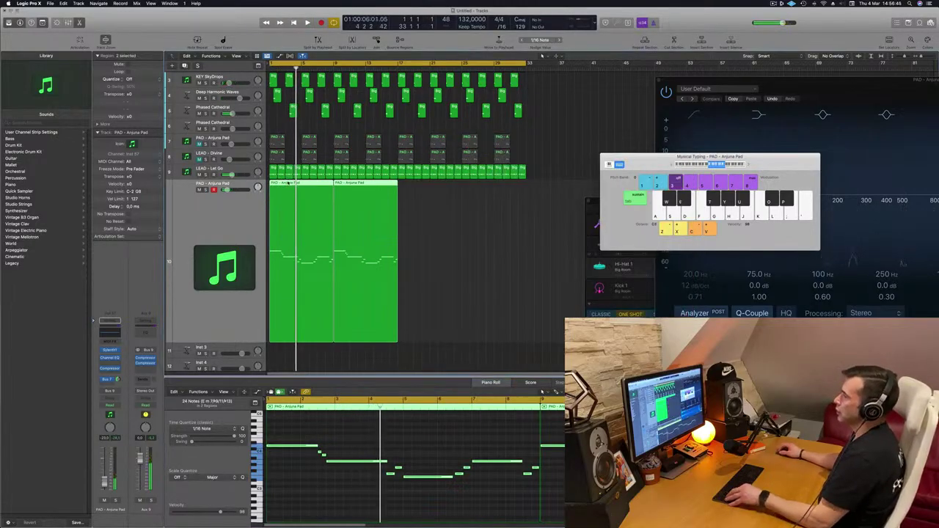
Step: Copy both lead melody regions to bar 17 on the same track and play the arrangement from the start
alt+drag(305, 185, 434, 189)
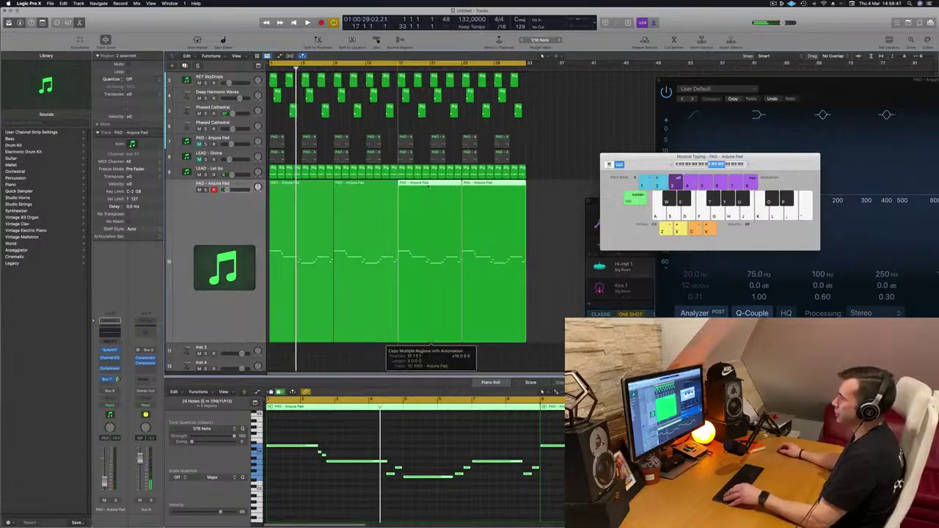
key(space)
click(213, 232)
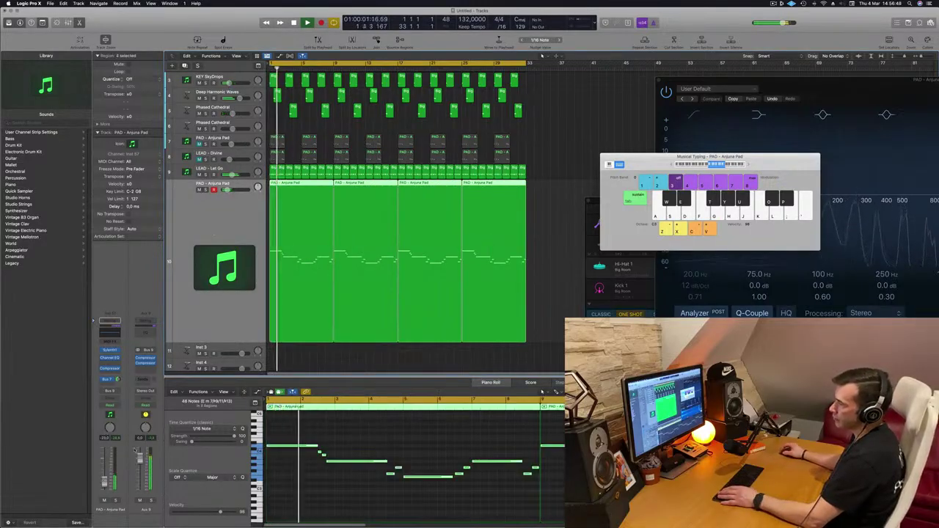
key(Return)
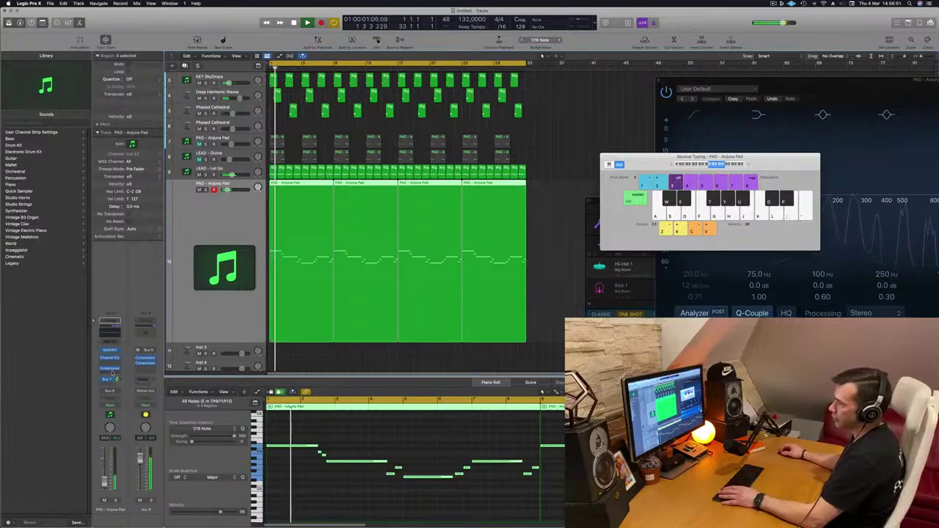
Step: Insert the Step FX multi-effect after the Compressor on the lead melody's channel strip
click(112, 373)
mouse_move(127, 501)
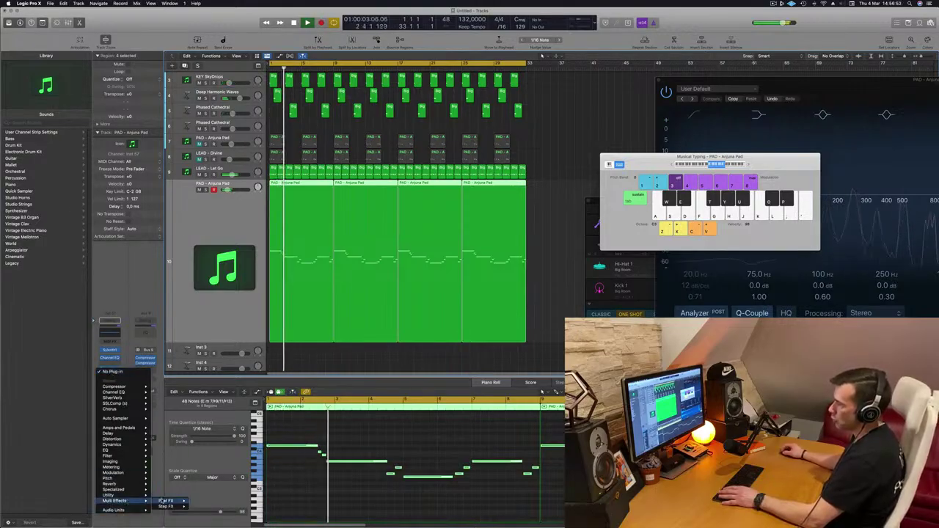
mouse_move(170, 507)
click(203, 506)
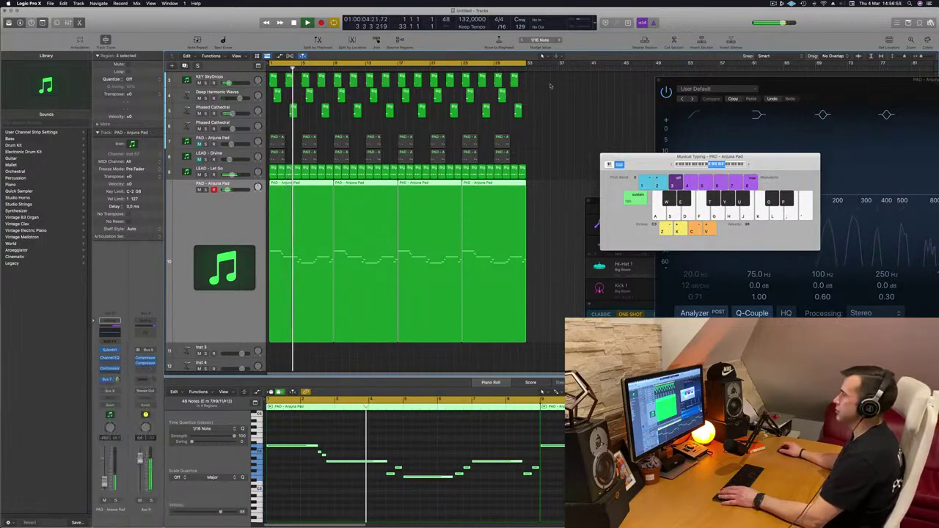
drag(495, 91, 468, 120)
Step: Step through the Step FX presets Brittle Spike and Broken Echoes to Bubbling Shimmer while the melody plays
click(363, 132)
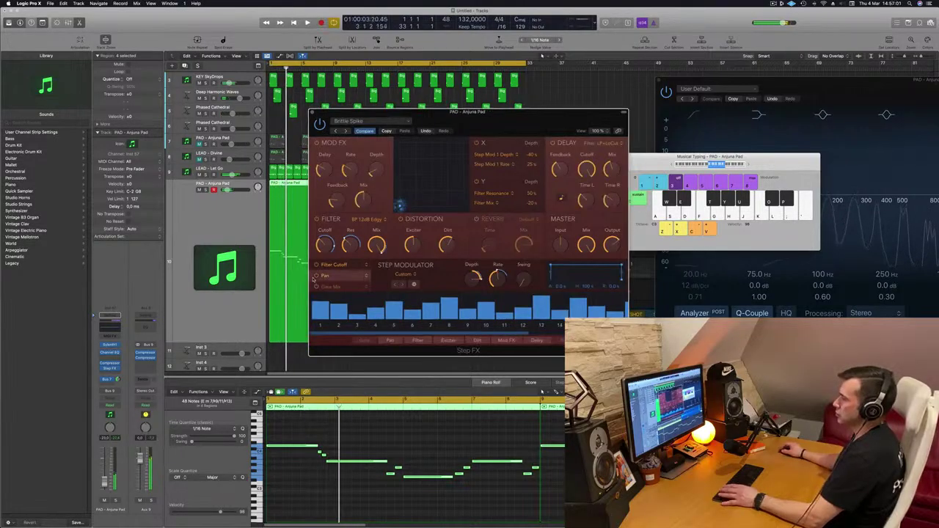
click(345, 130)
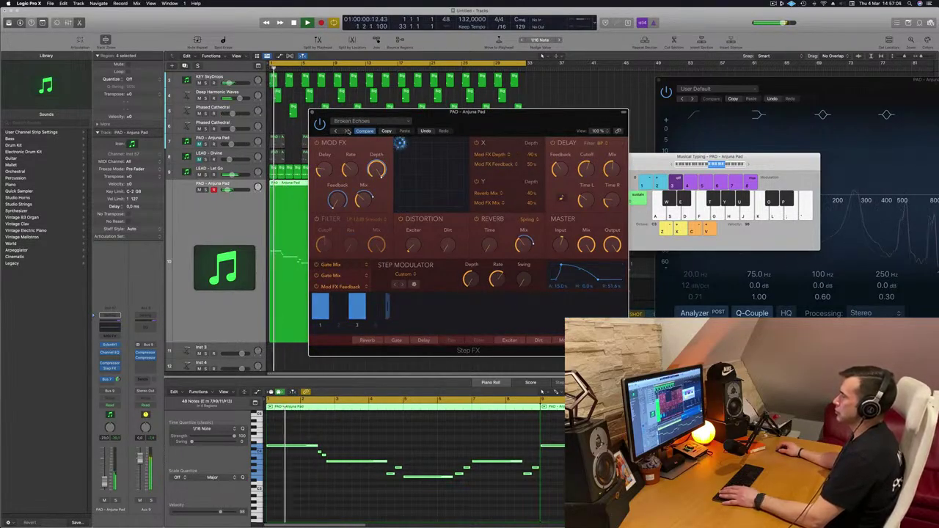
click(348, 130)
Step: Load the Deep Space preset from the Step FX Ambiences category and replay the melody from the start
click(389, 121)
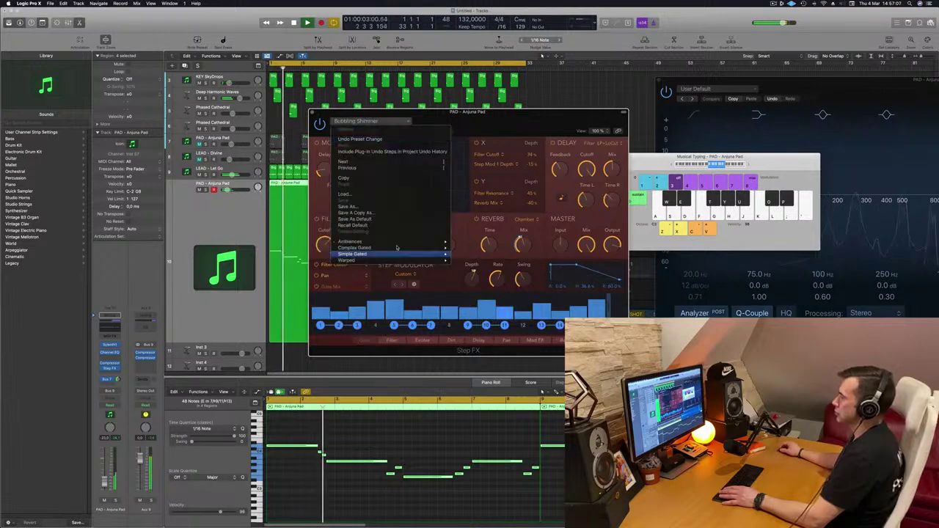
mouse_move(352, 242)
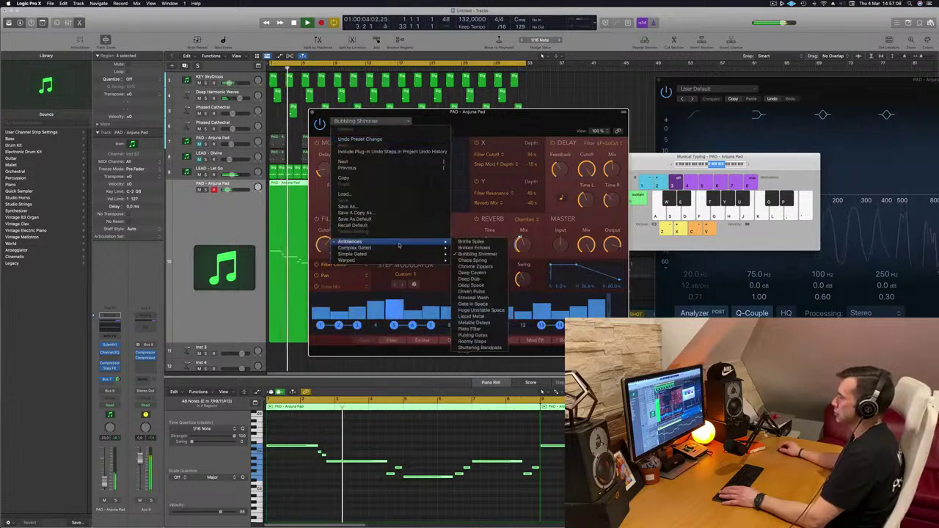
click(470, 285)
drag(516, 112, 537, 113)
key(Return)
key(Return)
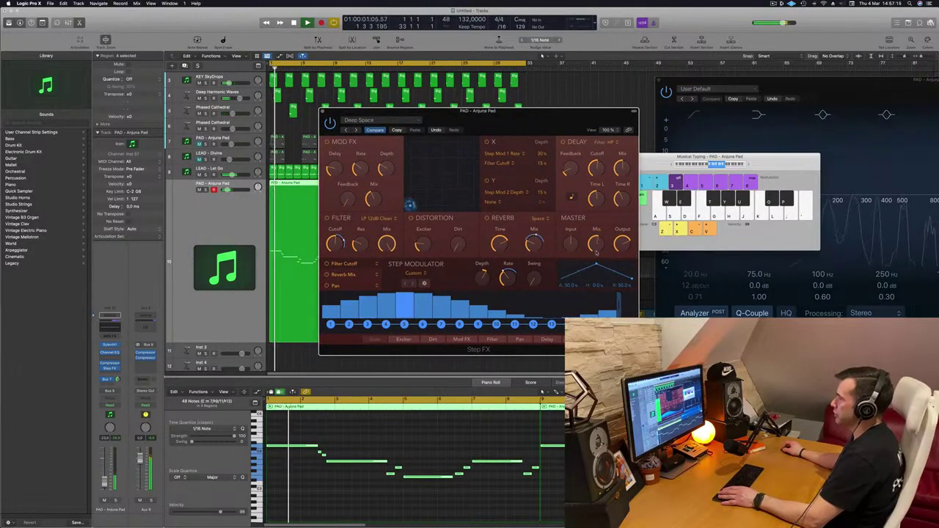
Step: Adjust the Step FX master mix and advance to the Driven Pulse preset while the melody plays
drag(598, 239, 600, 245)
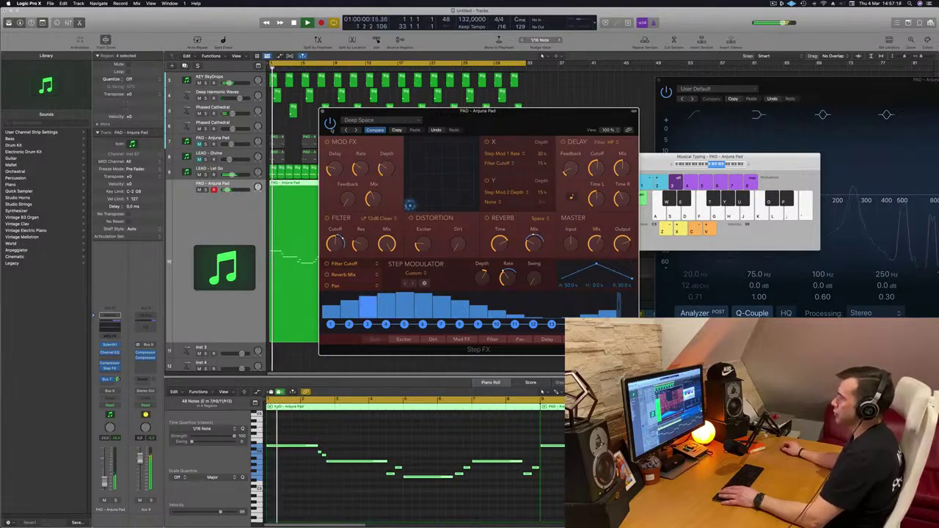
click(356, 131)
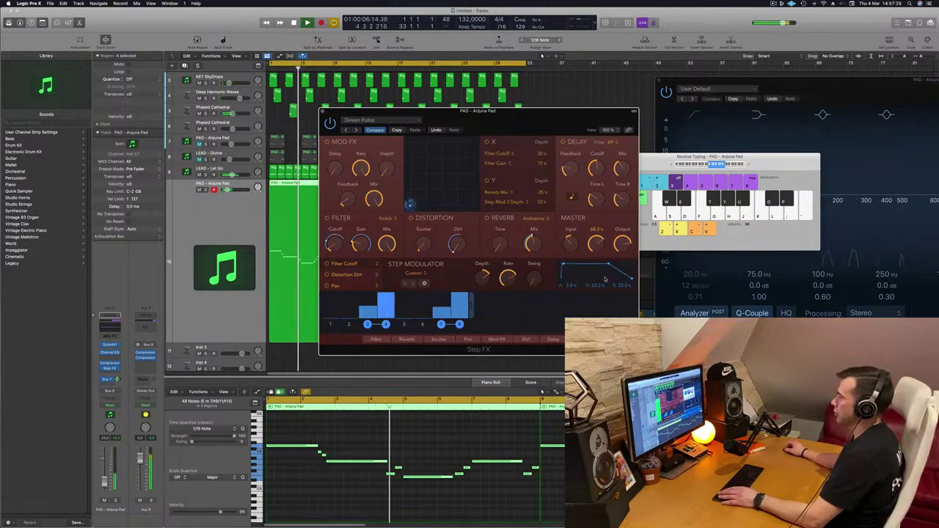
drag(556, 132, 637, 121)
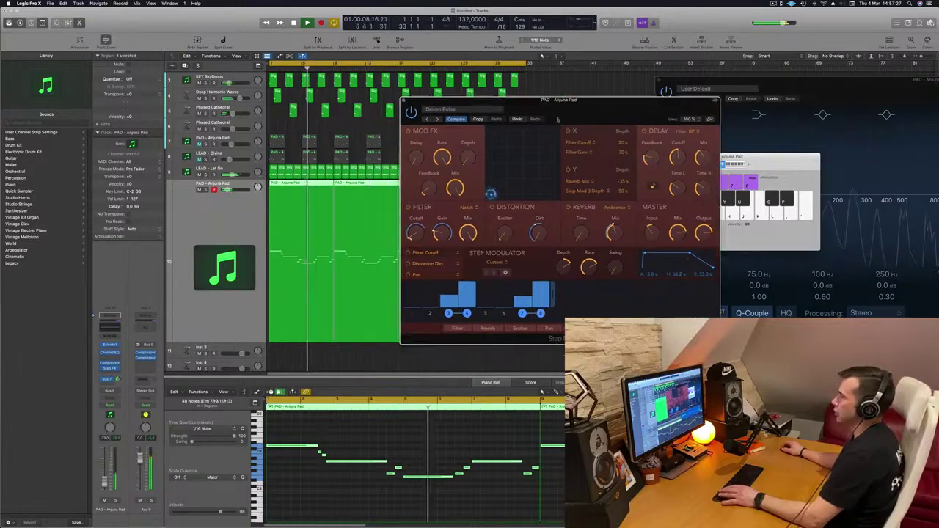
Step: Set the Step FX master mix to 100% and slightly lower the lead channel's volume while the melody plays
click(105, 478)
click(678, 225)
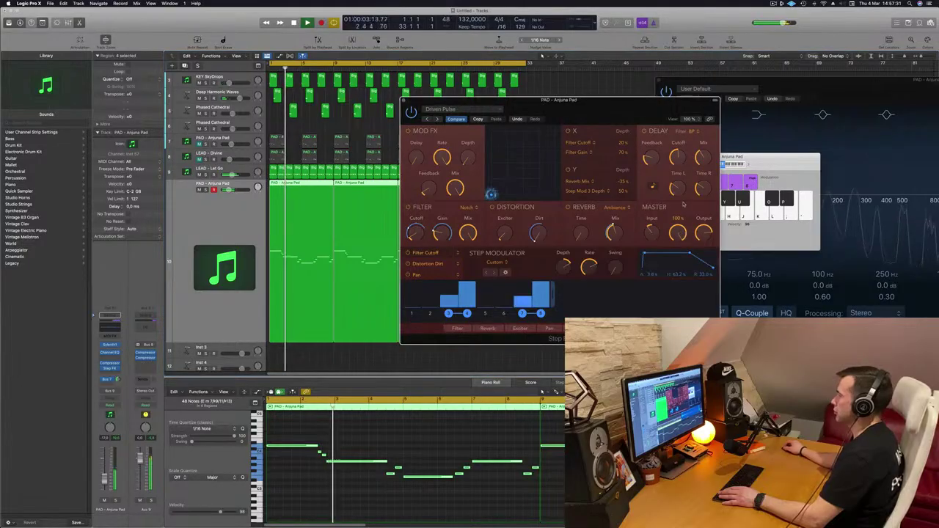
drag(629, 111, 669, 111)
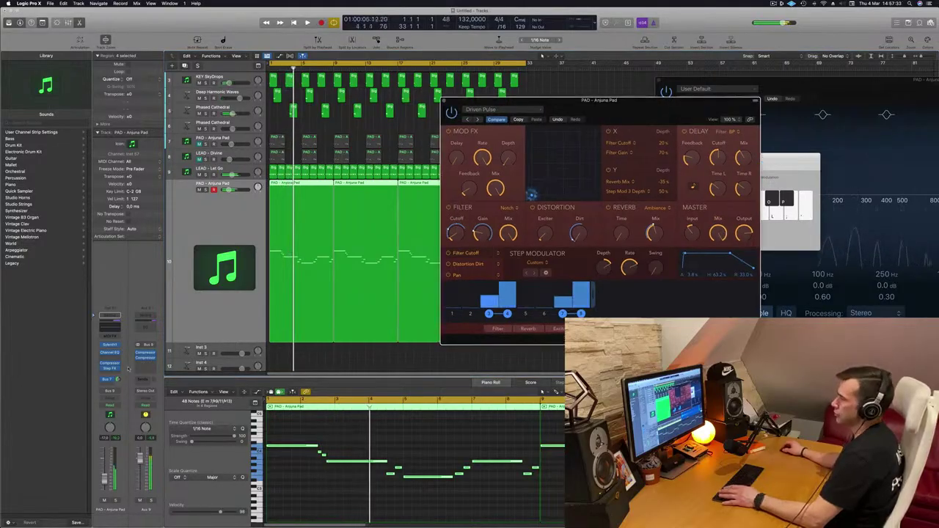
drag(104, 480, 104, 482)
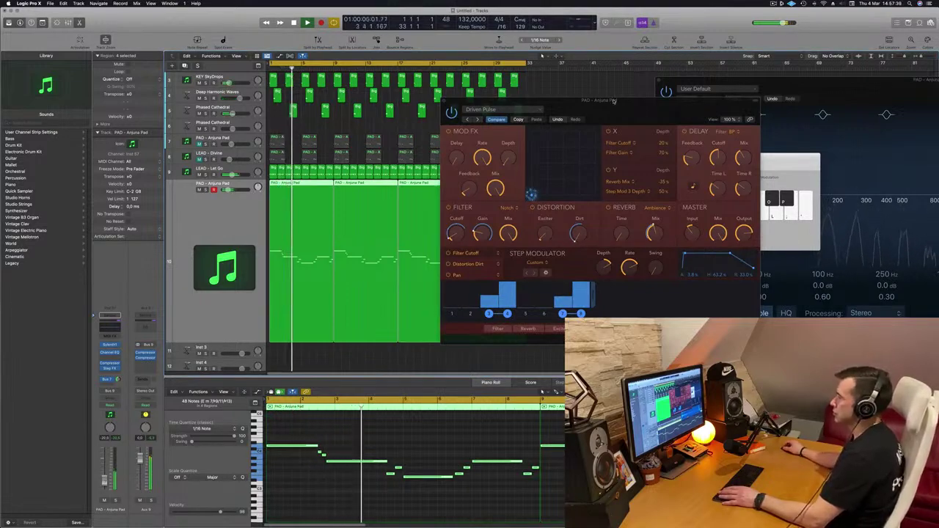
Step: Audition the lead melody with the Driven Pulse preset, replay it from the start and close the Step FX window
key(super+k)
drag(612, 100, 478, 110)
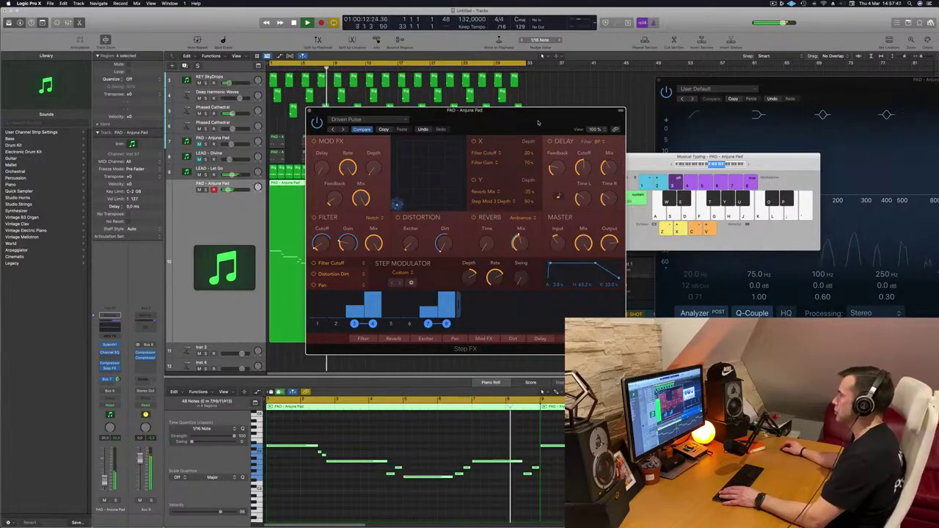
drag(538, 122, 551, 121)
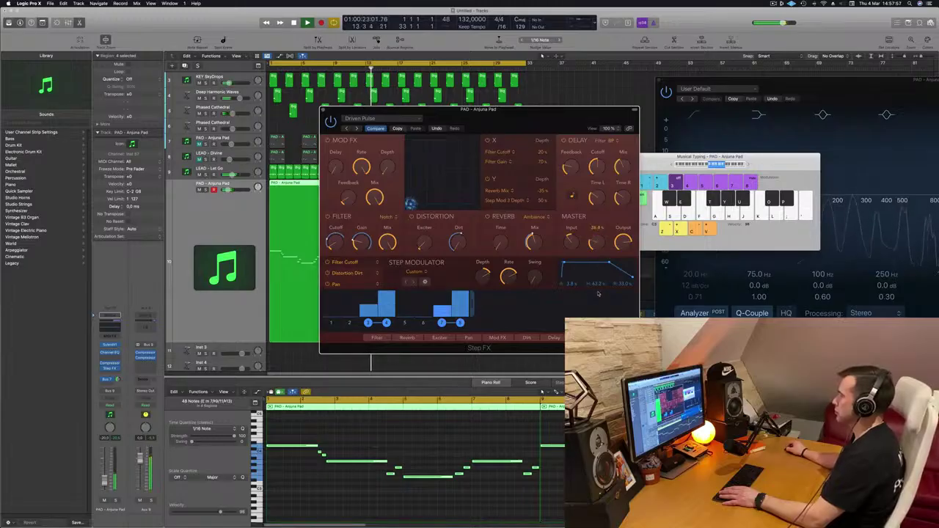
key(space)
drag(512, 124, 535, 118)
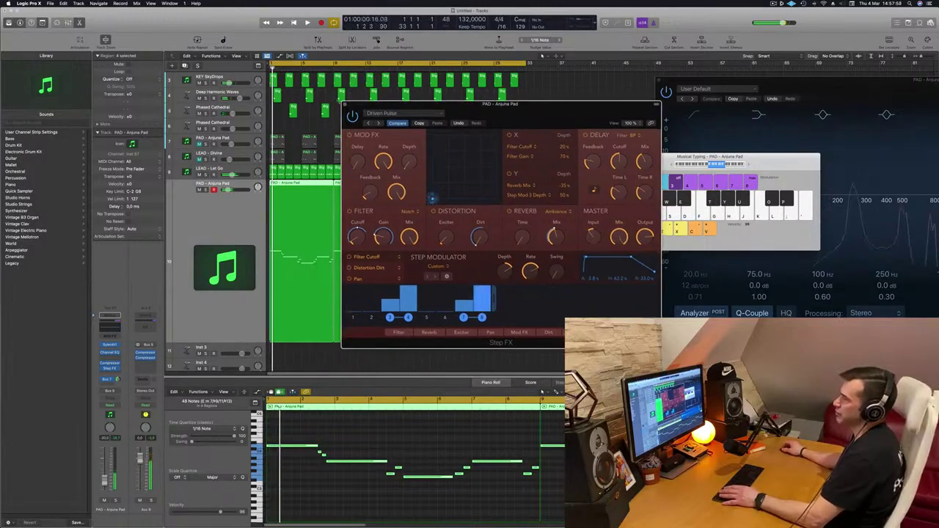
key(super+w)
Step: Zoom the arrangement out to an overview of the melodic tracks and both drum kits during playback
scroll(221, 228, left, 2)
scroll(221, 227, up, 4)
scroll(222, 227, down, 5)
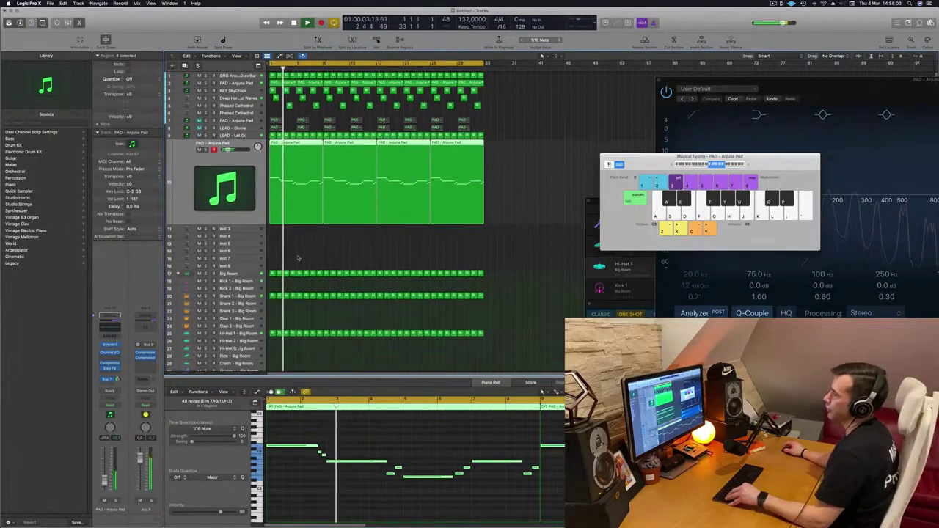
scroll(301, 345, down, 4)
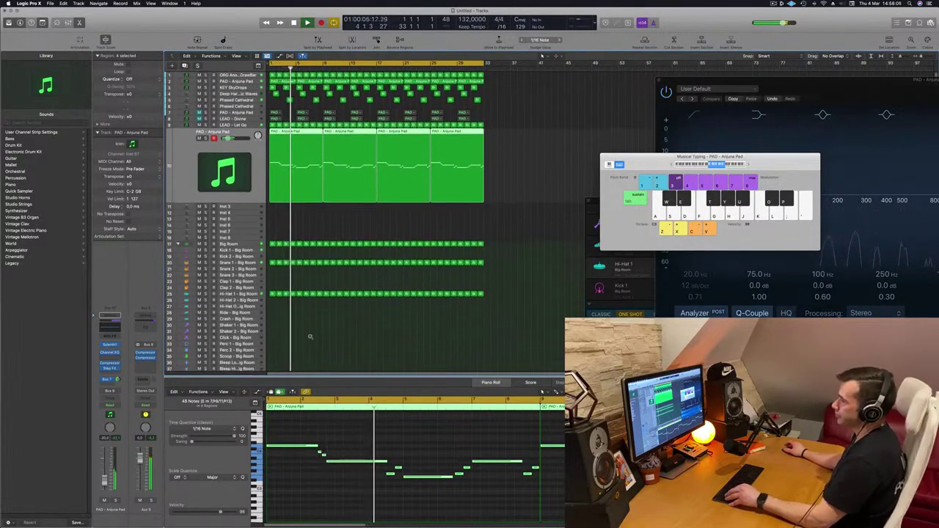
key(super+Up)
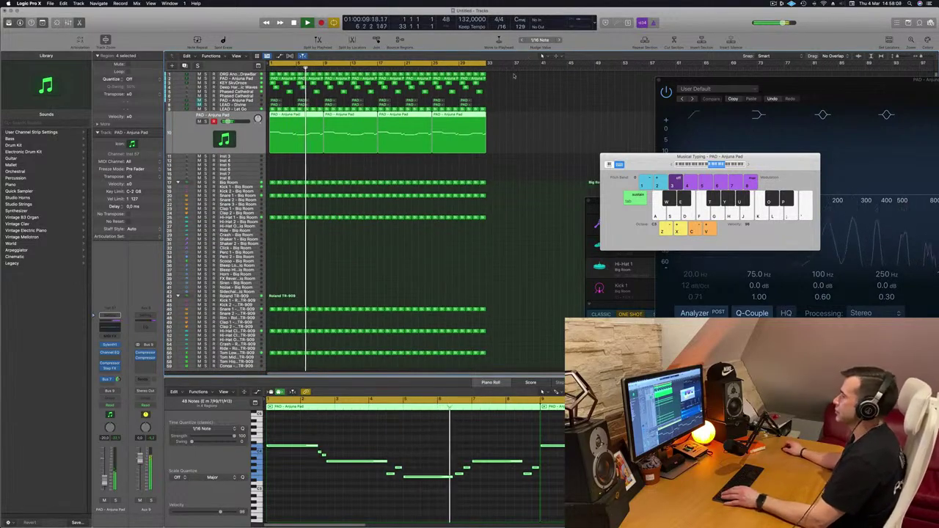
key(super+Left)
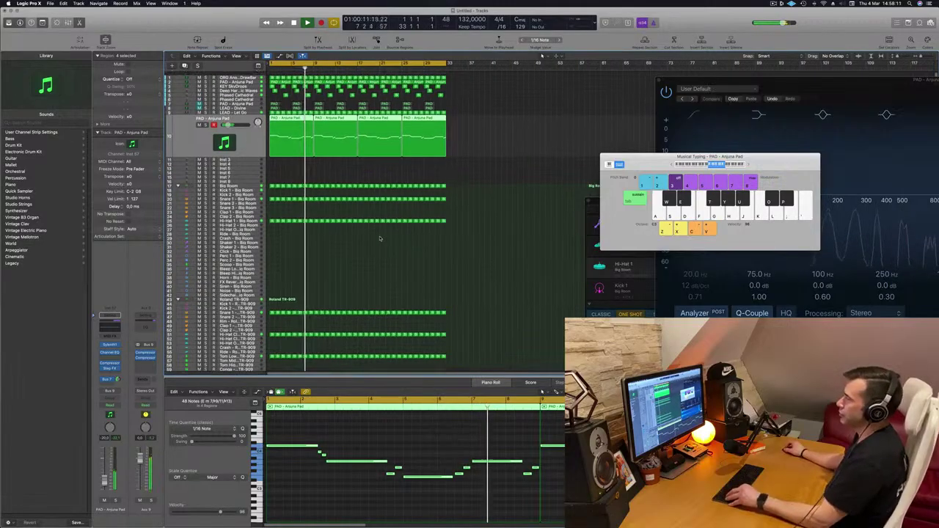